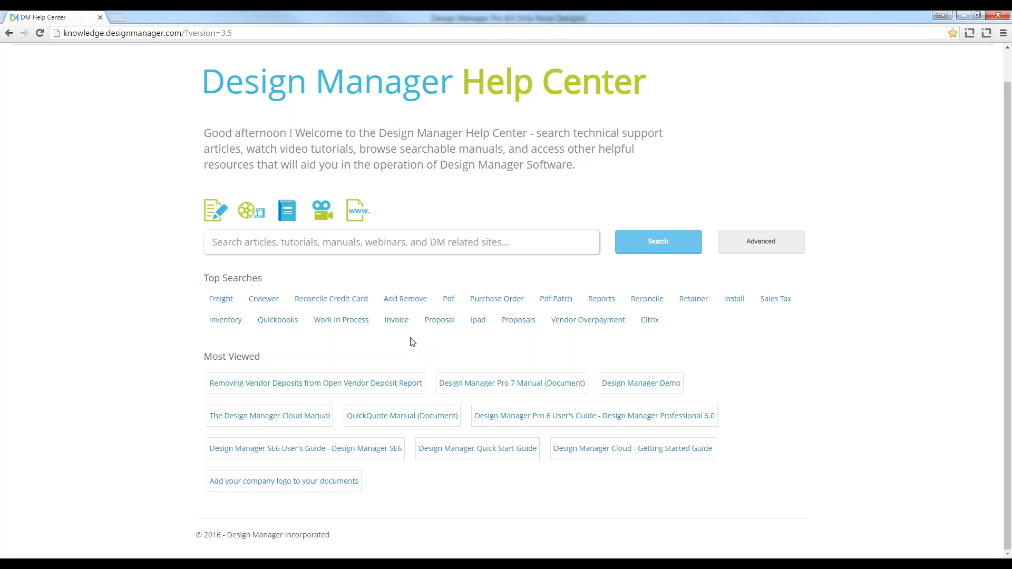
pyautogui.moveTo(486, 84); pyautogui.dragTo(660, 89)
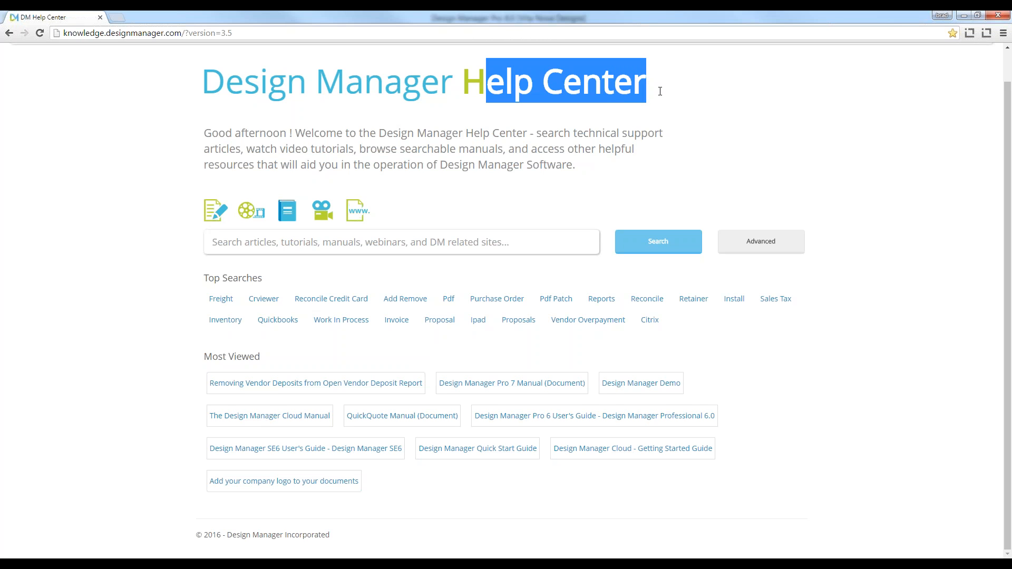
pyautogui.moveTo(64, 33); pyautogui.dragTo(181, 33)
pyautogui.click(149, 121)
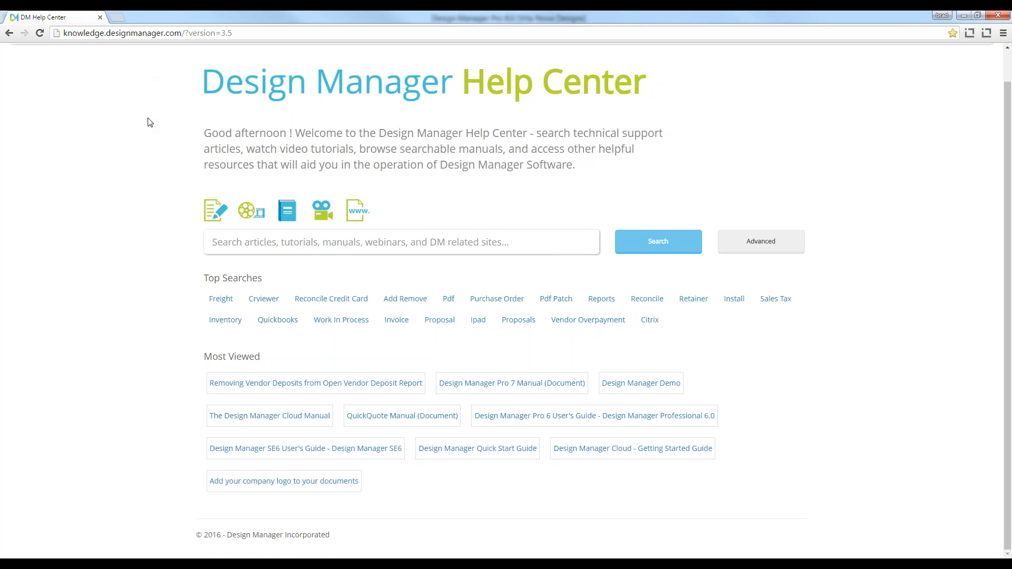
# View the Help Center's recorded webinars, close the browser and return to Design Manager Pro
pyautogui.scroll(1, 151, 121)
pyautogui.click(419, 69)
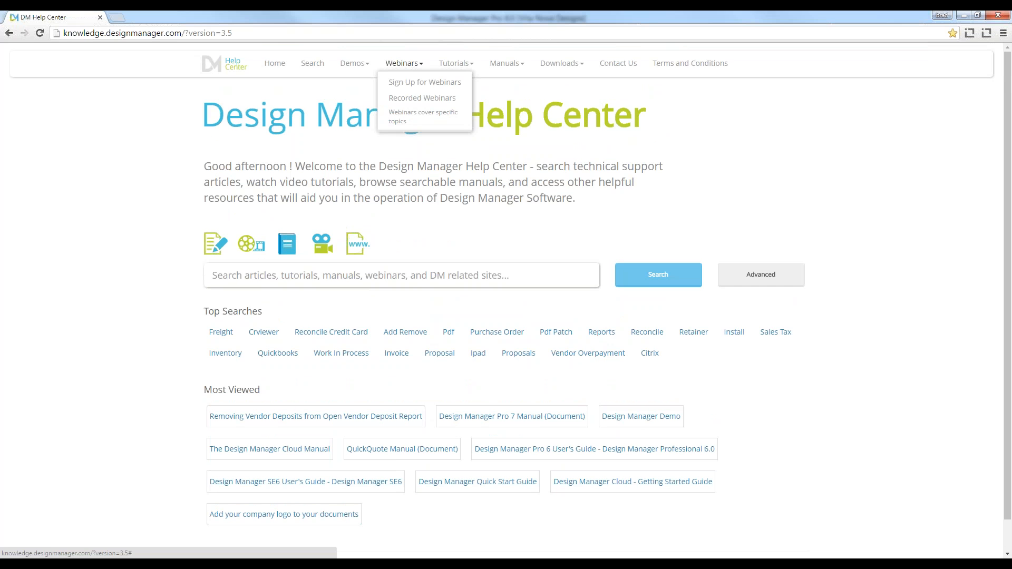
pyautogui.click(418, 100)
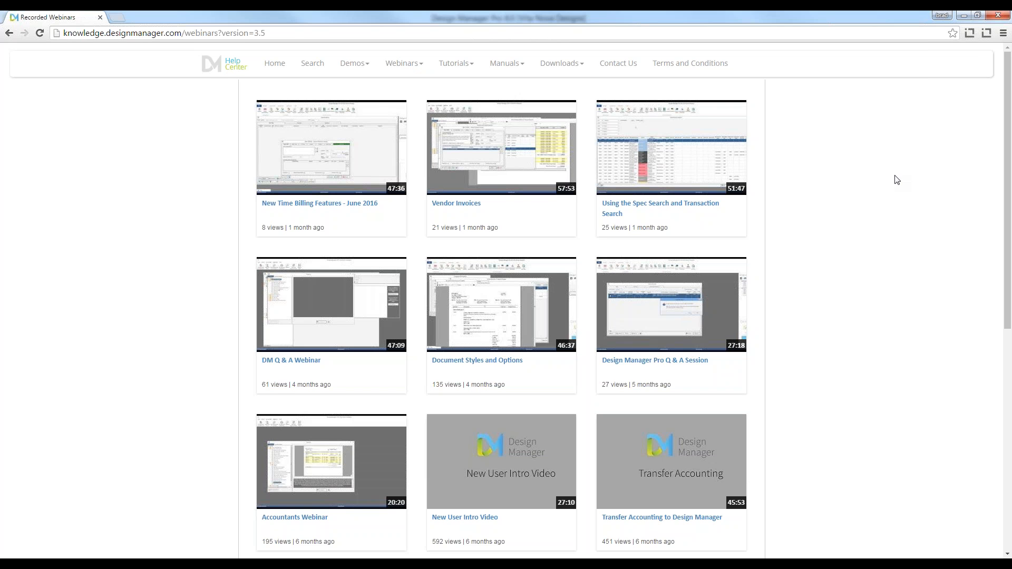
pyautogui.click(998, 15)
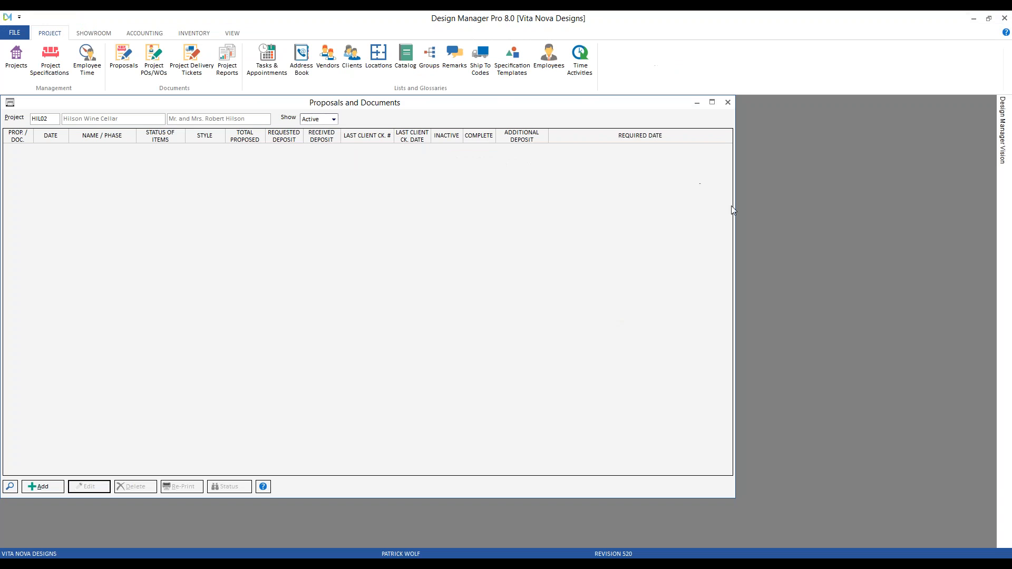
# Close the Proposals and Documents window and open the Item Status settings in the company information
pyautogui.click(730, 99)
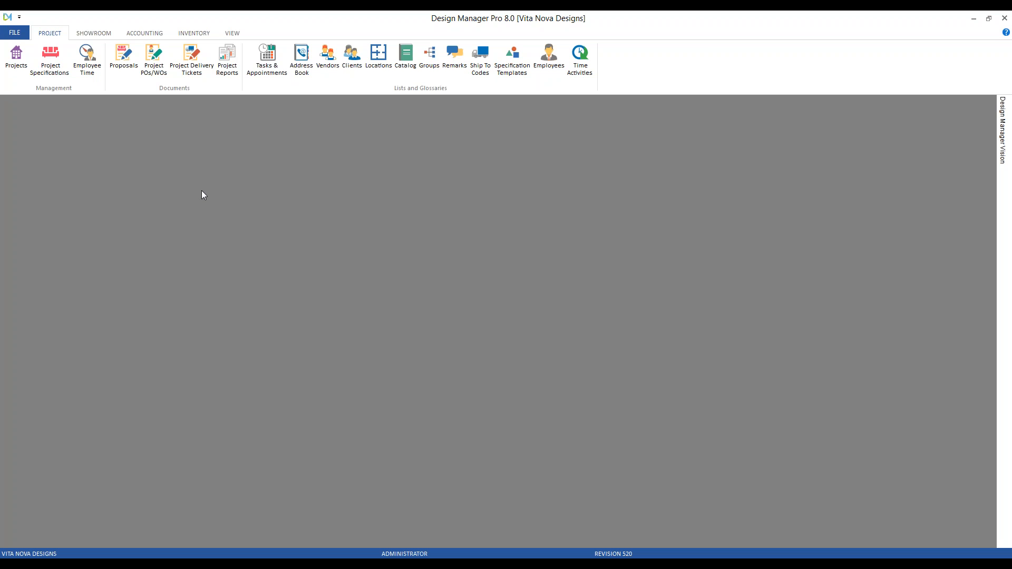
pyautogui.click(16, 36)
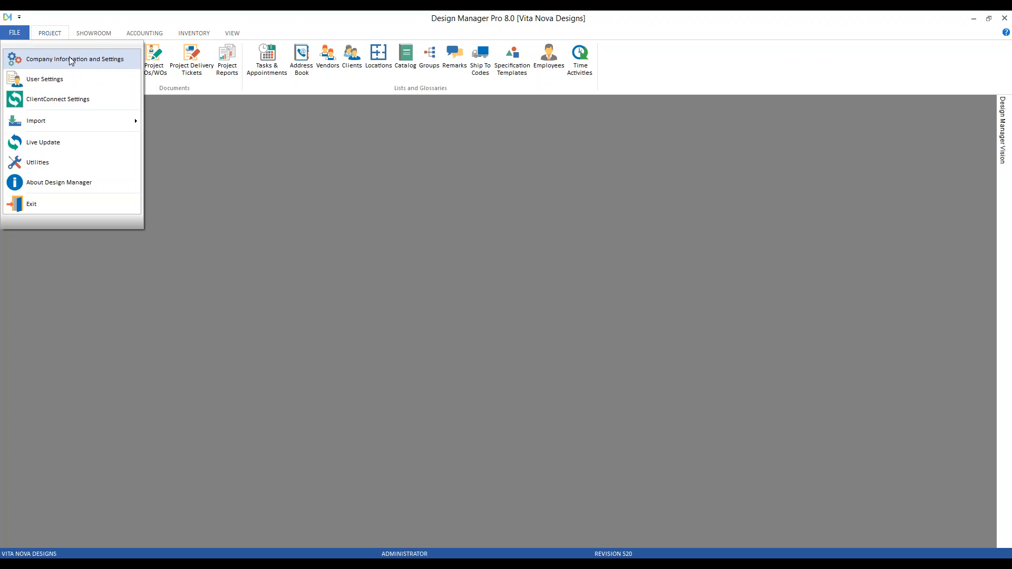
pyautogui.click(90, 59)
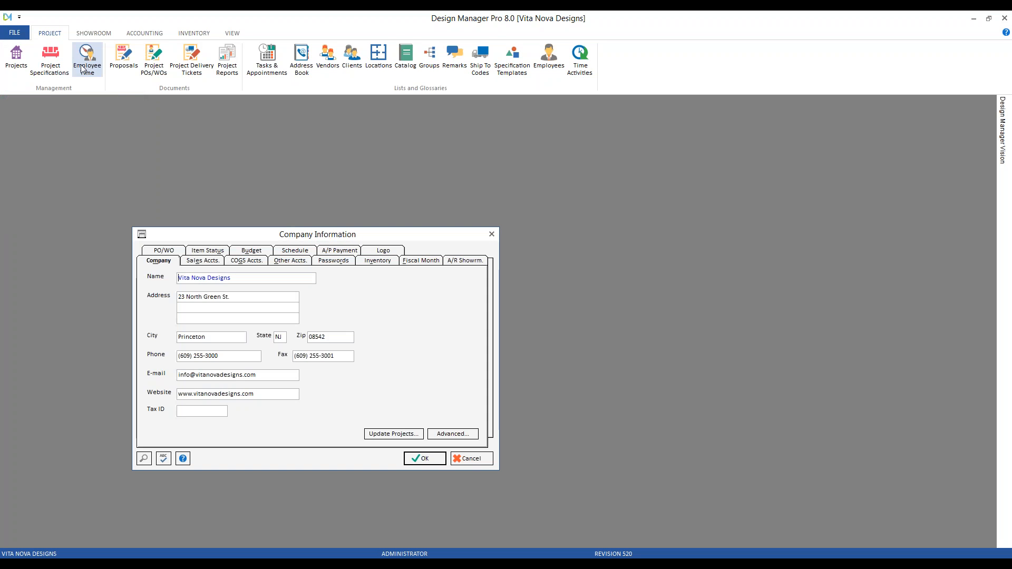
pyautogui.click(216, 251)
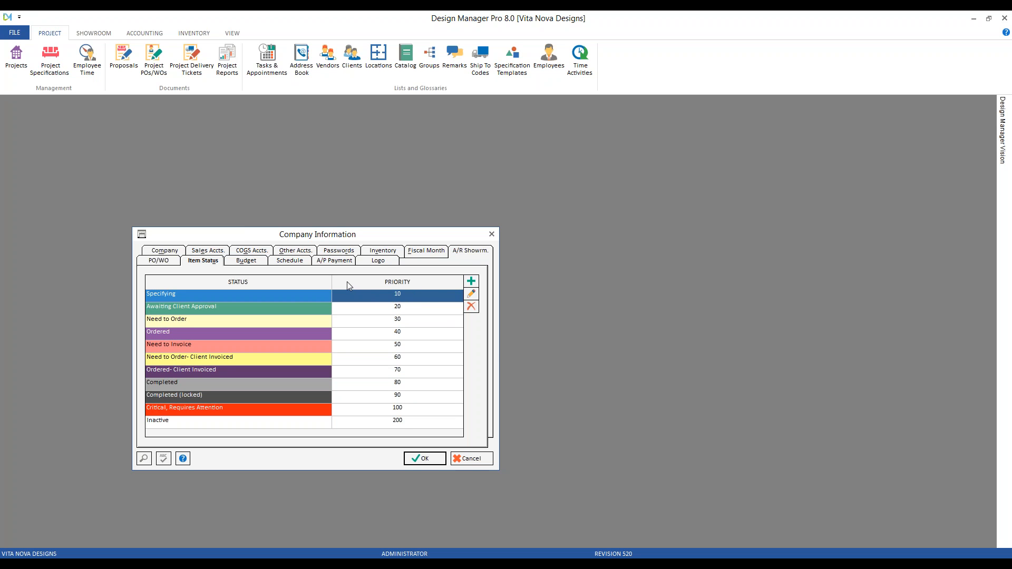
# Examine the item statuses and their priorities, including Awaiting Client Approval, Need to Order, Ordered, Inactive and Critical, Requires Attention
pyautogui.click(254, 308)
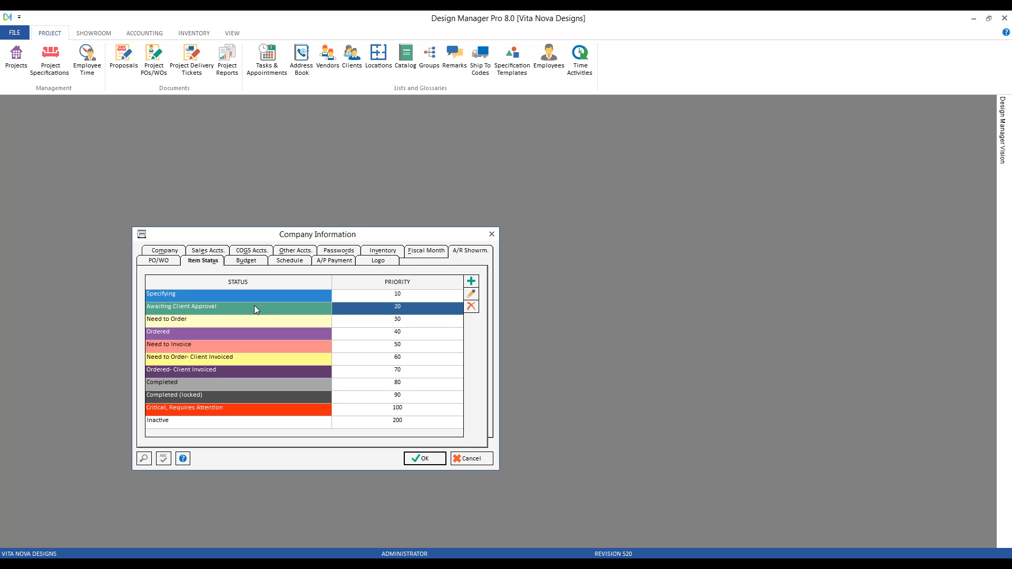
pyautogui.click(248, 321)
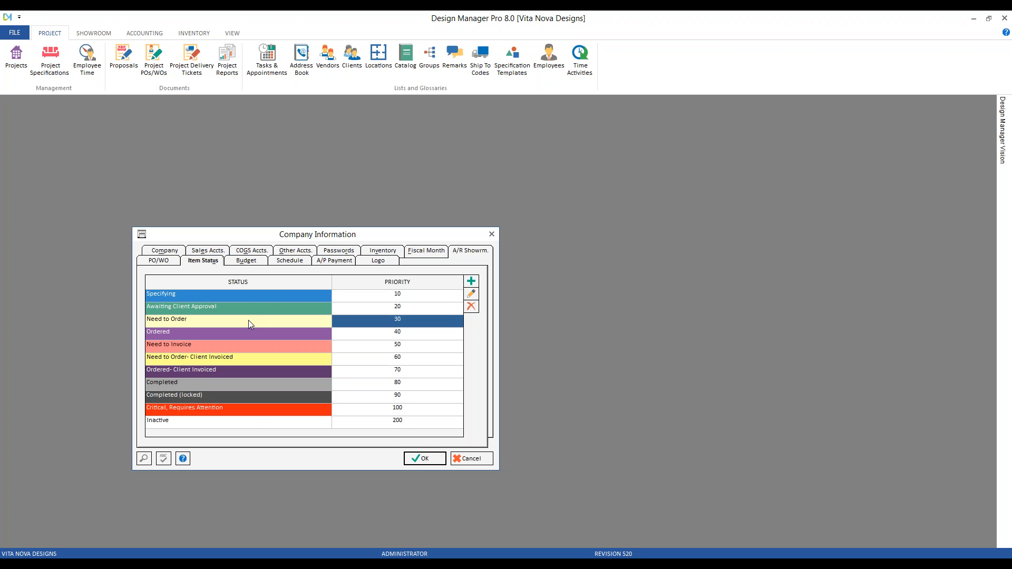
pyautogui.click(297, 411)
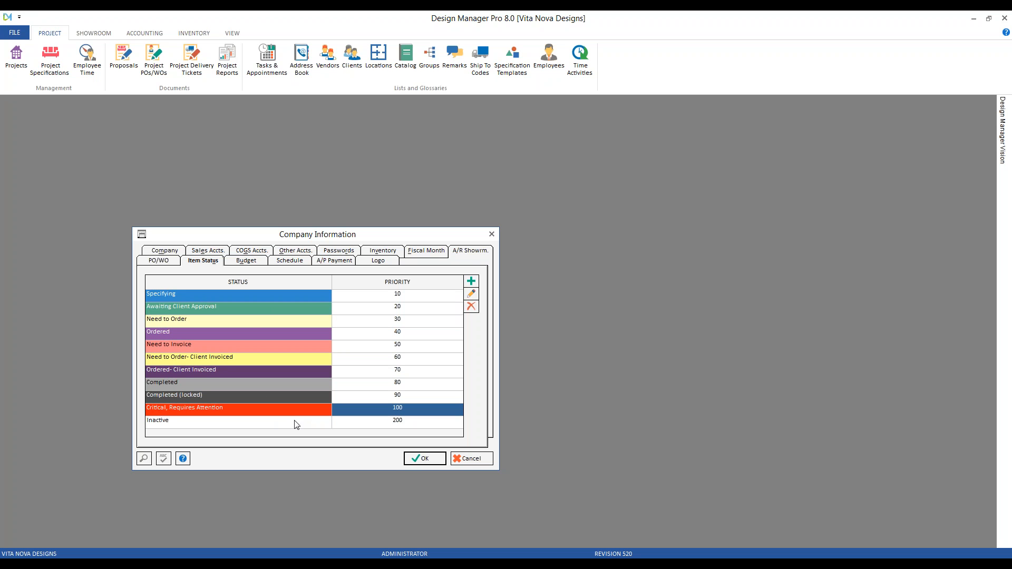
pyautogui.click(293, 425)
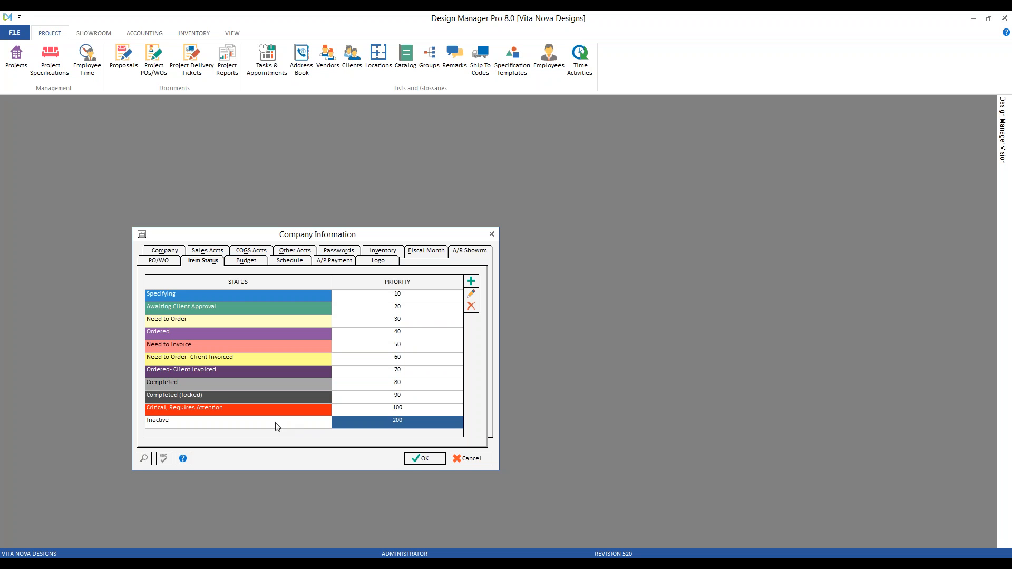
pyautogui.click(279, 415)
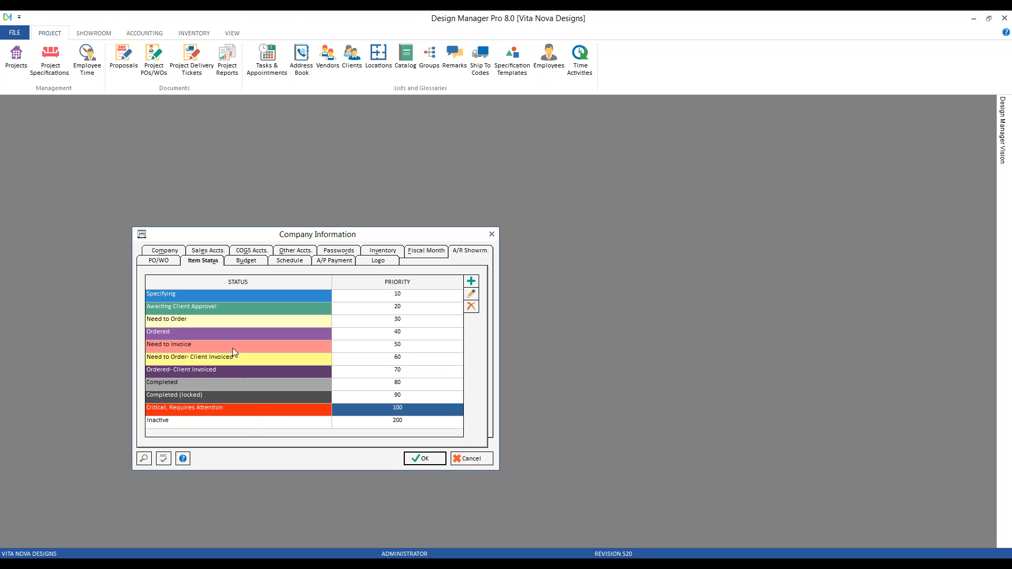
pyautogui.click(236, 326)
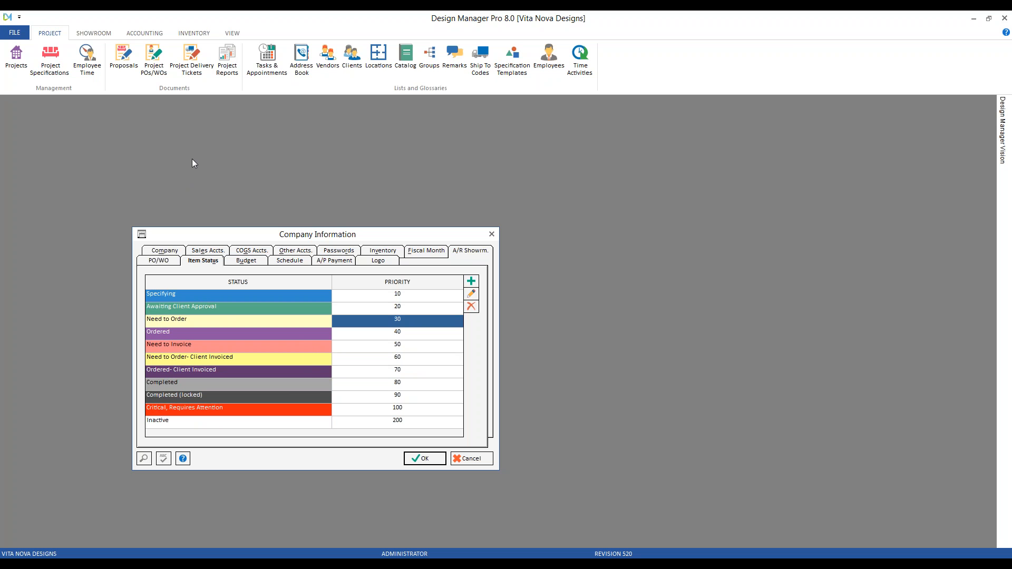
# Find the Status Codes report among the Glossary Listings in the project reports
pyautogui.click(227, 59)
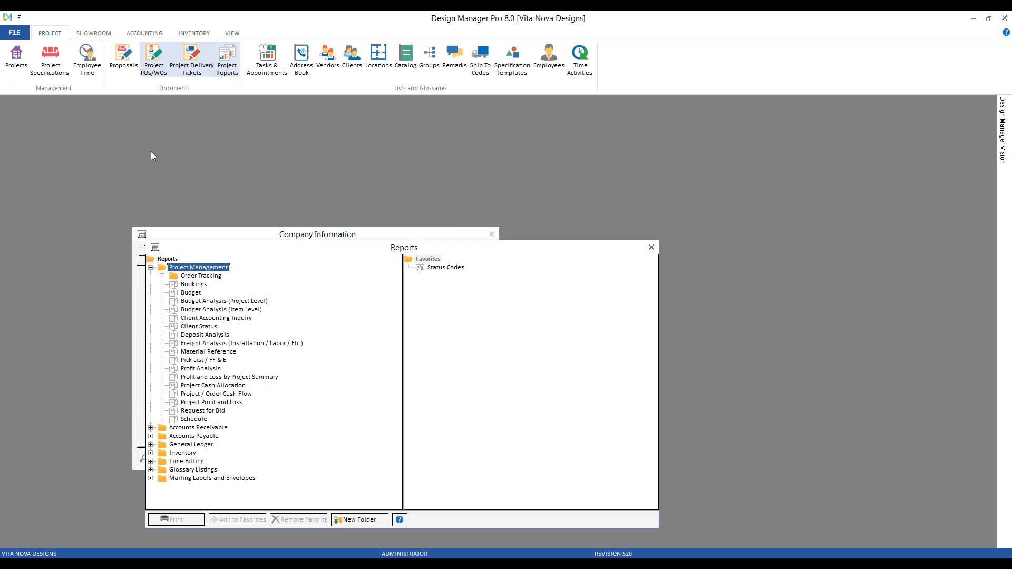
pyautogui.click(151, 267)
pyautogui.click(151, 318)
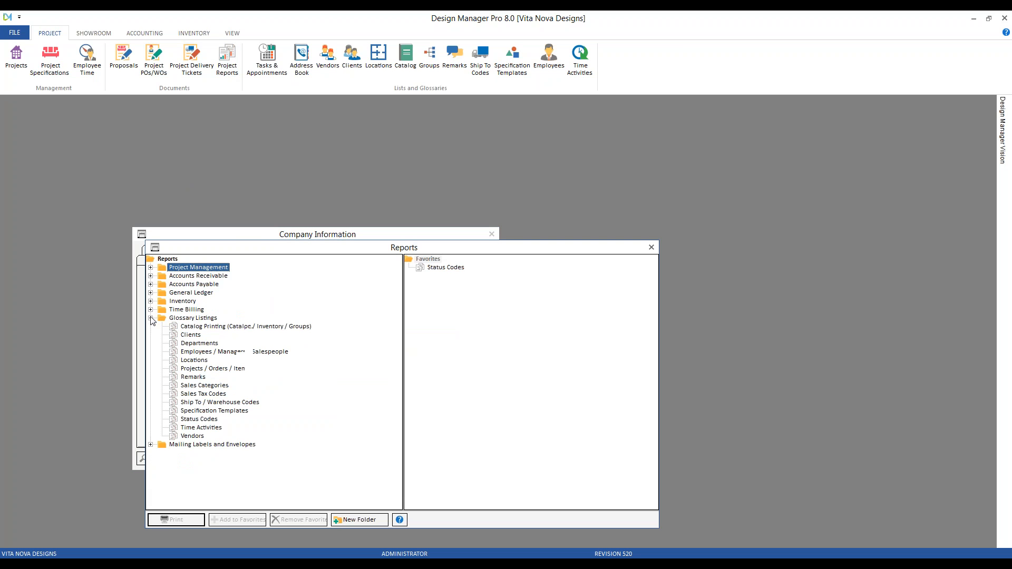
pyautogui.click(212, 420)
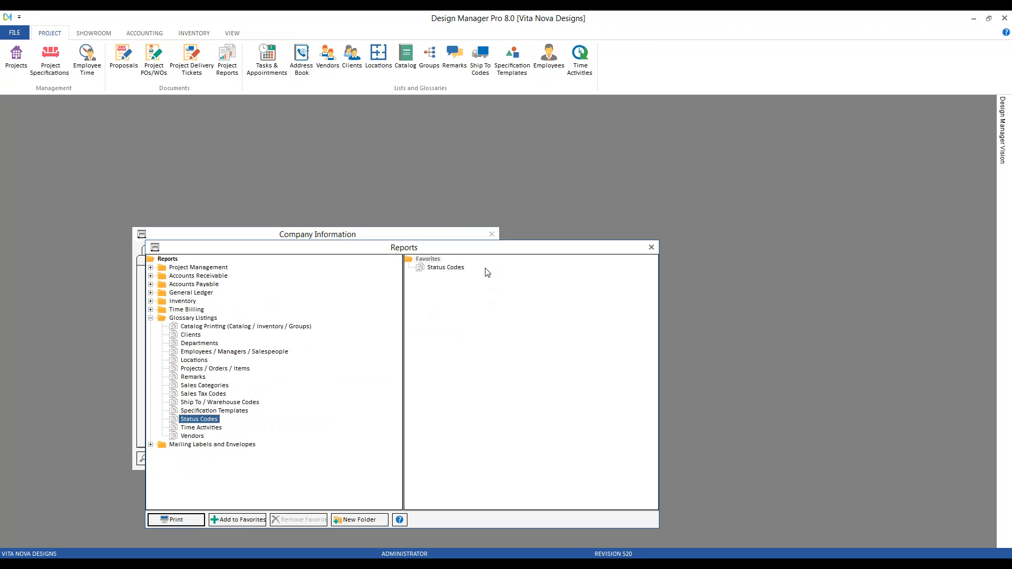
# Preview the favorite Status Codes report to examine the status rules, and close the preview and the reports window
pyautogui.moveTo(504, 249); pyautogui.dragTo(724, 211)
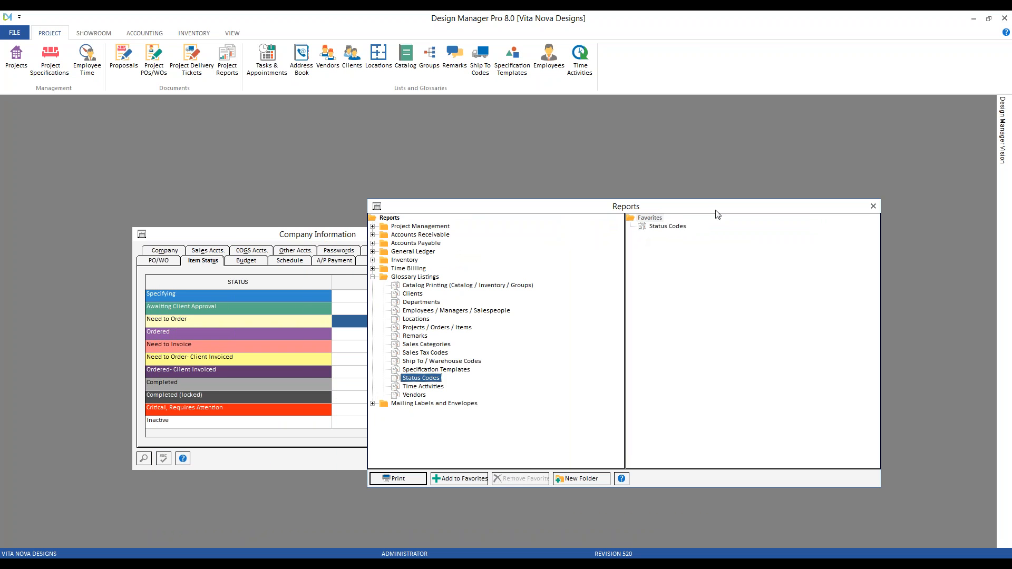
pyautogui.doubleClick(680, 228)
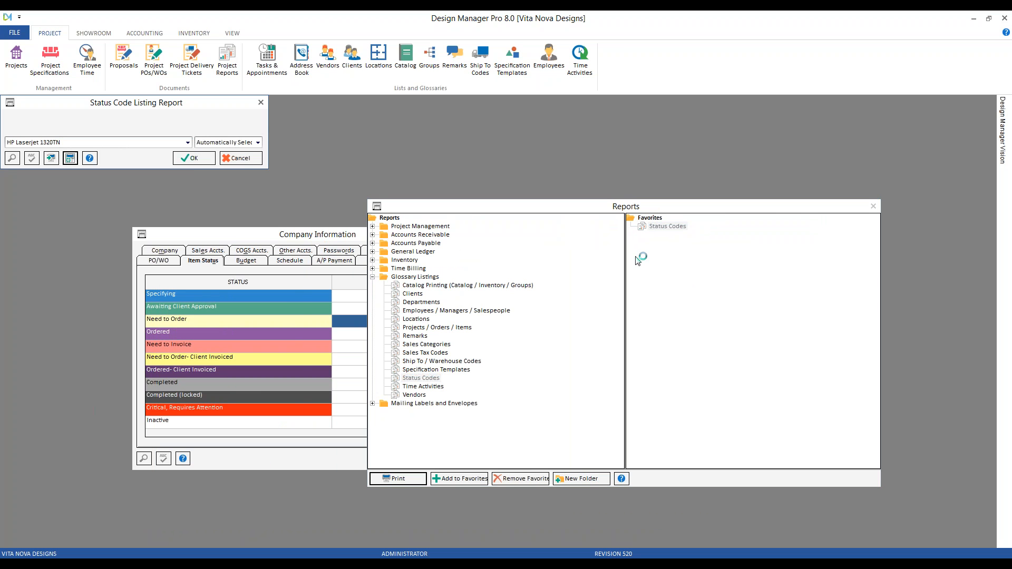
pyautogui.click(194, 159)
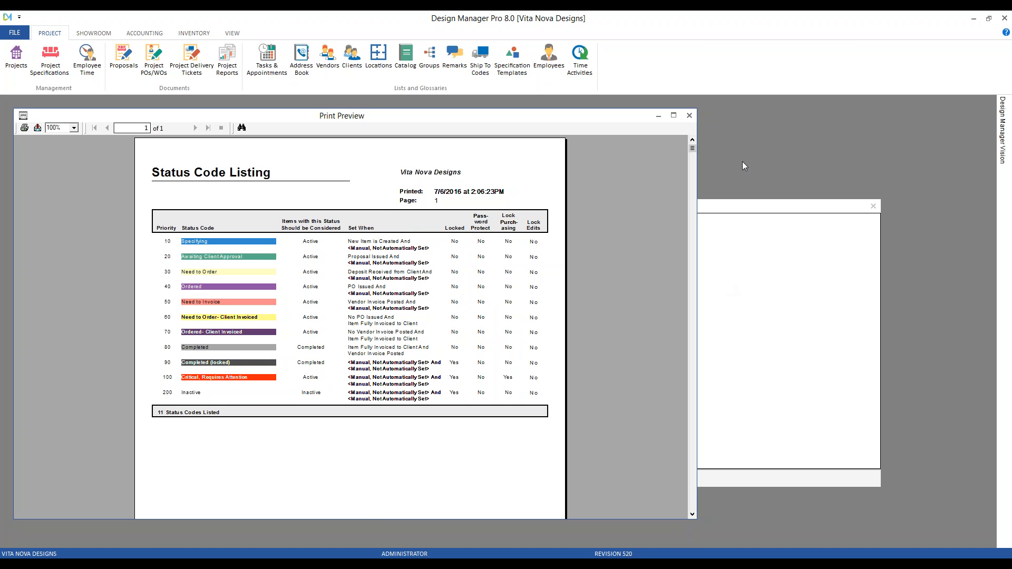
pyautogui.click(689, 115)
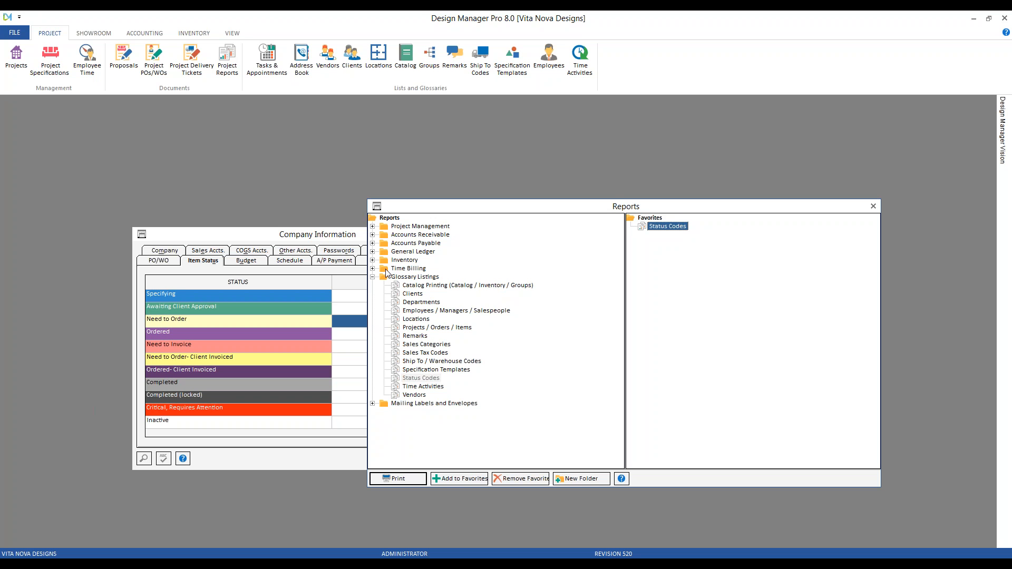
pyautogui.click(873, 208)
# Open the project specifications and arrange them so the company's item status list stays visible alongside
pyautogui.moveTo(343, 234); pyautogui.dragTo(274, 176)
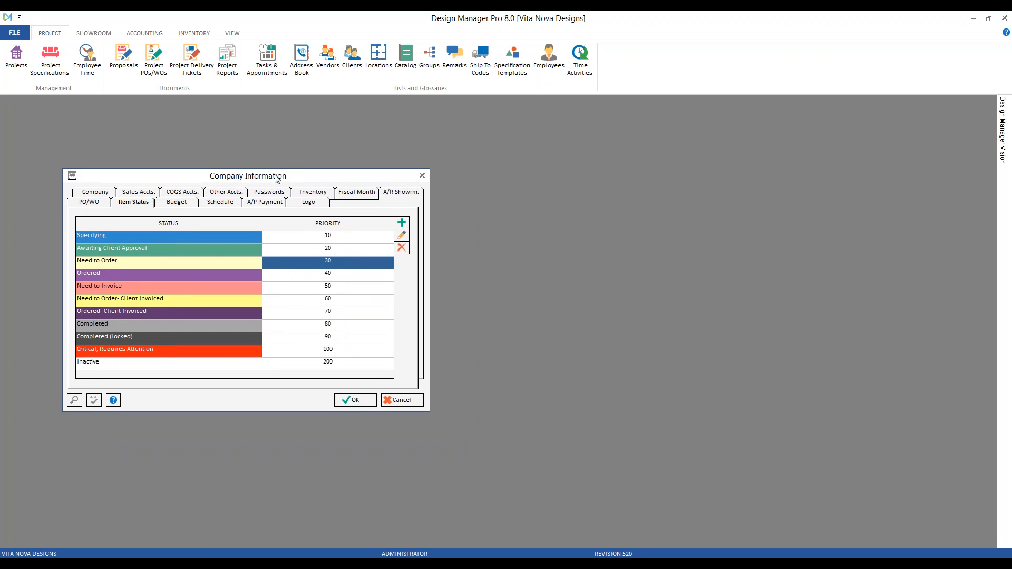
pyautogui.click(50, 61)
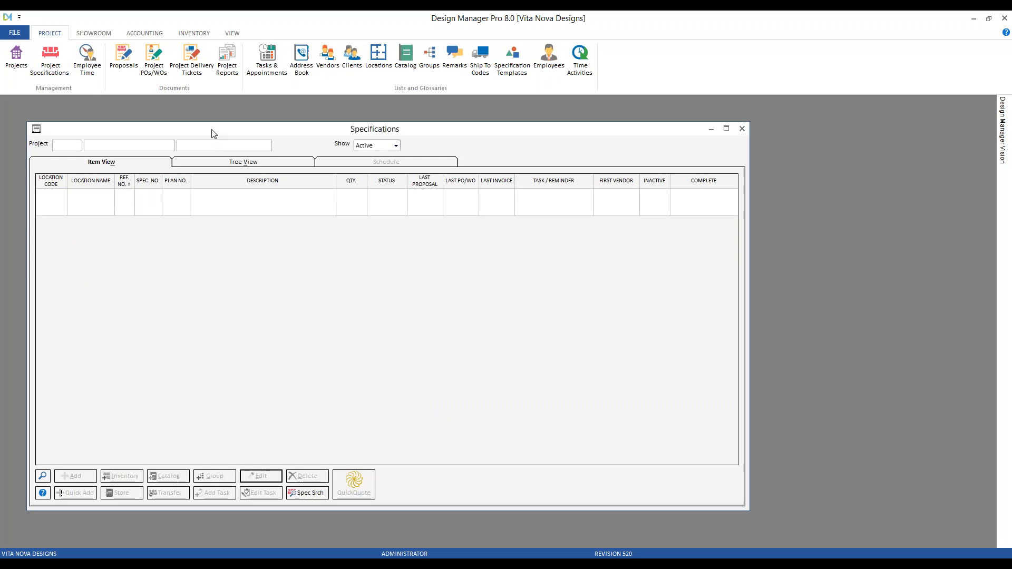
pyautogui.doubleClick(214, 133)
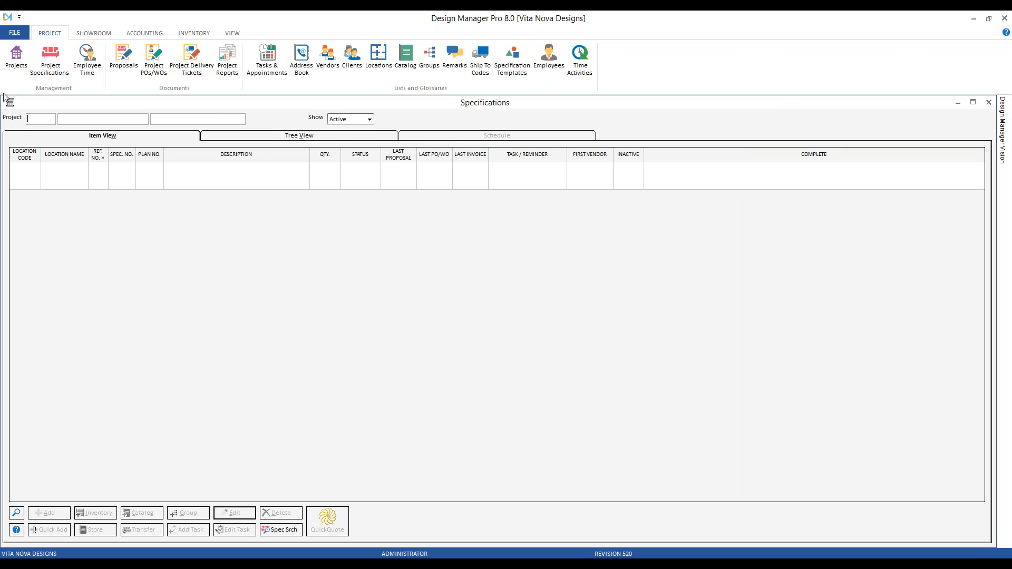
pyautogui.moveTo(1, 96); pyautogui.dragTo(199, 115)
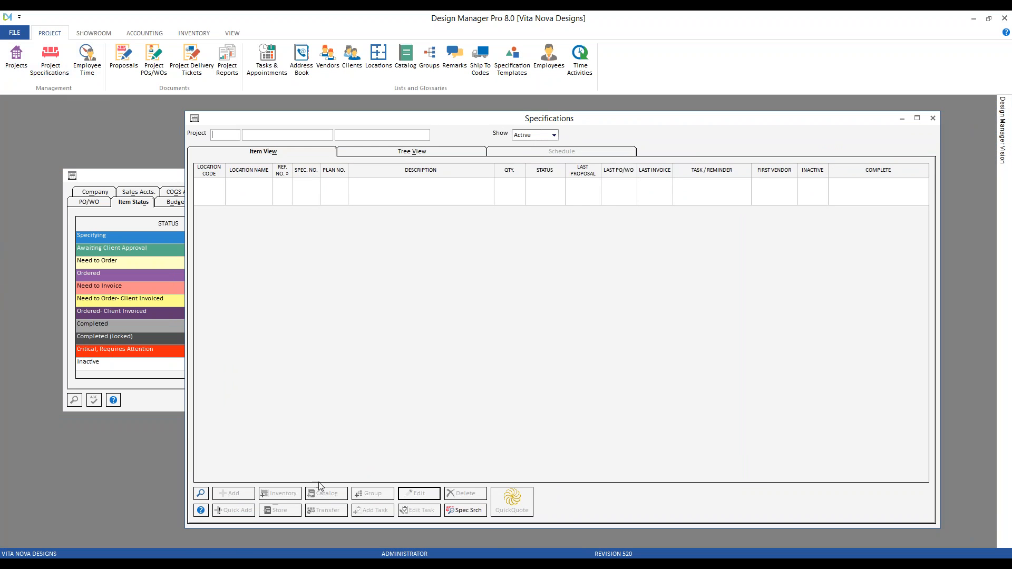
# Look up project CAR02 and load its specifications
pyautogui.click(201, 493)
pyautogui.click(304, 196)
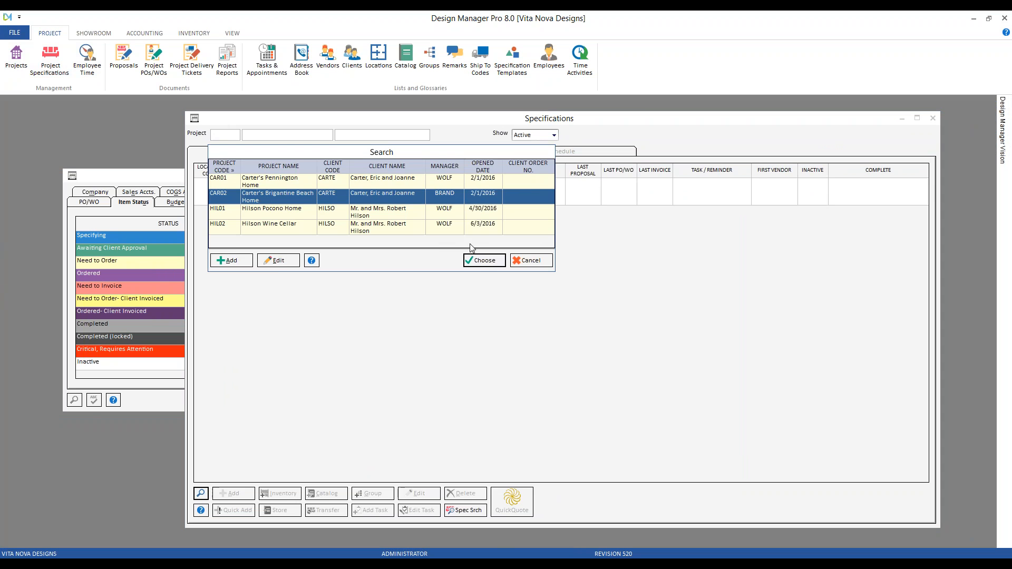
pyautogui.click(482, 261)
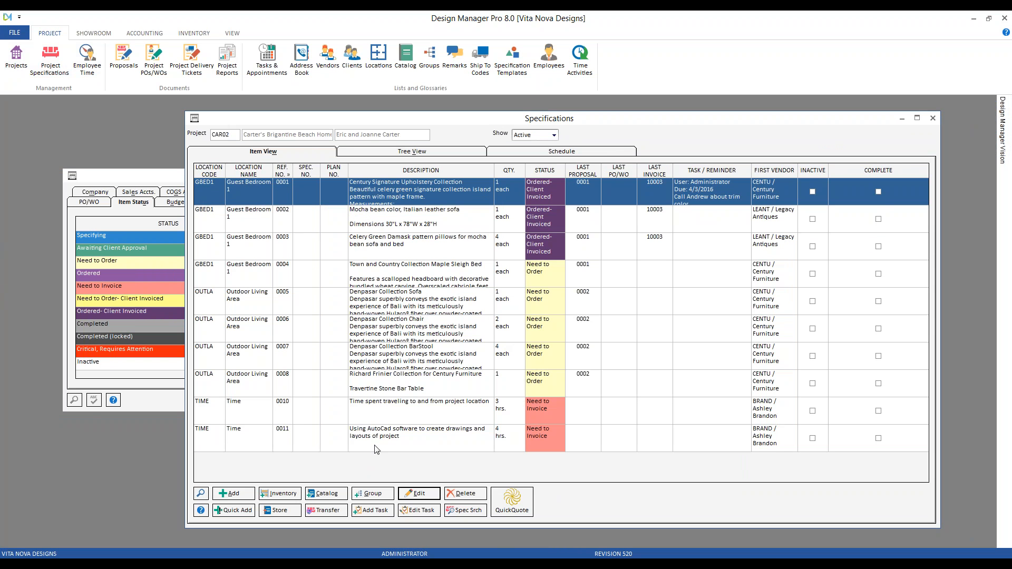
# Add a new item to project CAR02 described as "custom sofa", with quantity 1, units each and sales category FURN
pyautogui.click(246, 499)
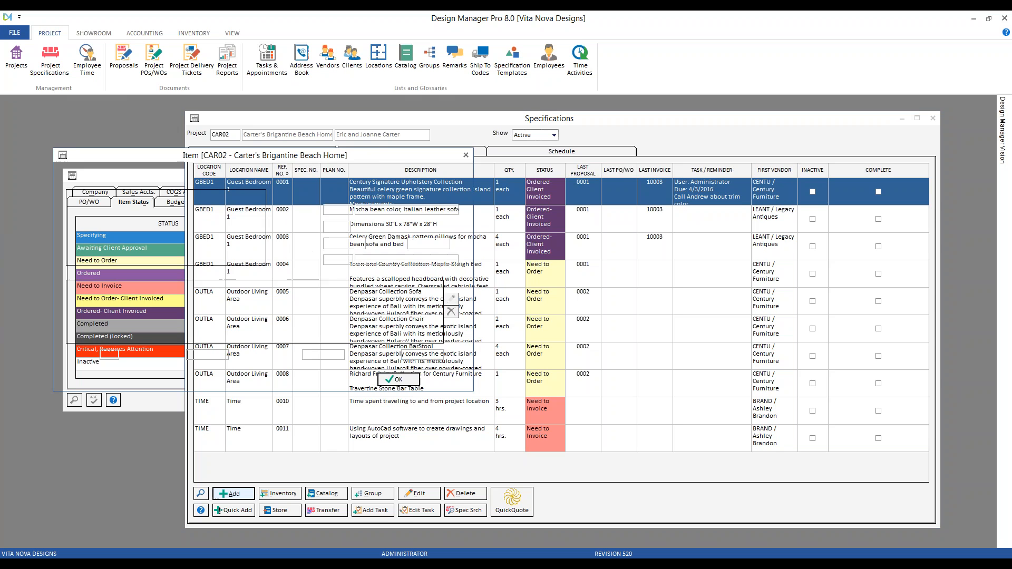
pyautogui.moveTo(328, 192); pyautogui.dragTo(326, 190)
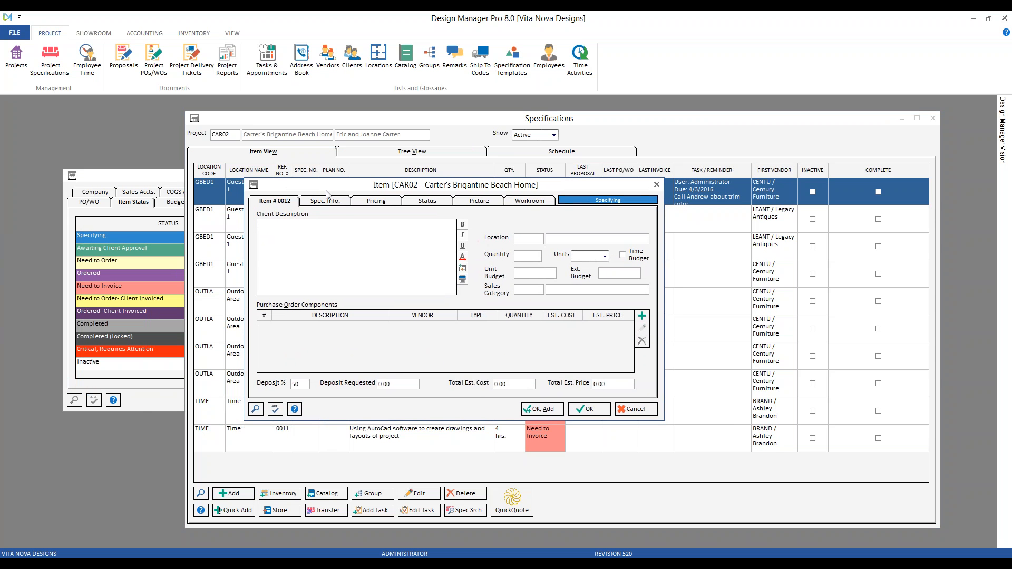
pyautogui.write('custom f')
pyautogui.click(605, 256)
pyautogui.click(583, 268)
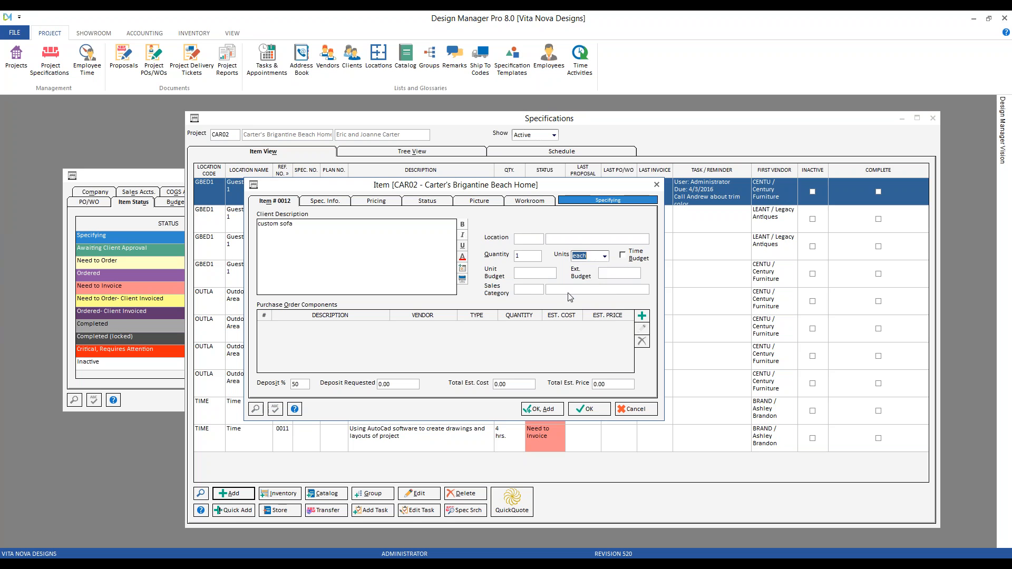
pyautogui.click(526, 291)
pyautogui.write('FURN')
# Add a merchandise component from vendor Century Furniture with a unit cost of 1,800.00 to the sofa, and save the item
pyautogui.click(642, 316)
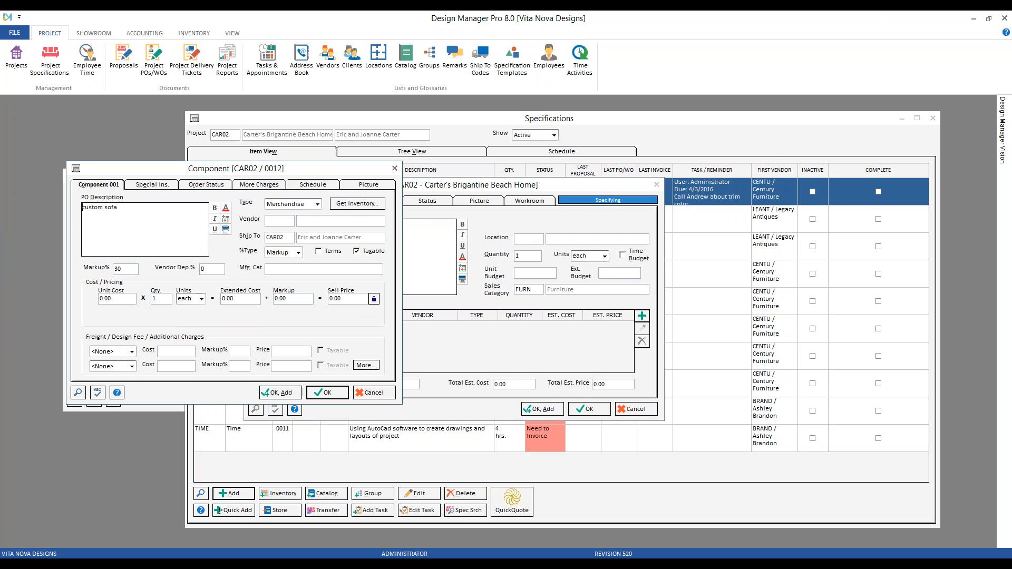
pyautogui.click(283, 223)
pyautogui.write('CENT')
pyautogui.click(122, 298)
pyautogui.write('1800')
pyautogui.press('Return')
pyautogui.press('Return')
pyautogui.click(335, 391)
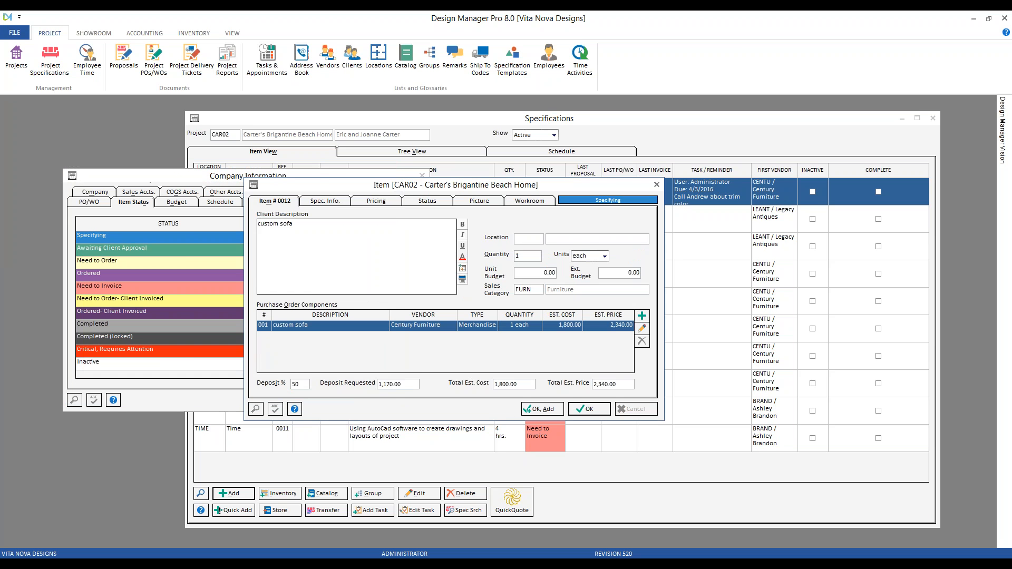
pyautogui.click(587, 409)
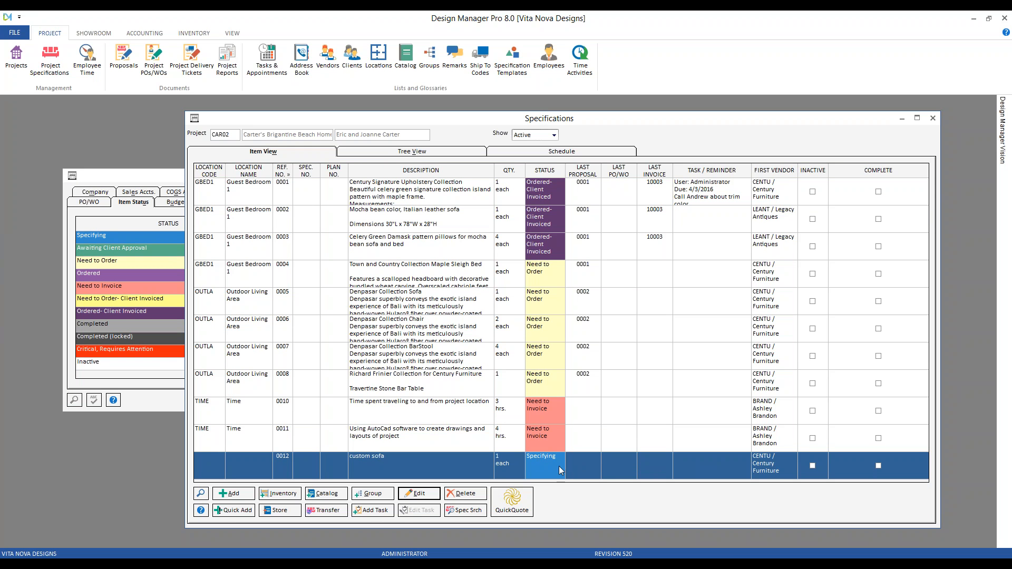
# Review the definition of the Specifying item status in the company's status list, then close it without changes
pyautogui.click(150, 237)
pyautogui.click(168, 241)
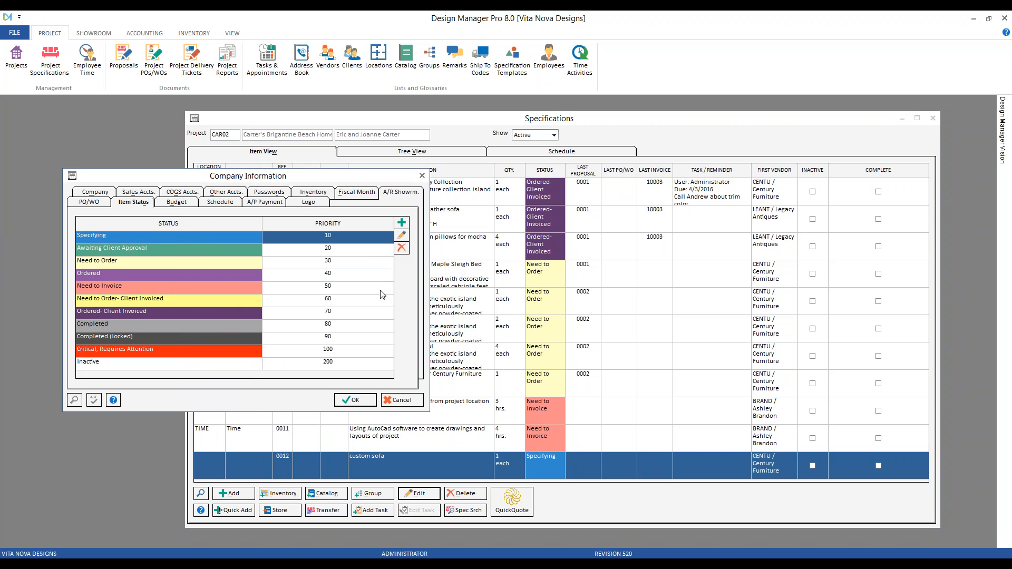
pyautogui.click(407, 240)
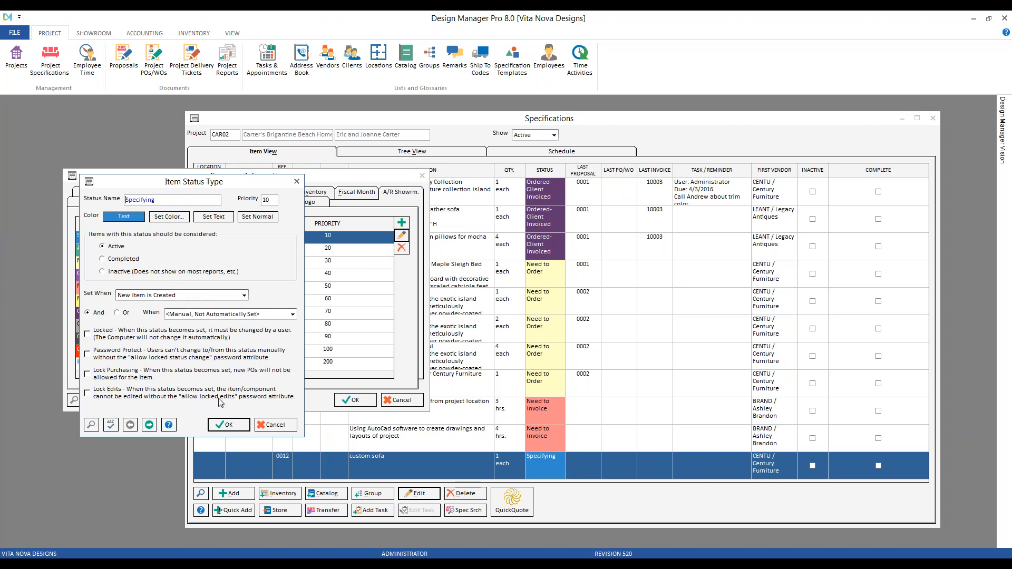
pyautogui.click(283, 426)
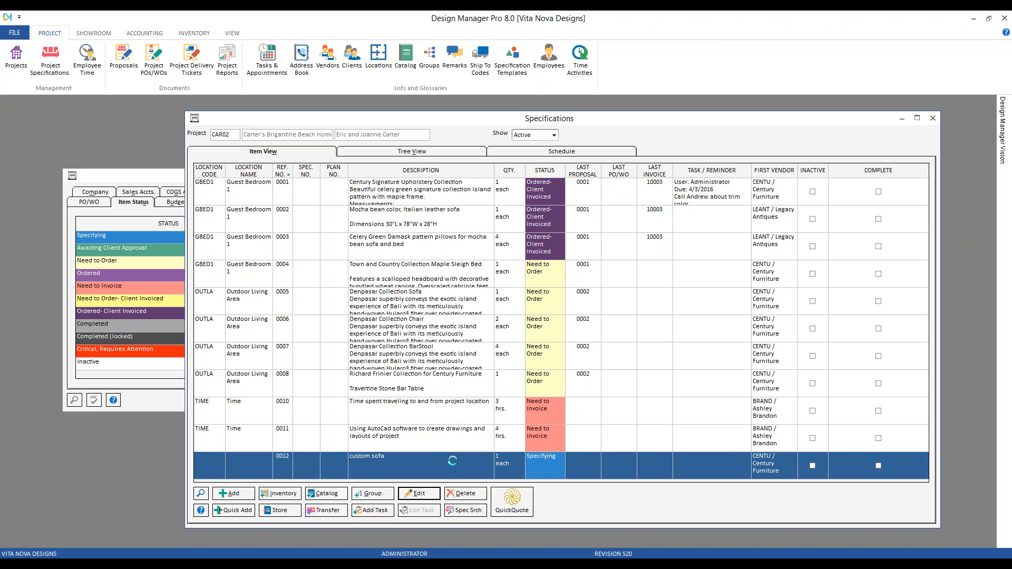
# Inspect the status details and available status choices of the custom sofa item, leaving the item unsaved
pyautogui.doubleClick(451, 467)
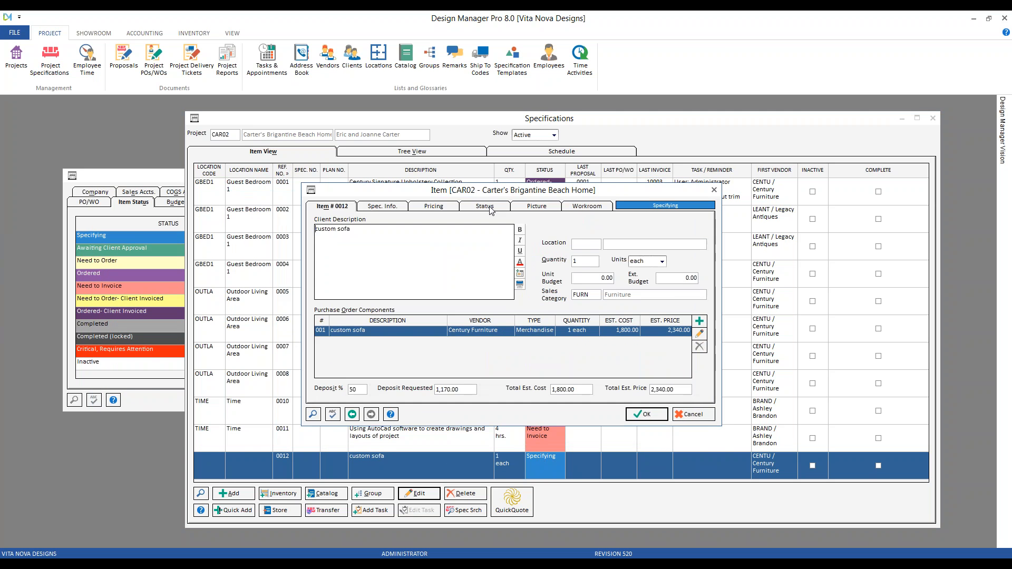
pyautogui.click(485, 207)
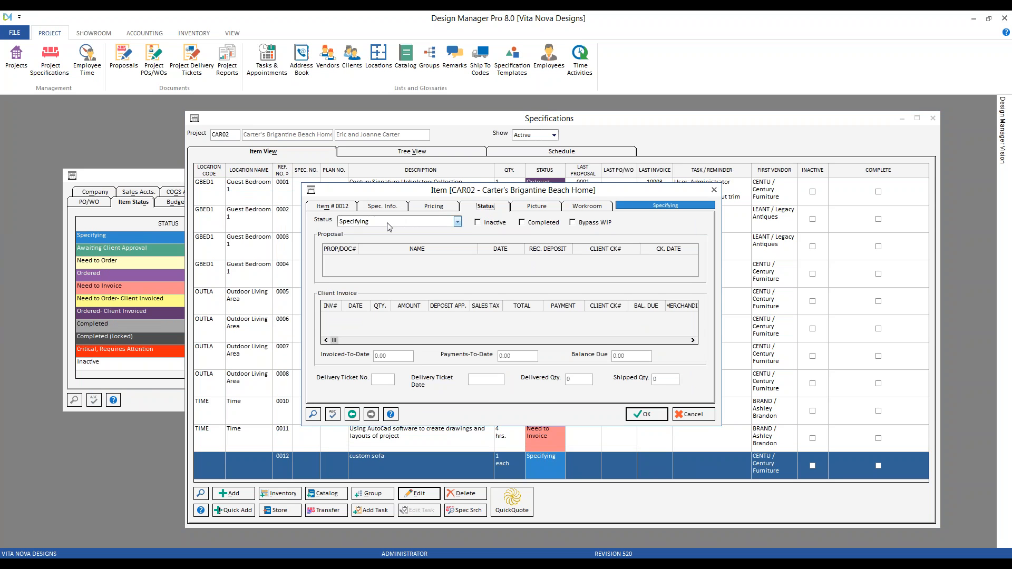
pyautogui.click(457, 222)
pyautogui.click(316, 226)
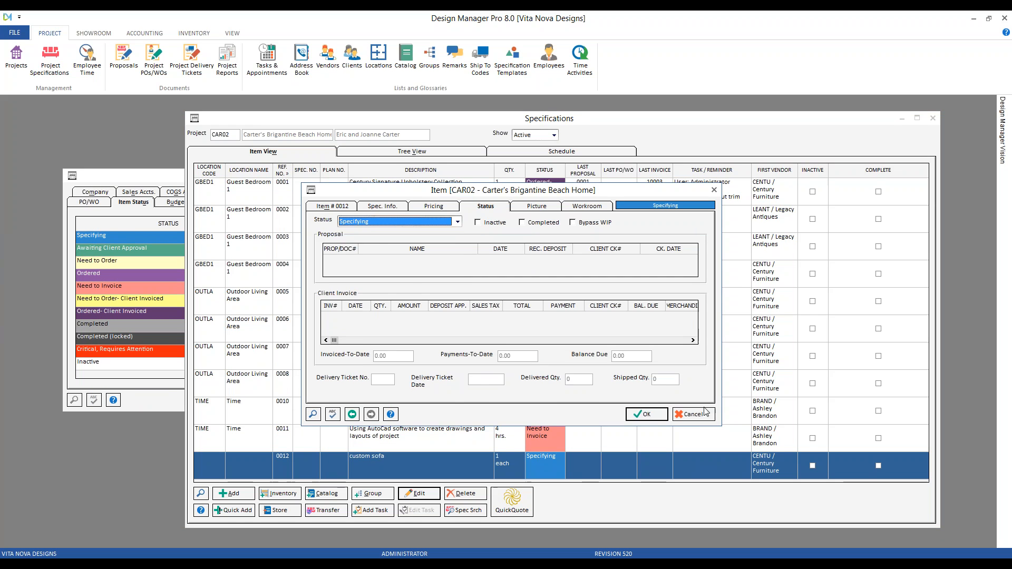
pyautogui.click(694, 415)
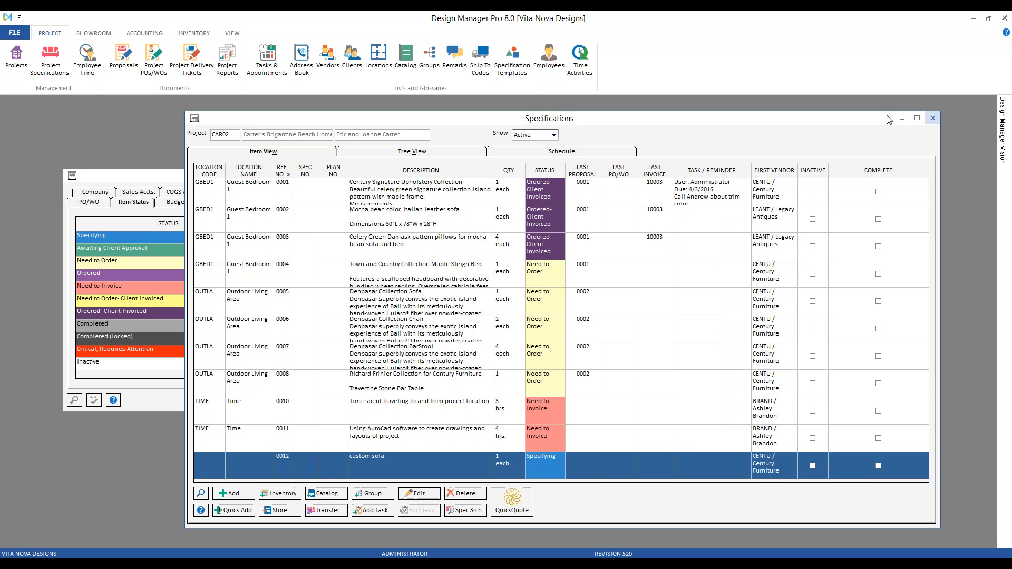
# Close the specifications, load the proposals of project CAR02 beside the item status list, and start a new proposal
pyautogui.click(933, 118)
pyautogui.click(124, 57)
pyautogui.write('CAR02')
pyautogui.press('Tab')
pyautogui.moveTo(254, 108); pyautogui.dragTo(422, 114)
pyautogui.click(211, 493)
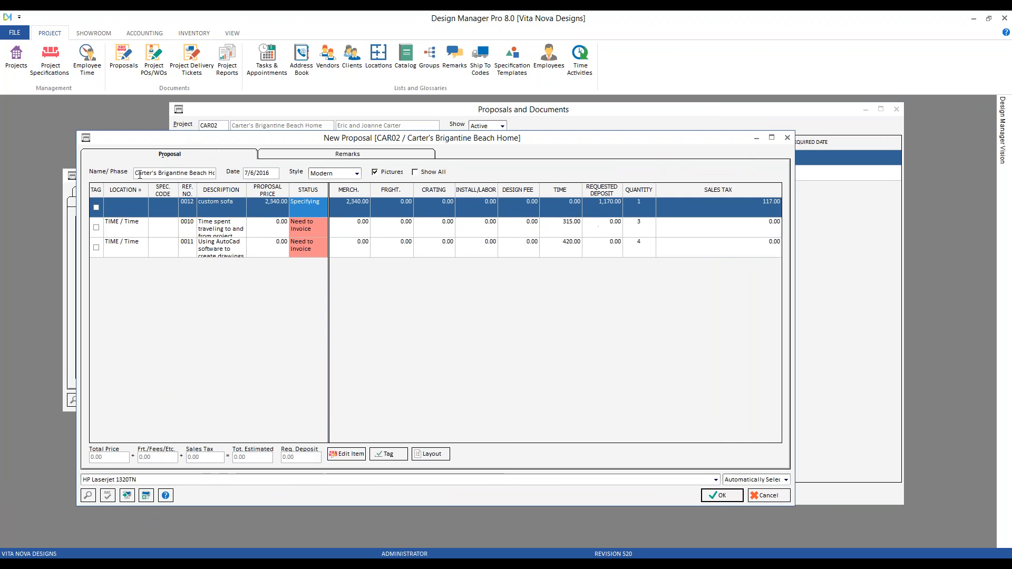
# Name the new proposal "Custom Sofa", tag the custom sofa item, and issue the proposal, closing its print preview
pyautogui.click(135, 172)
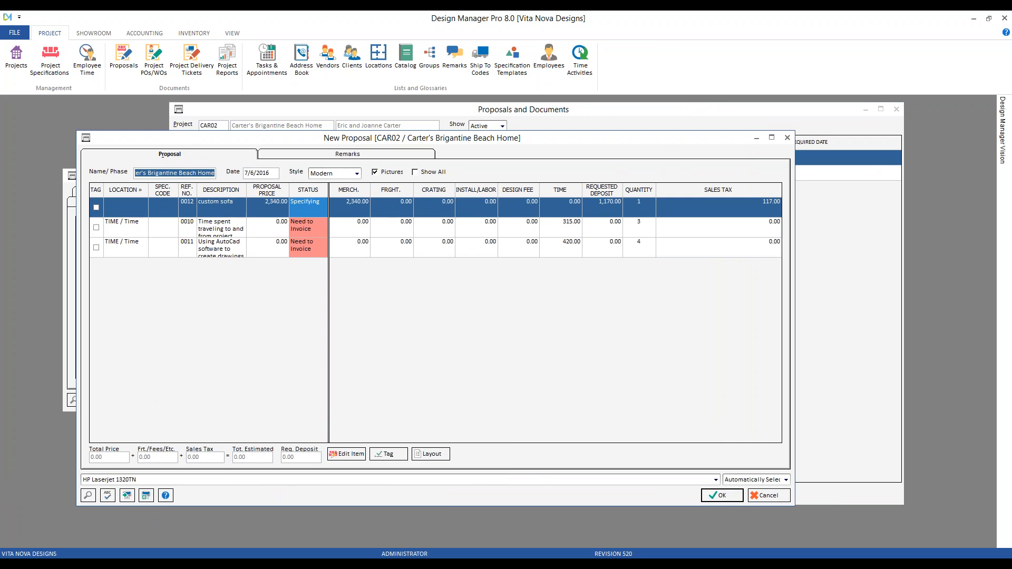
pyautogui.write('Curst')
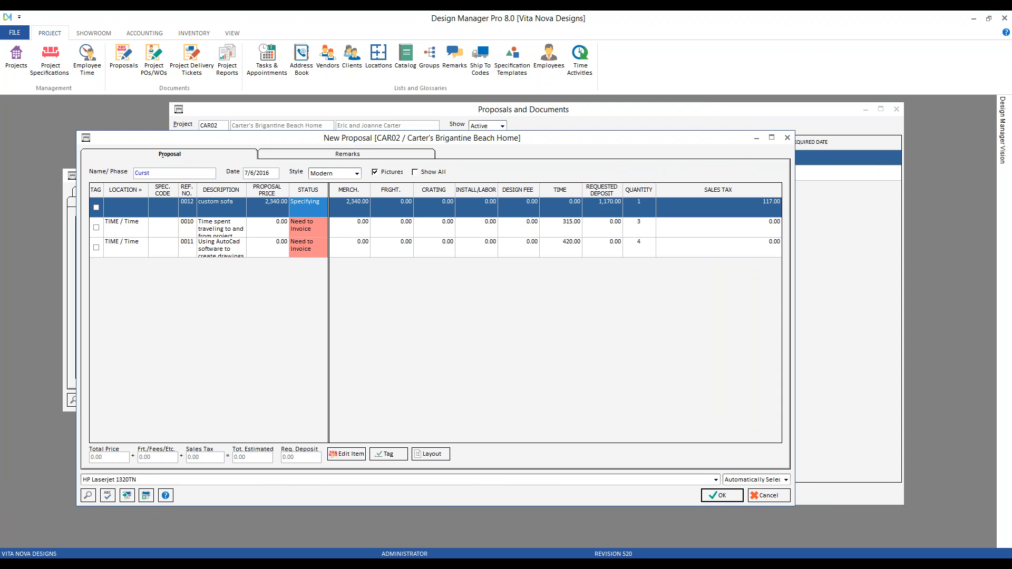
pyautogui.write('m Sofa')
pyautogui.click(96, 207)
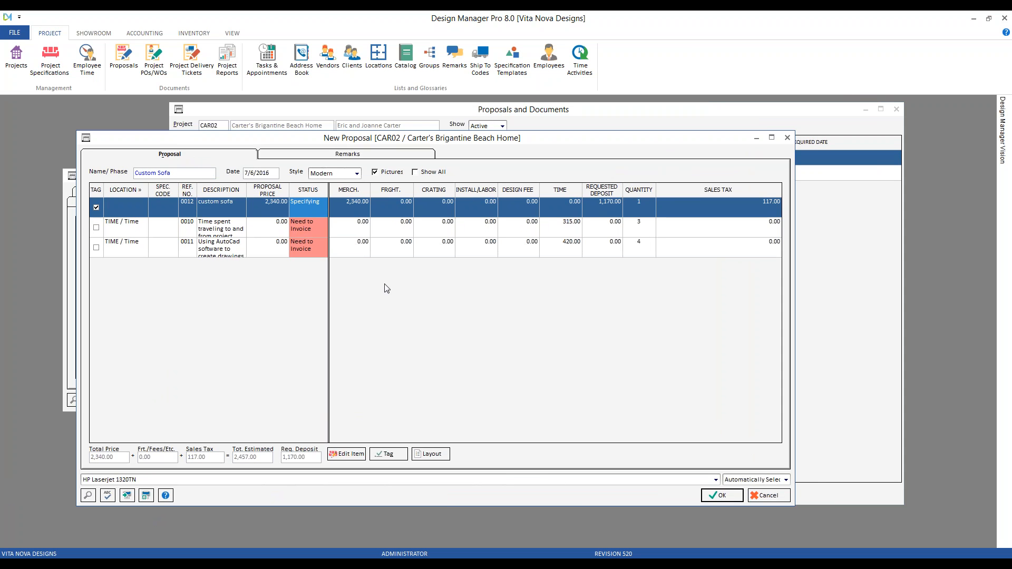
pyautogui.click(721, 496)
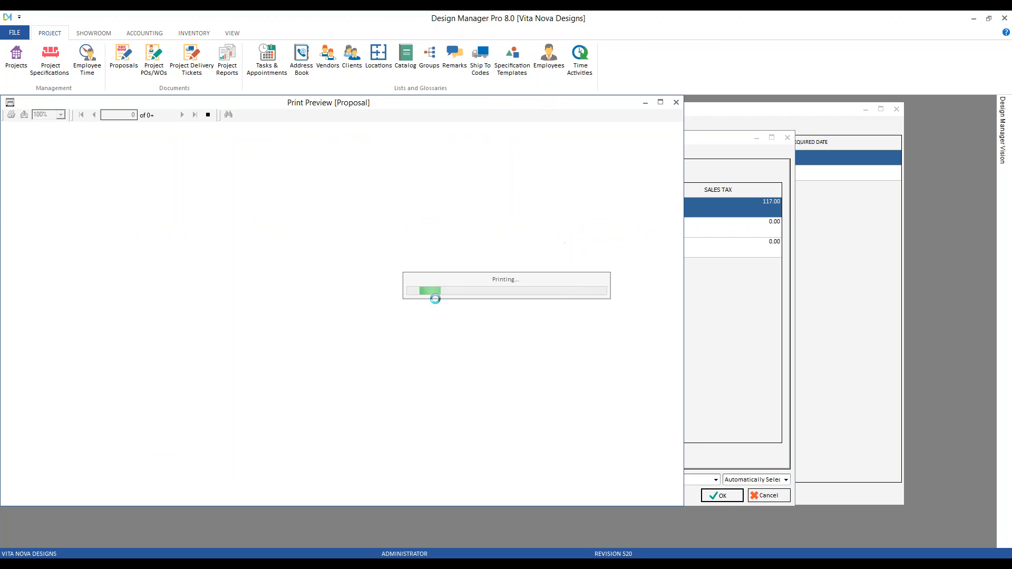
pyautogui.click(677, 104)
pyautogui.click(485, 312)
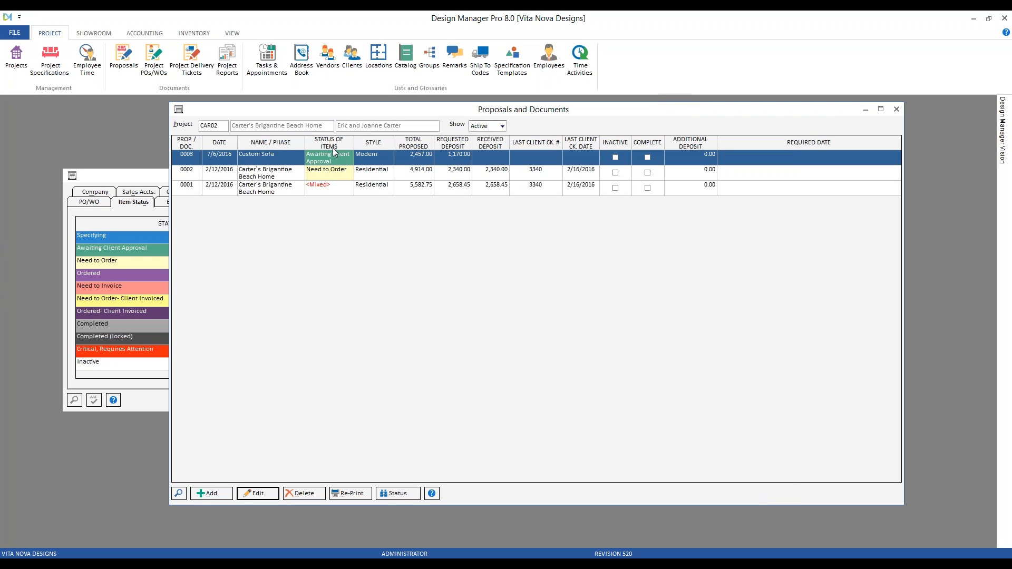
# Reopen the CAR02 specifications, sort them by descending reference number, and place them beside the item status list
pyautogui.click(896, 109)
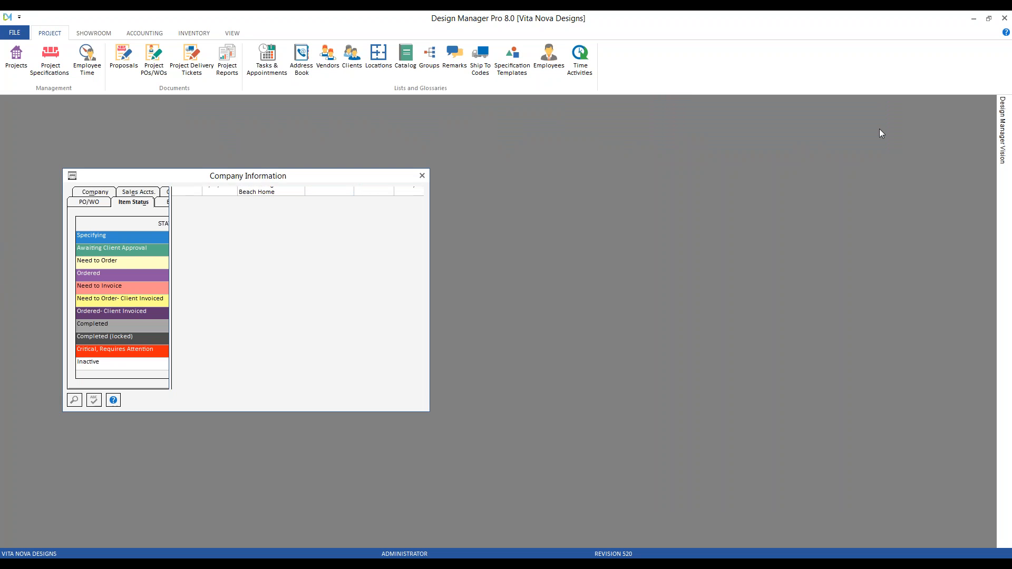
pyautogui.click(60, 62)
pyautogui.write('CAR')
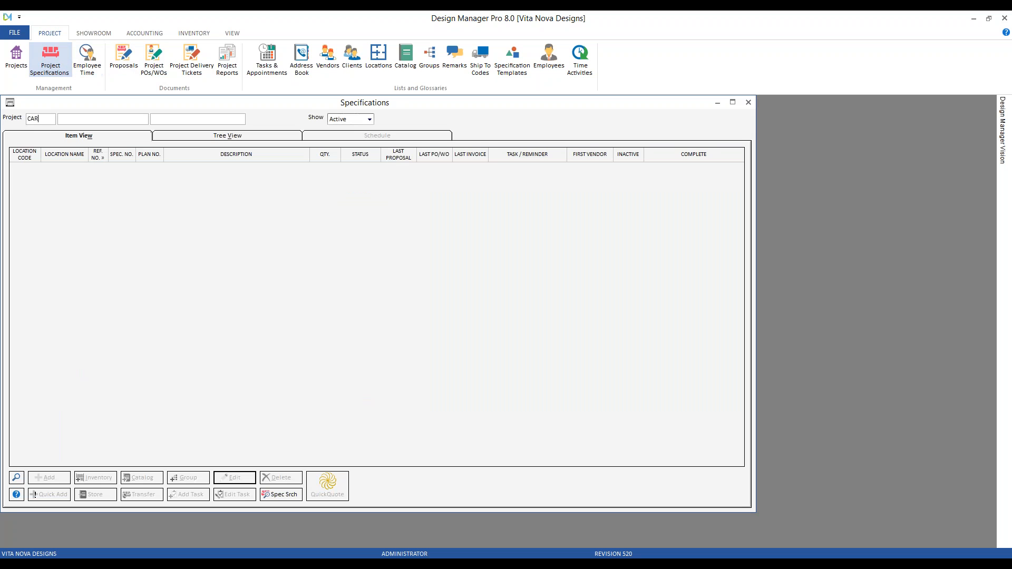
pyautogui.write('02')
pyautogui.press('Tab')
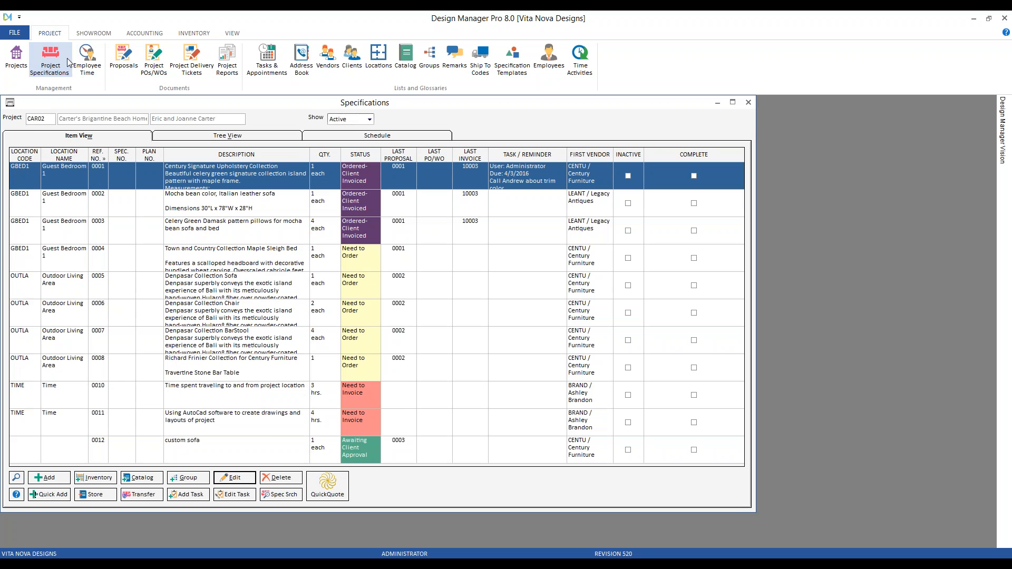
pyautogui.click(98, 155)
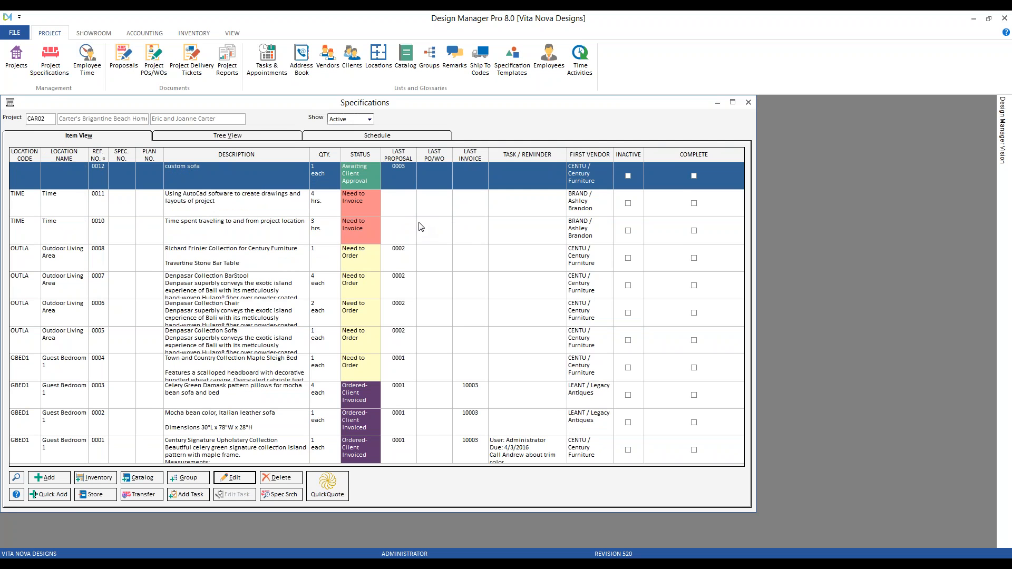
pyautogui.moveTo(310, 112); pyautogui.dragTo(504, 122)
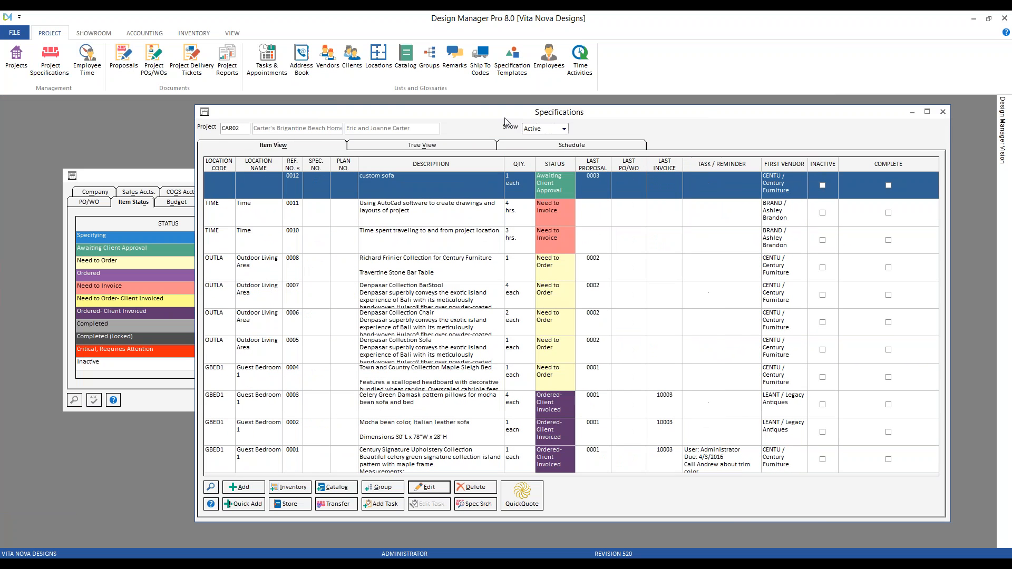
# Review the definition of the Awaiting Client Approval status, close it without changes, and return to the specifications
pyautogui.click(145, 252)
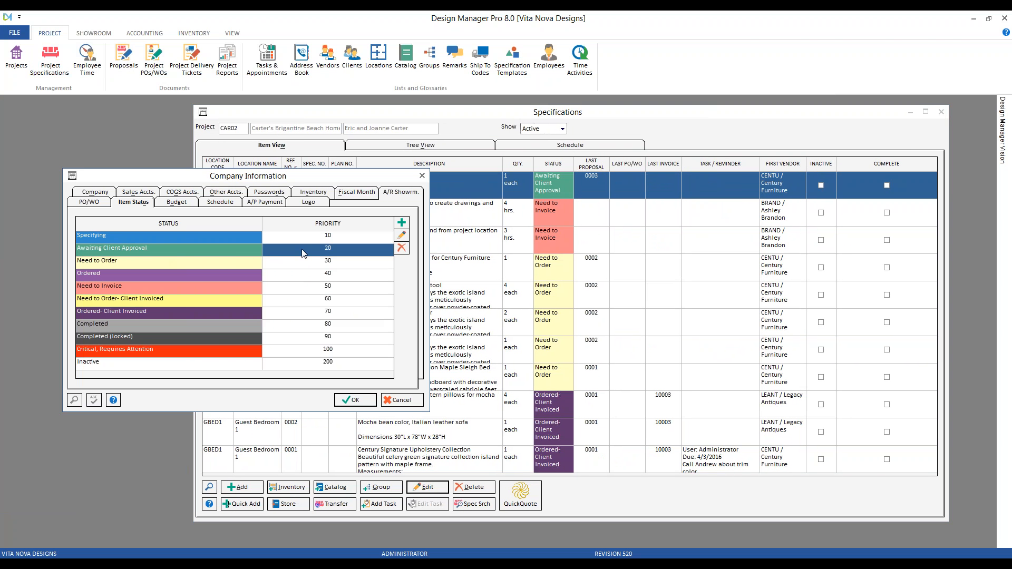
pyautogui.click(401, 236)
pyautogui.moveTo(122, 103); pyautogui.dragTo(209, 153)
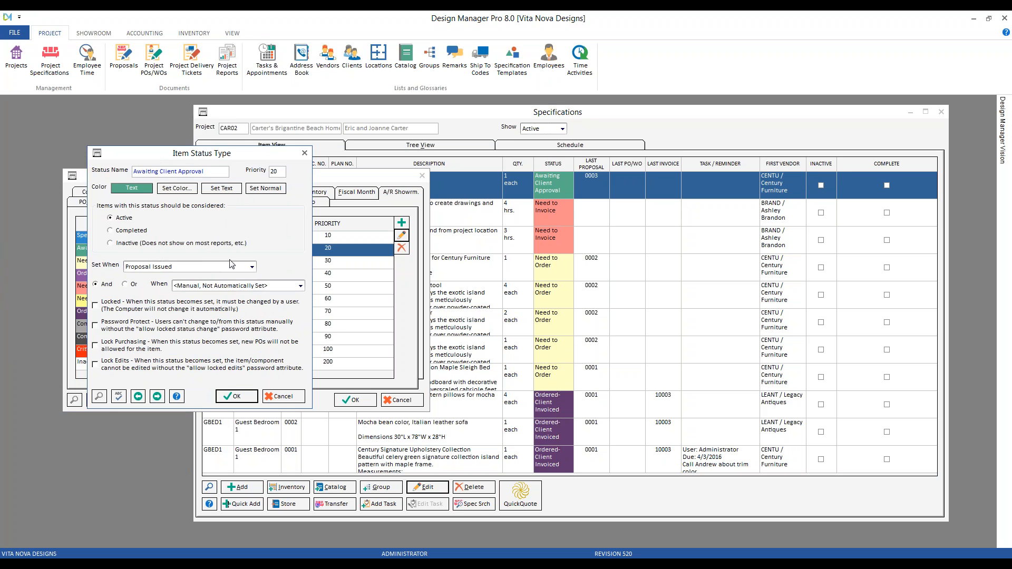
pyautogui.click(284, 397)
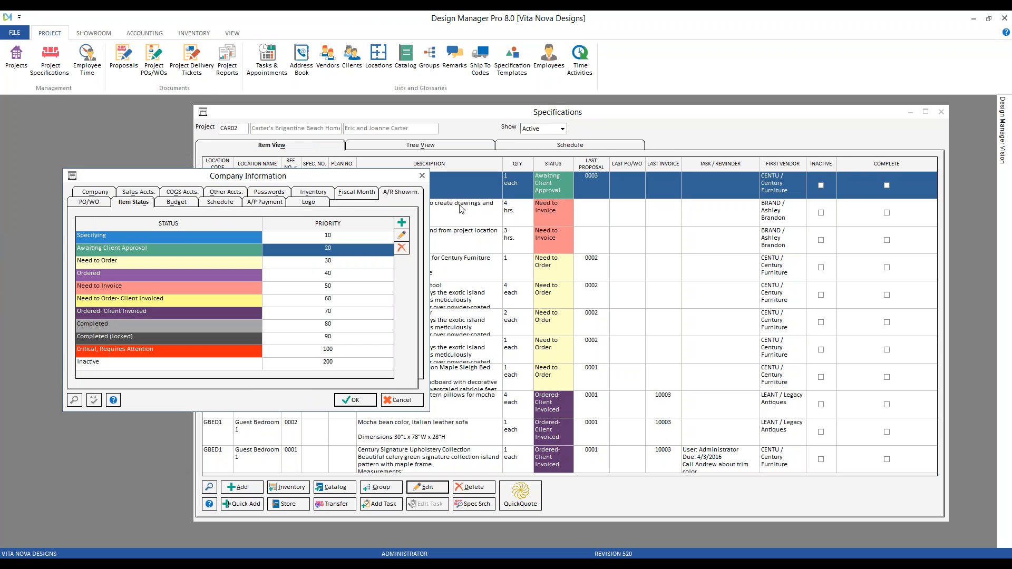
pyautogui.click(532, 116)
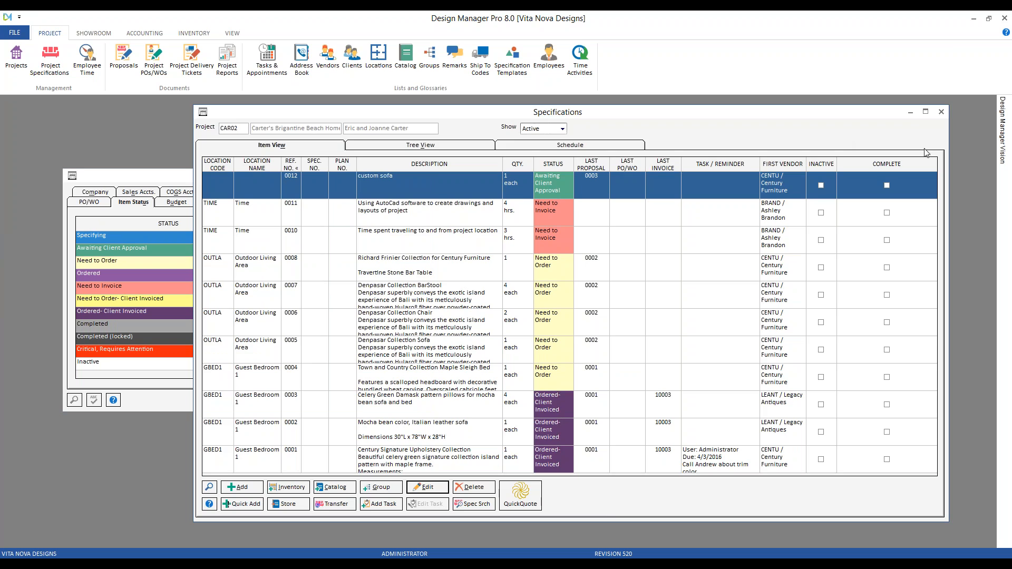
# Close the specifications and start a new cash receipt for project CAR02 in accounting
pyautogui.click(941, 111)
pyautogui.click(144, 33)
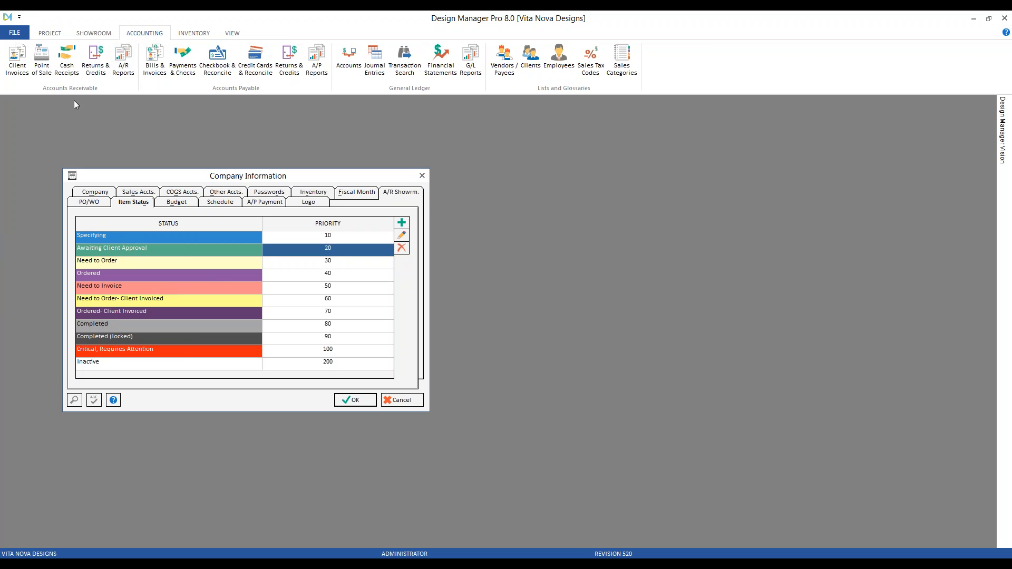
pyautogui.click(66, 58)
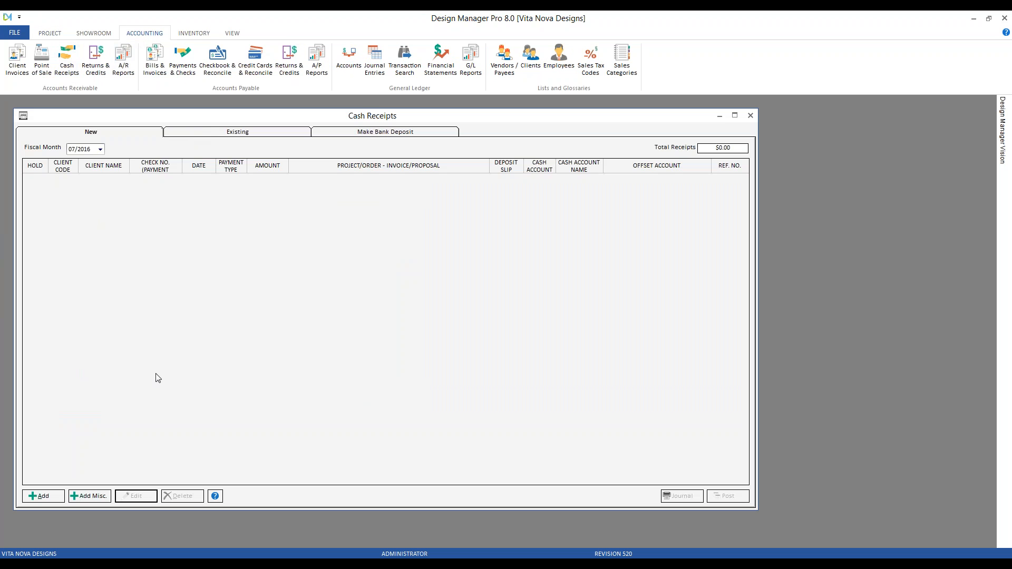
pyautogui.click(48, 496)
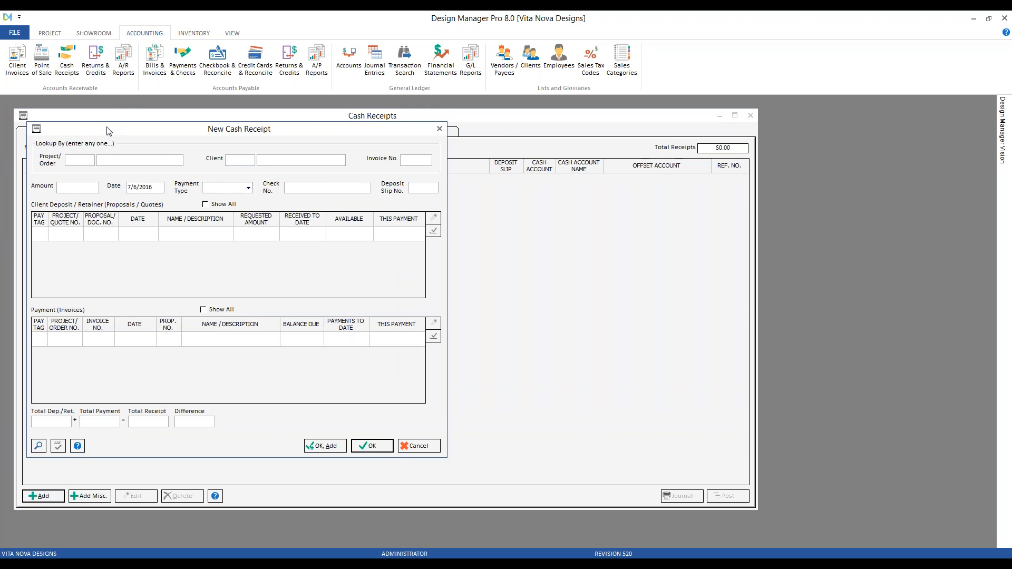
pyautogui.write('CAR02')
pyautogui.press('Tab')
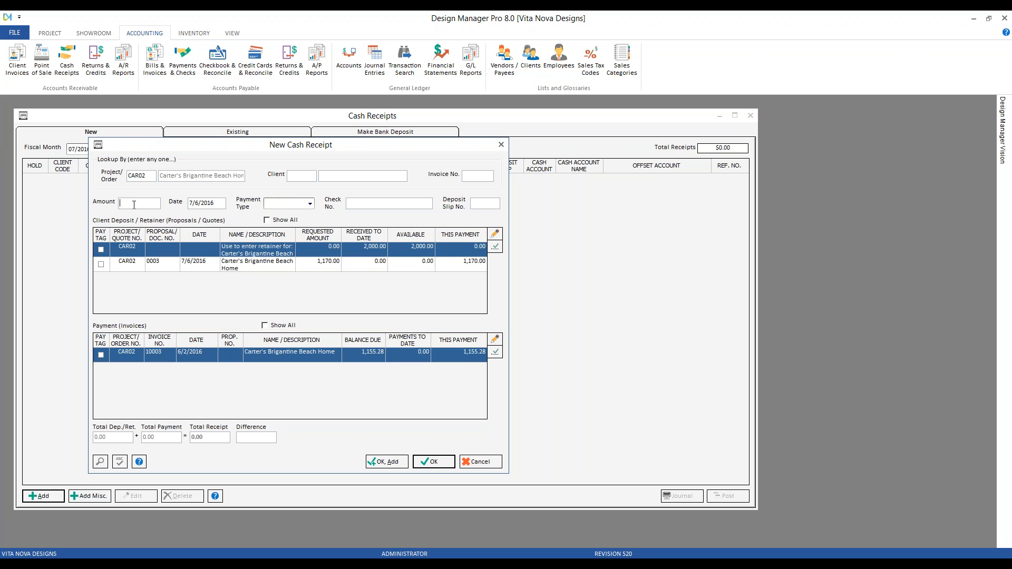
# Record a receipt of 1,170.00 by check number 4500, apply it to the deposit for proposal 0003, and save it
pyautogui.write('1170')
pyautogui.press('Tab')
pyautogui.press('Tab')
pyautogui.press('c')
pyautogui.press('Tab')
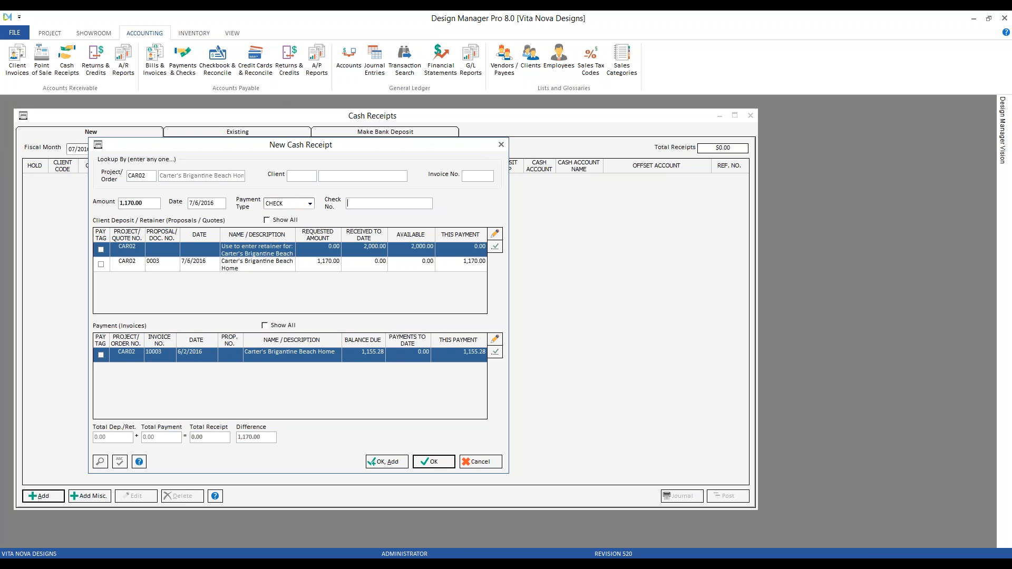
pyautogui.write('4500')
pyautogui.click(101, 264)
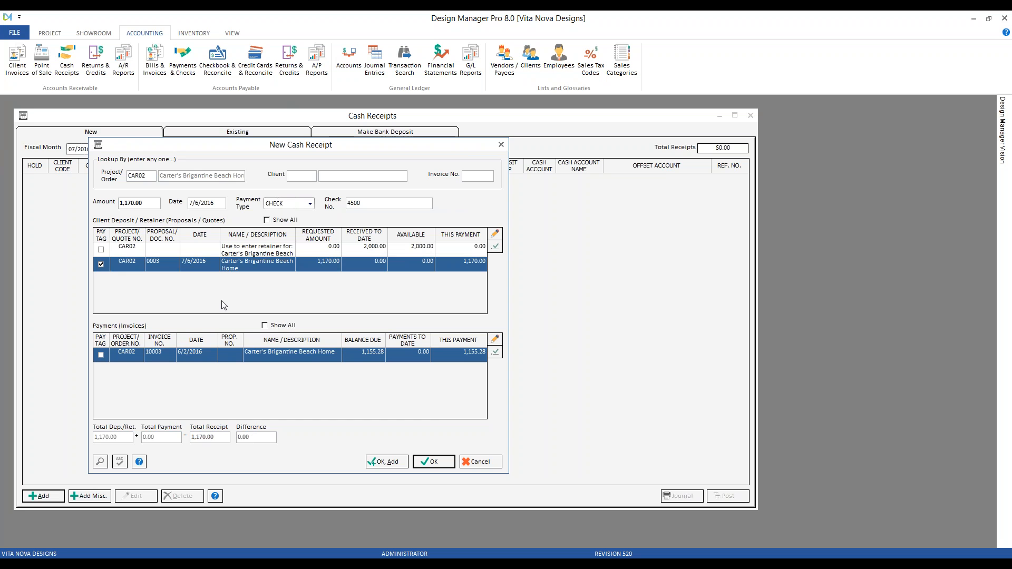
pyautogui.click(433, 462)
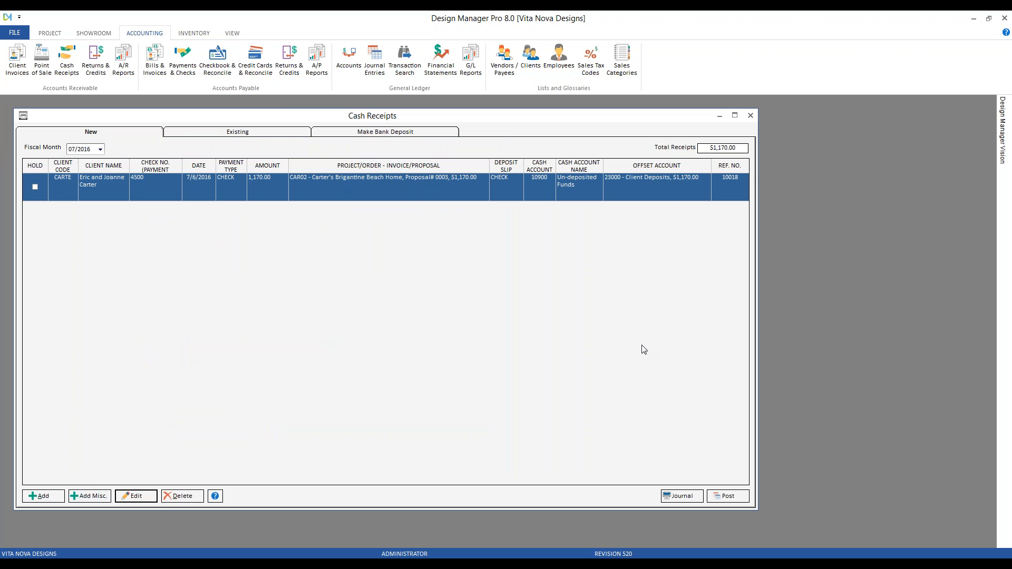
# Post the new cash receipt into fiscal month 07/2016 and close the cash receipts
pyautogui.click(725, 496)
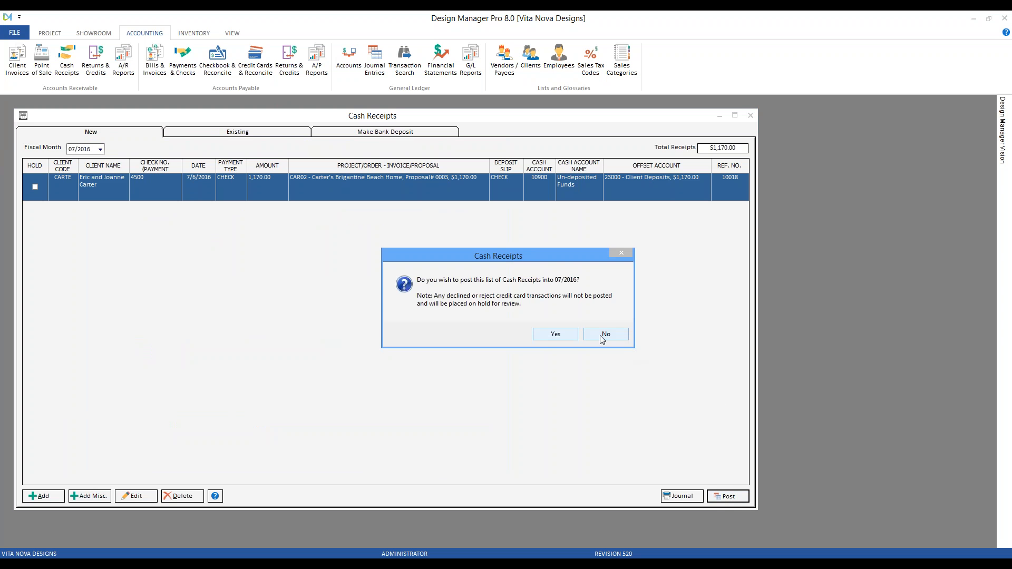
pyautogui.click(570, 335)
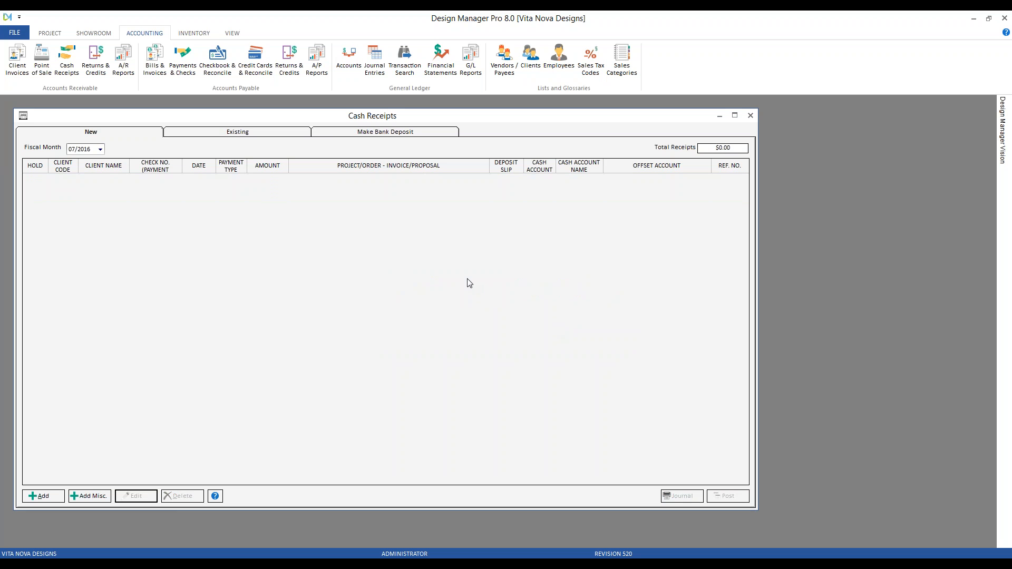
pyautogui.click(751, 115)
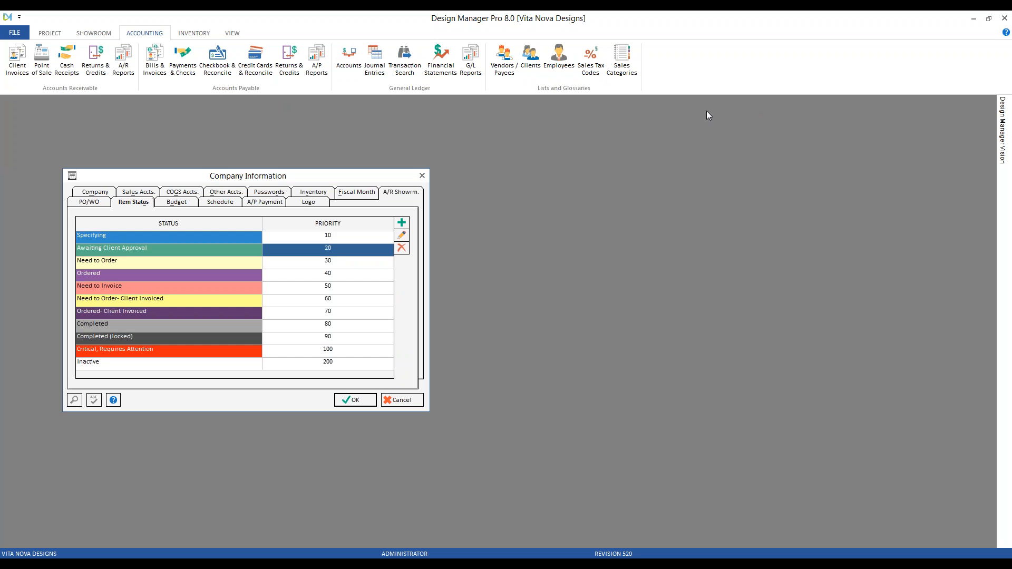
# Reopen the CAR02 project specifications and sort the items by descending reference number to check the custom sofa's status
pyautogui.click(49, 33)
pyautogui.click(50, 59)
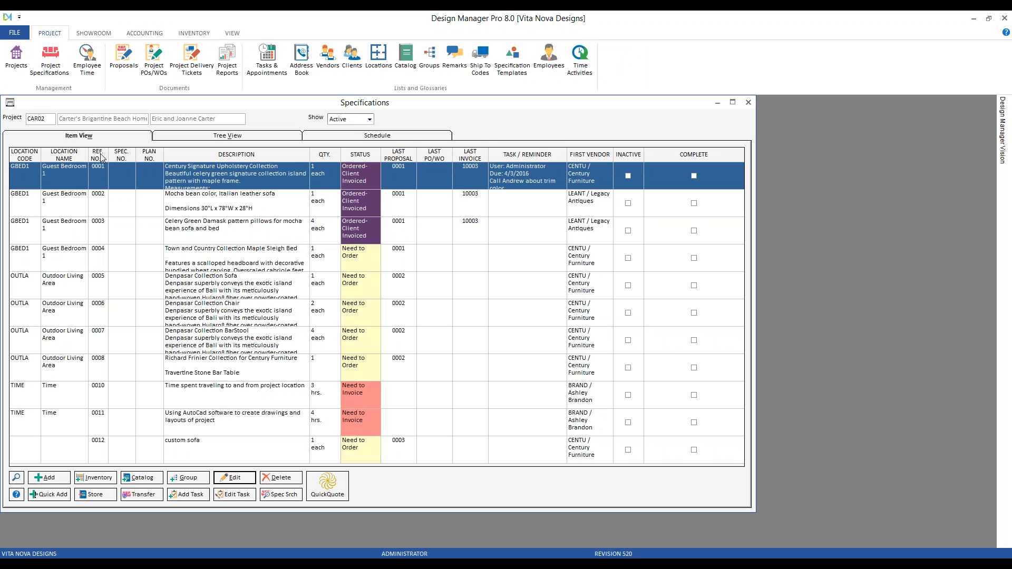
pyautogui.click(101, 155)
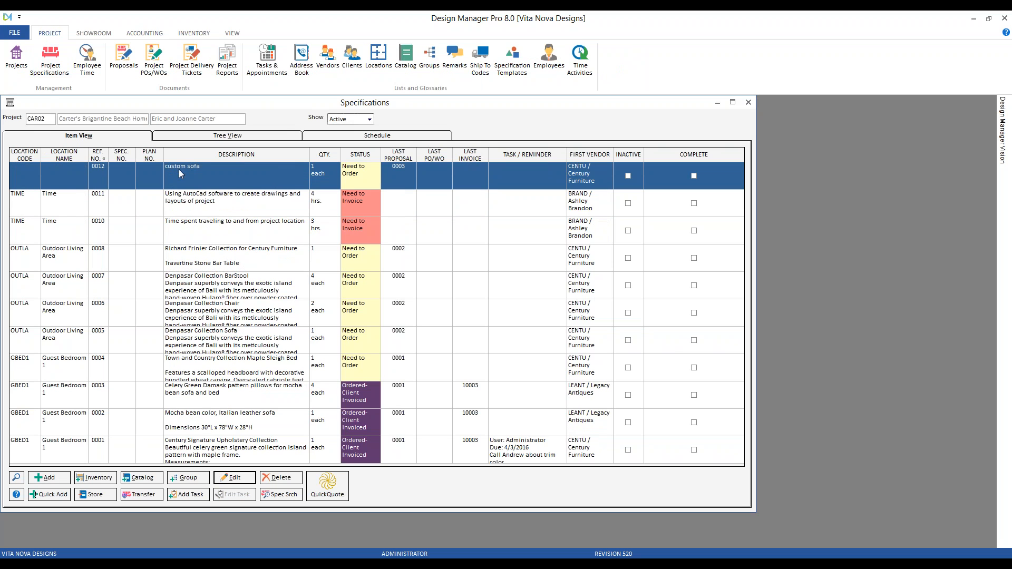
pyautogui.doubleClick(381, 170)
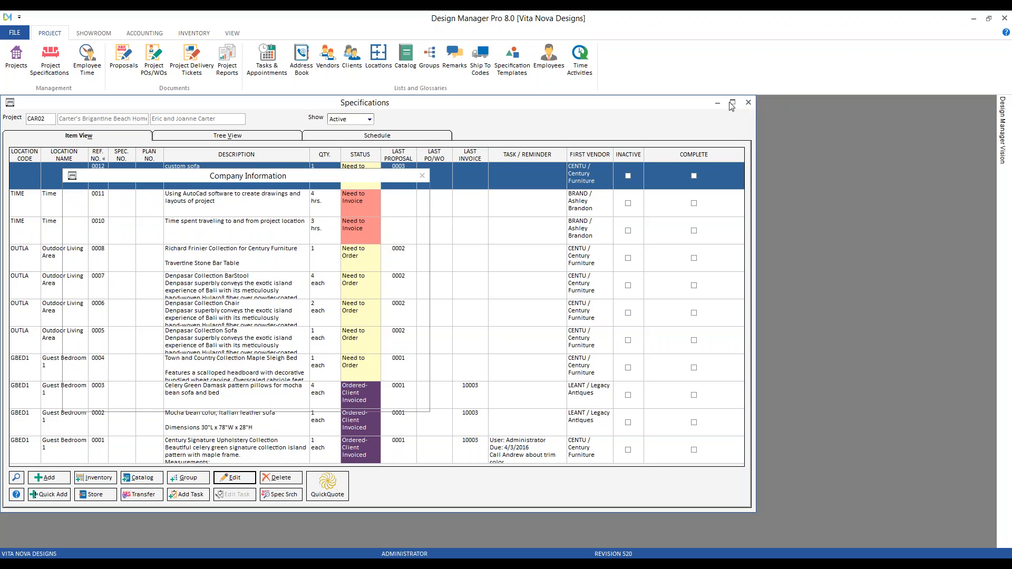
# Examine the settings of the Need to Order item status, including when it is set, and close the company information without saving
pyautogui.click(325, 262)
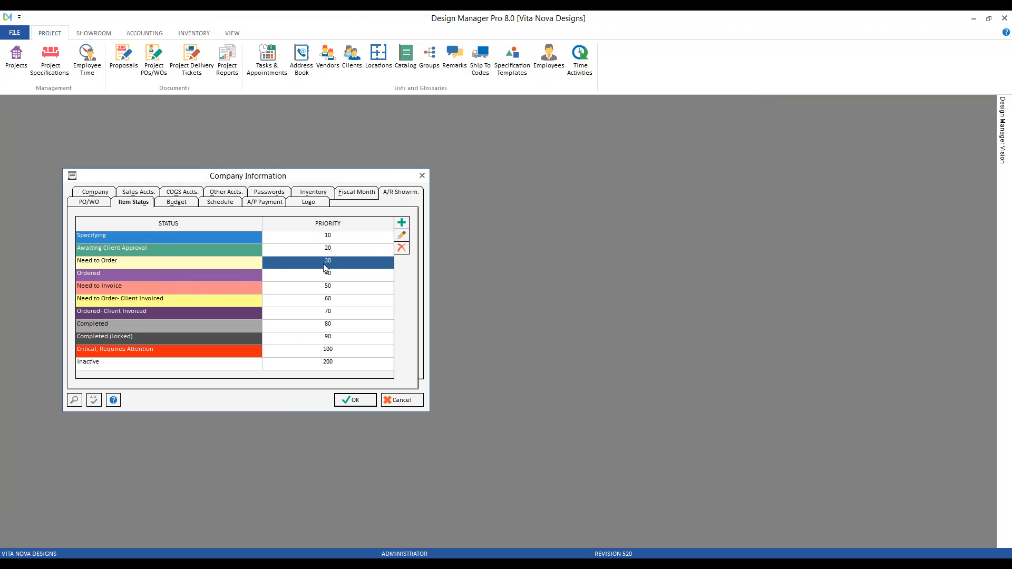
pyautogui.click(403, 236)
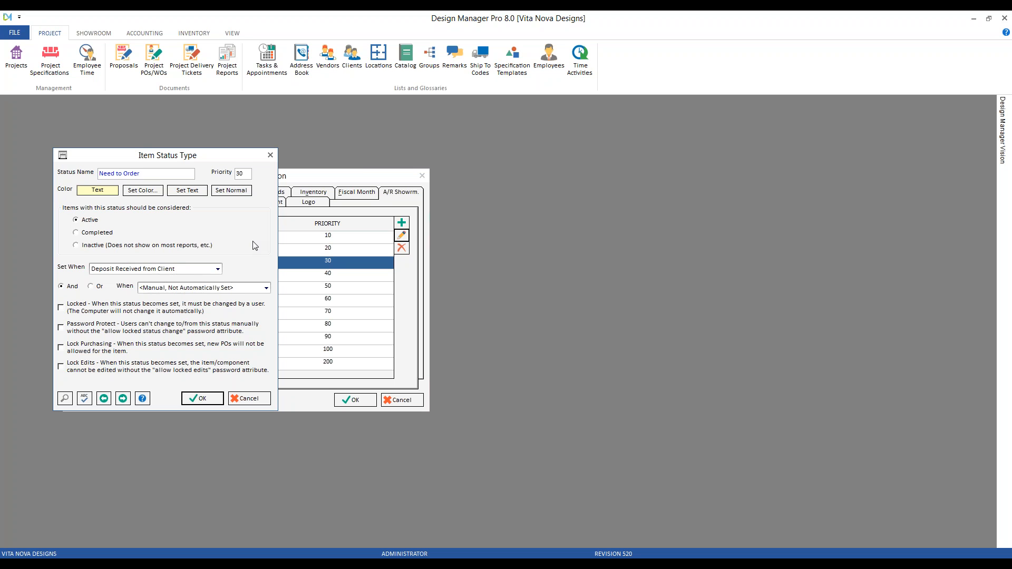
pyautogui.click(258, 401)
pyautogui.click(400, 402)
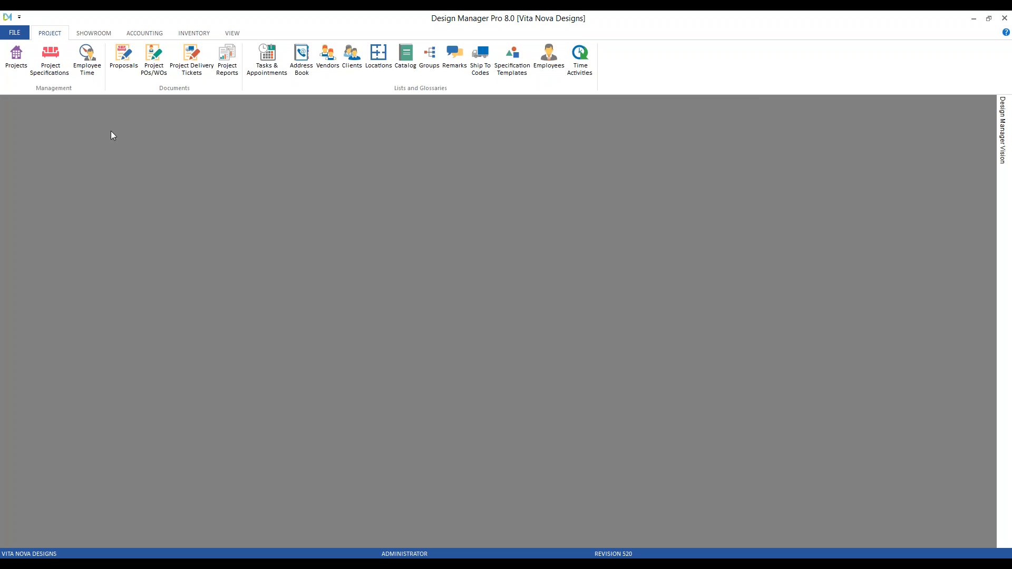
# Open the CAR02 project specifications and set the status of the Denpasar Collection Chair to Need to Invoice directly in the item list
pyautogui.click(61, 61)
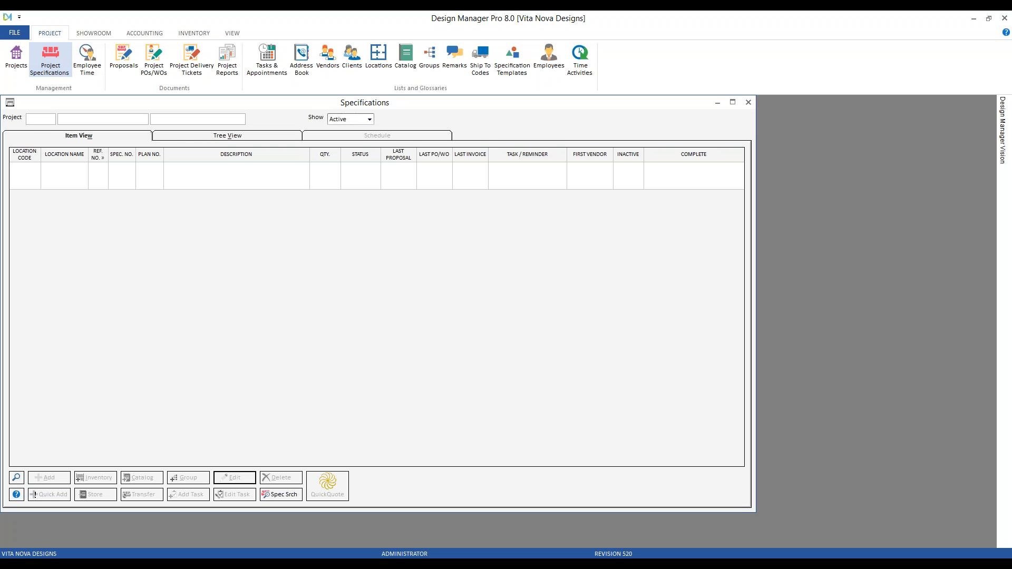
pyautogui.write('CAR02')
pyautogui.press('Tab')
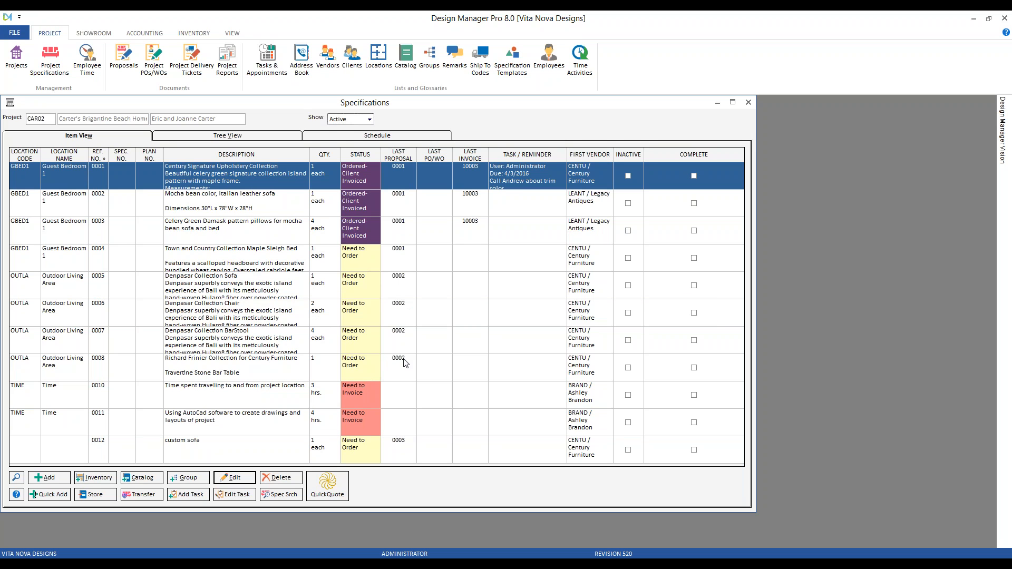
pyautogui.click(371, 313)
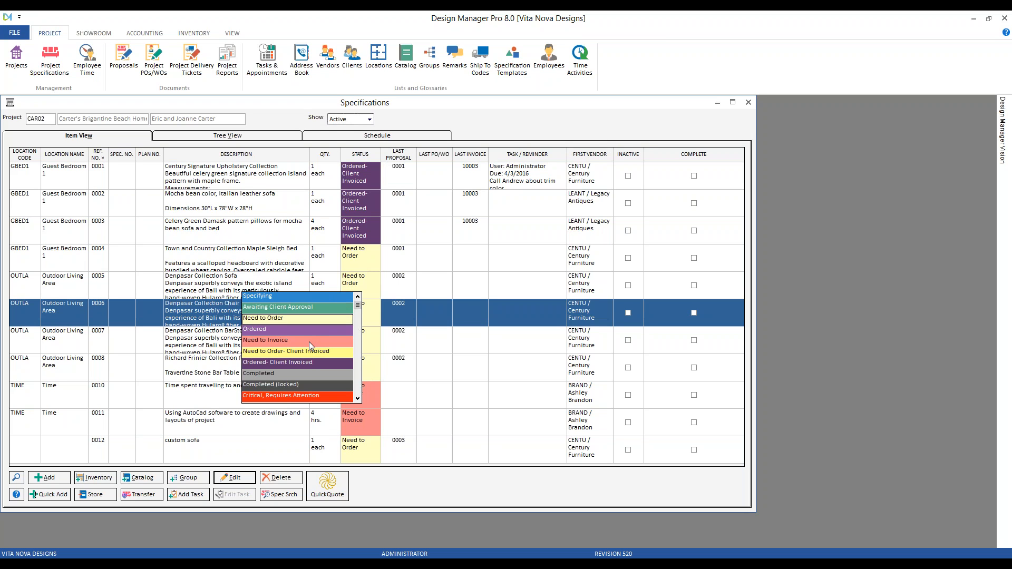
pyautogui.click(275, 341)
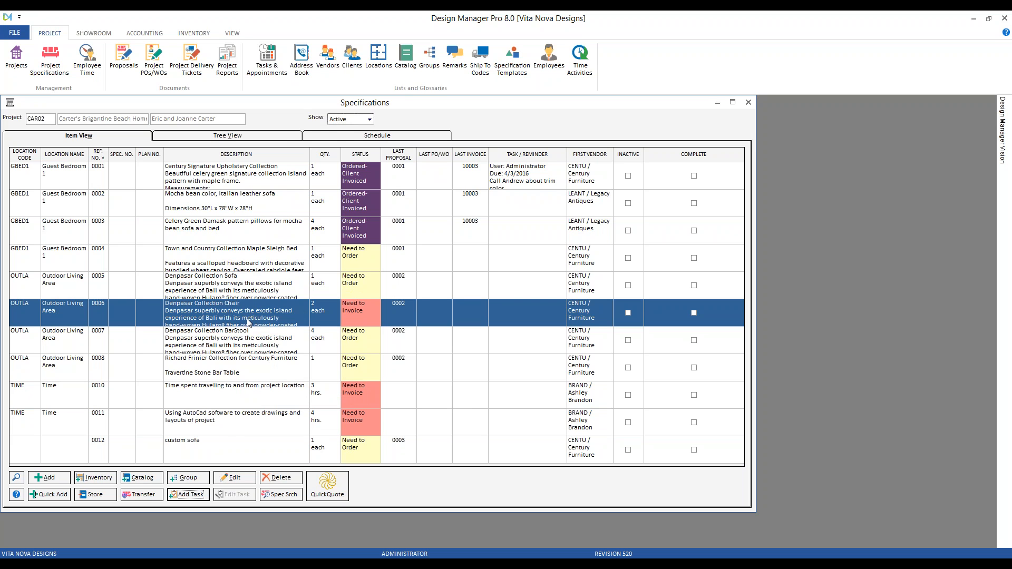
# Edit the Denpasar Collection Chair item, set its status to Need to Order in the item details, and save it
pyautogui.click(235, 477)
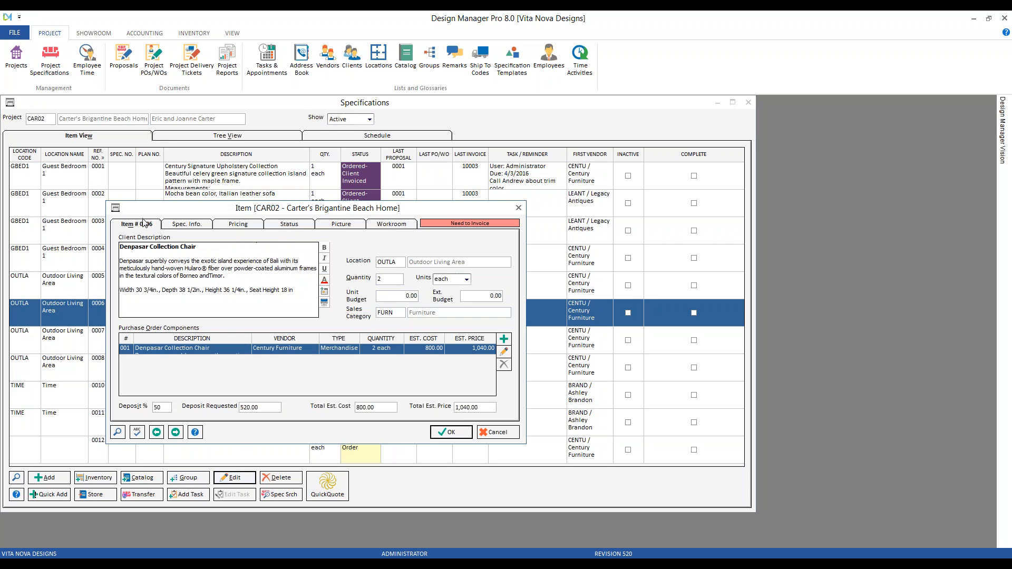
pyautogui.click(290, 225)
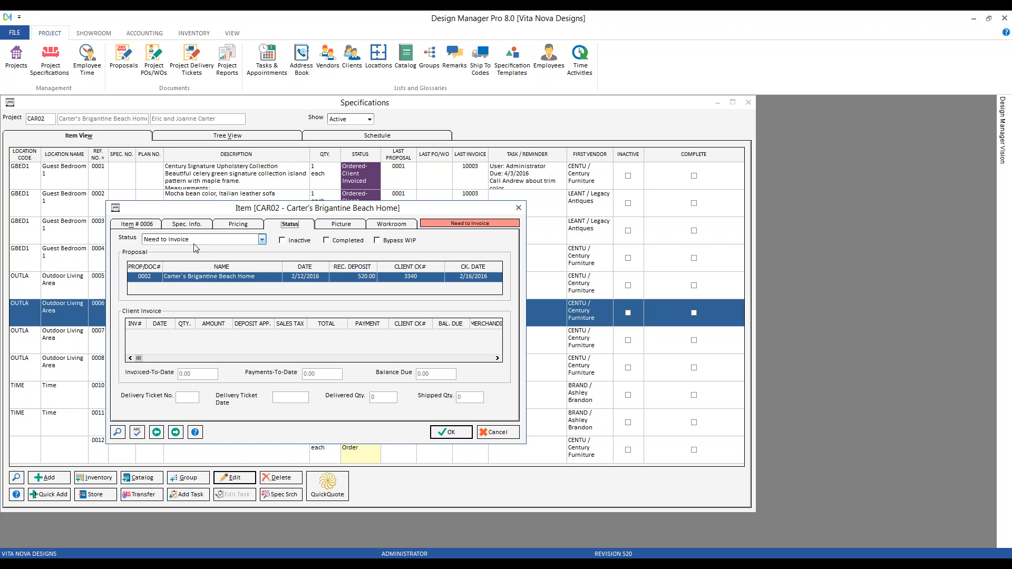
pyautogui.click(262, 240)
pyautogui.click(262, 250)
pyautogui.scroll(2, 218, 270)
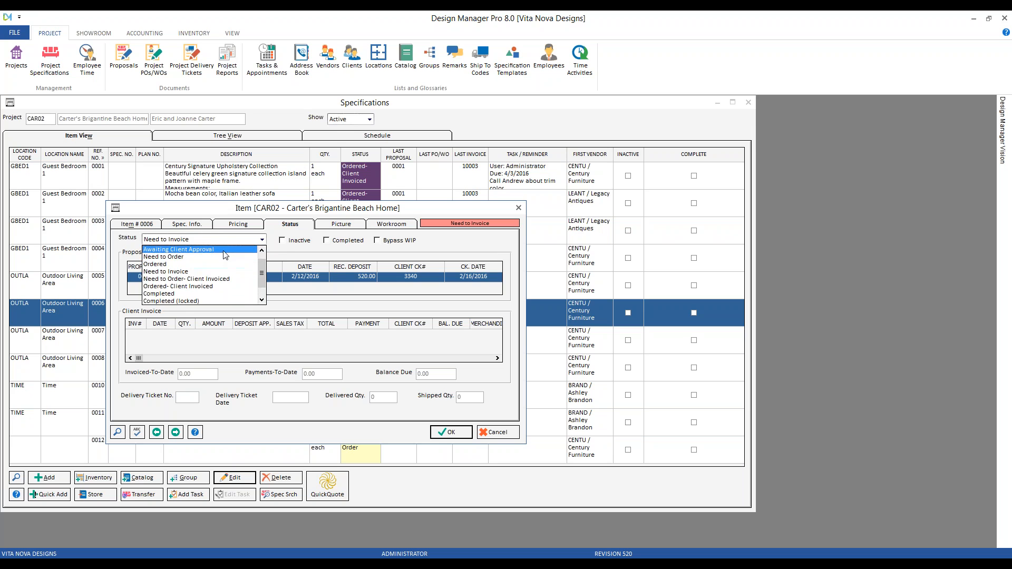
pyautogui.click(220, 257)
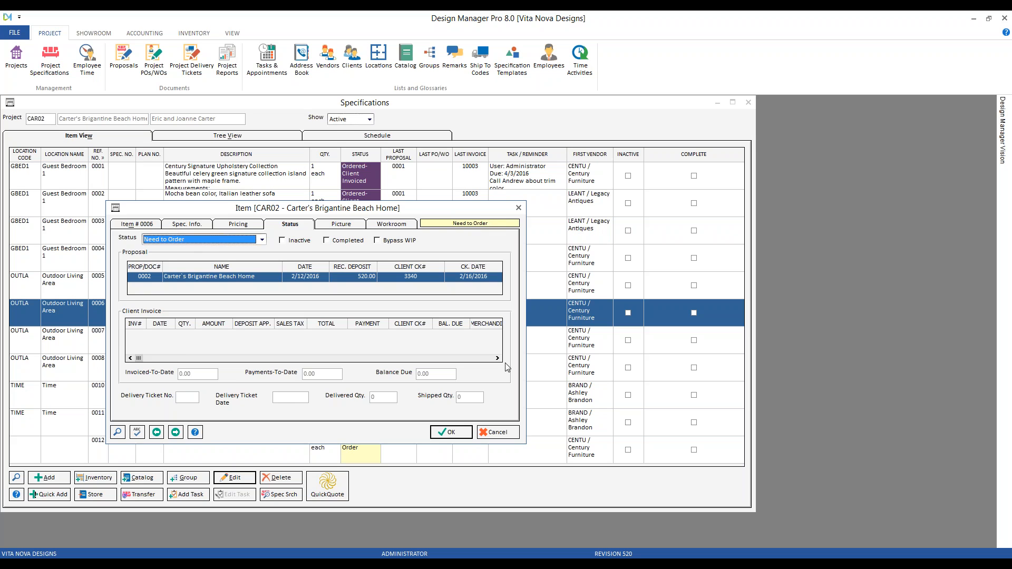
pyautogui.click(451, 431)
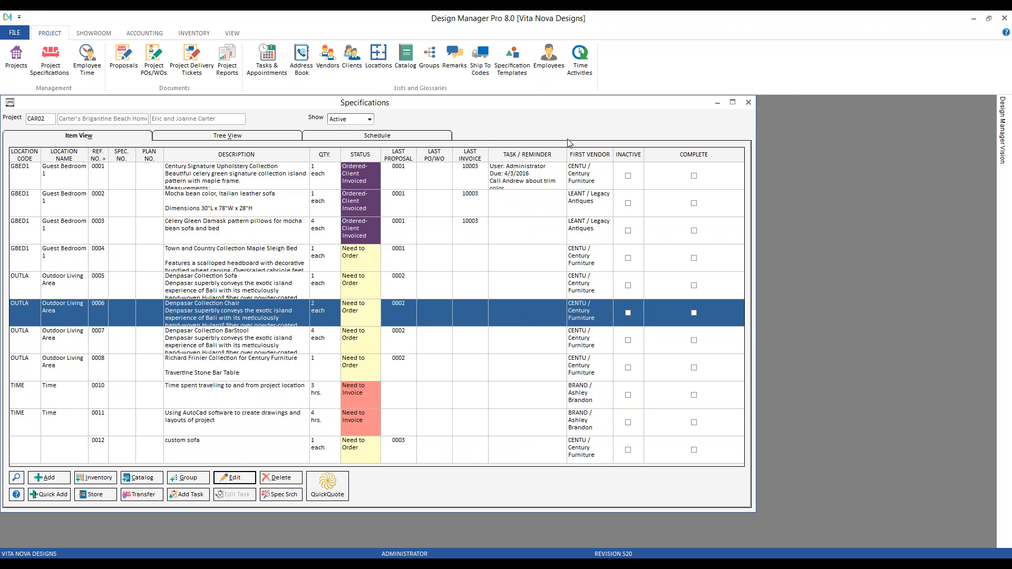
# Close the specifications and open the proposals of project CAR01 to compare the item statuses of its two proposals
pyautogui.click(747, 102)
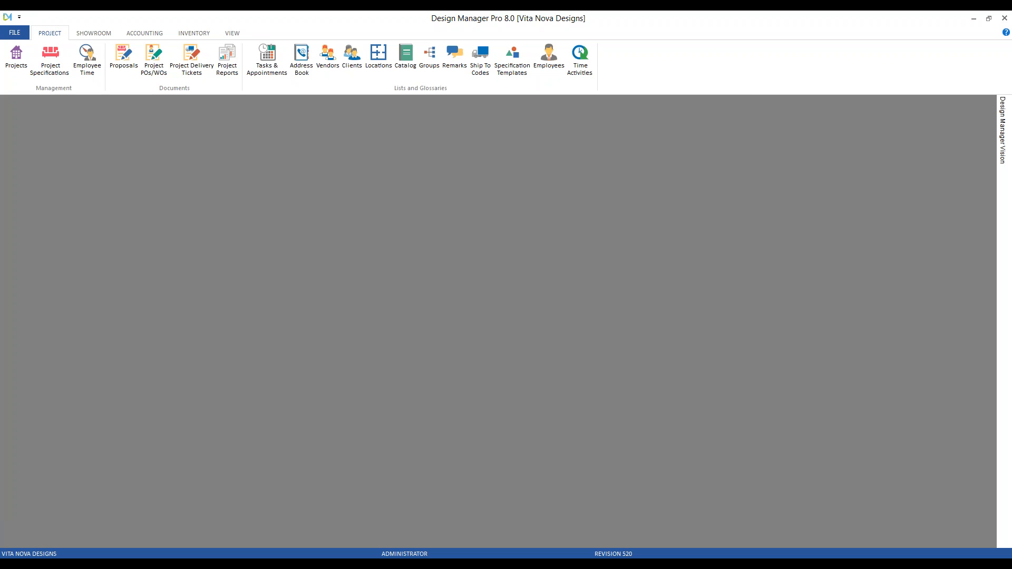
pyautogui.click(124, 55)
pyautogui.write('CAR01')
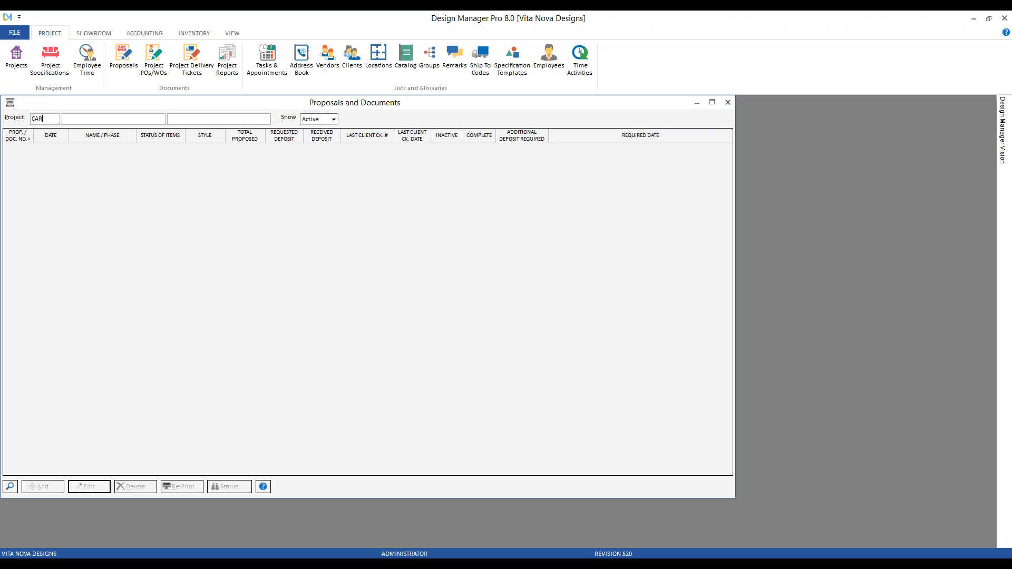
pyautogui.press('Tab')
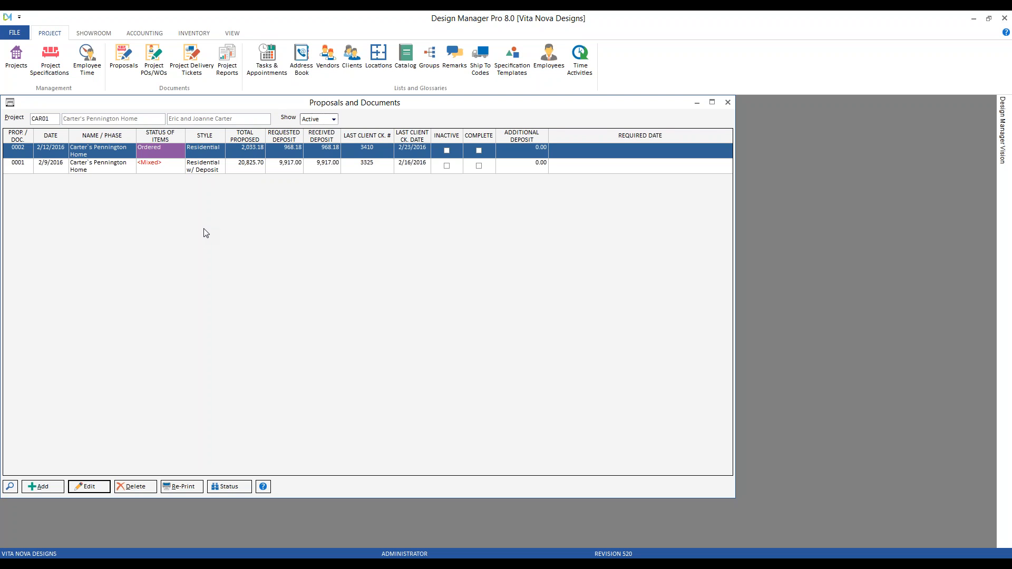
pyautogui.click(165, 169)
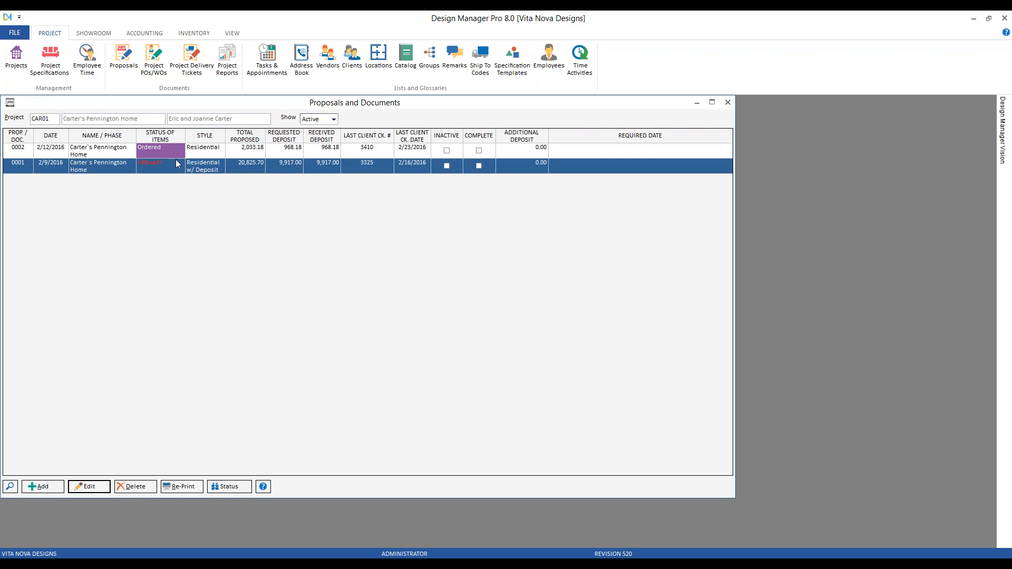
pyautogui.click(122, 154)
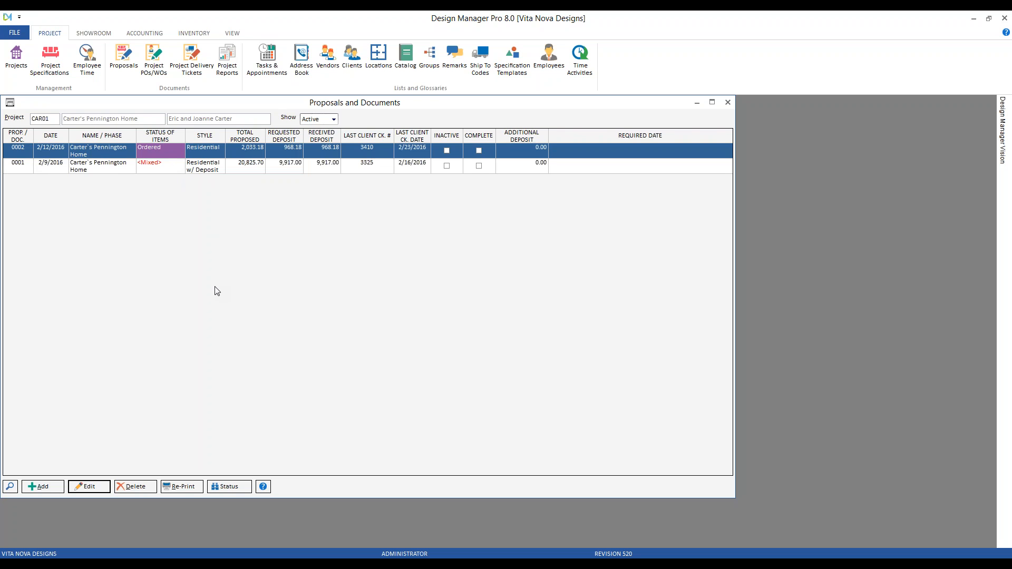
# Open the proposal status of CAR01 proposal 0001 and go through its items to examine each one's status
pyautogui.click(201, 167)
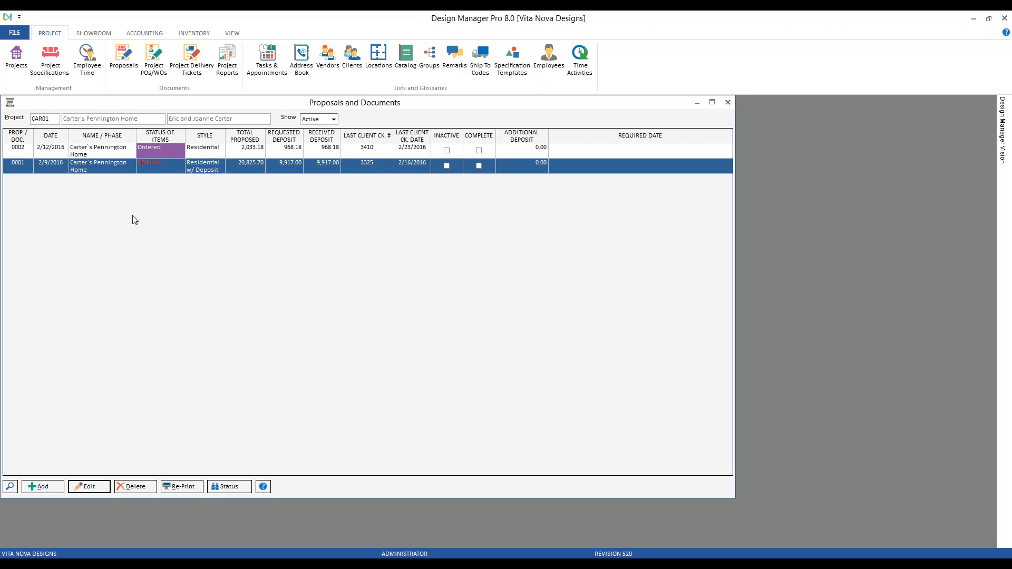
pyautogui.click(231, 487)
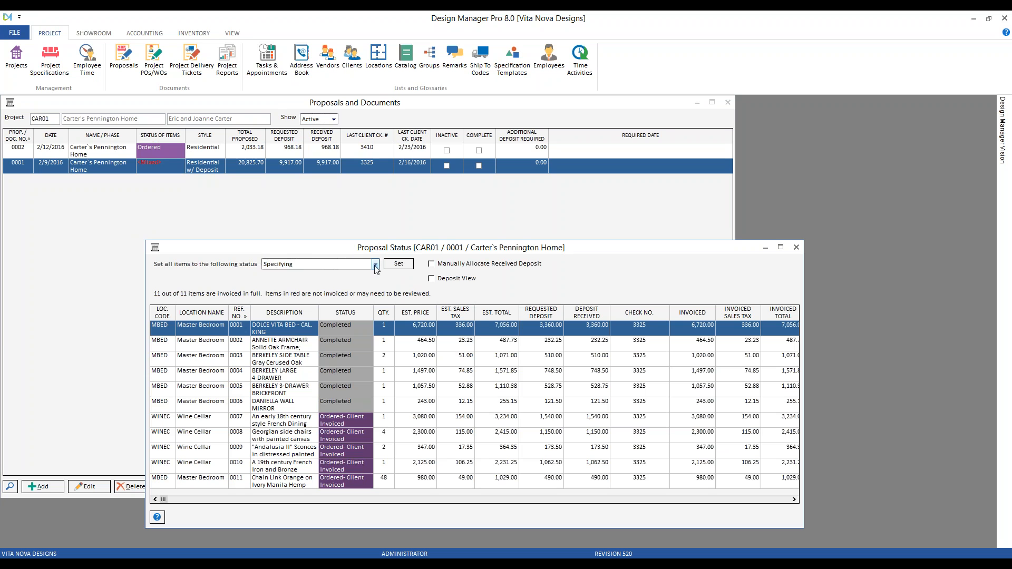
pyautogui.click(561, 420)
pyautogui.click(283, 343)
pyautogui.press('Down')
pyautogui.press('Down')
pyautogui.press('Down')
pyautogui.press('Down')
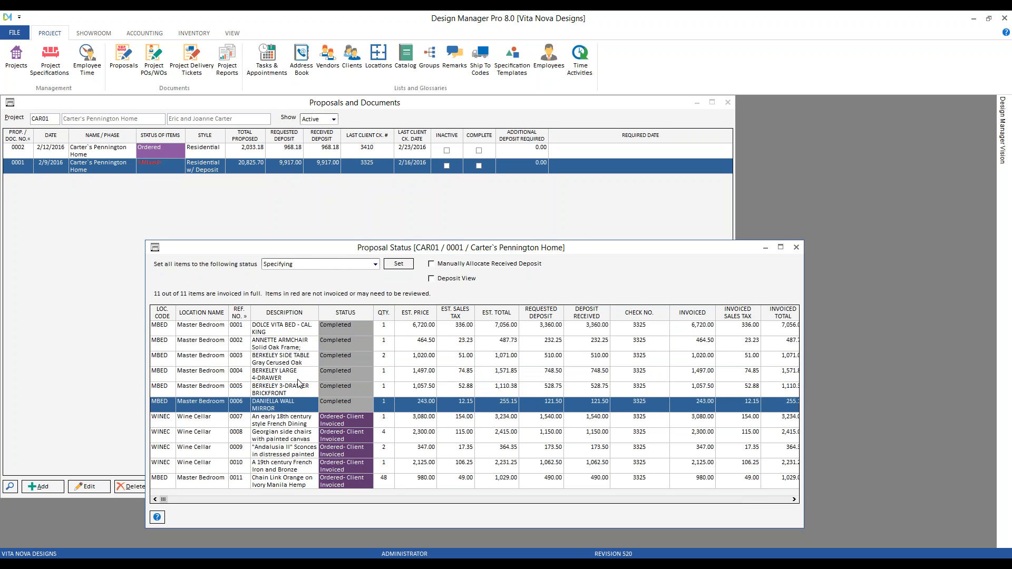
pyautogui.press('Down')
pyautogui.press('Down')
pyautogui.press('Down')
pyautogui.press('Down')
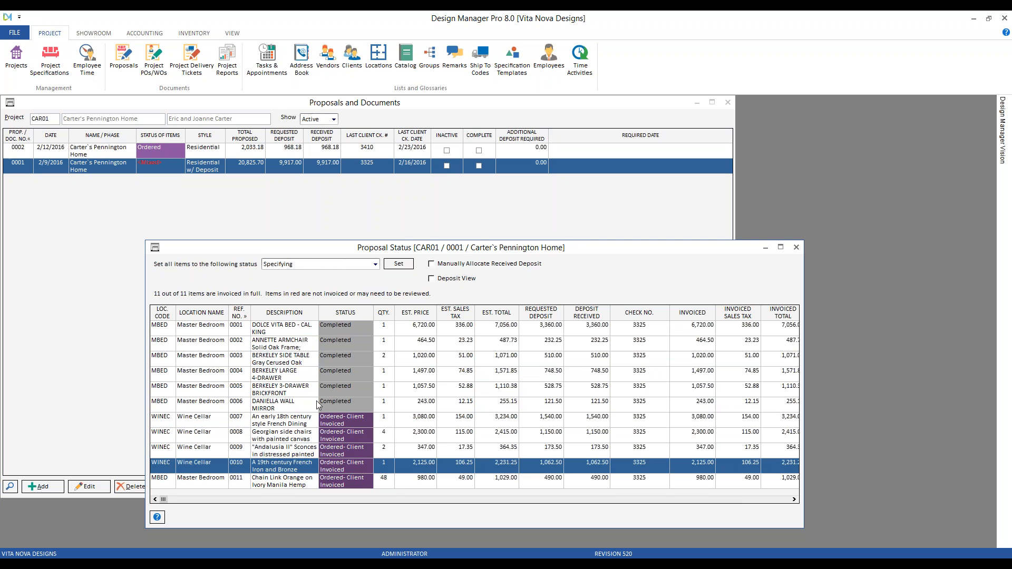
# Set all items on proposal 0001 to the Completed status, confirm the change, and close the proposal status
pyautogui.click(374, 264)
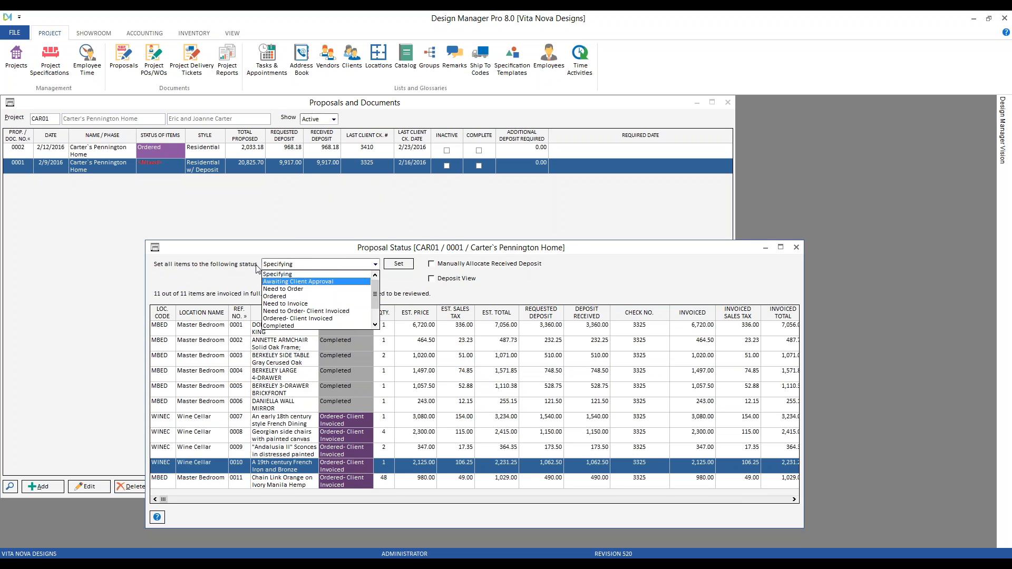
pyautogui.scroll(-1, 298, 298)
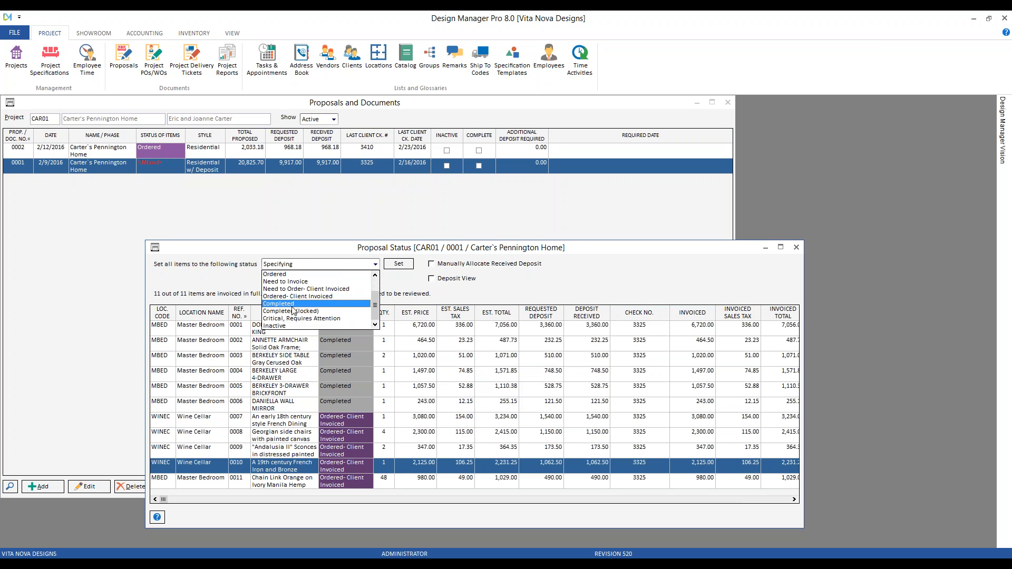
pyautogui.click(302, 304)
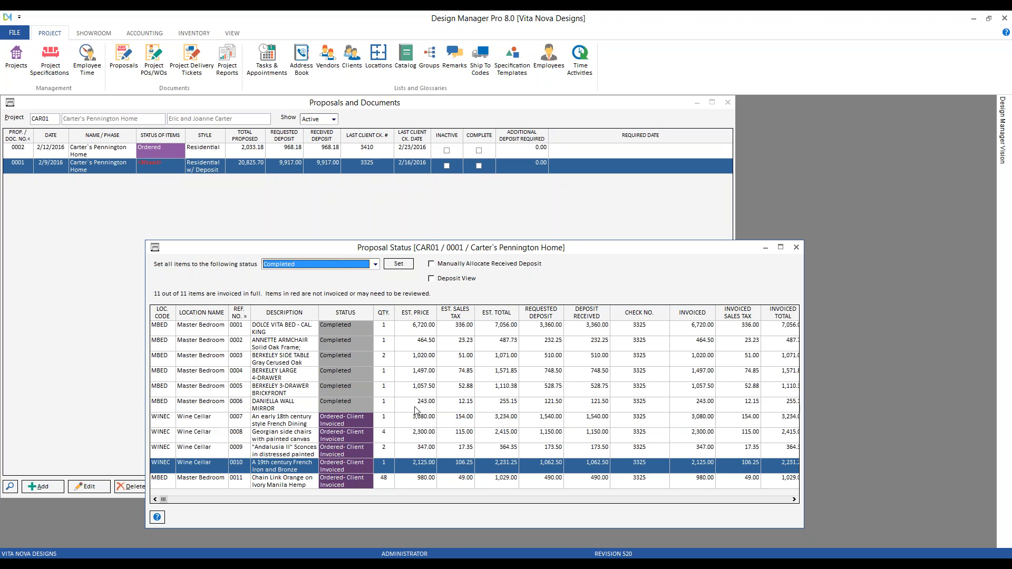
pyautogui.click(406, 266)
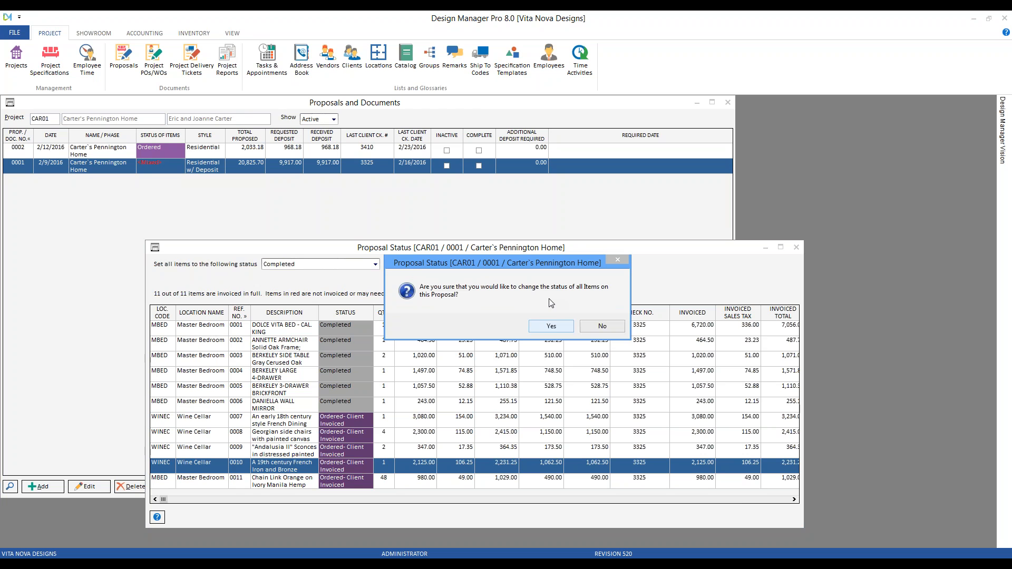
pyautogui.click(551, 326)
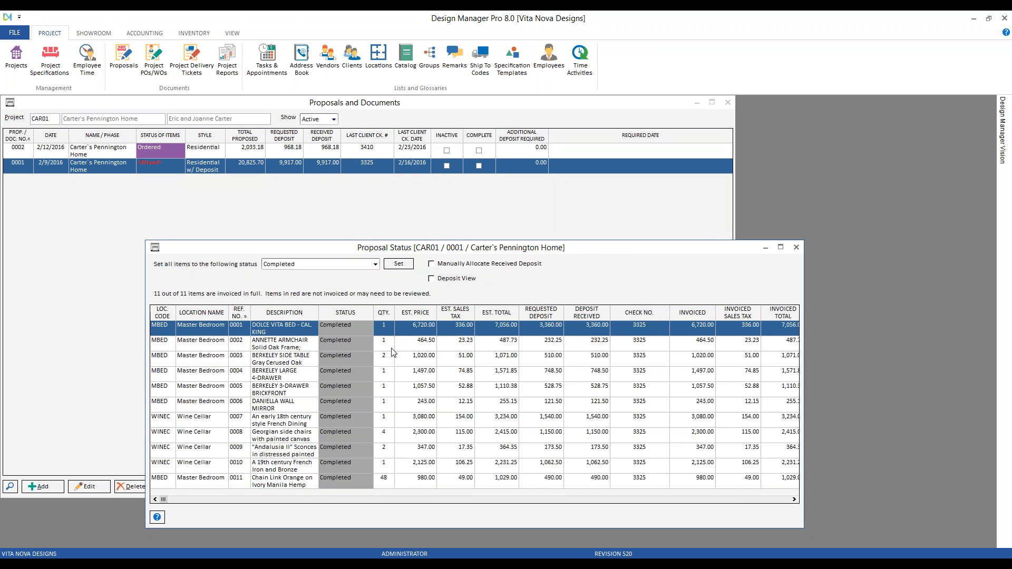
pyautogui.click(797, 247)
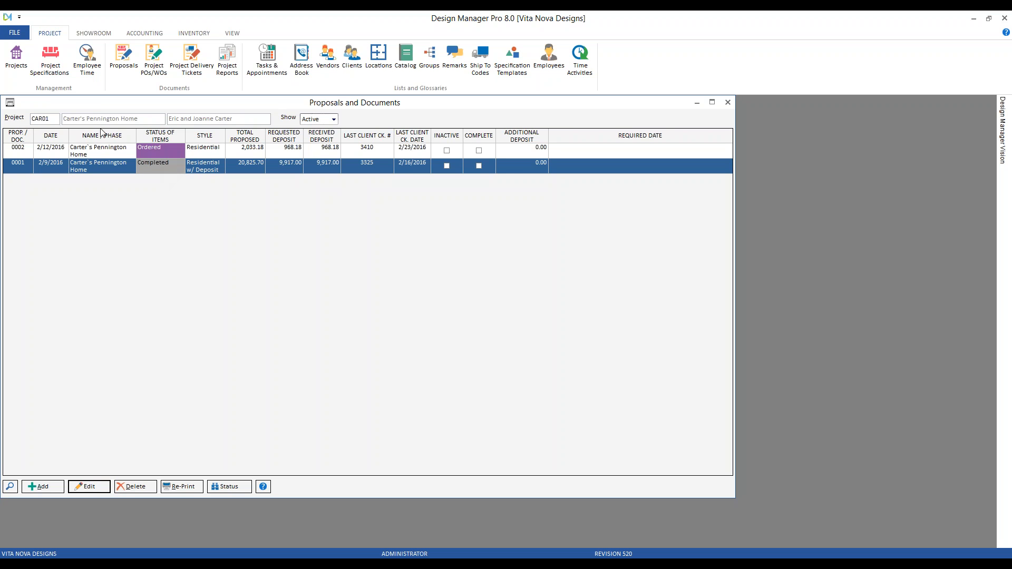
# Open the CAR01 project specifications, show only complete items, and sort them by last proposal to review proposal 0001's items
pyautogui.click(59, 61)
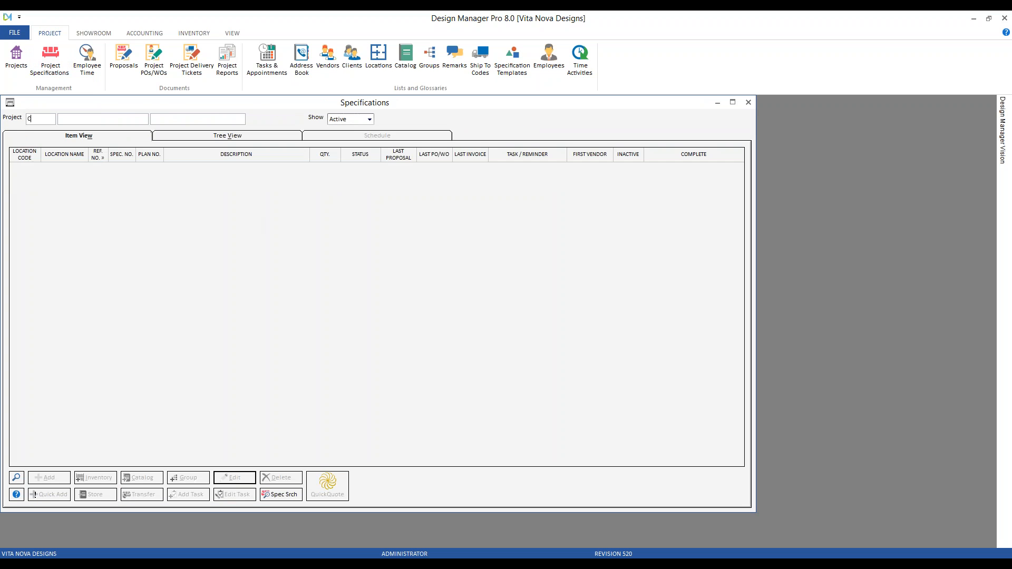
pyautogui.click(369, 119)
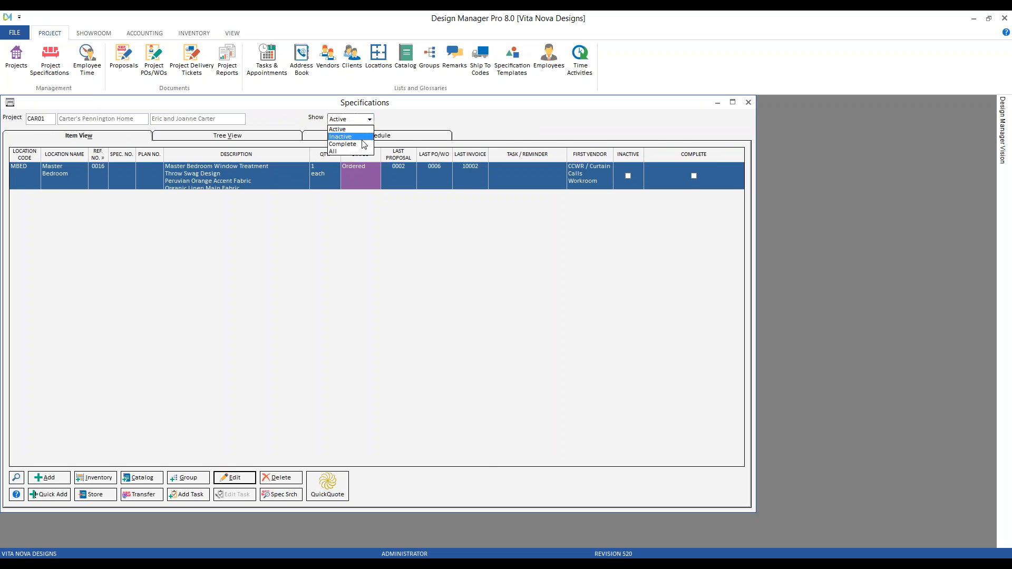
pyautogui.click(363, 145)
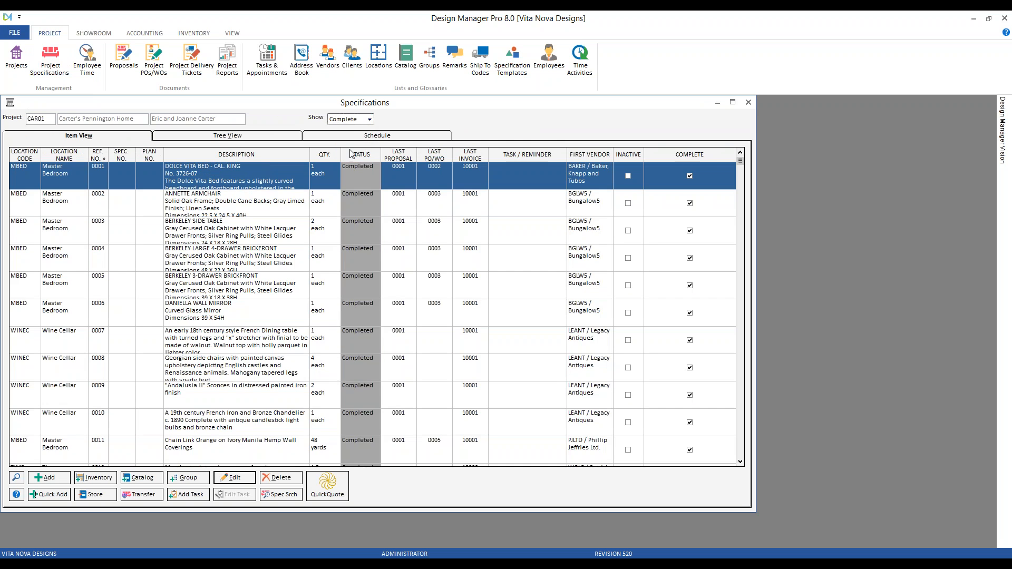
pyautogui.click(404, 155)
pyautogui.click(407, 289)
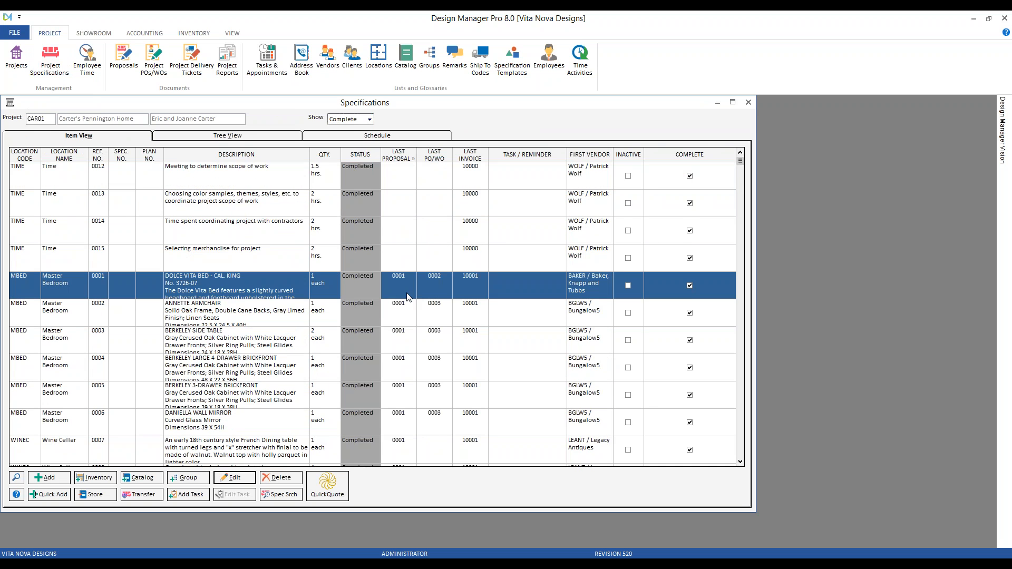
pyautogui.scroll(-4, 352, 201)
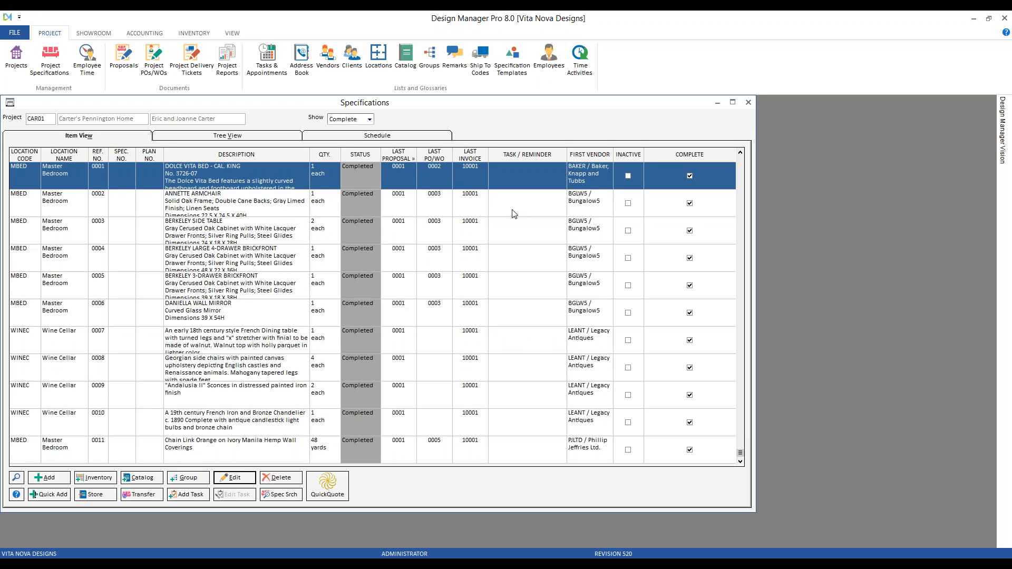
# Close the specifications and proposals, and reopen the item status list in the company information
pyautogui.click(749, 102)
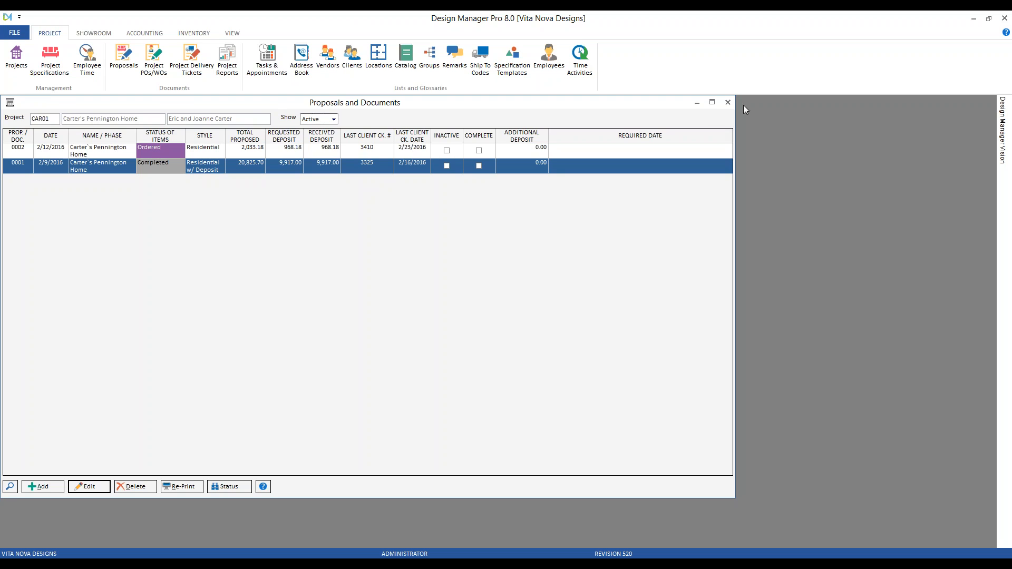
pyautogui.click(729, 102)
pyautogui.click(21, 33)
pyautogui.click(41, 59)
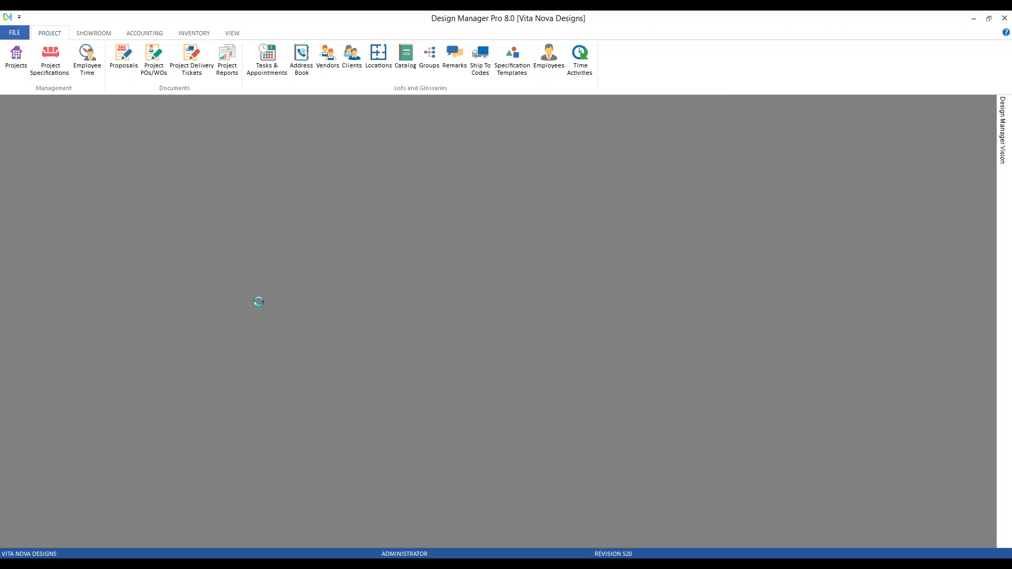
pyautogui.click(102, 135)
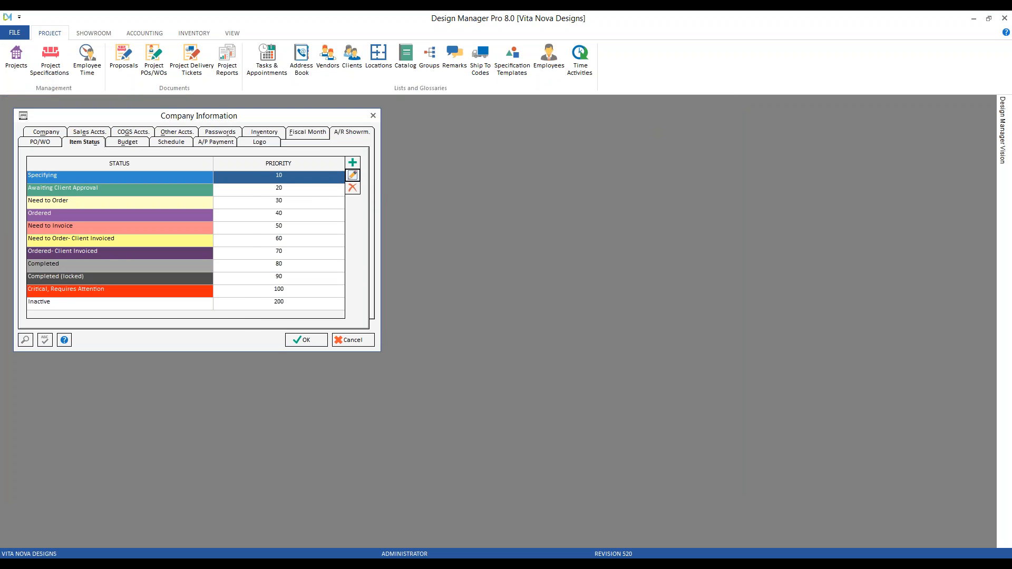
# Open the Specifying status for editing and examine its name, background color, custom color and text color options
pyautogui.click(353, 175)
pyautogui.moveTo(160, 129); pyautogui.dragTo(227, 142)
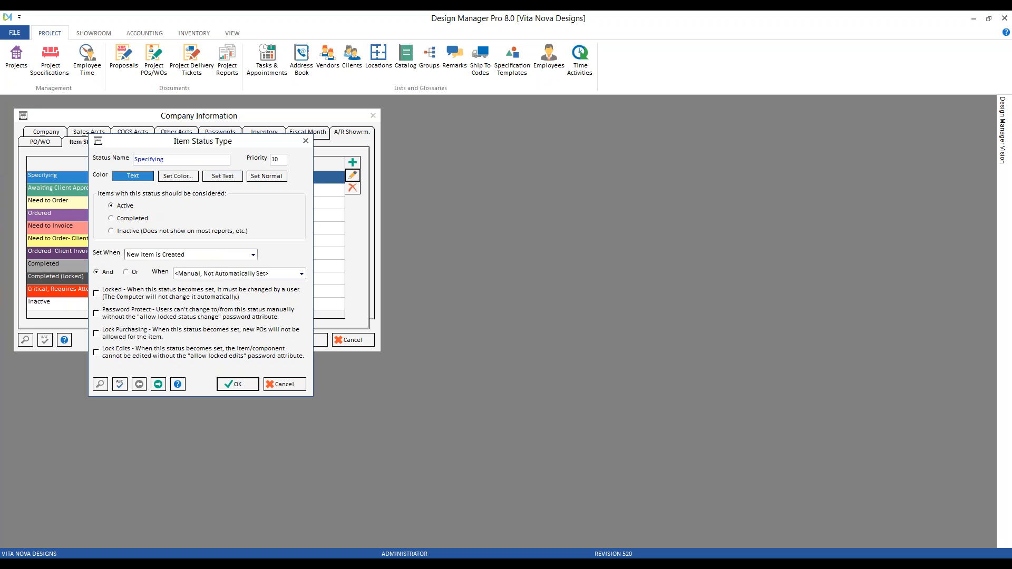
pyautogui.doubleClick(173, 159)
pyautogui.click(189, 178)
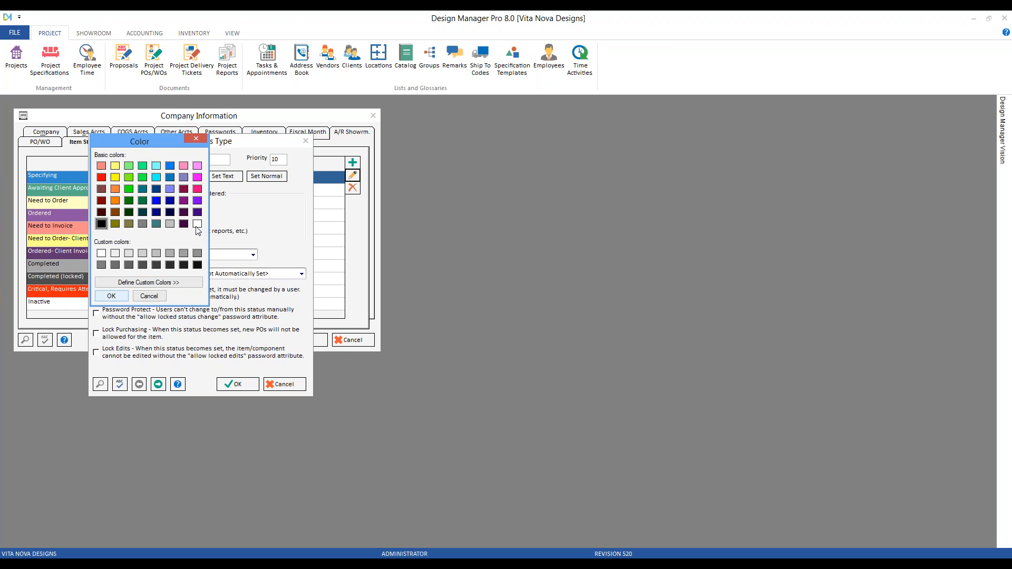
pyautogui.click(171, 284)
pyautogui.click(313, 139)
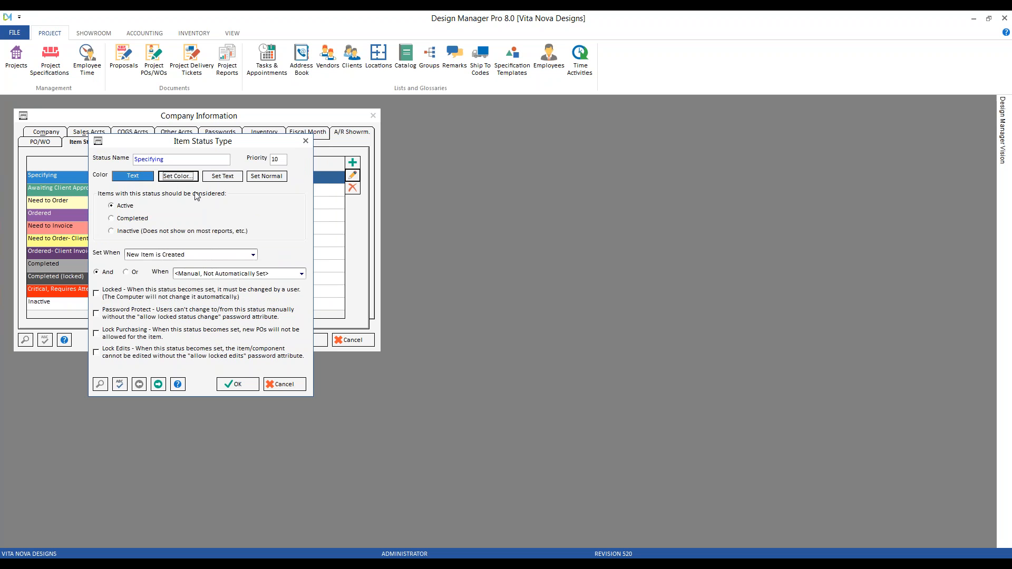
pyautogui.click(224, 179)
# Open the HIL01 project specifications, show all items, and examine the items marked inactive at the end of the list
pyautogui.click(62, 65)
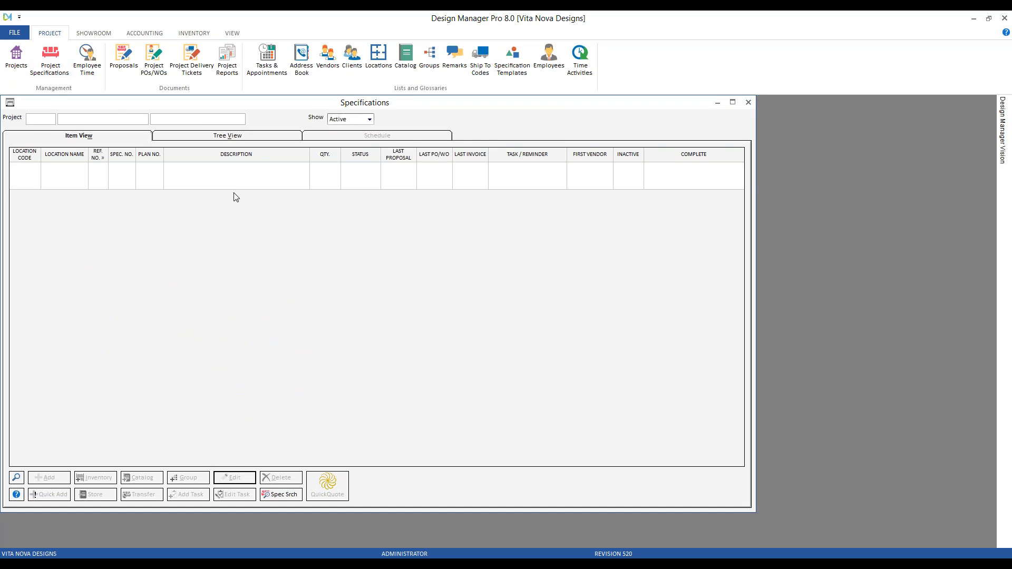
pyautogui.write('HIL')
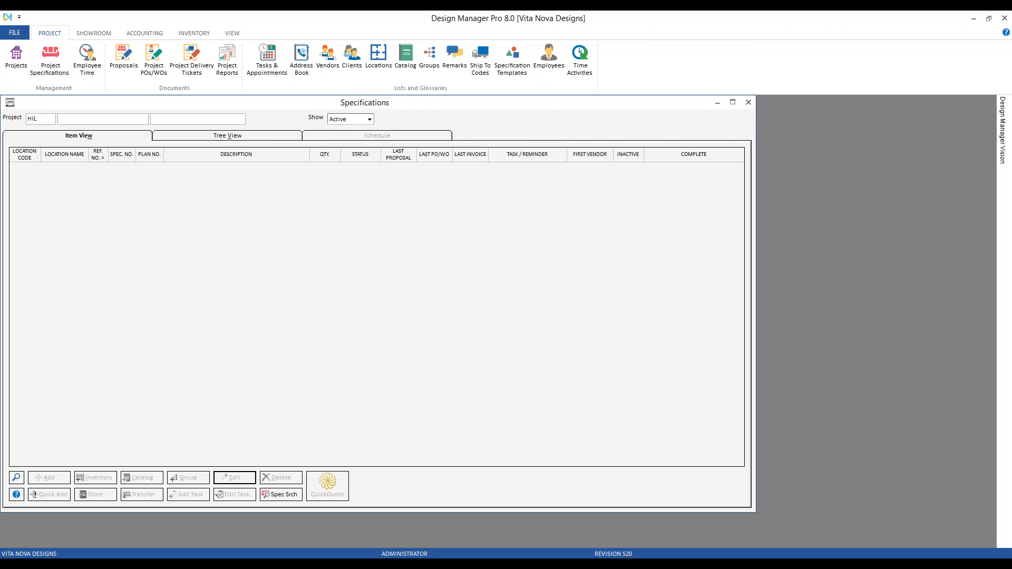
pyautogui.write('01')
pyautogui.press('Tab')
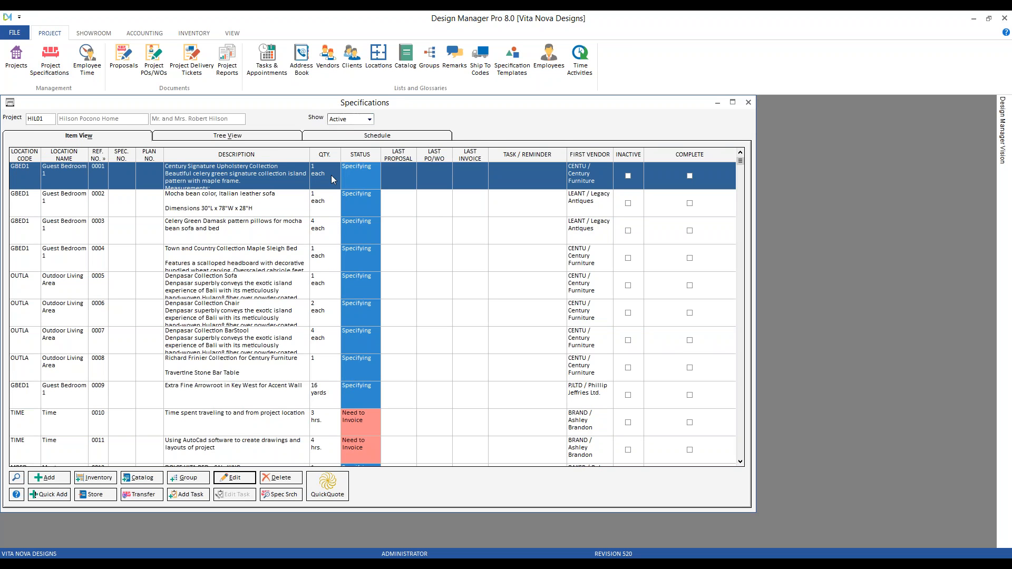
pyautogui.click(369, 118)
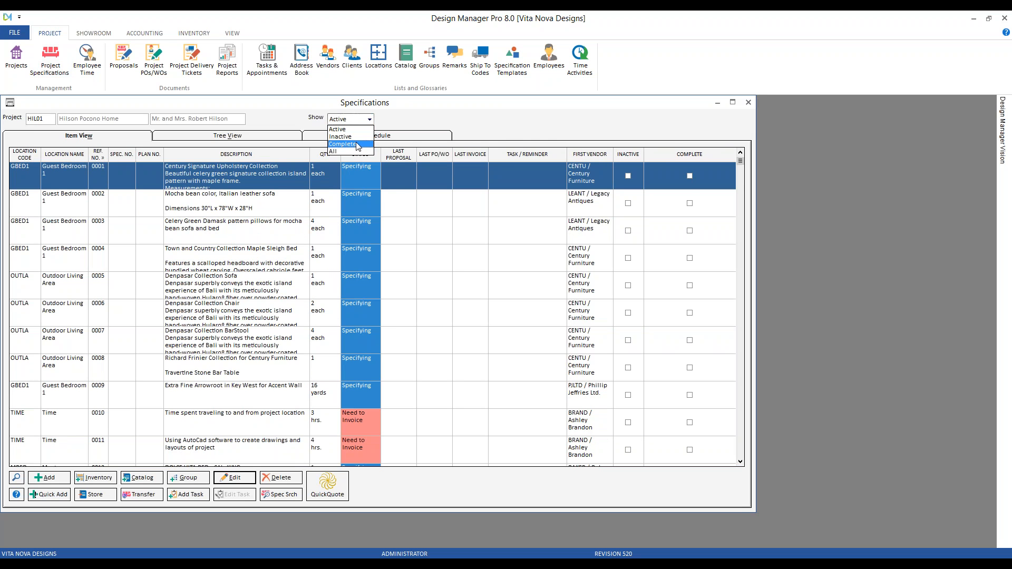
pyautogui.click(345, 152)
pyautogui.scroll(-5, 418, 284)
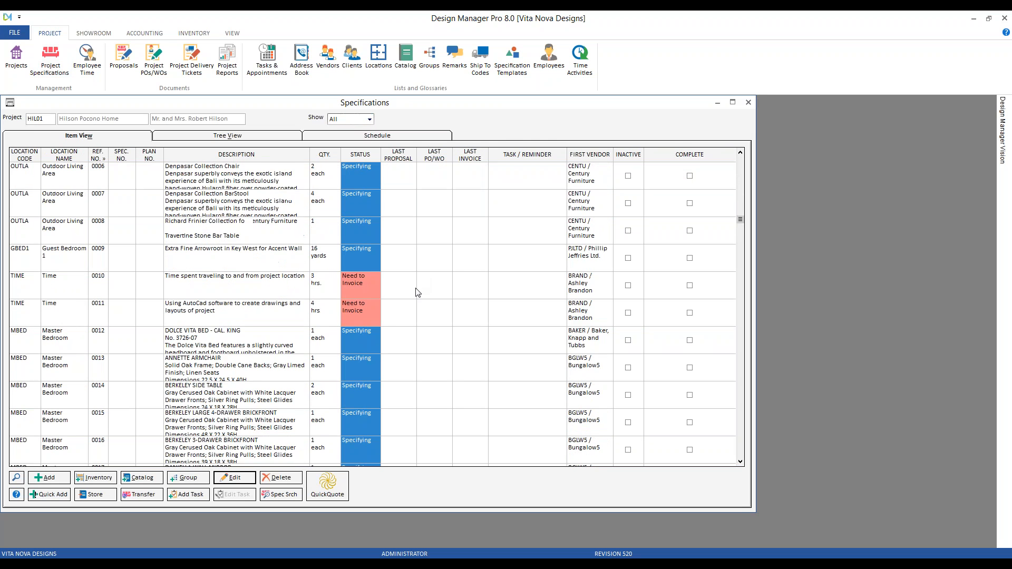
pyautogui.scroll(-4, 417, 293)
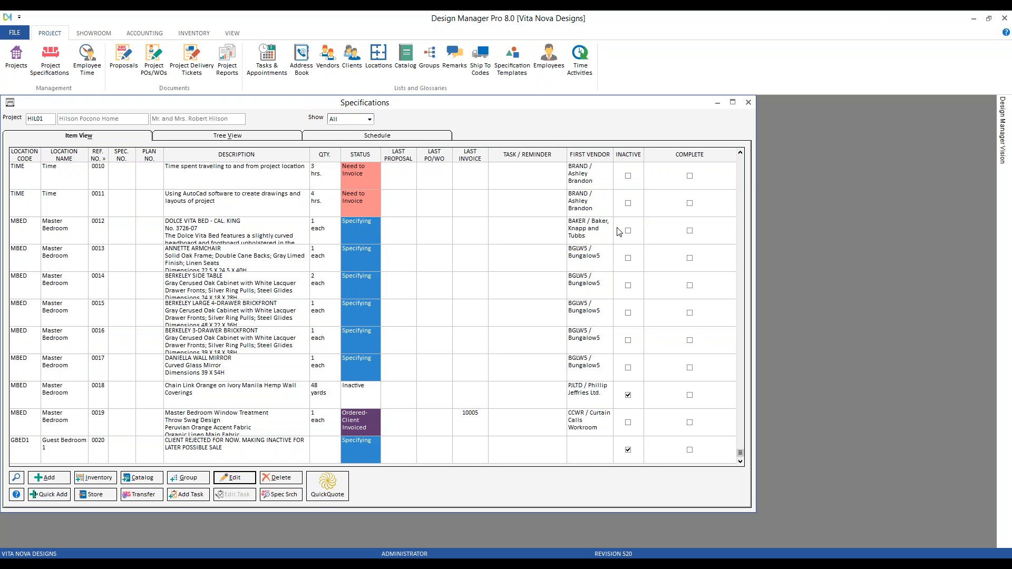
pyautogui.click(524, 404)
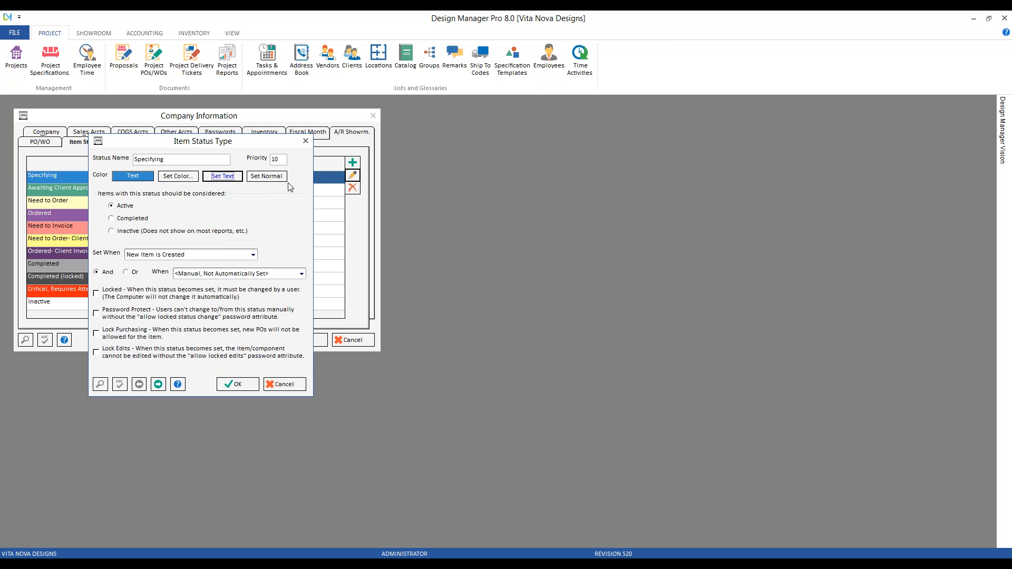
# Look through the Set When trigger options available for the Specifying status
pyautogui.click(253, 255)
pyautogui.scroll(-3, 235, 290)
pyautogui.scroll(-5, 236, 290)
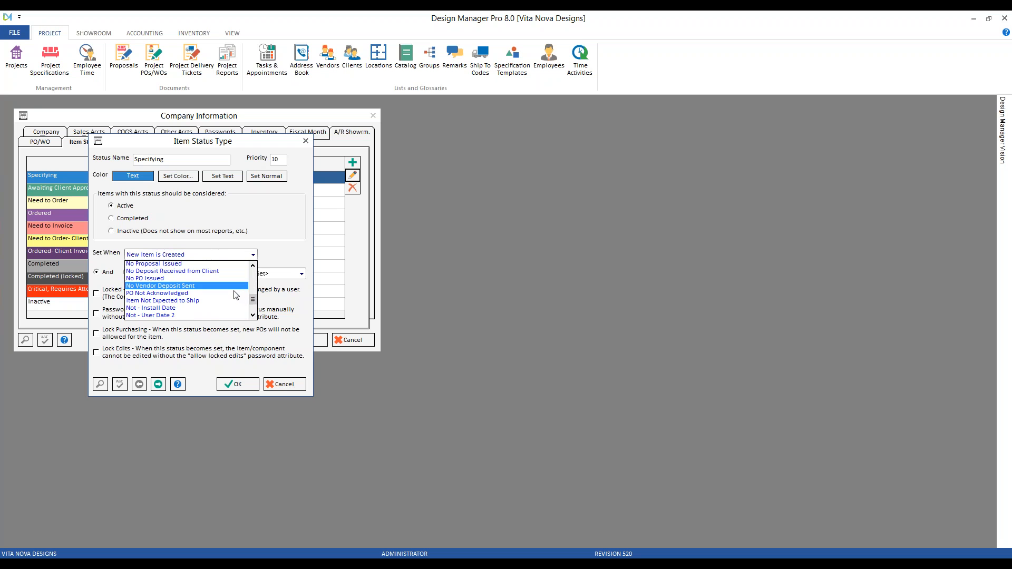
pyautogui.click(252, 272)
pyautogui.click(253, 272)
pyautogui.click(253, 272)
pyautogui.click(252, 272)
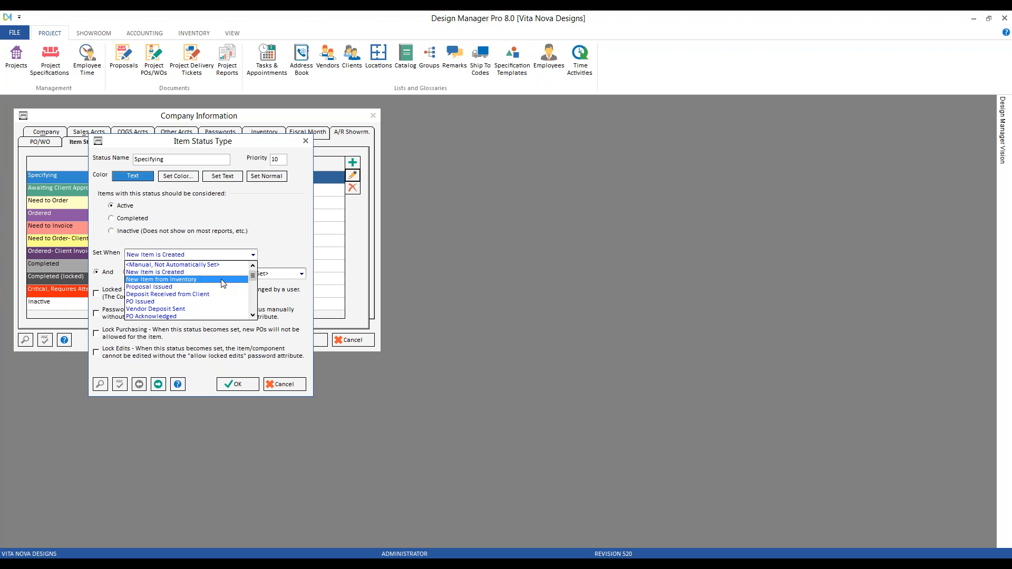
# In the HIL01 specifications, view the add-from-inventory and new-item forms, cancel both, and minimize the specifications
pyautogui.click(52, 73)
pyautogui.click(52, 74)
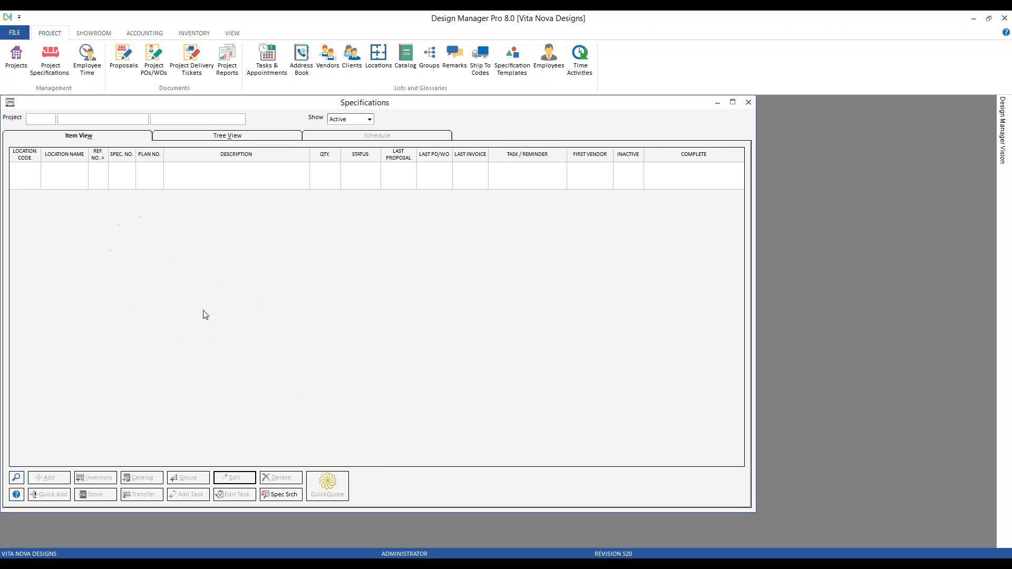
pyautogui.write('HIL01')
pyautogui.press('Tab')
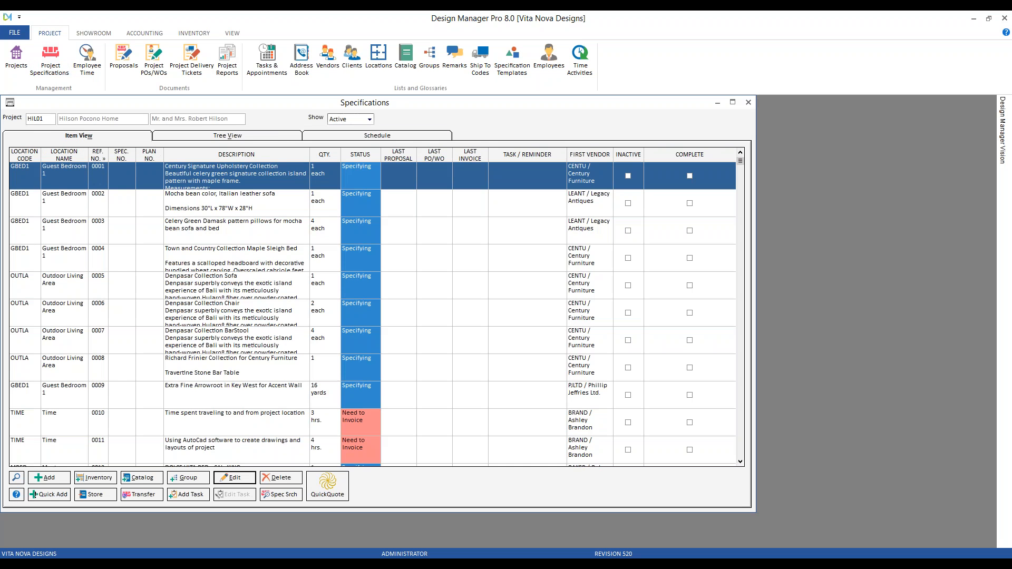
pyautogui.click(108, 477)
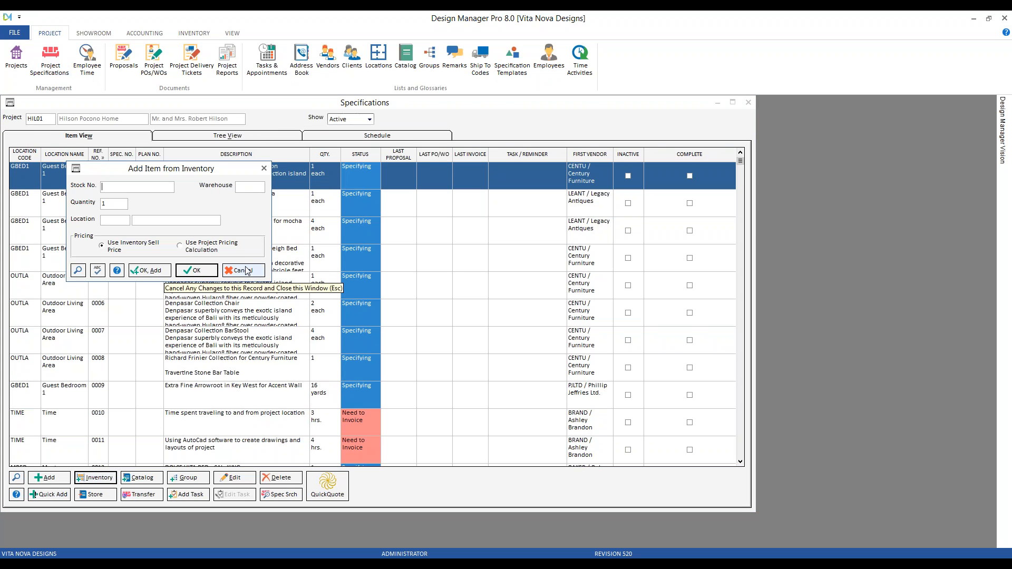
pyautogui.click(244, 270)
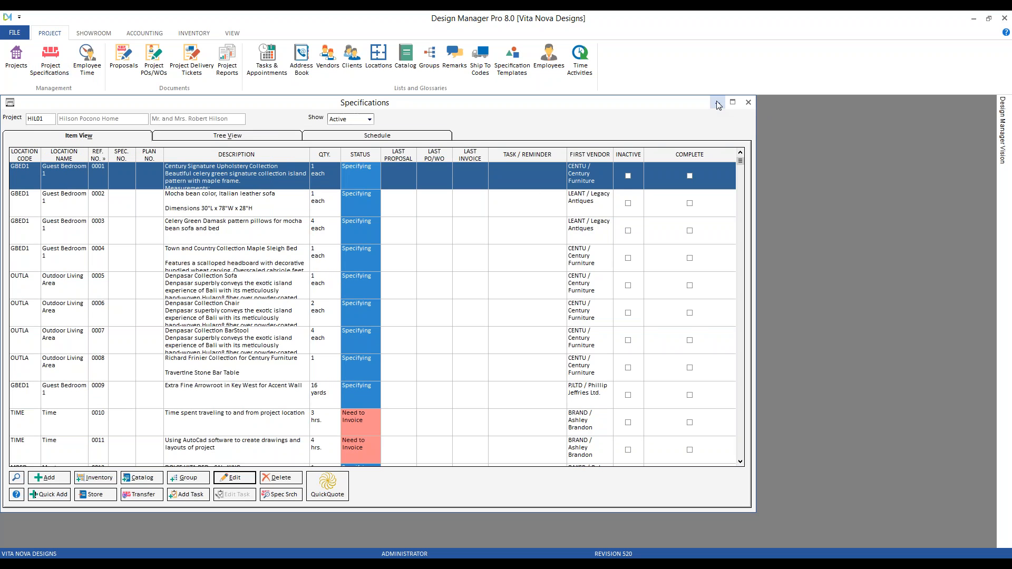
pyautogui.click(53, 479)
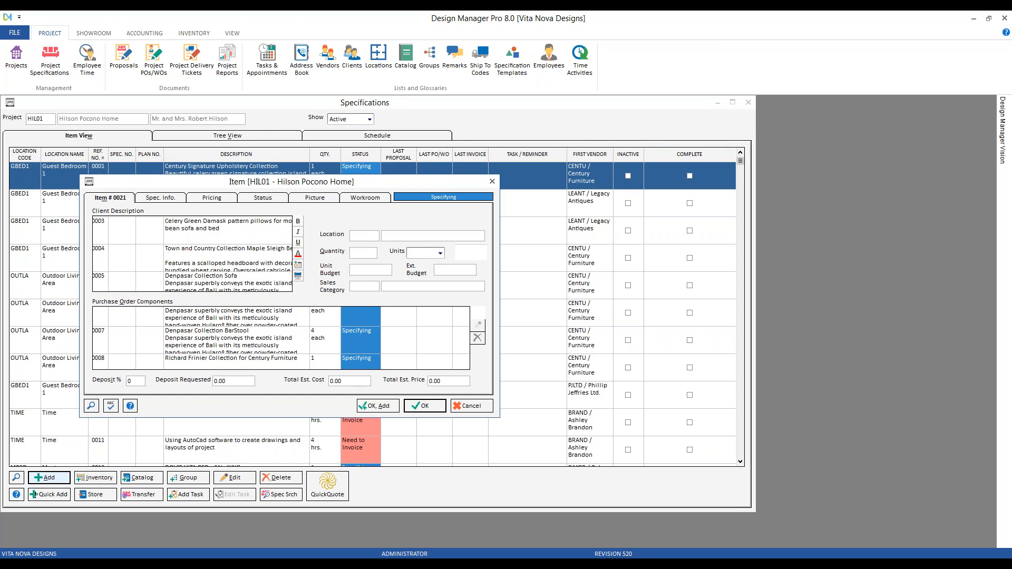
pyautogui.click(488, 405)
pyautogui.click(717, 103)
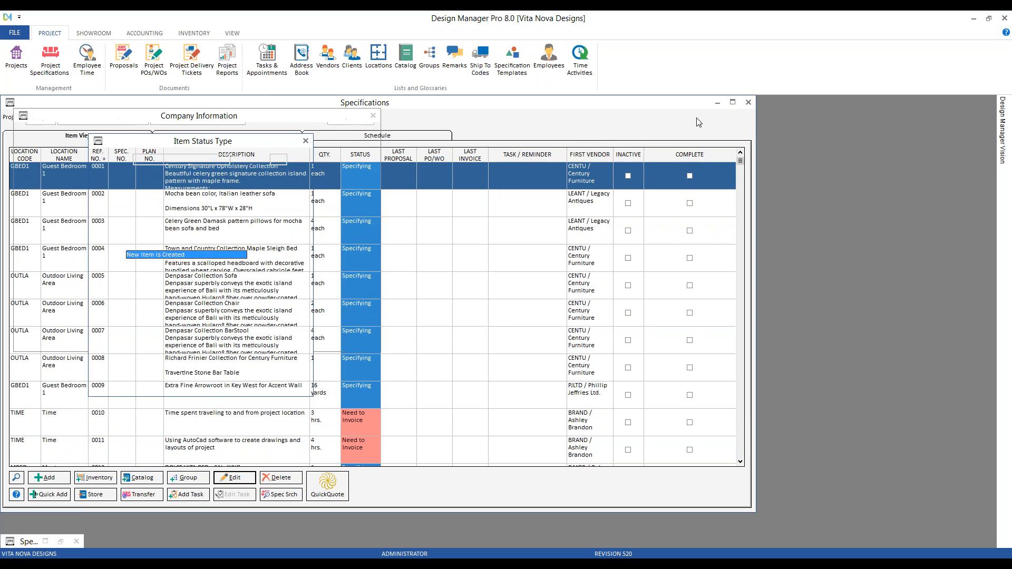
# Set the Specifying status trigger to PO Acknowledged and examine the acknowledgement fields of CAR01 purchase order 0001
pyautogui.click(253, 255)
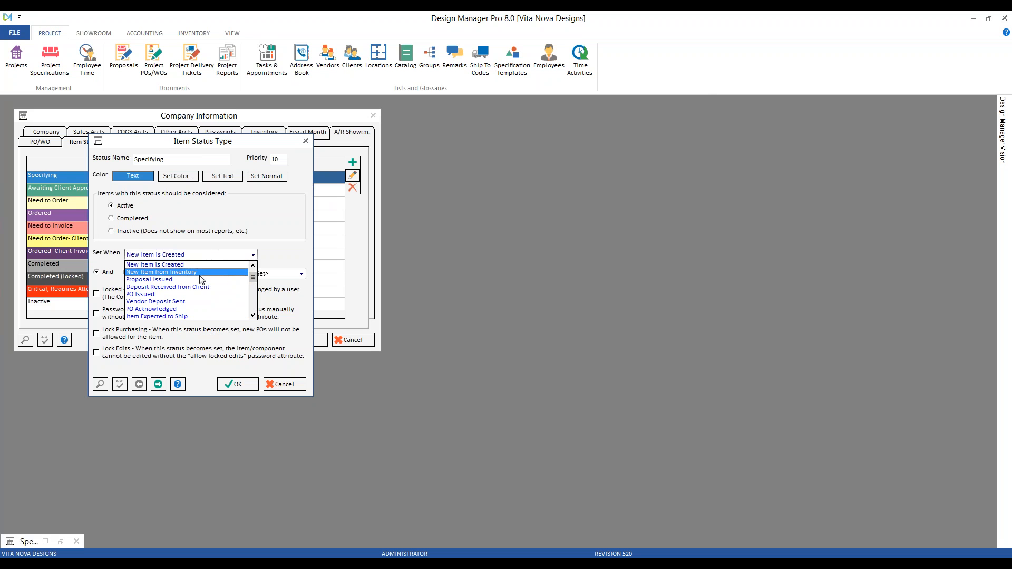
pyautogui.click(208, 308)
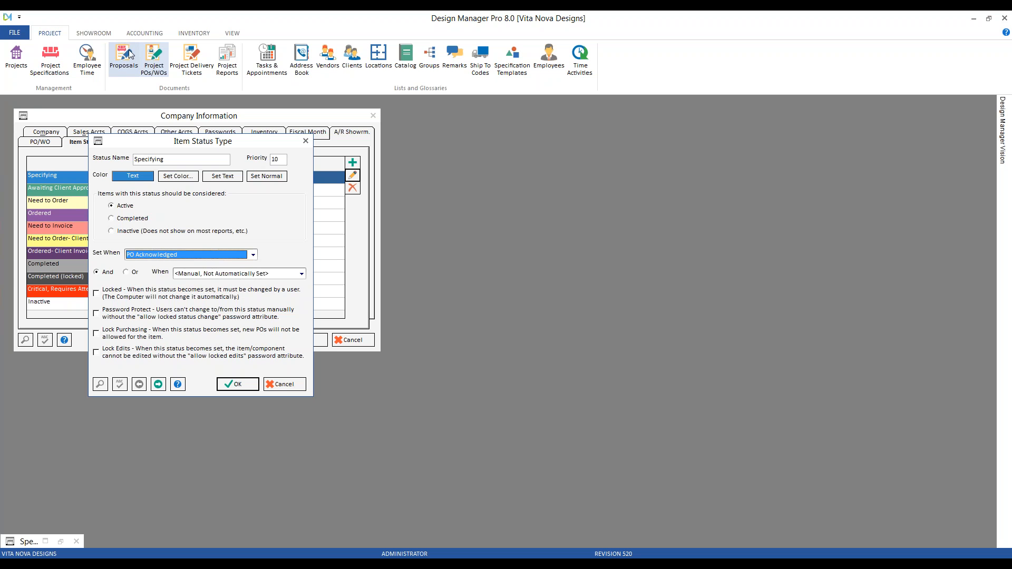
pyautogui.click(160, 60)
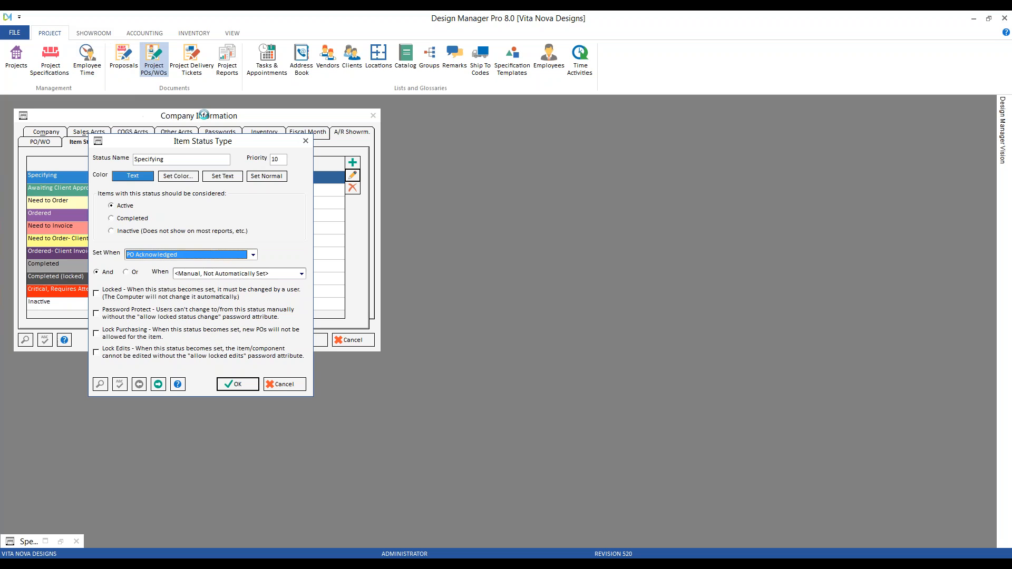
pyautogui.write('CAR01')
pyautogui.press('Tab')
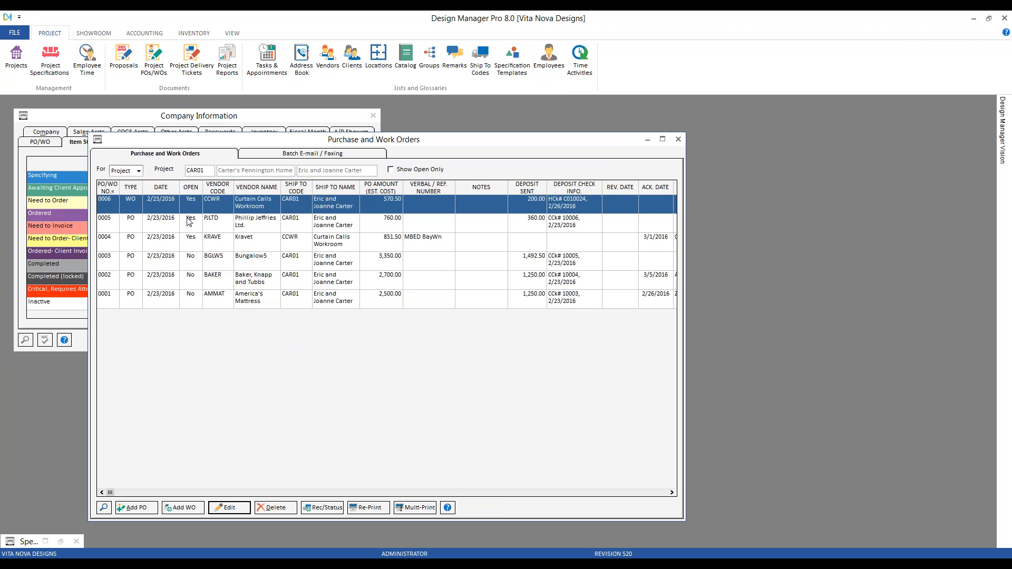
pyautogui.click(316, 303)
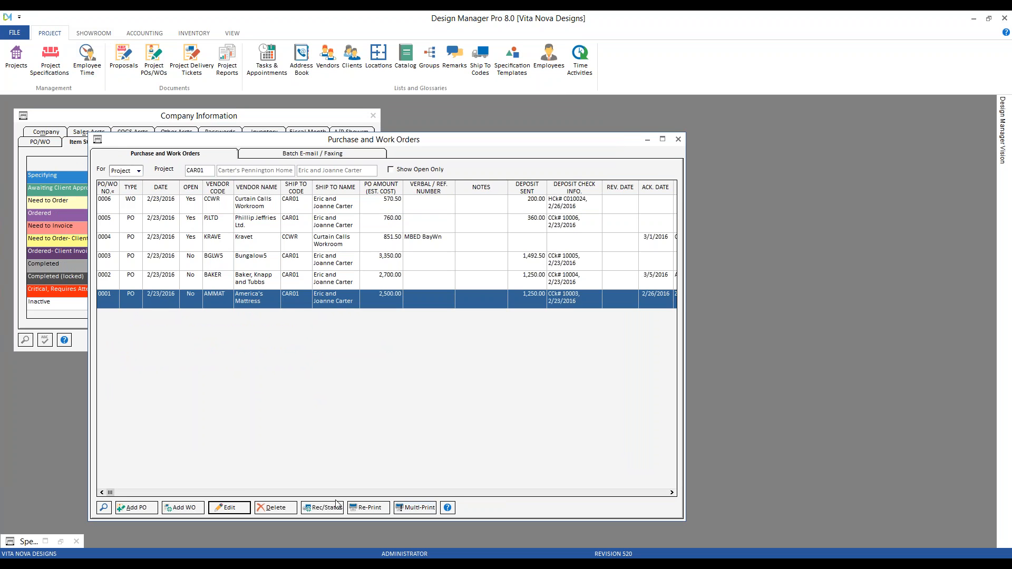
pyautogui.click(326, 508)
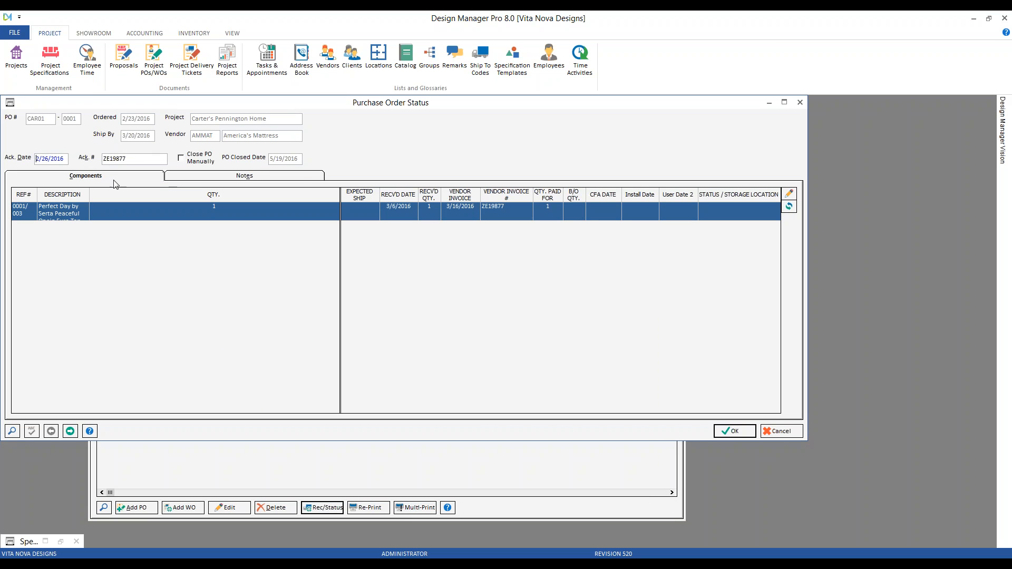
pyautogui.click(788, 427)
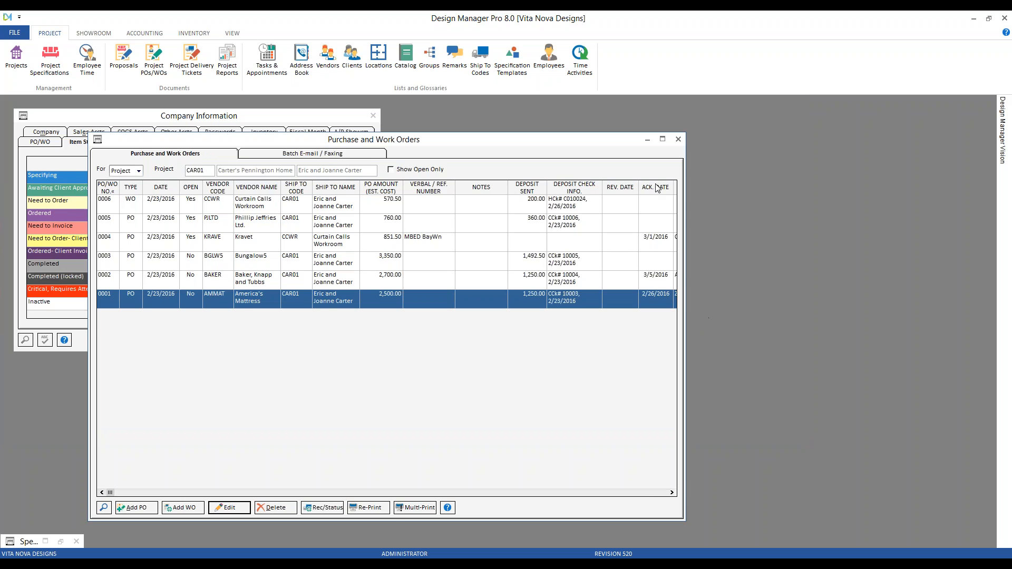
pyautogui.click(678, 139)
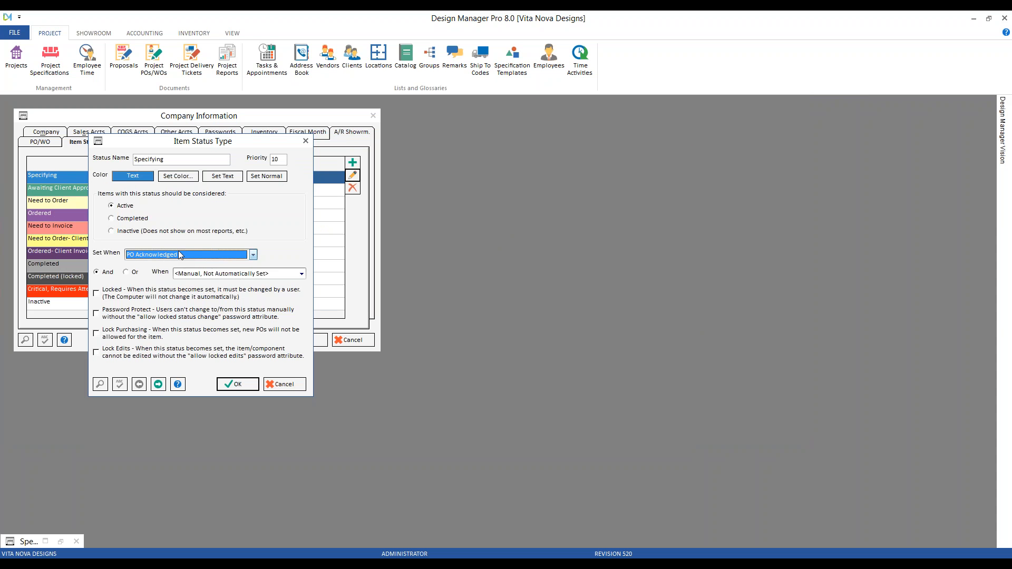
# Review the date-based Set When triggers and reopen the status of CAR01 purchase order 0001
pyautogui.click(254, 255)
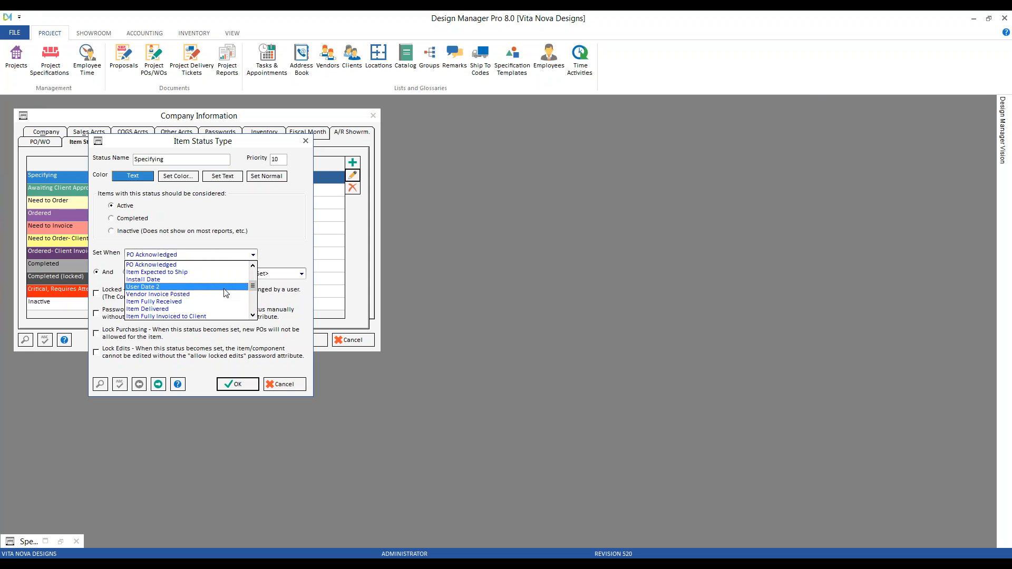
pyautogui.click(314, 349)
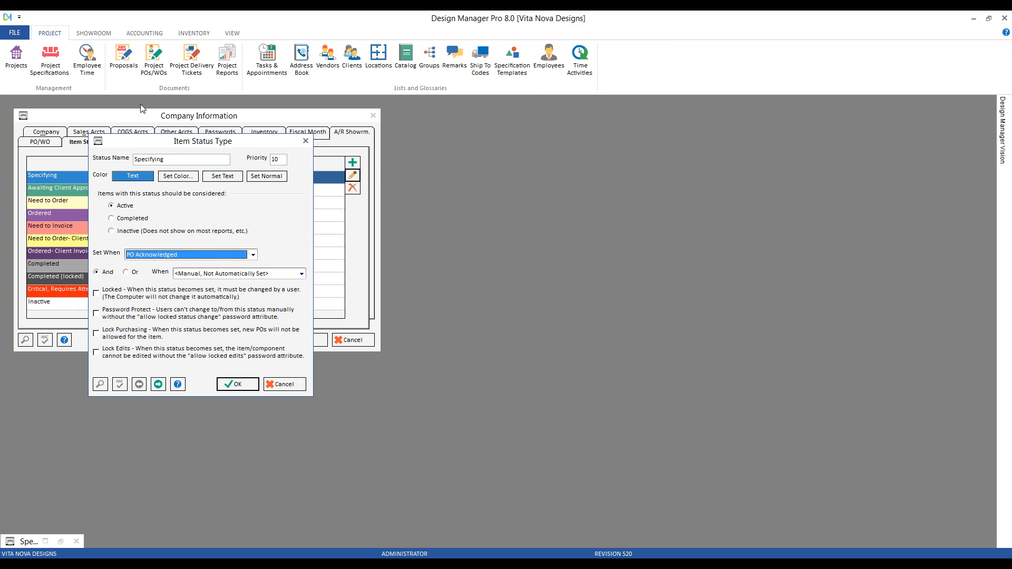
pyautogui.click(154, 53)
pyautogui.write('HIL01')
pyautogui.press('Tab')
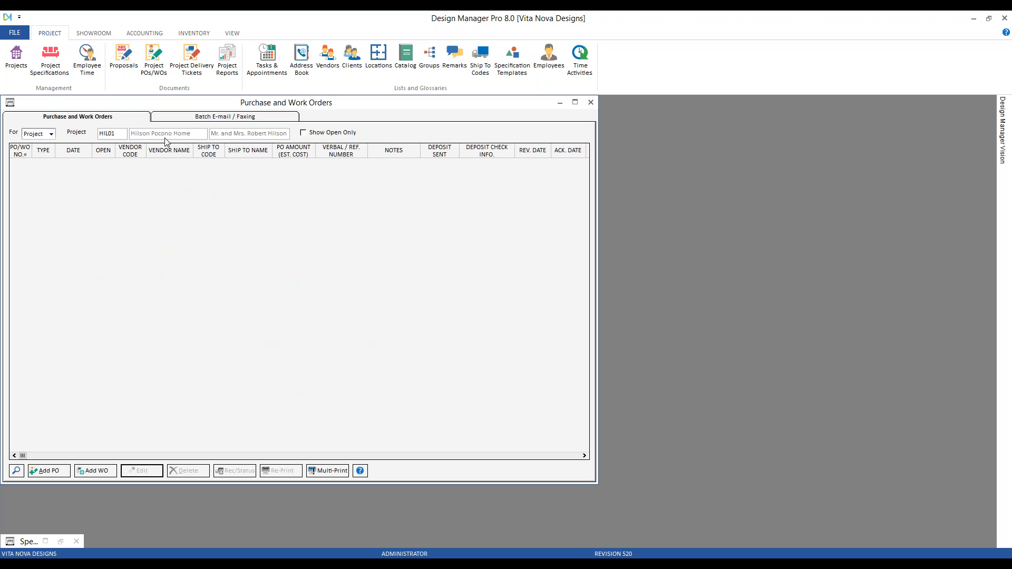
pyautogui.doubleClick(112, 134)
pyautogui.write('CAR01')
pyautogui.press('Tab')
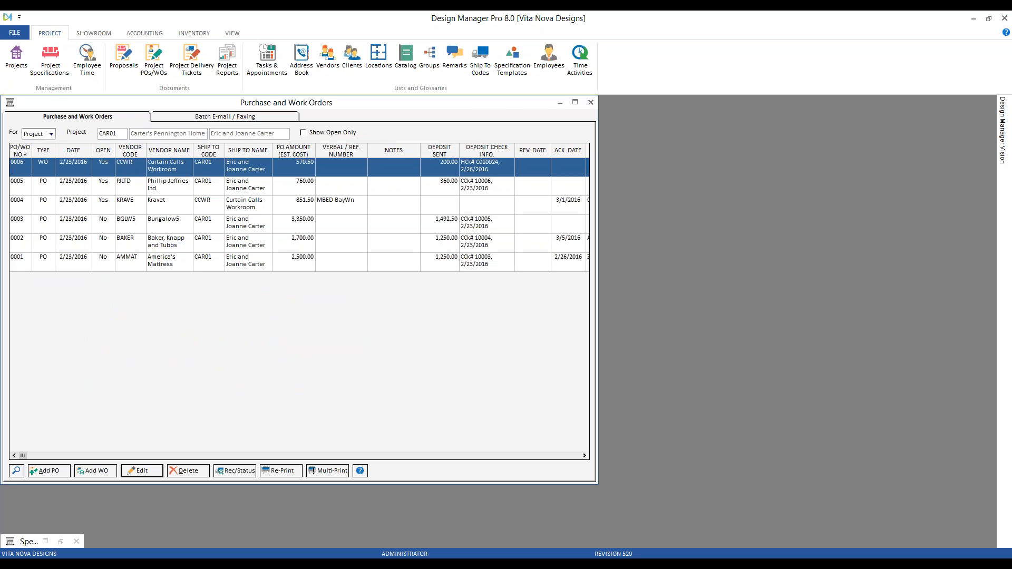
pyautogui.click(244, 260)
pyautogui.click(236, 470)
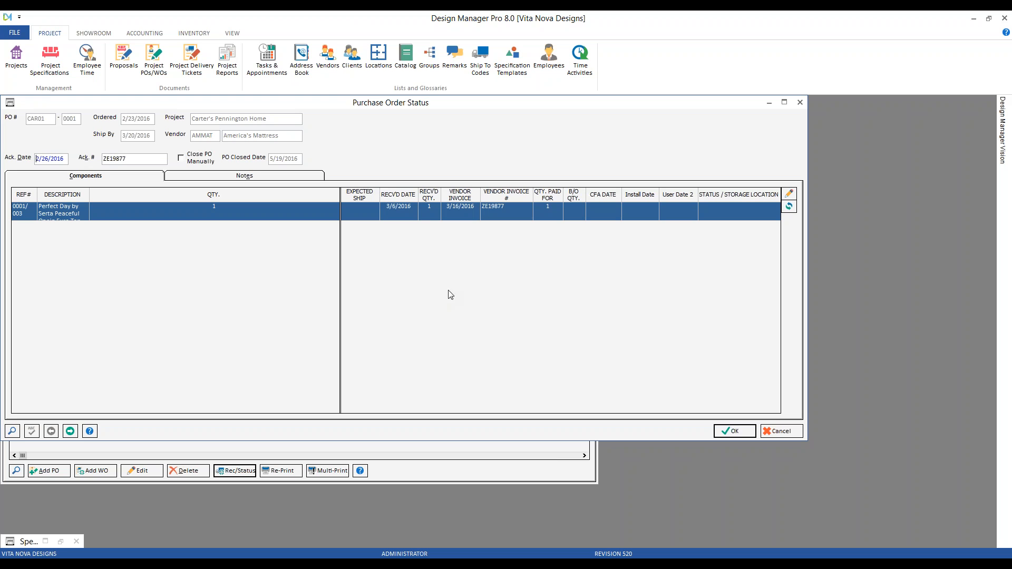
# Examine the component's received date and User Date 2 fields, cancel without changes, and minimize the purchase orders
pyautogui.click(789, 194)
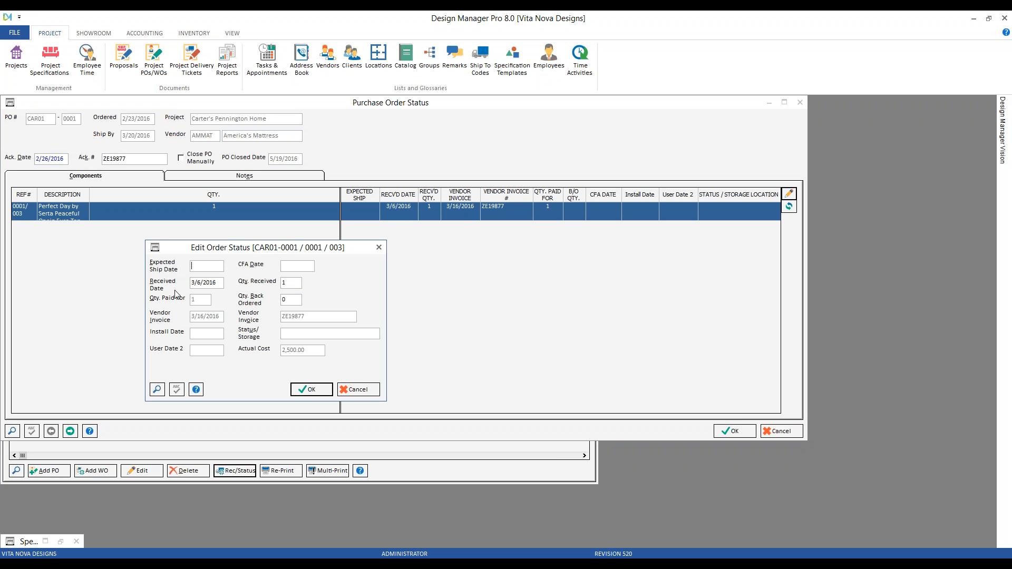
pyautogui.click(214, 283)
pyautogui.click(213, 350)
pyautogui.click(352, 392)
pyautogui.click(780, 431)
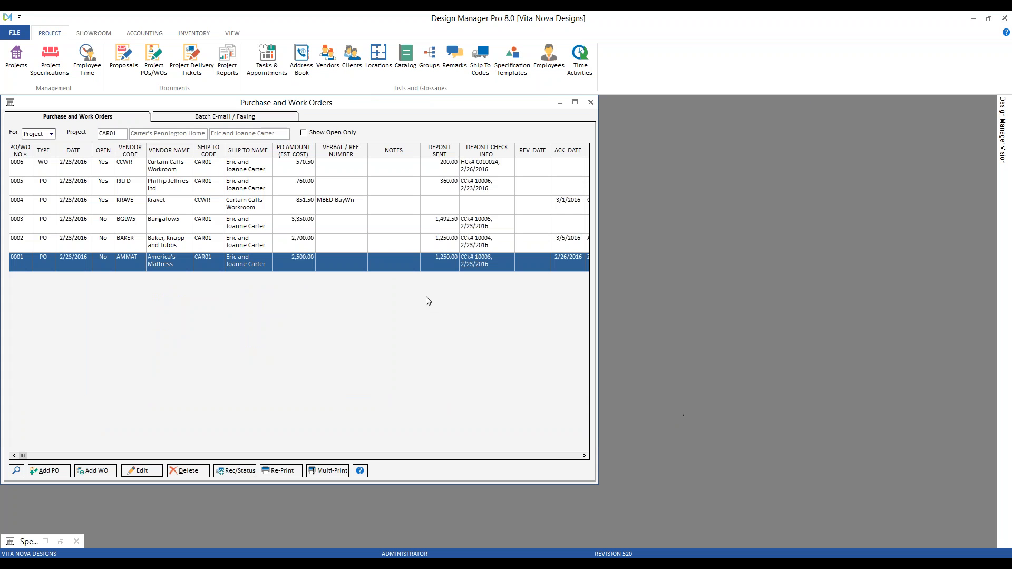
pyautogui.click(559, 103)
# Set the Specifying status trigger to Item Delivered
pyautogui.click(253, 255)
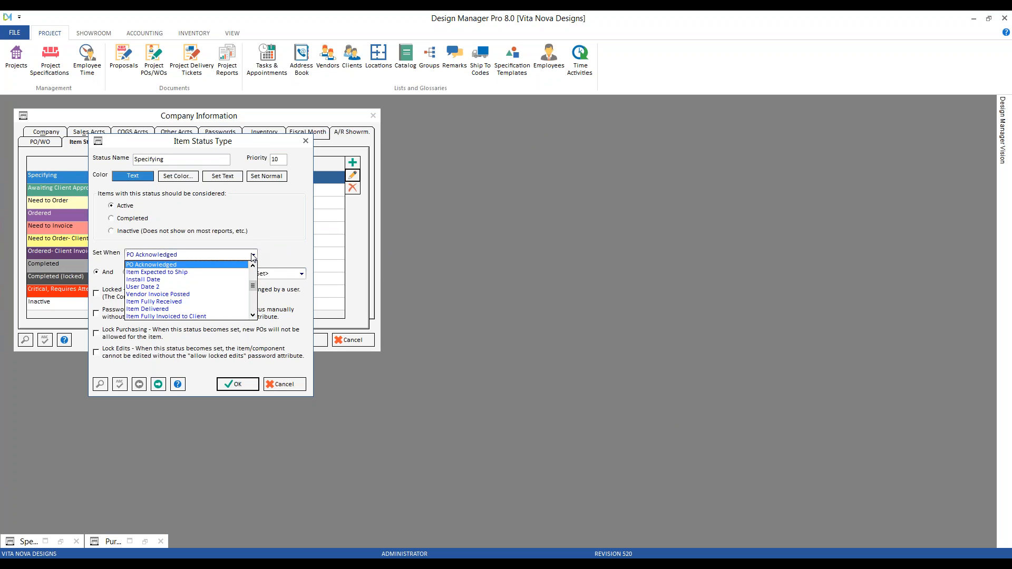
pyautogui.click(227, 309)
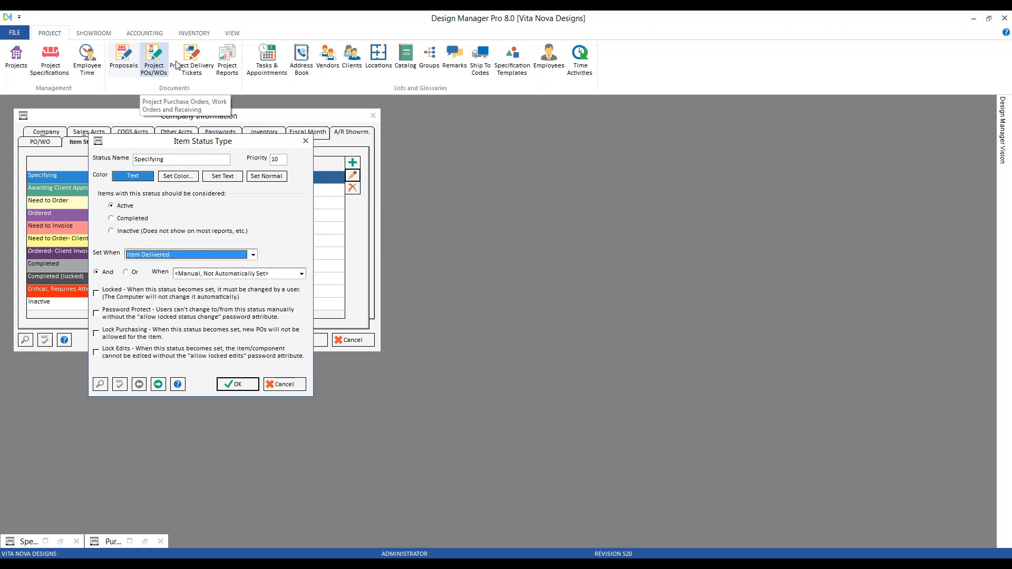
# Open the delivery tickets for project HIL01 and move their window clear of the status settings
pyautogui.click(191, 59)
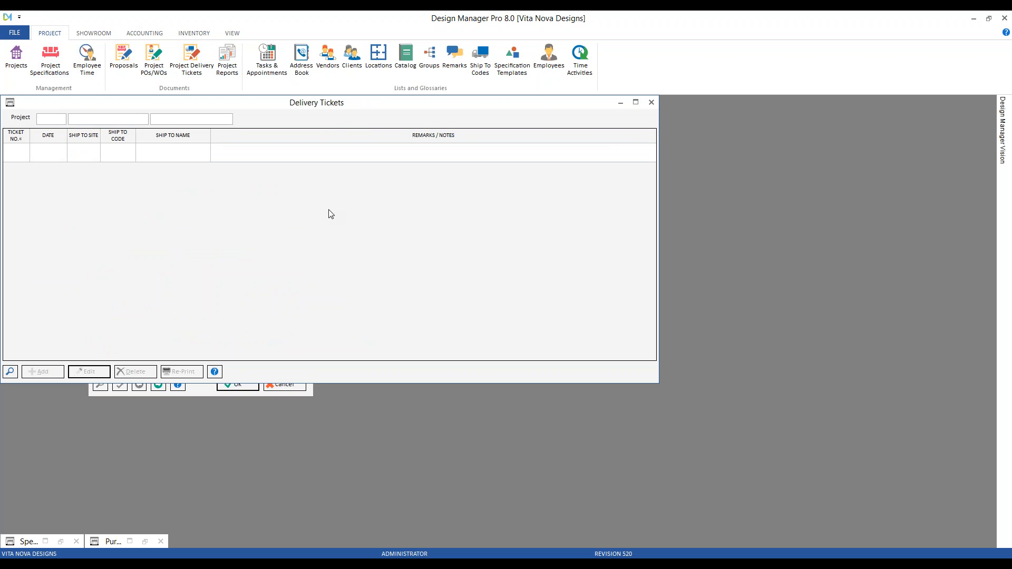
pyautogui.write('HIL01')
pyautogui.press('Tab')
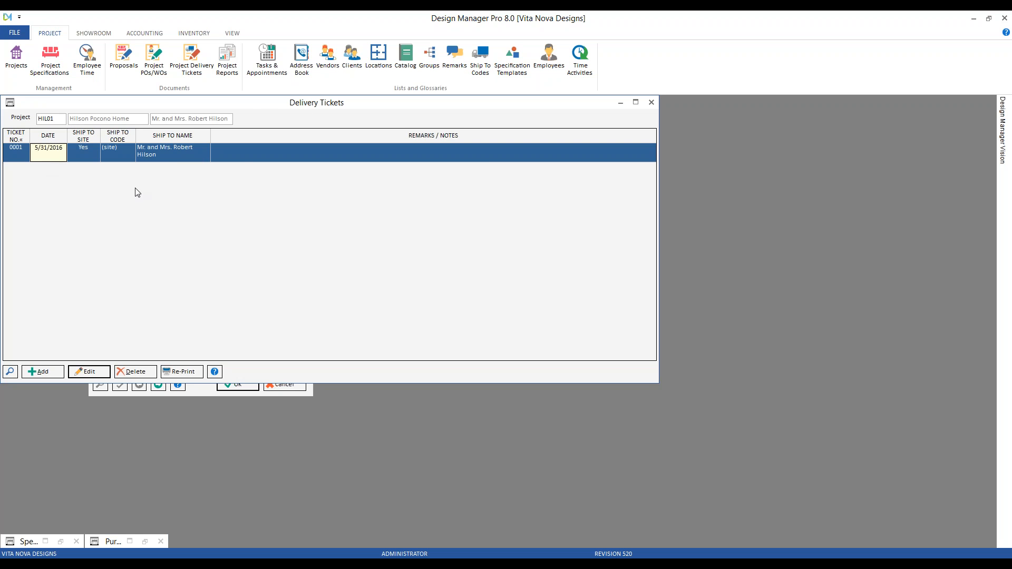
pyautogui.moveTo(246, 105); pyautogui.dragTo(288, 125)
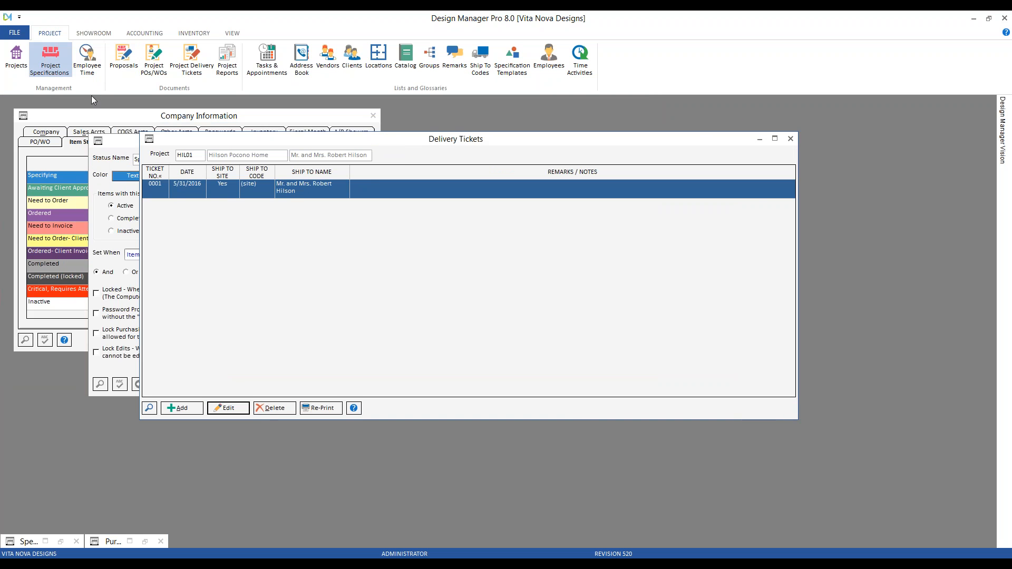
# Examine the delivery ticket fields in the status details of HIL01 item 0001, cancel without changes, and close the delivery tickets
pyautogui.click(51, 56)
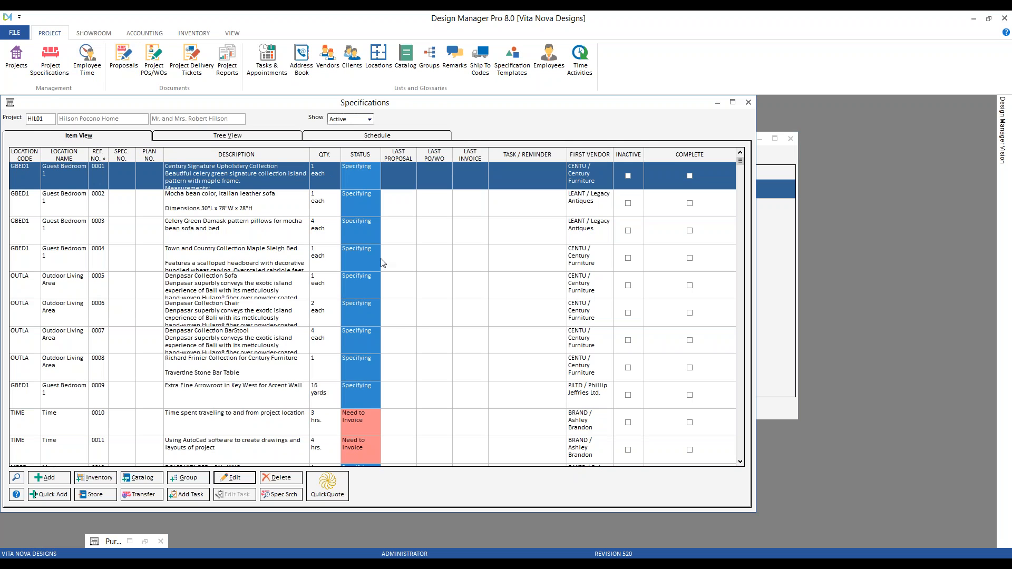
pyautogui.doubleClick(216, 182)
pyautogui.click(186, 132)
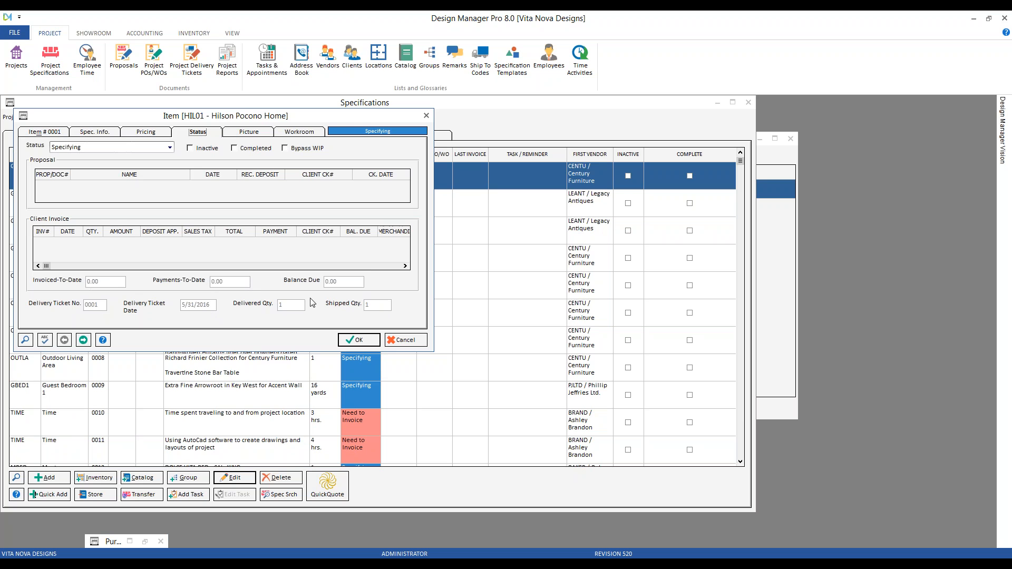
pyautogui.click(401, 340)
pyautogui.click(718, 104)
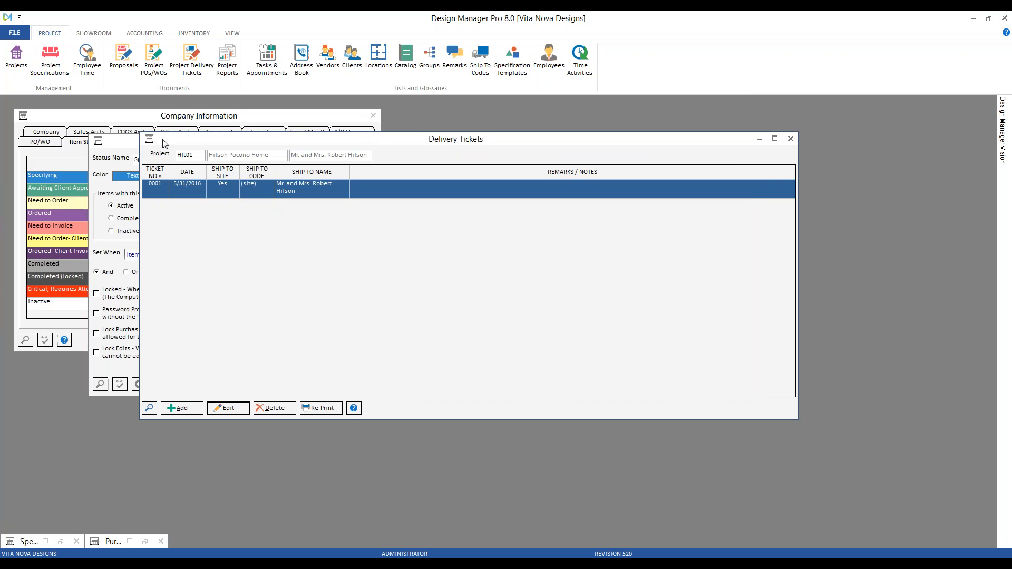
pyautogui.click(790, 138)
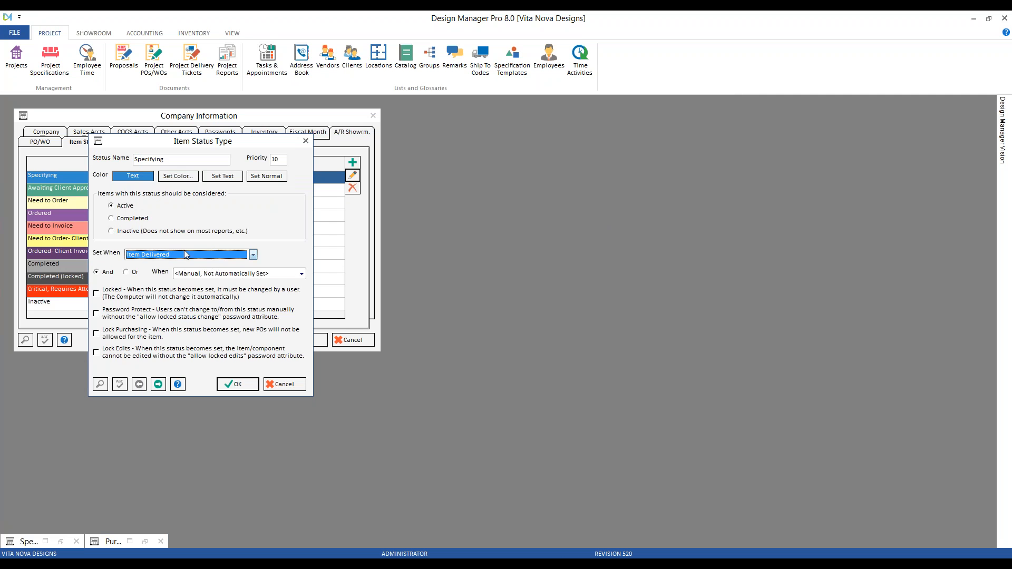
# Review the negative Set When triggers for the Specifying status, such as No PO Issued and Item Not Fully Received, and cancel its edits
pyautogui.click(253, 256)
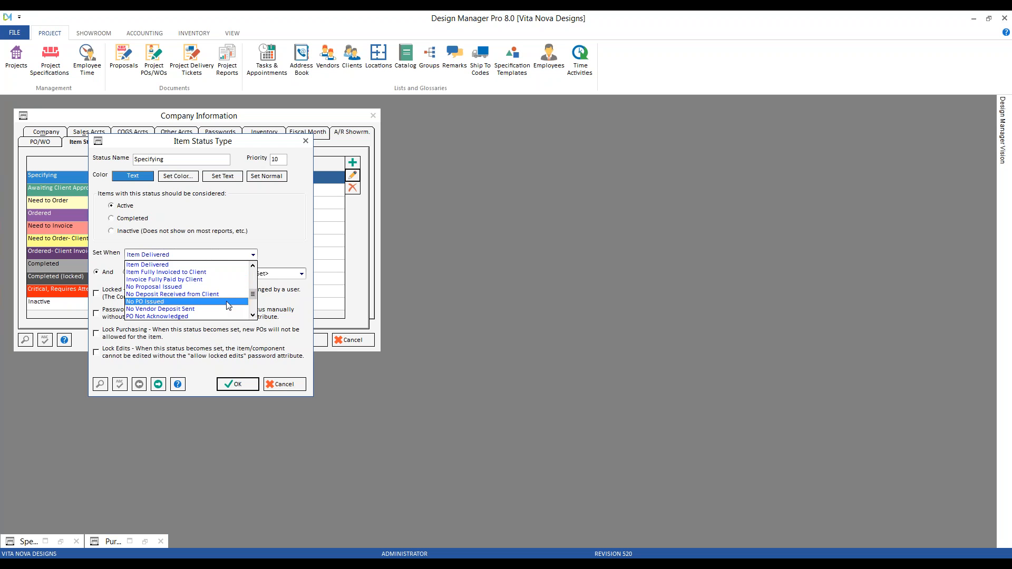
pyautogui.click(253, 316)
pyautogui.click(253, 315)
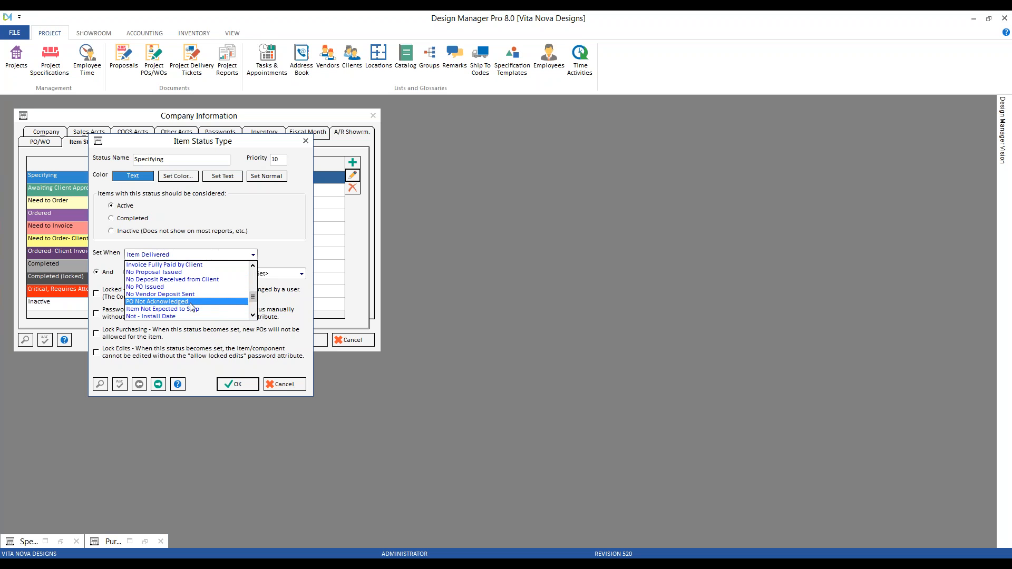
pyautogui.click(253, 315)
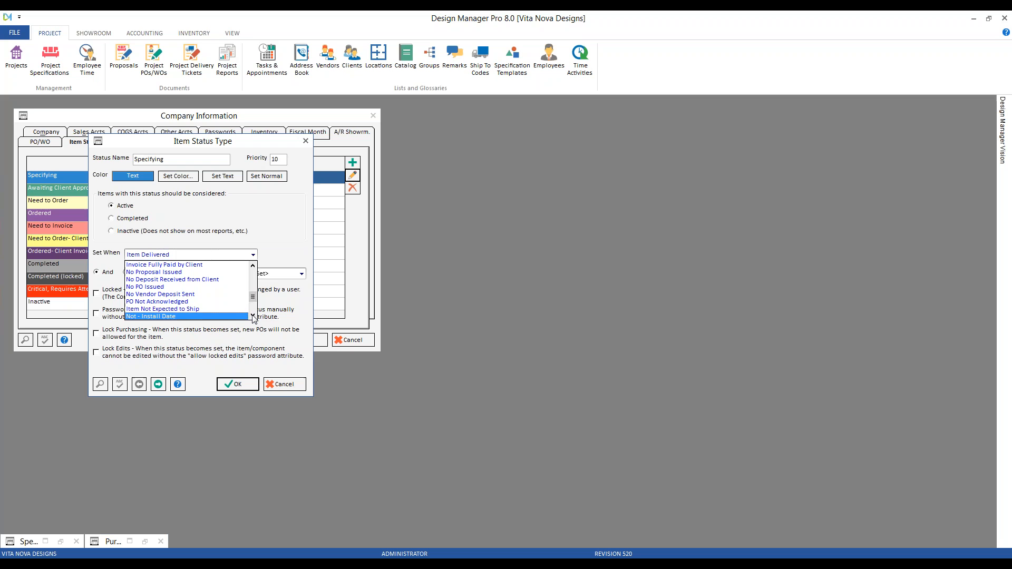
pyautogui.click(253, 316)
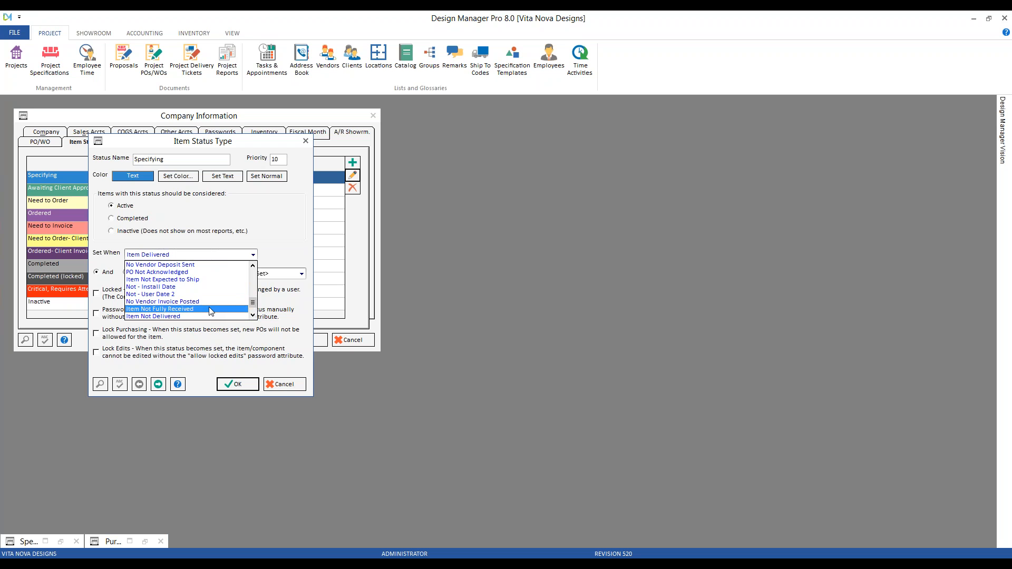
pyautogui.click(291, 230)
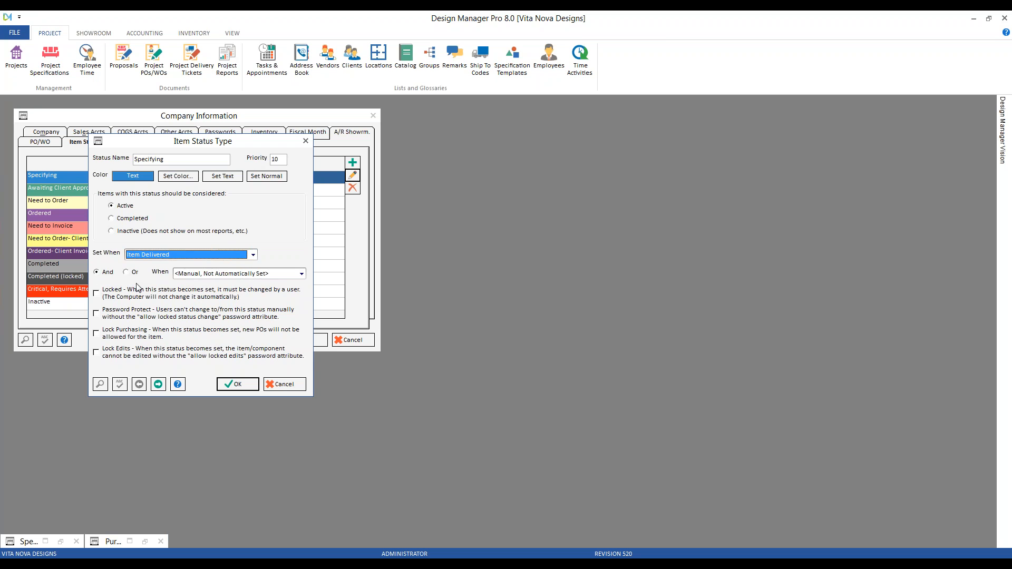
pyautogui.click(281, 389)
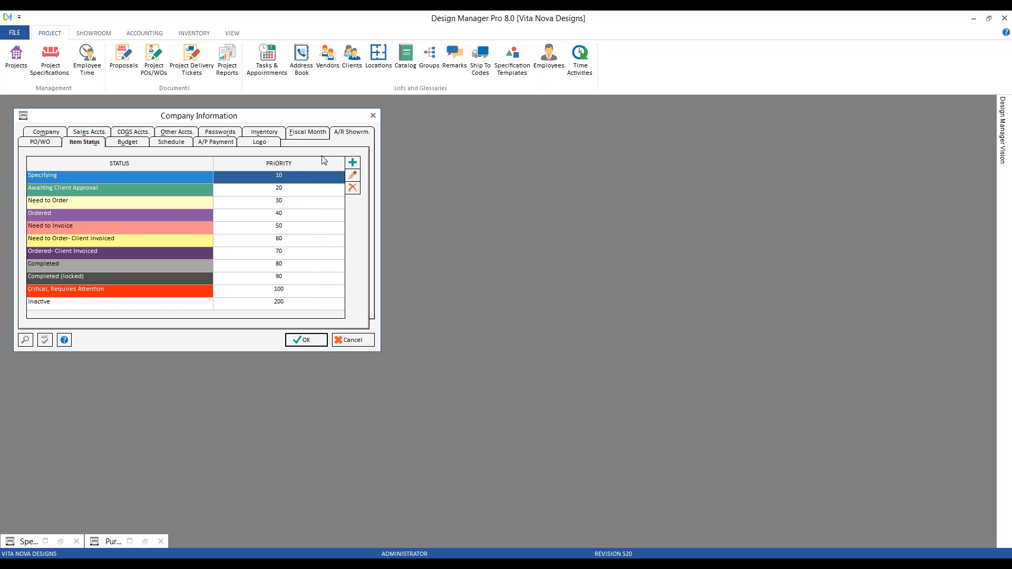
# Try adding an Or condition of New Item from Inventory to the Ordered status trigger and cancel the edit
pyautogui.click(185, 216)
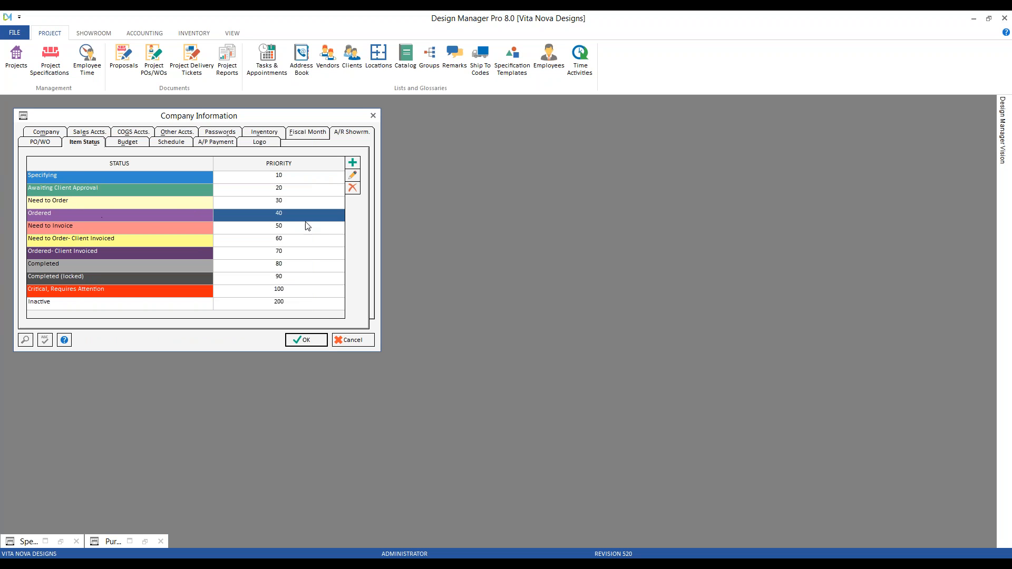
pyautogui.click(352, 176)
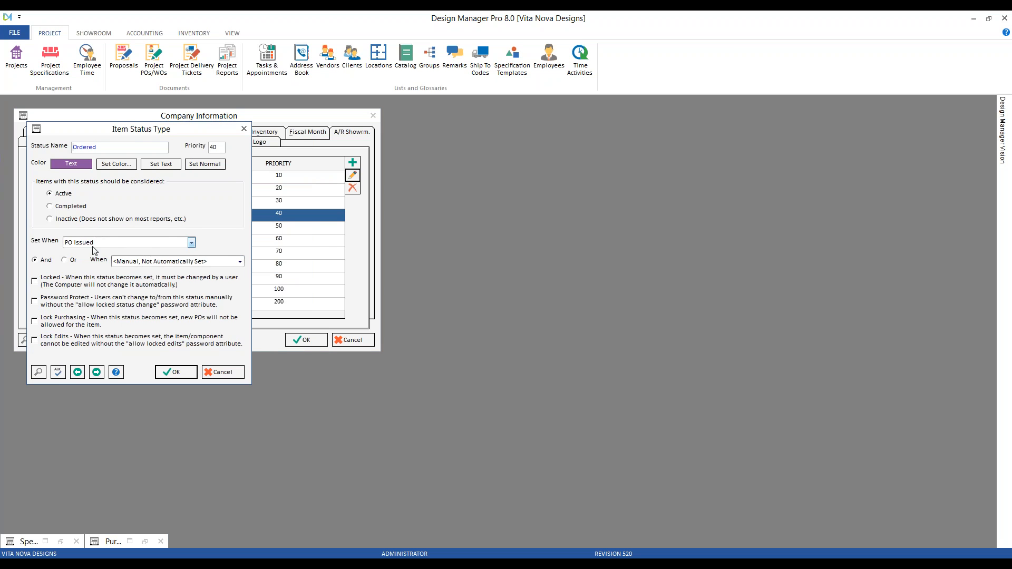
pyautogui.moveTo(130, 125); pyautogui.dragTo(184, 140)
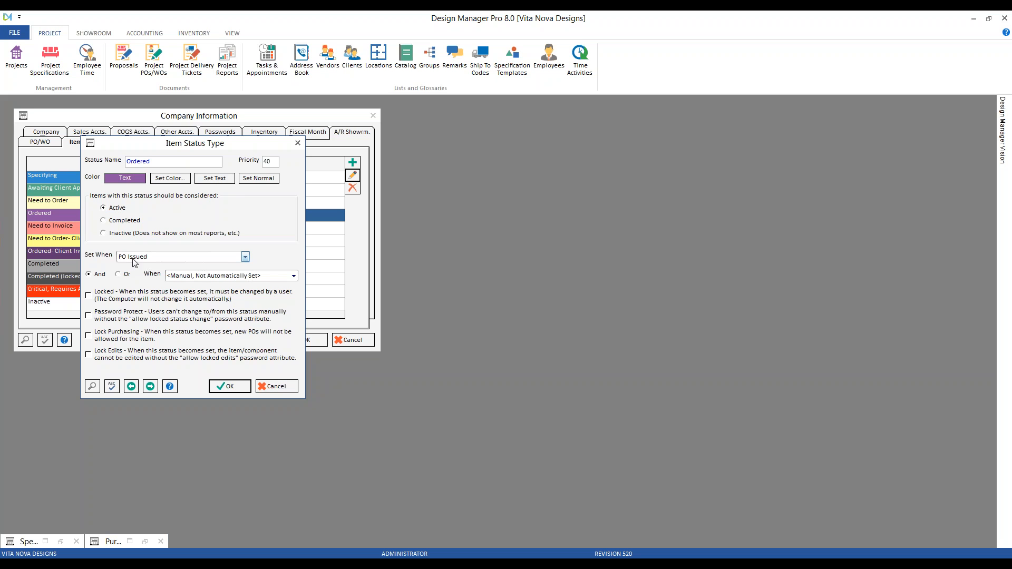
pyautogui.click(121, 274)
pyautogui.click(293, 276)
pyautogui.click(282, 301)
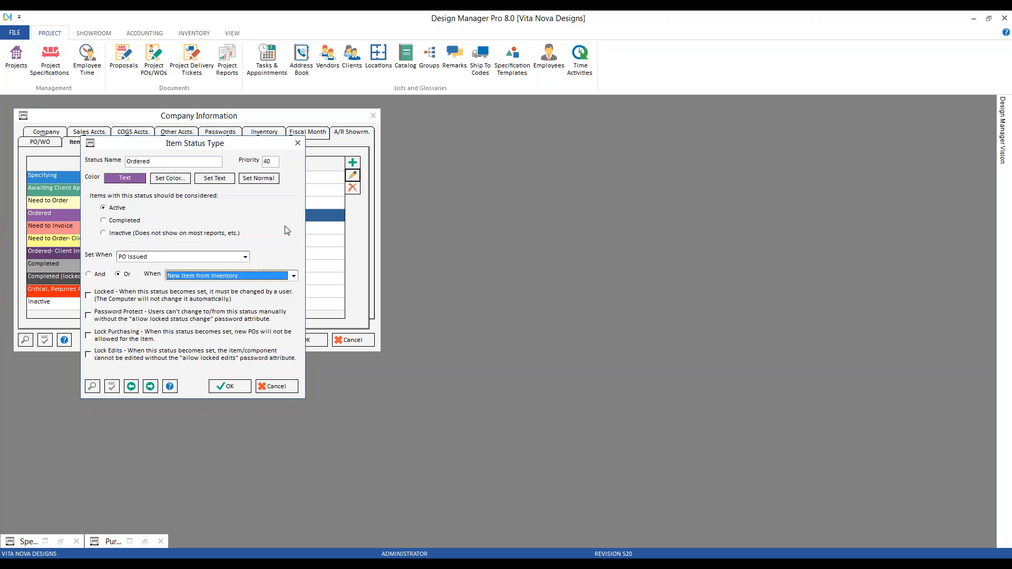
pyautogui.click(277, 384)
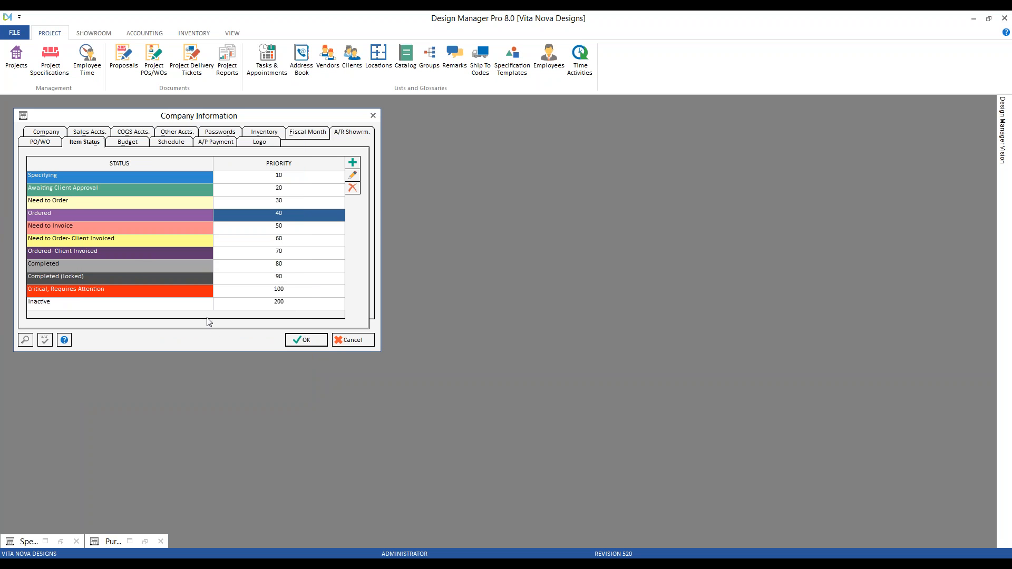
# Try setting the Completed status trigger to Invoice Fully Paid by Client and cancel the edit
pyautogui.click(104, 266)
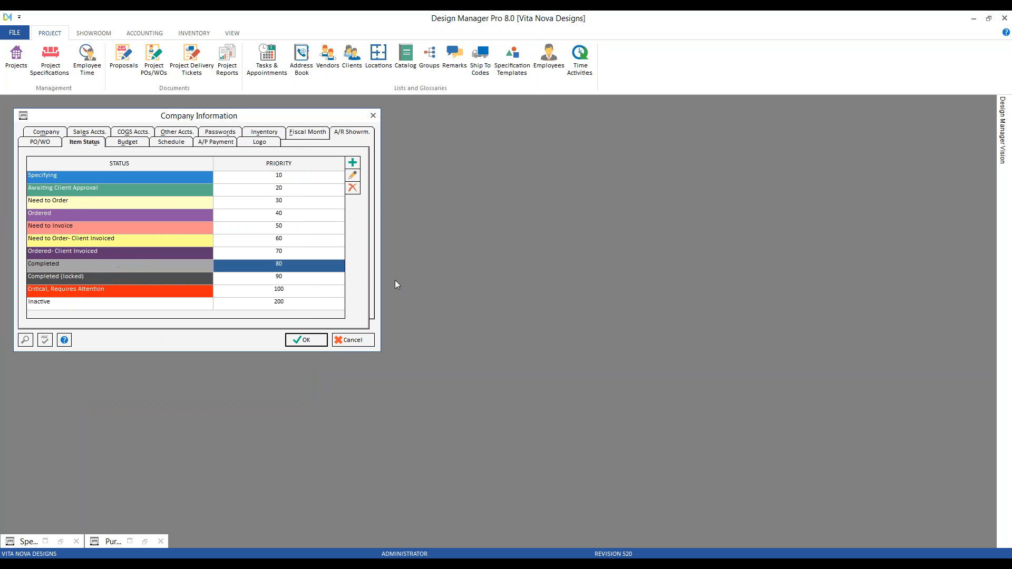
pyautogui.click(353, 176)
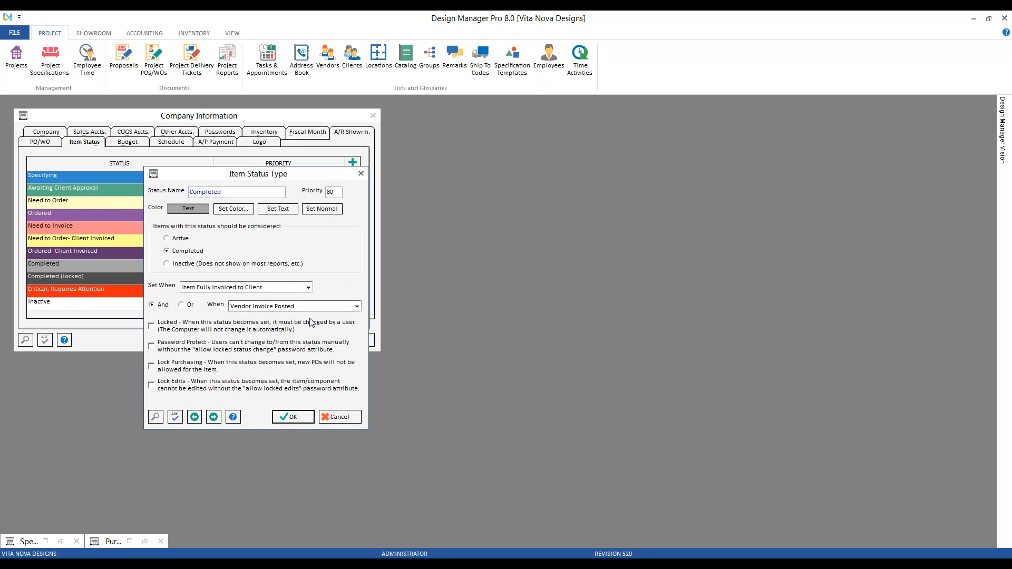
pyautogui.click(308, 287)
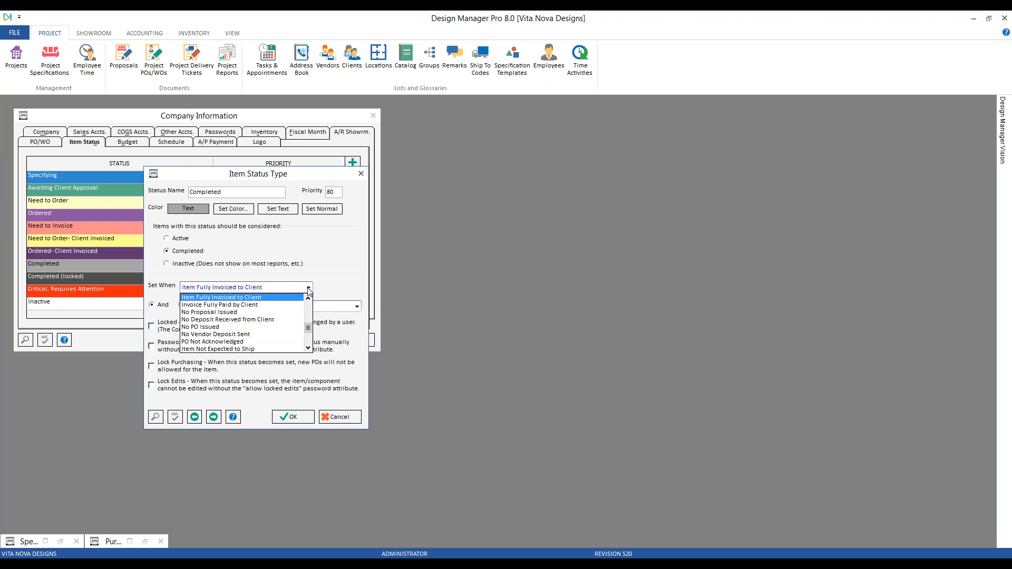
pyautogui.click(278, 305)
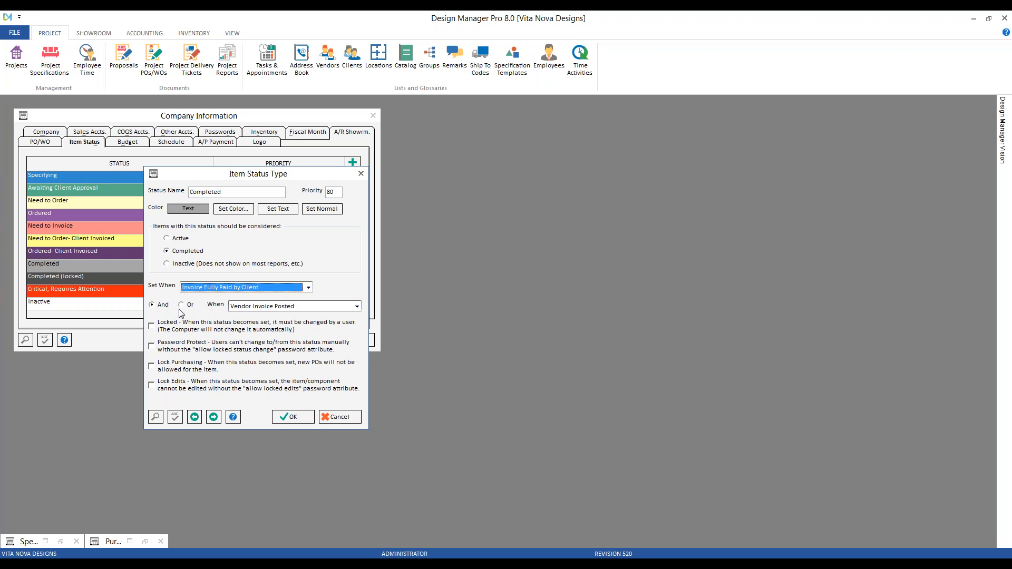
pyautogui.click(335, 418)
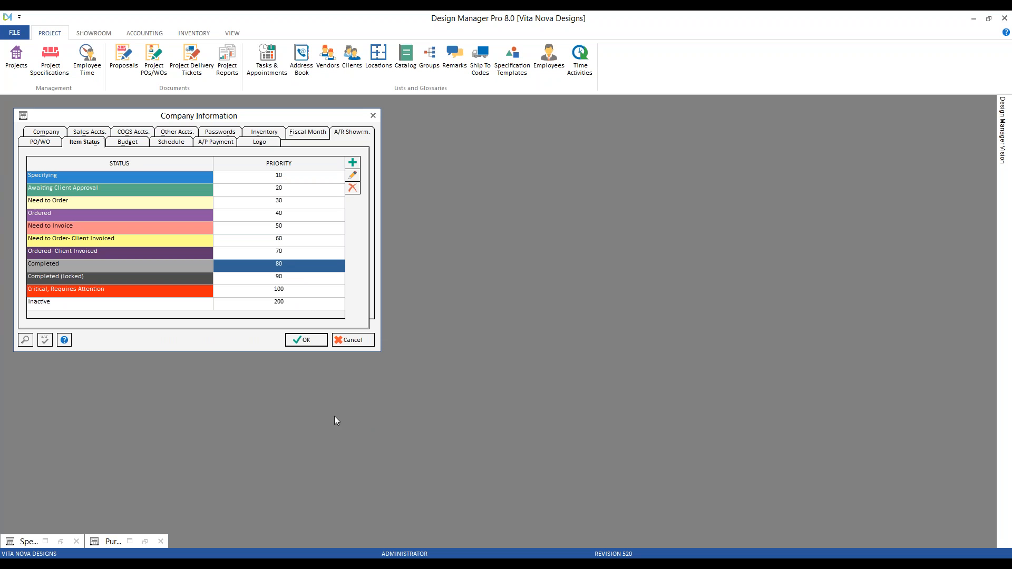
pyautogui.click(236, 179)
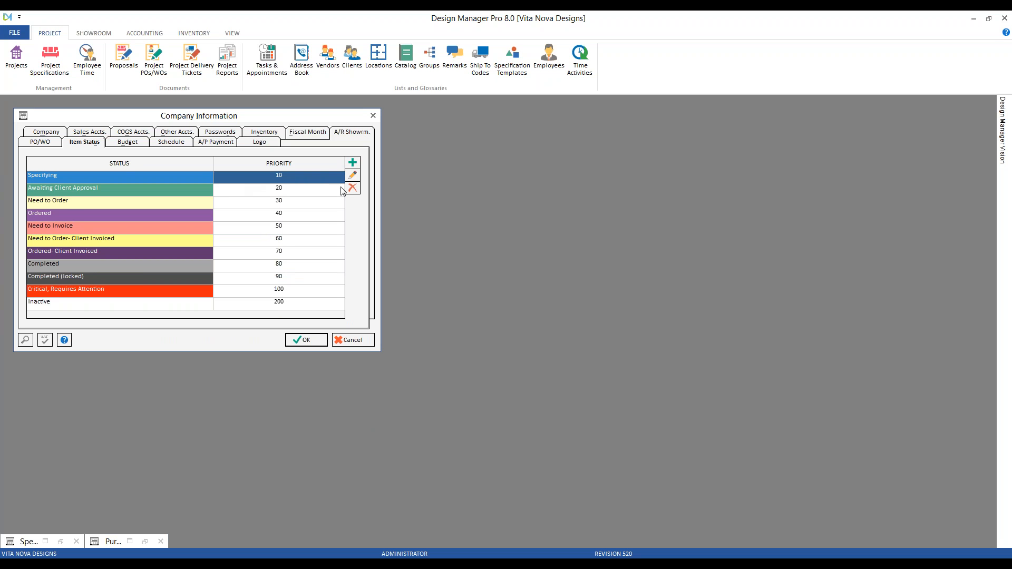
pyautogui.click(353, 163)
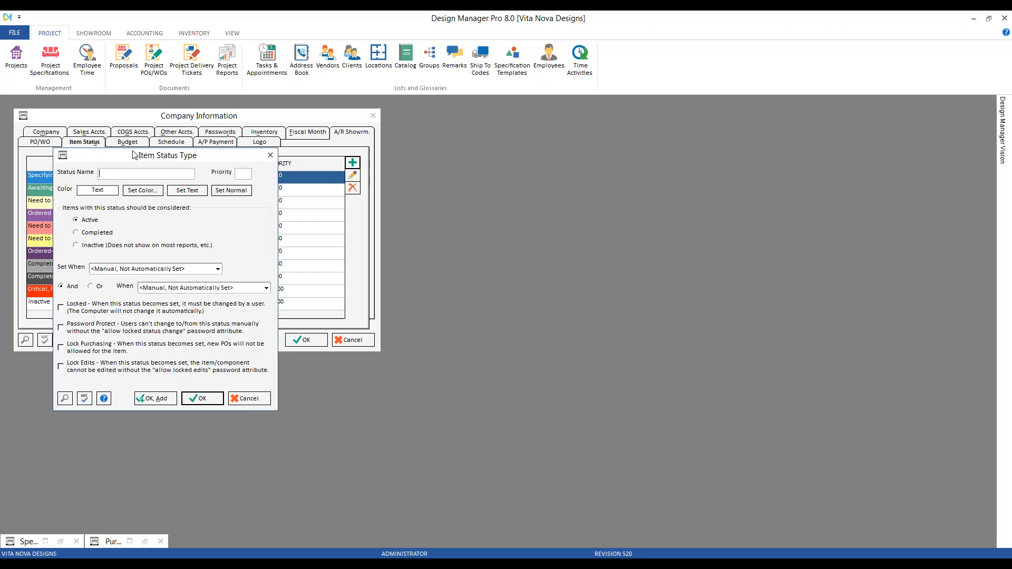
pyautogui.moveTo(140, 160); pyautogui.dragTo(279, 171)
pyautogui.click(395, 410)
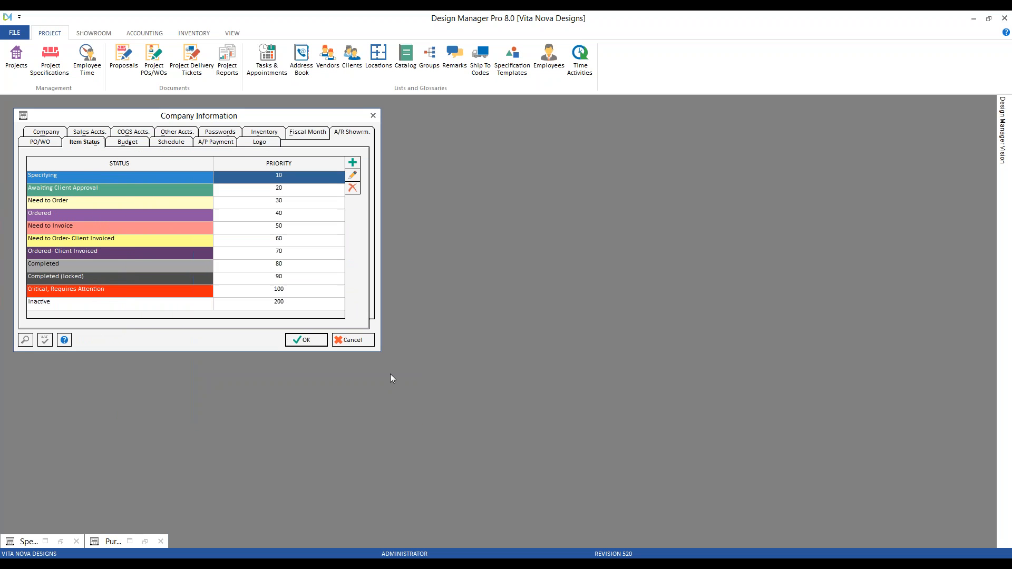
# Add a new item status type named Designer Approval with priority 15
pyautogui.click(358, 165)
pyautogui.moveTo(146, 173); pyautogui.dragTo(259, 191)
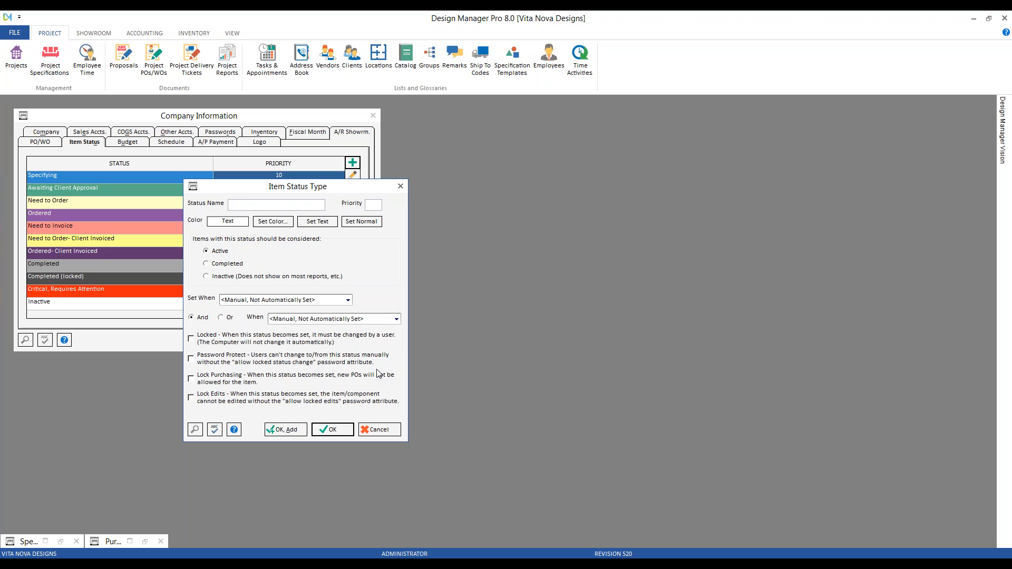
pyautogui.write('Designer Approval')
pyautogui.click(375, 204)
pyautogui.write('15')
# Give the Designer Approval status a slate-blue background with white text, make it Locked, and save it
pyautogui.click(276, 222)
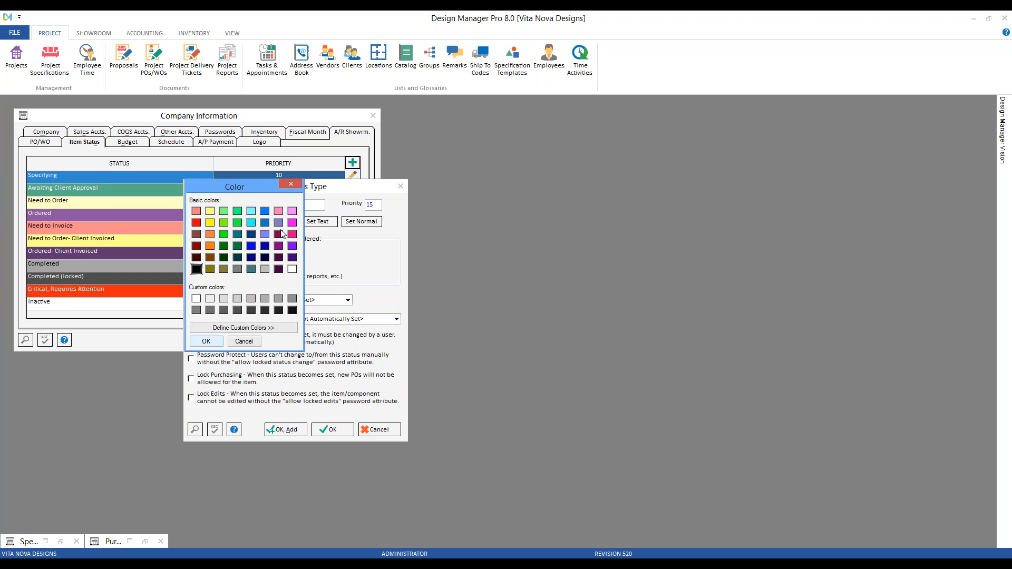
pyautogui.click(278, 222)
pyautogui.click(206, 341)
pyautogui.click(326, 224)
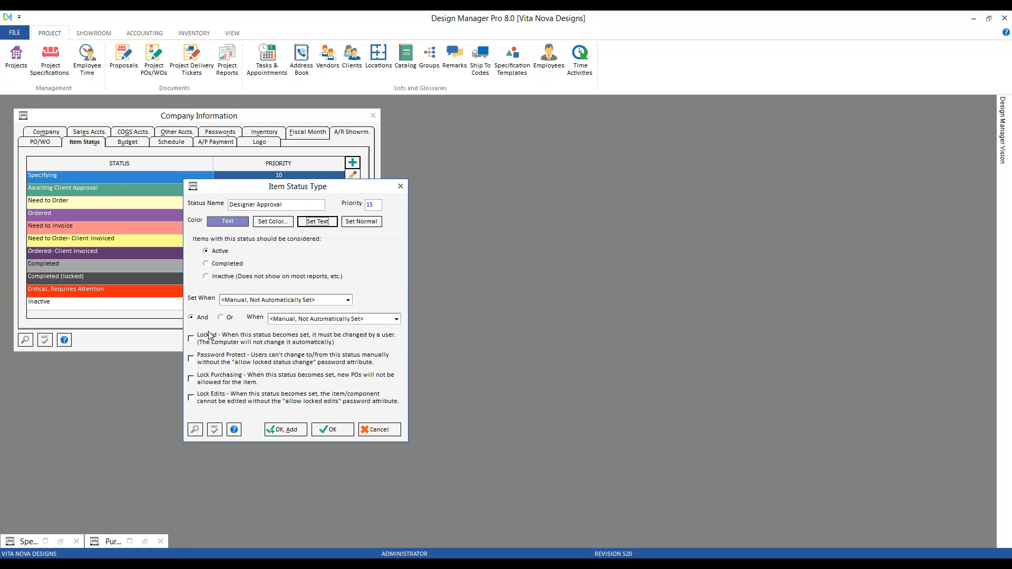
pyautogui.click(191, 340)
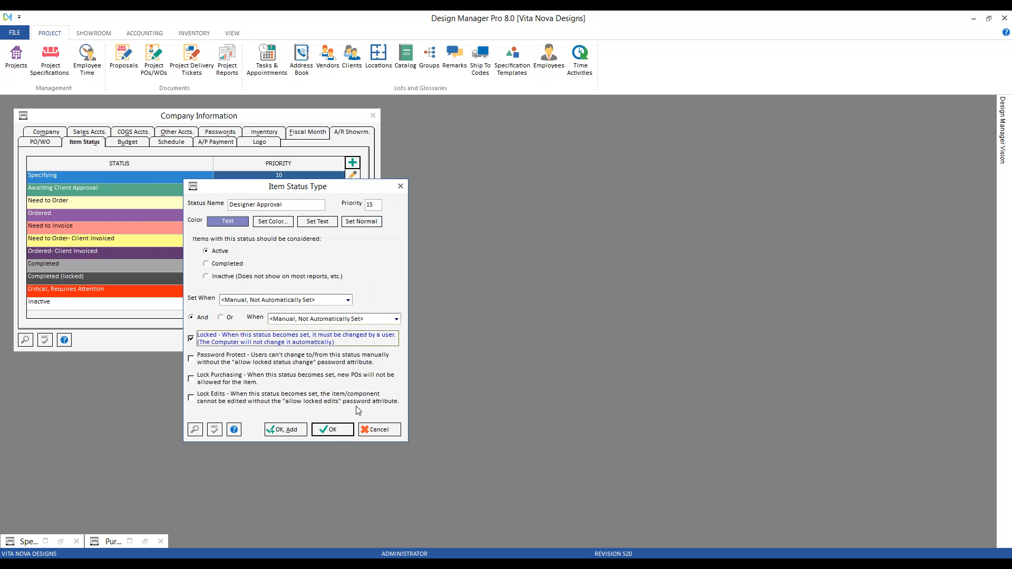
pyautogui.click(341, 433)
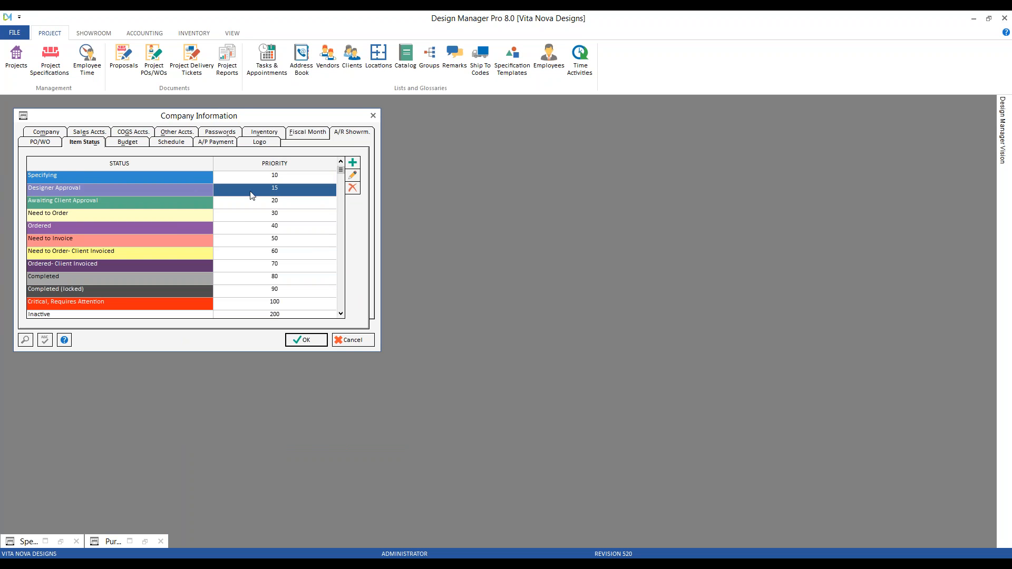
pyautogui.click(81, 180)
pyautogui.click(83, 201)
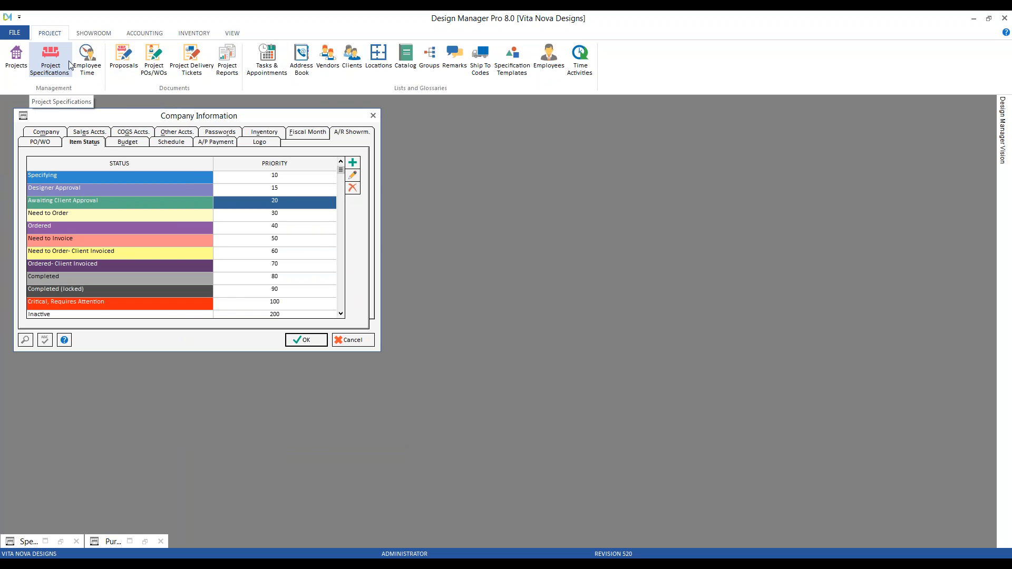
pyautogui.click(51, 61)
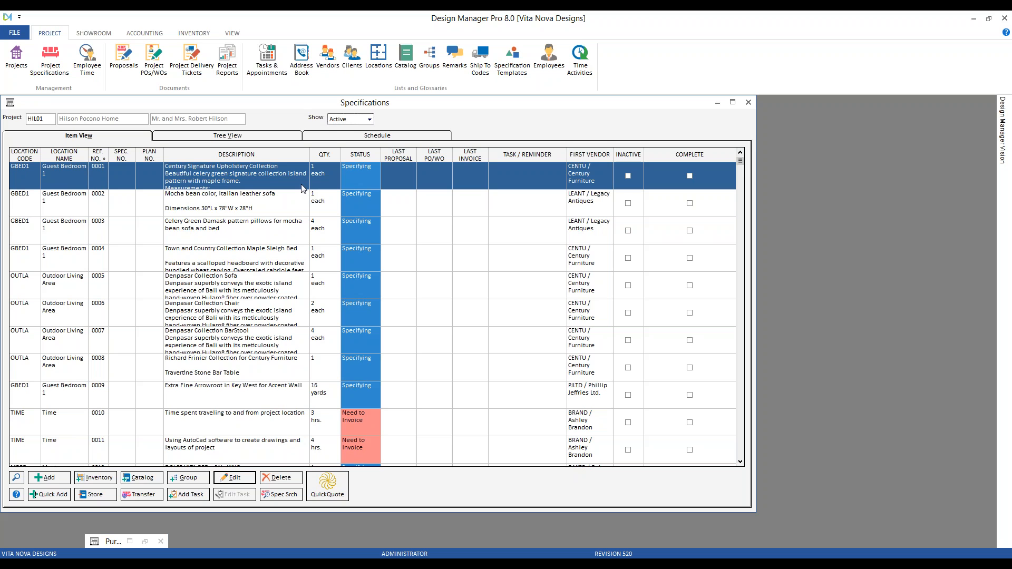
pyautogui.click(98, 155)
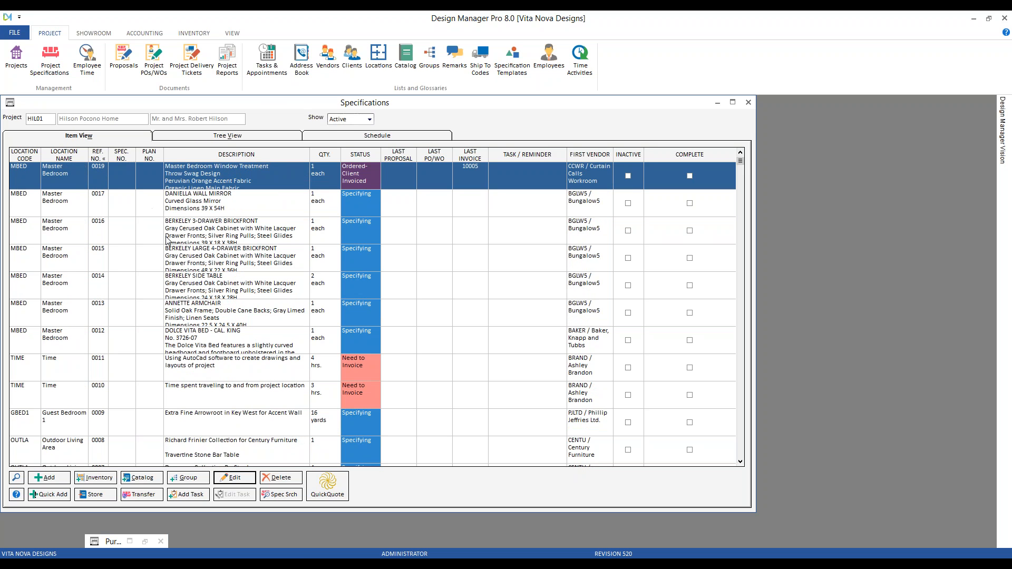
pyautogui.click(367, 204)
pyautogui.click(366, 205)
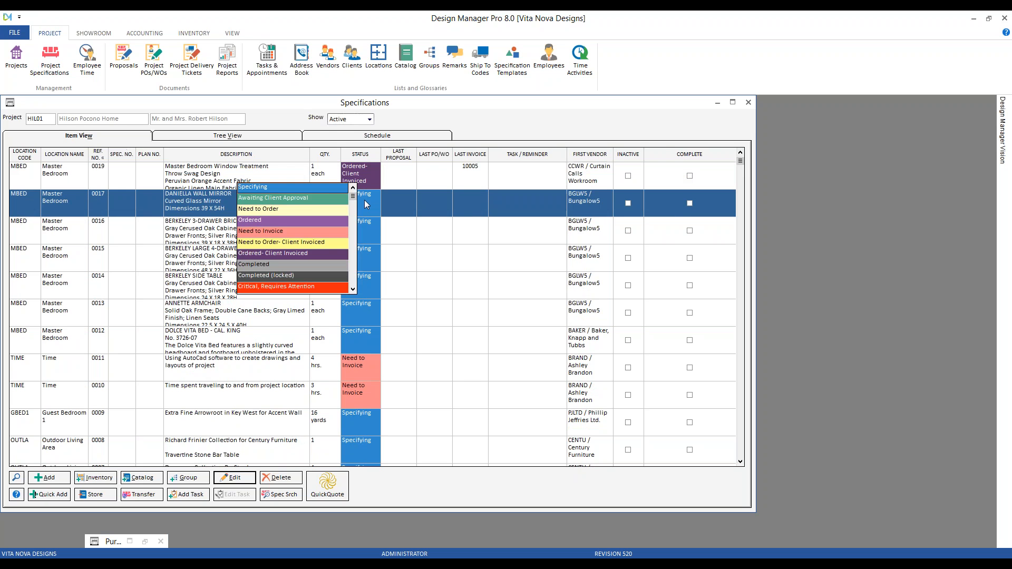
# Reopen the specifications for project HIL01 and set the Daniella wall mirror's status to Designer Approval
pyautogui.click(747, 102)
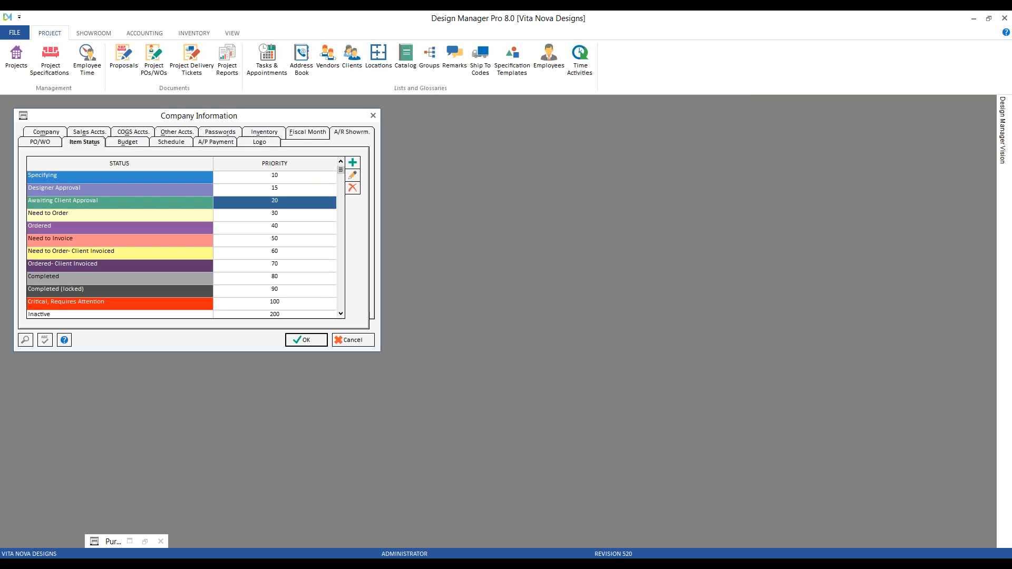
pyautogui.click(50, 58)
pyautogui.write('HIL01')
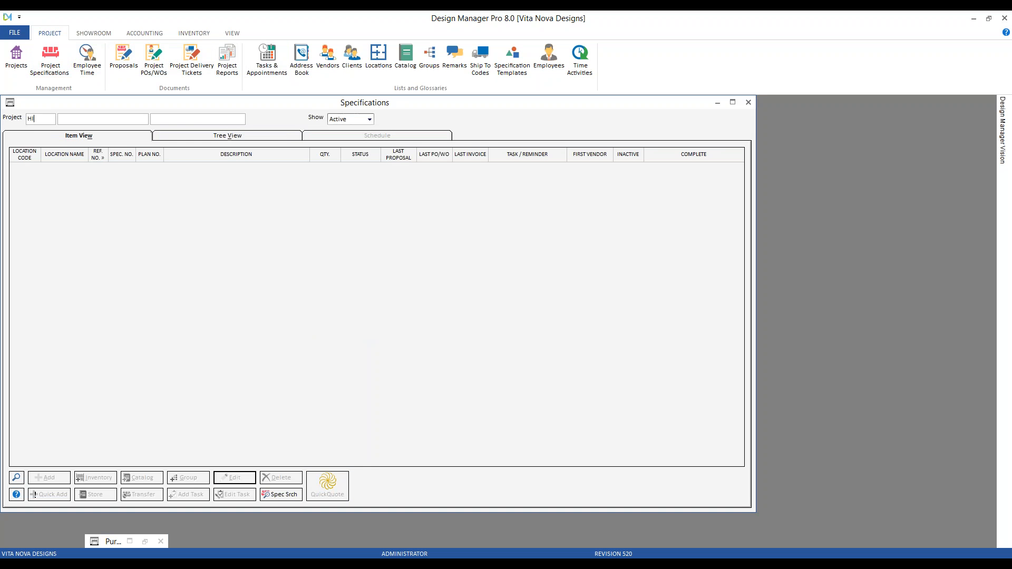
pyautogui.press('Tab')
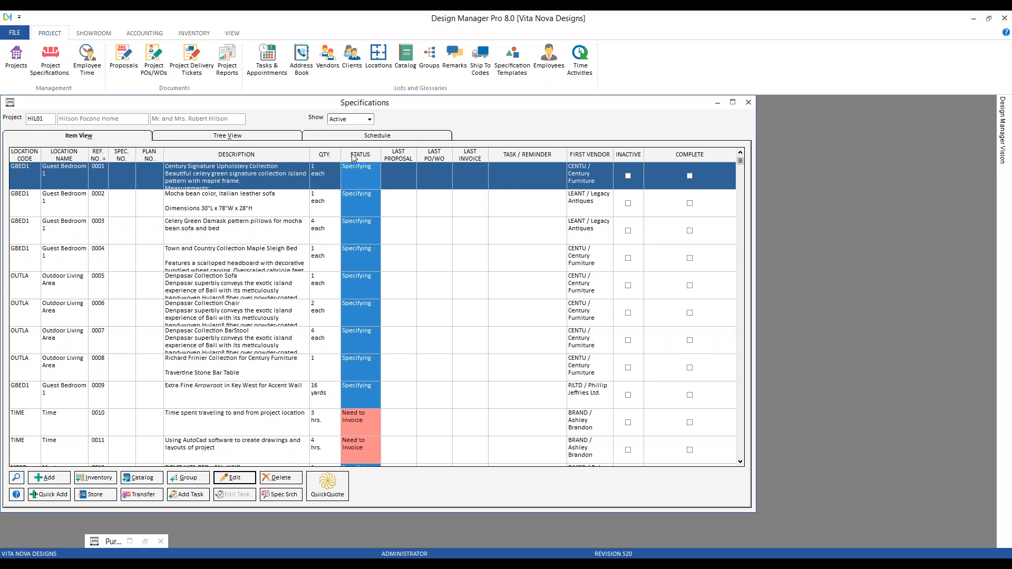
pyautogui.click(101, 156)
pyautogui.click(359, 199)
pyautogui.click(358, 199)
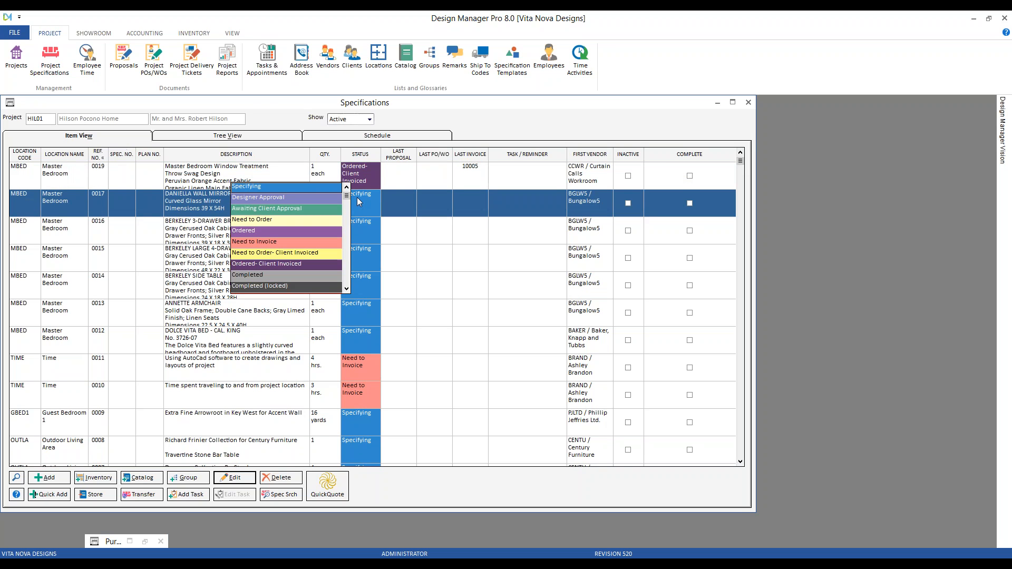
pyautogui.click(280, 197)
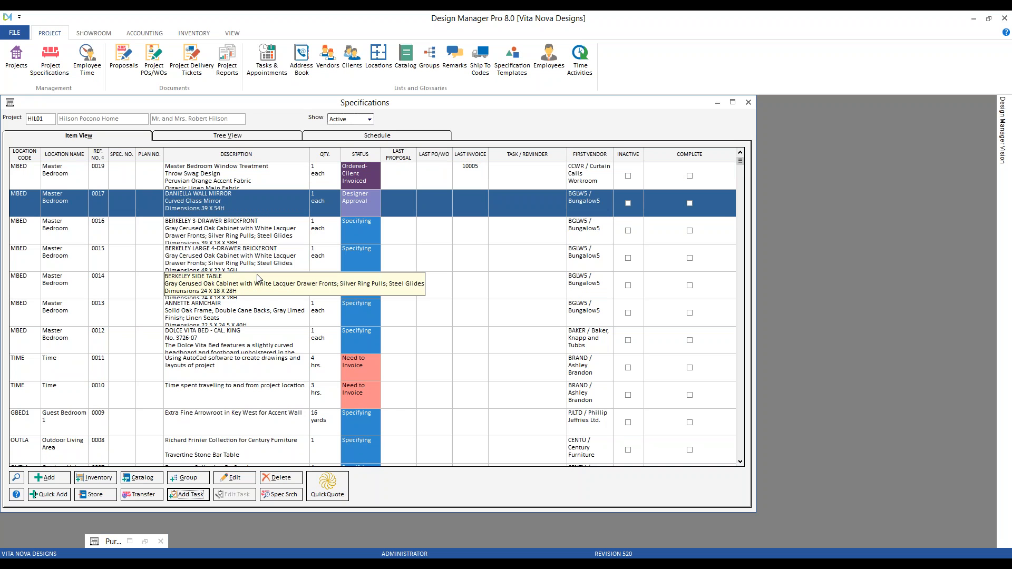
# Move the Specifications window aside to compare the mirror's status with the item status priority list
pyautogui.moveTo(384, 103); pyautogui.dragTo(388, 108)
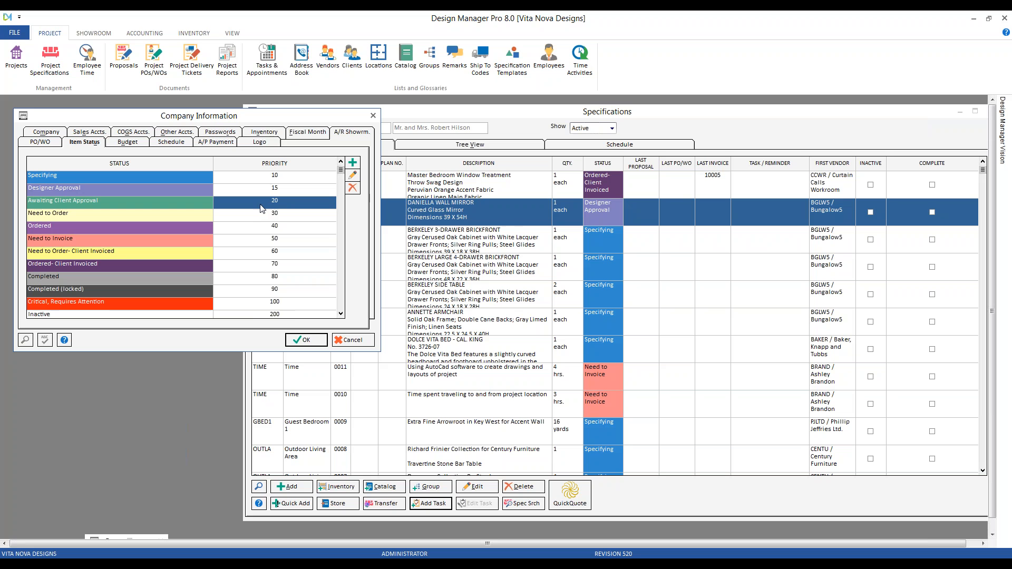
pyautogui.click(409, 120)
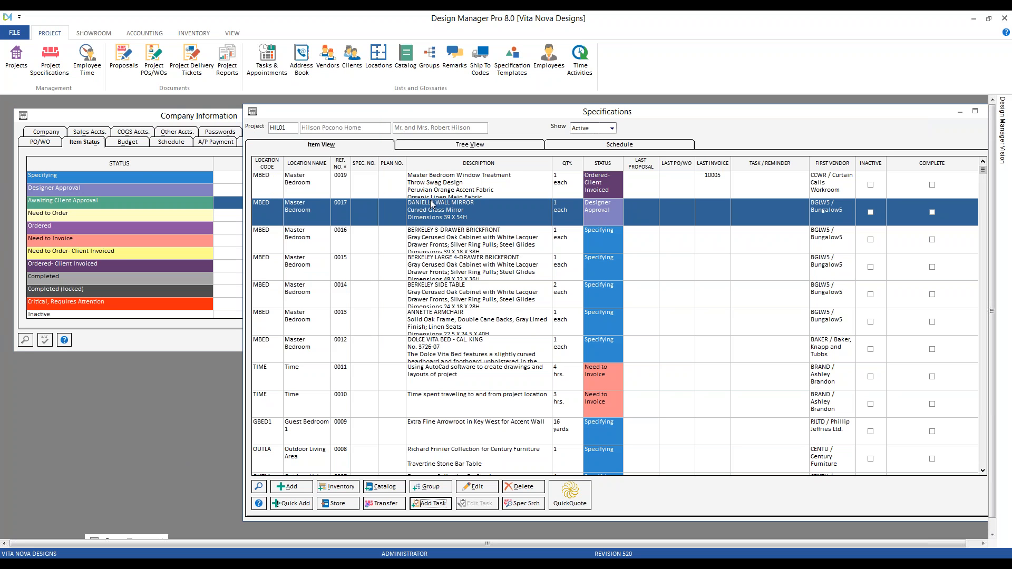
pyautogui.moveTo(398, 120); pyautogui.dragTo(205, 119)
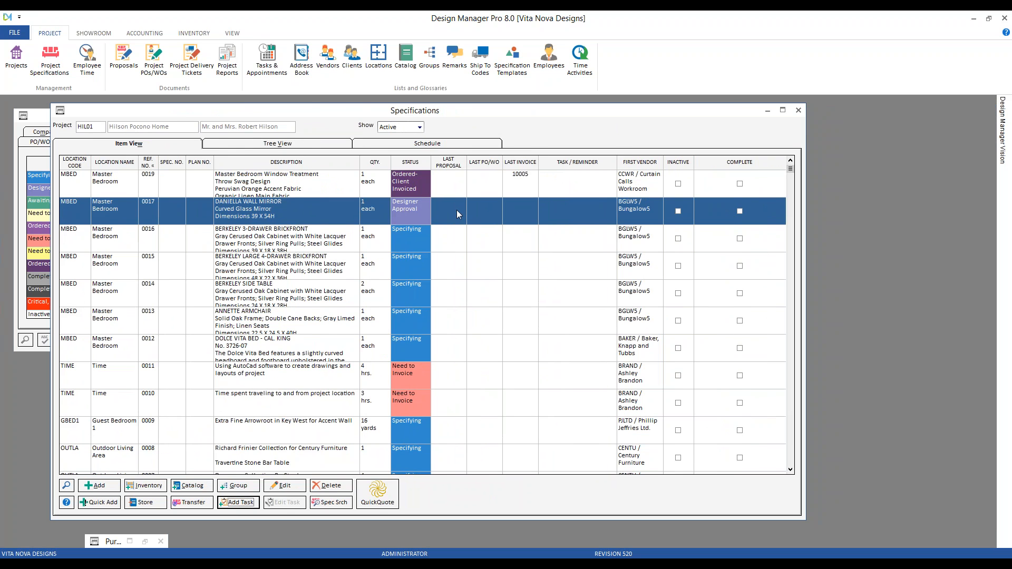
# Open the proposals of project HIL01 and start a new proposal
pyautogui.click(123, 57)
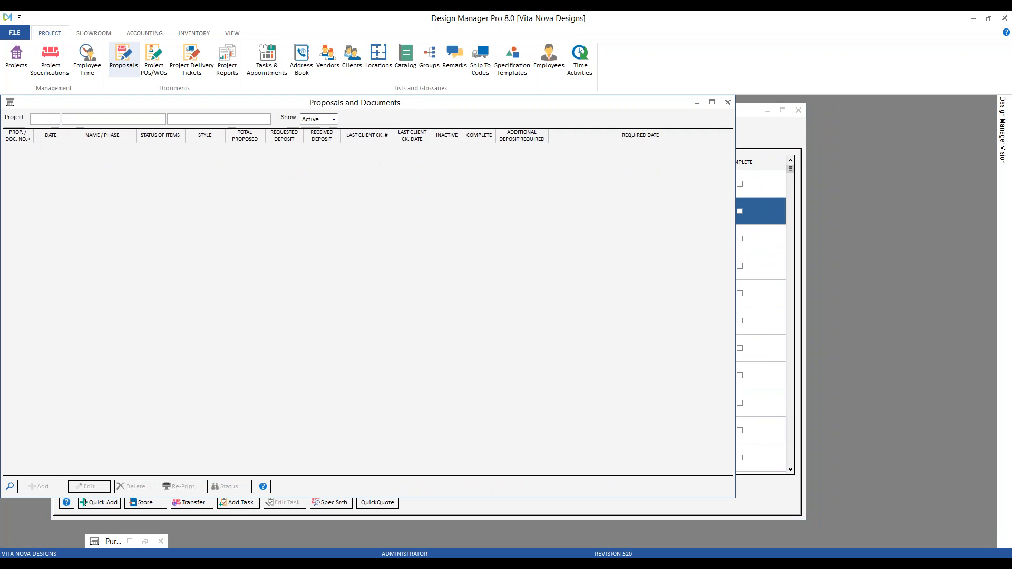
pyautogui.write('HIL01')
pyautogui.press('Tab')
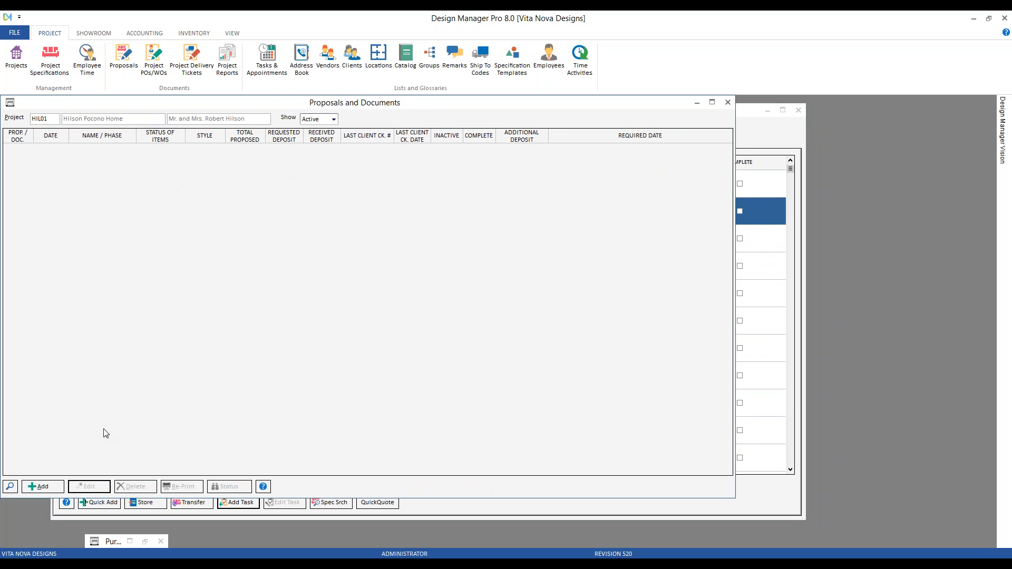
pyautogui.click(41, 487)
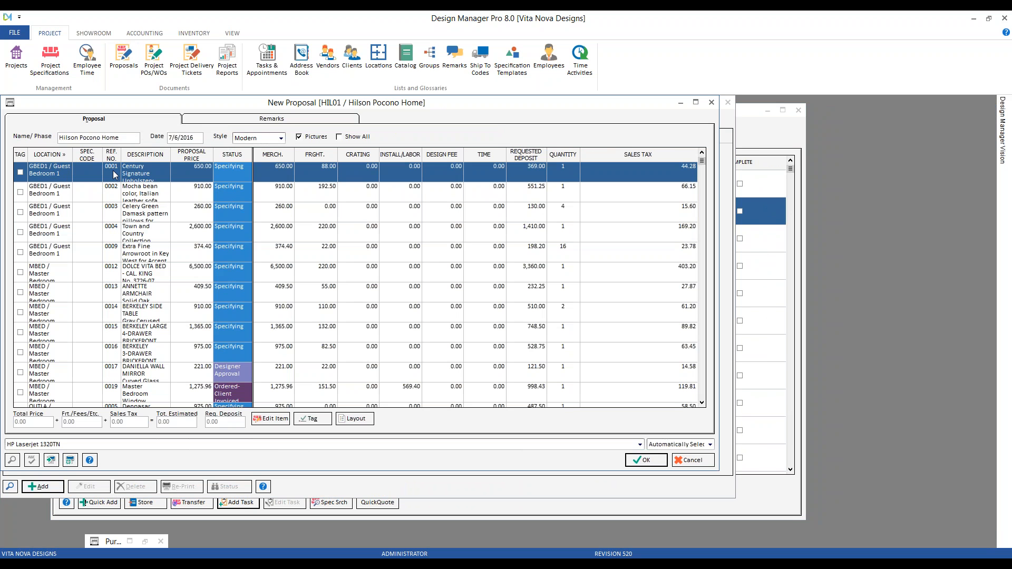
# Tag only the Daniella wall mirror, ref. no. 0017, generate the proposal, accept it and close the proposals list
pyautogui.click(112, 156)
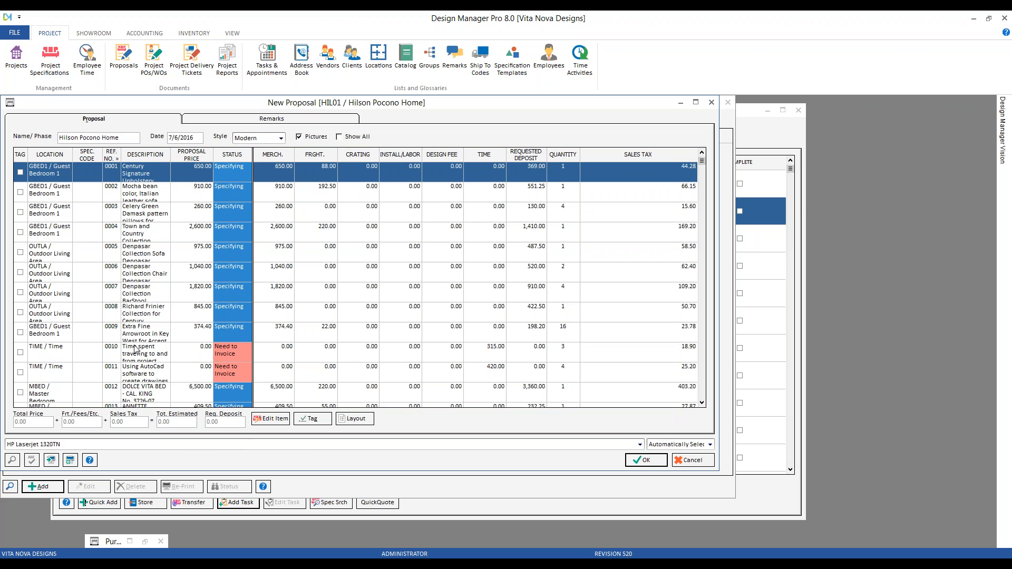
pyautogui.scroll(-2, 134, 349)
pyautogui.click(149, 373)
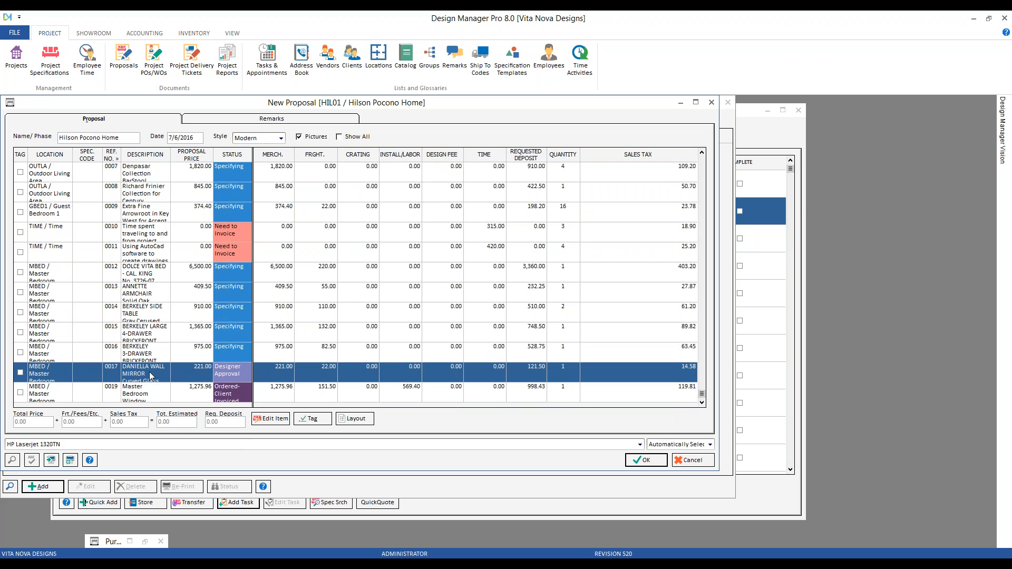
pyautogui.click(21, 372)
pyautogui.click(646, 460)
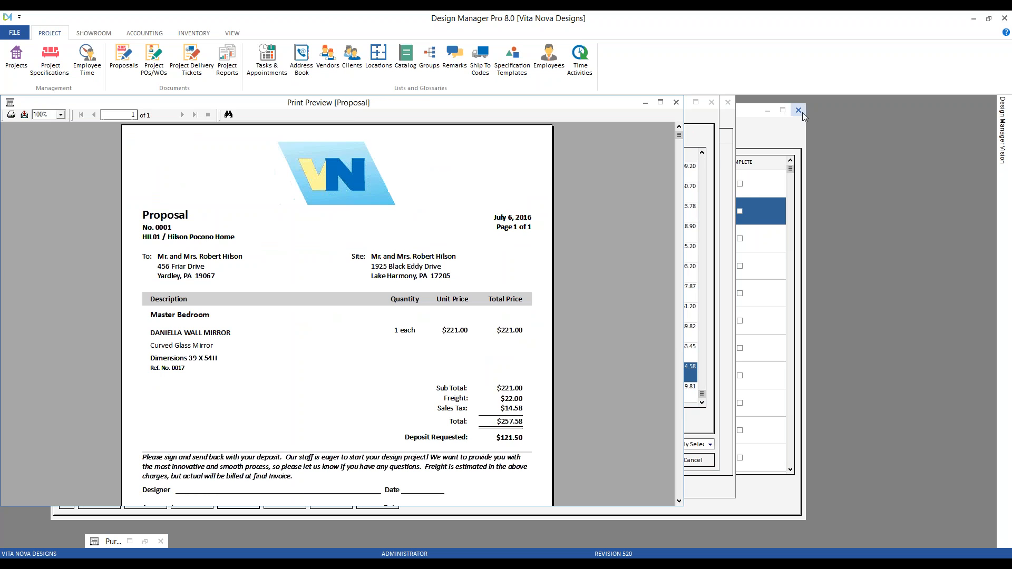
pyautogui.click(799, 111)
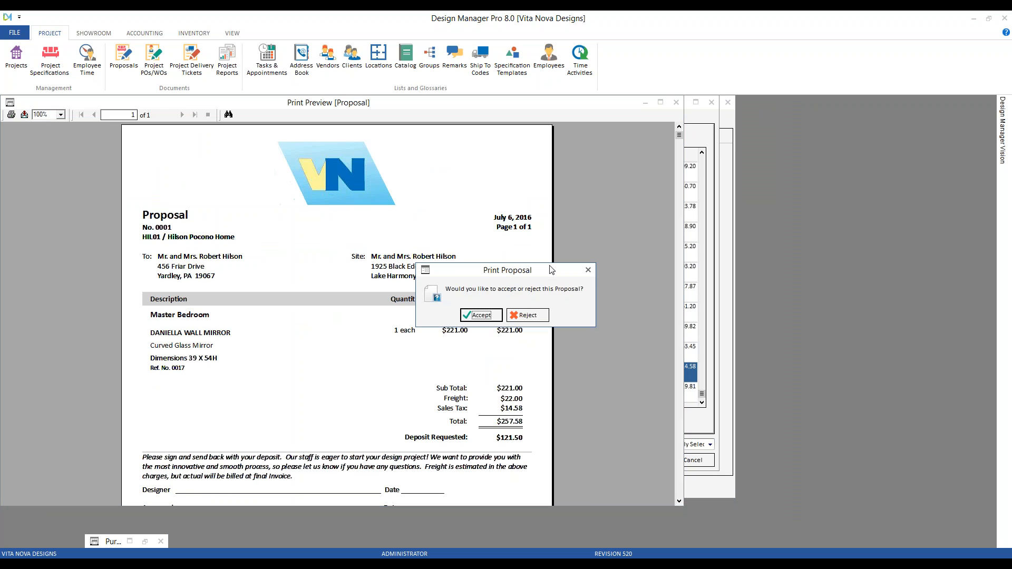
pyautogui.click(486, 313)
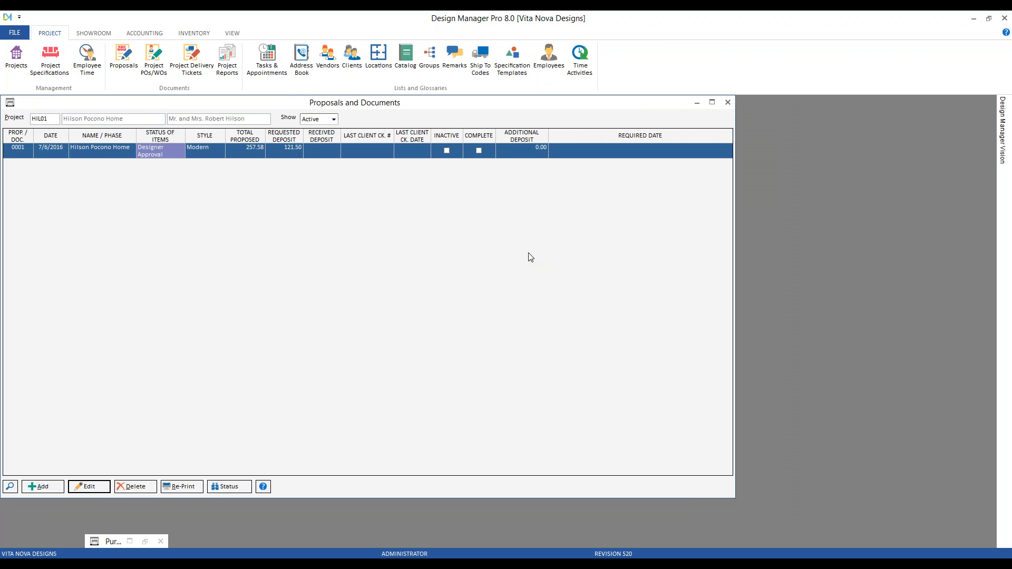
pyautogui.click(727, 102)
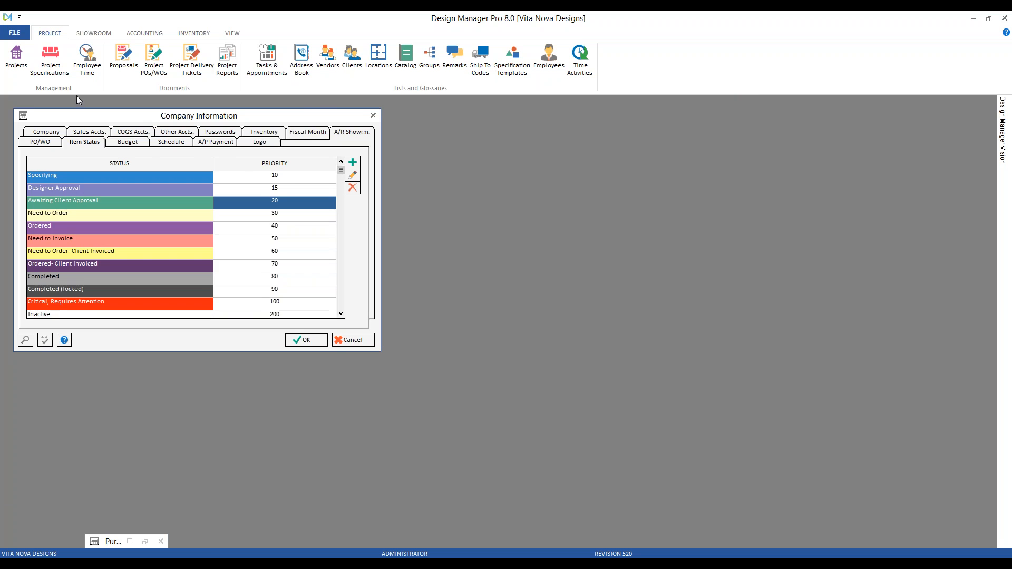
# Manually set the Daniella wall mirror's status to Awaiting Client Approval in the project specifications and close them
pyautogui.click(51, 59)
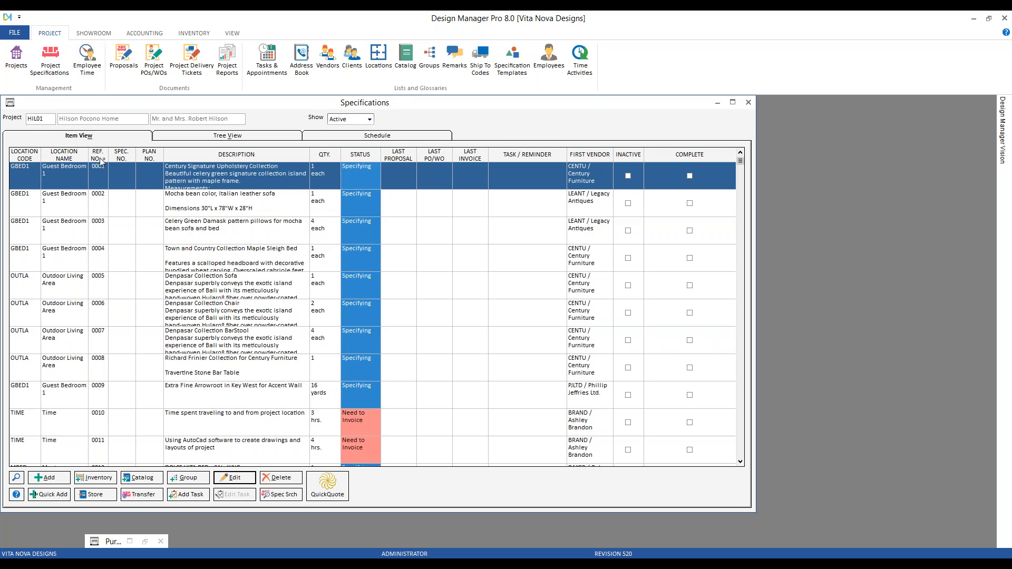
pyautogui.click(101, 156)
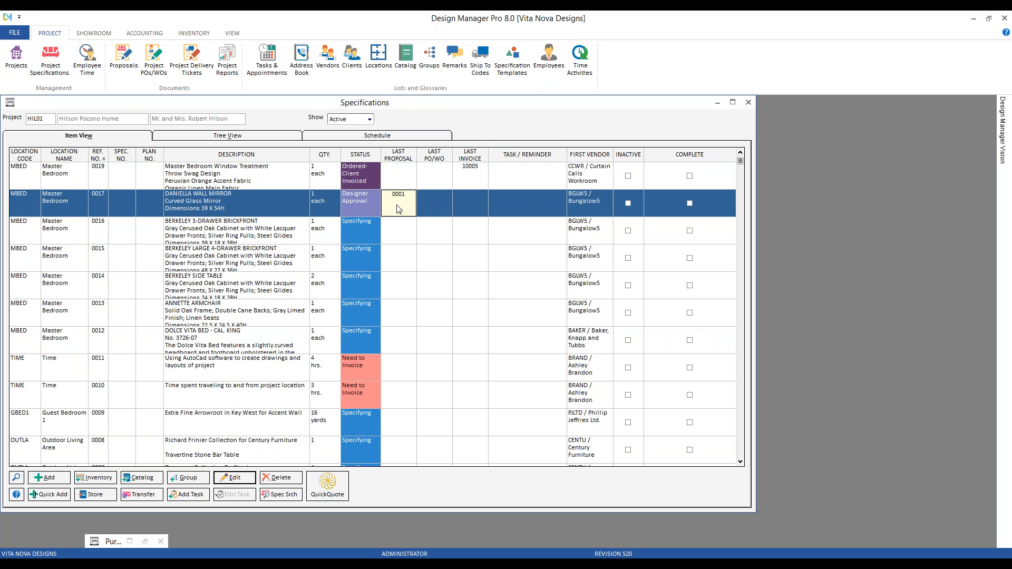
pyautogui.click(358, 202)
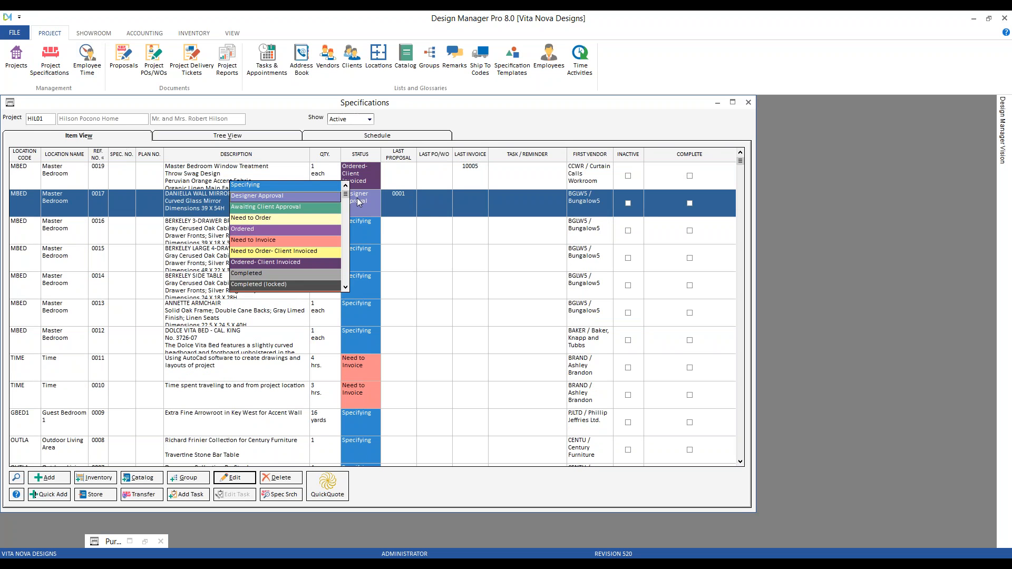
pyautogui.click(251, 208)
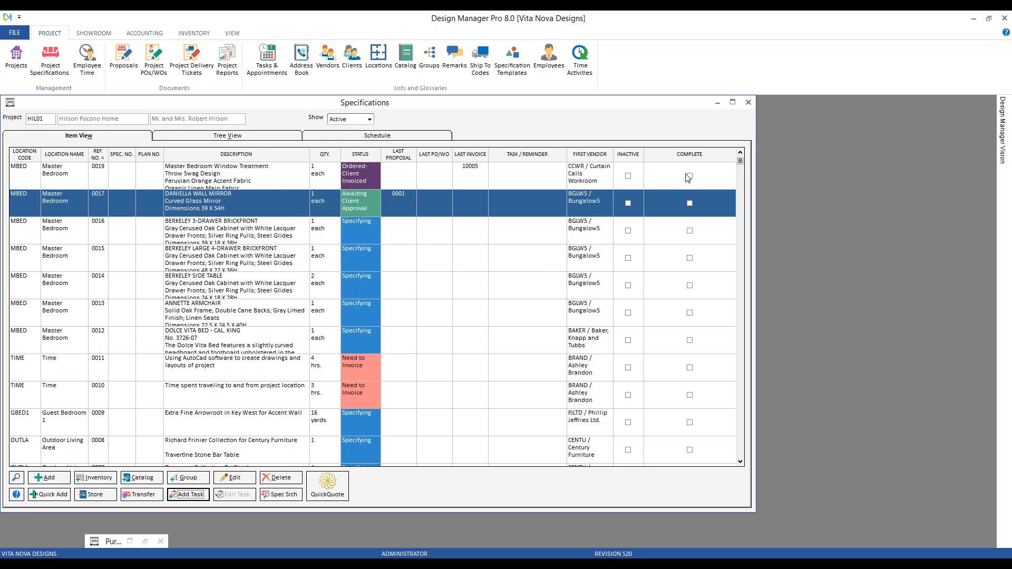
pyautogui.click(747, 102)
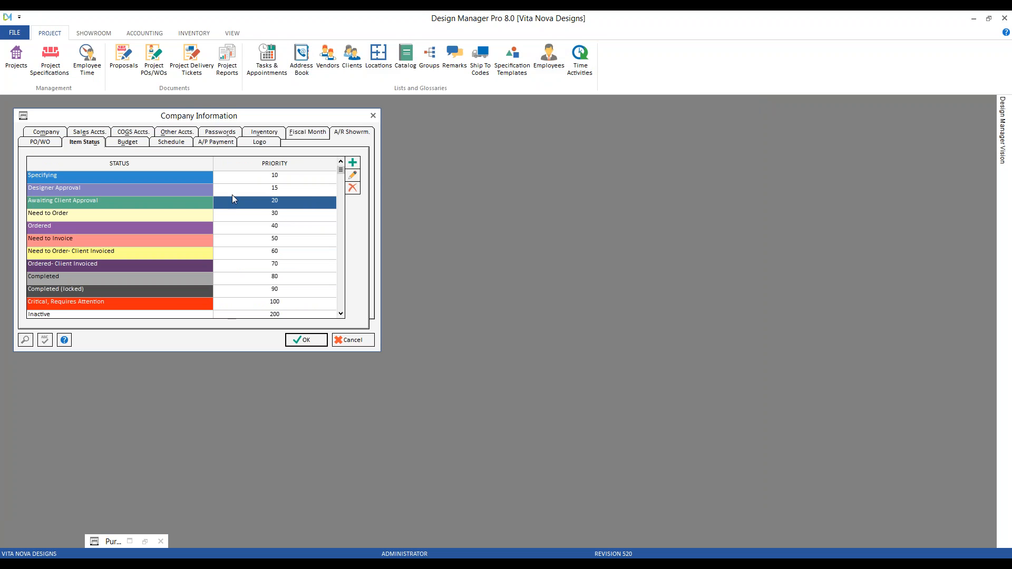
# Review the lock and password-protect options of a blank item status type and discard it
pyautogui.click(352, 162)
pyautogui.moveTo(233, 248); pyautogui.dragTo(258, 122)
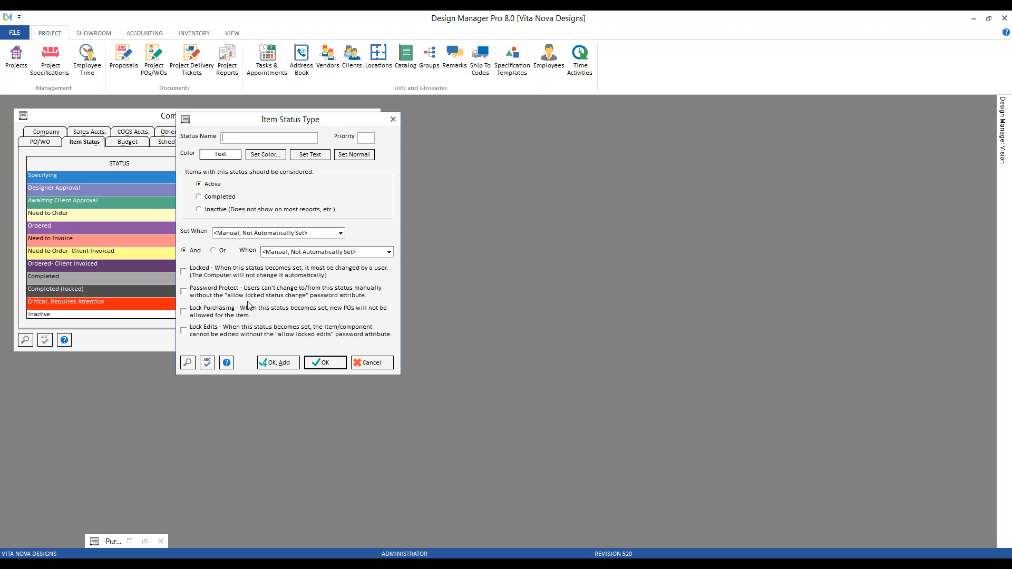
pyautogui.click(370, 363)
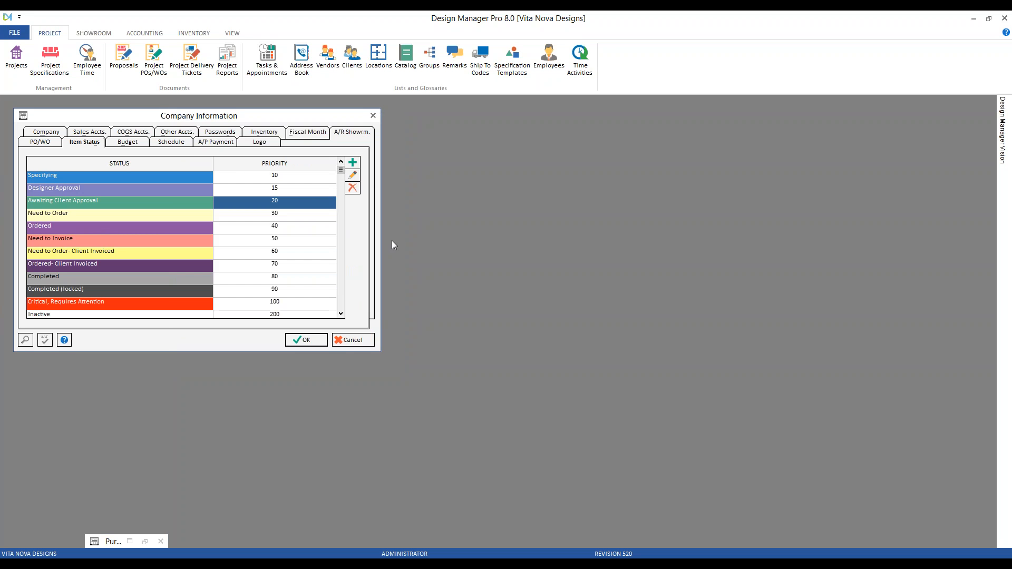
# Examine the Allow Locked Status Change attribute among the senior designer's project specification permissions, cancel, and return to the item status list
pyautogui.click(221, 134)
pyautogui.click(84, 191)
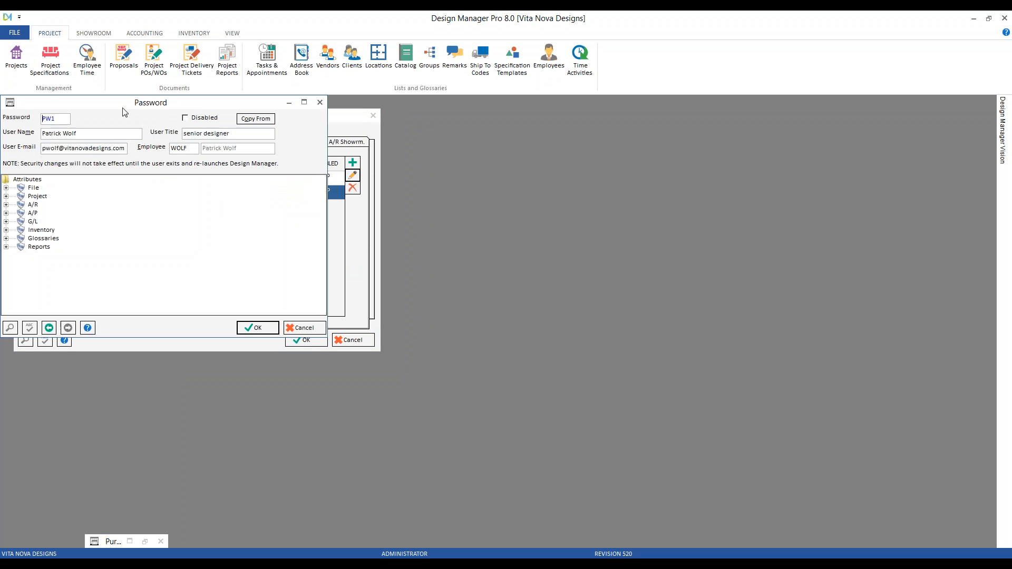
pyautogui.moveTo(118, 104); pyautogui.dragTo(235, 166)
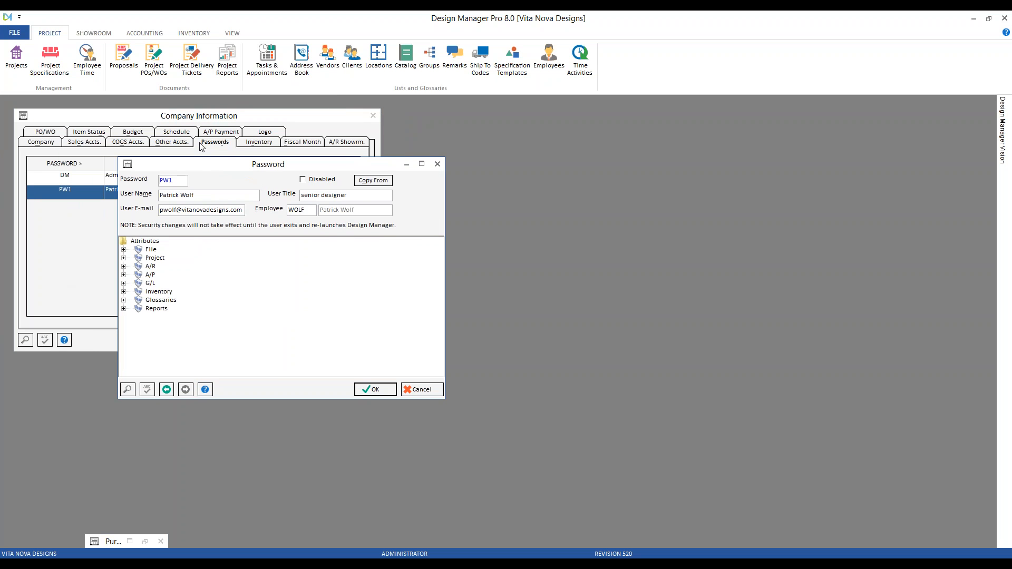
pyautogui.click(124, 258)
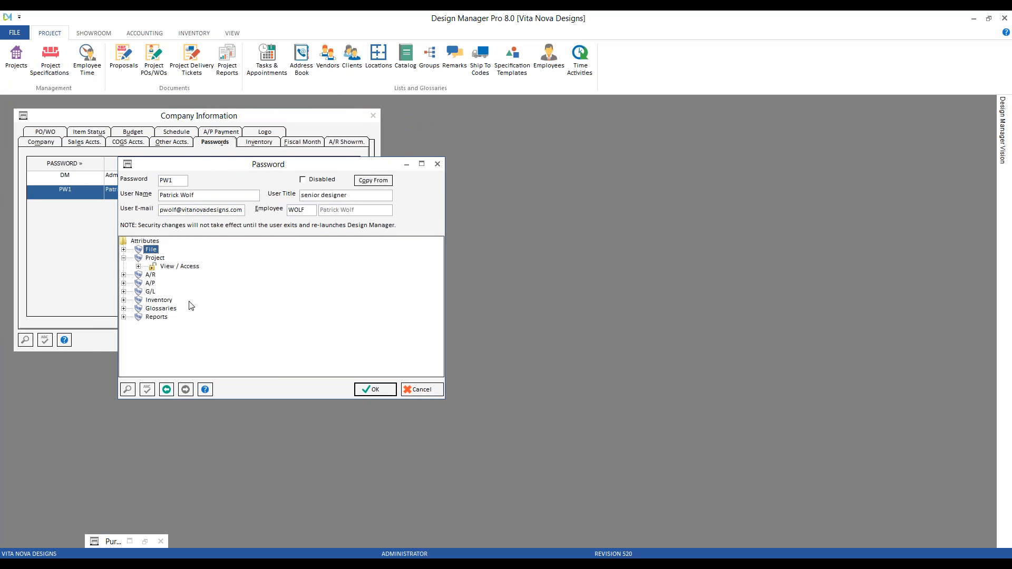
pyautogui.click(138, 267)
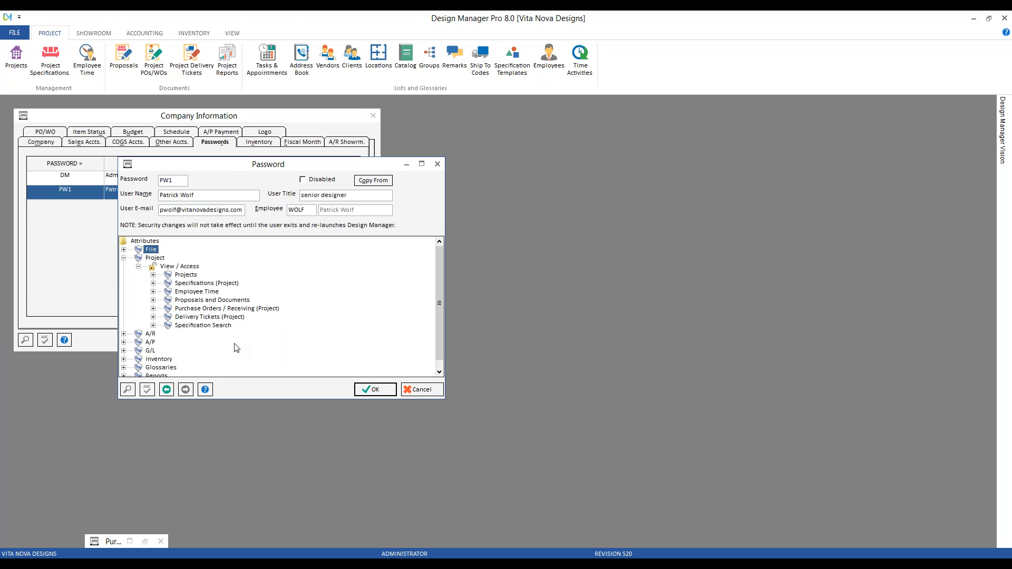
pyautogui.click(152, 283)
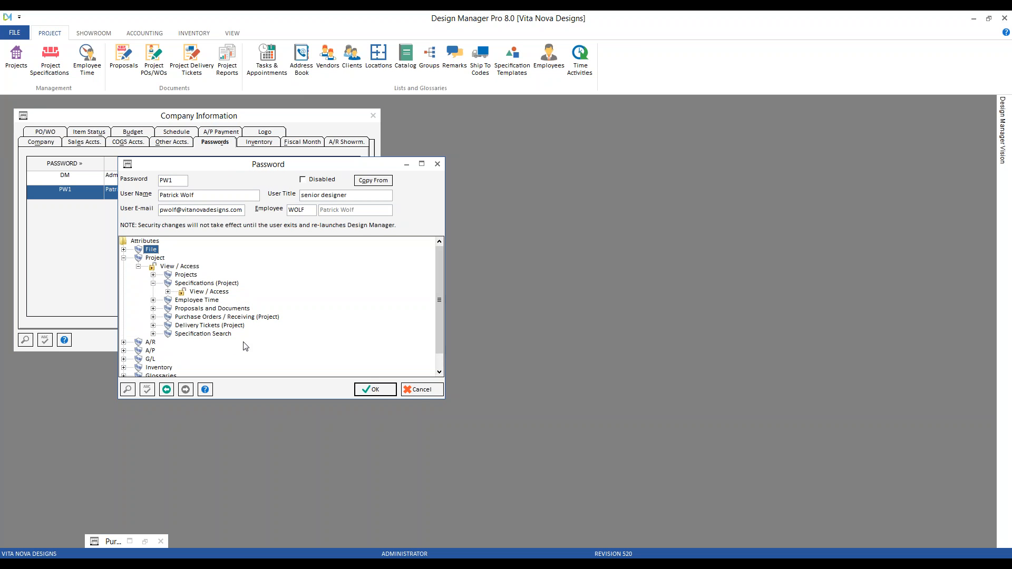
pyautogui.click(168, 291)
pyautogui.click(271, 311)
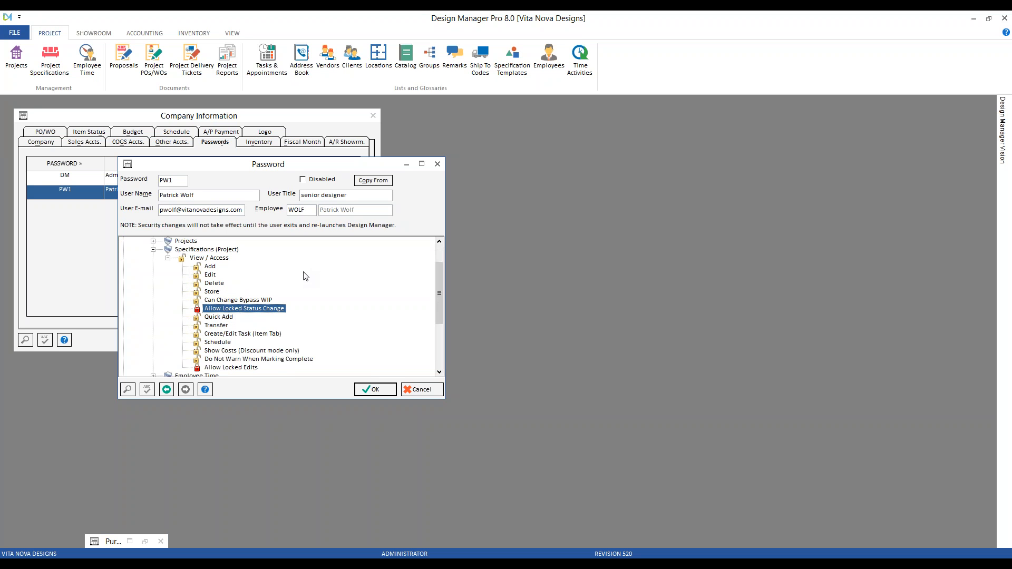
pyautogui.click(425, 391)
pyautogui.click(89, 131)
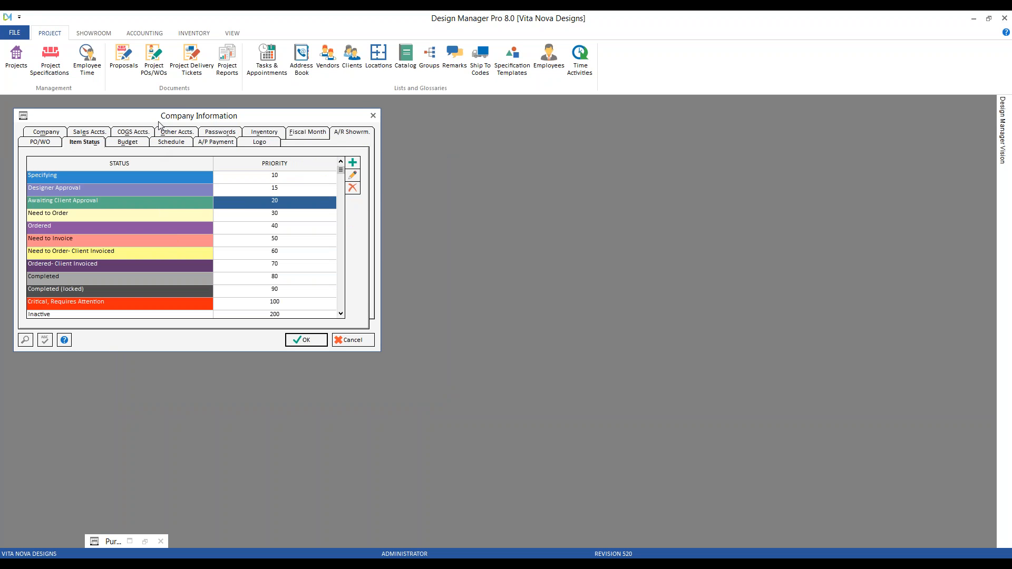
# Add a new item status type named Prebilling Preview with priority 45 and a light cyan color
pyautogui.click(352, 163)
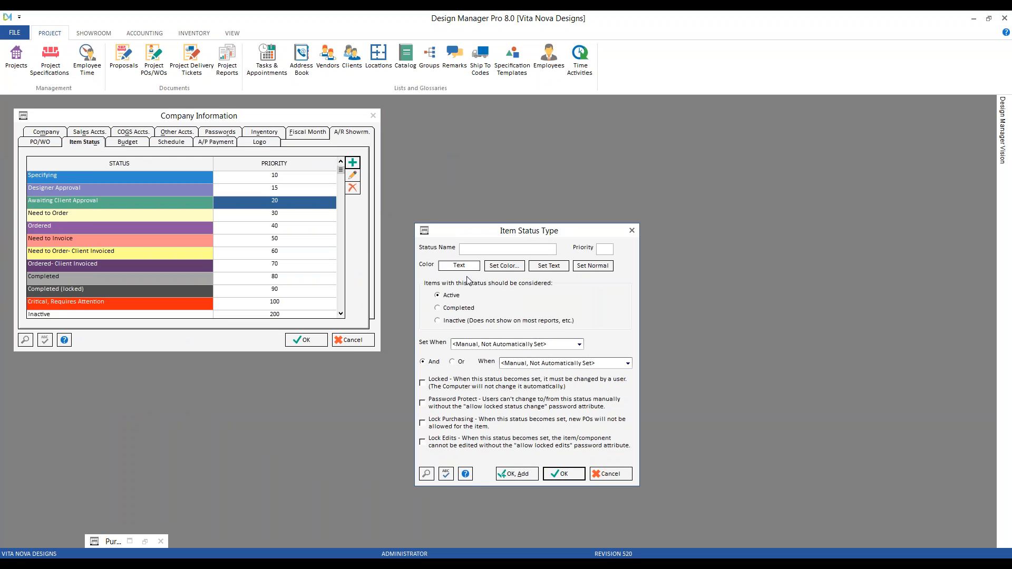
pyautogui.write('Pre')
pyautogui.press('BackSpace')
pyautogui.press('BackSpace')
pyautogui.press('BackSpace')
pyautogui.write('Prebilling Preview')
pyautogui.click(608, 248)
pyautogui.write('45')
pyautogui.click(520, 272)
pyautogui.click(482, 255)
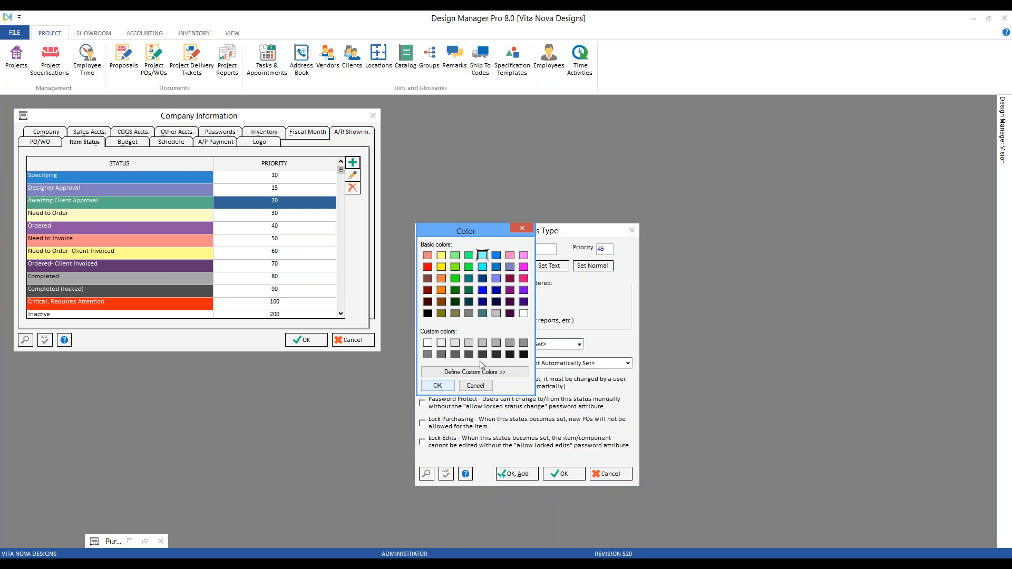
pyautogui.click(437, 385)
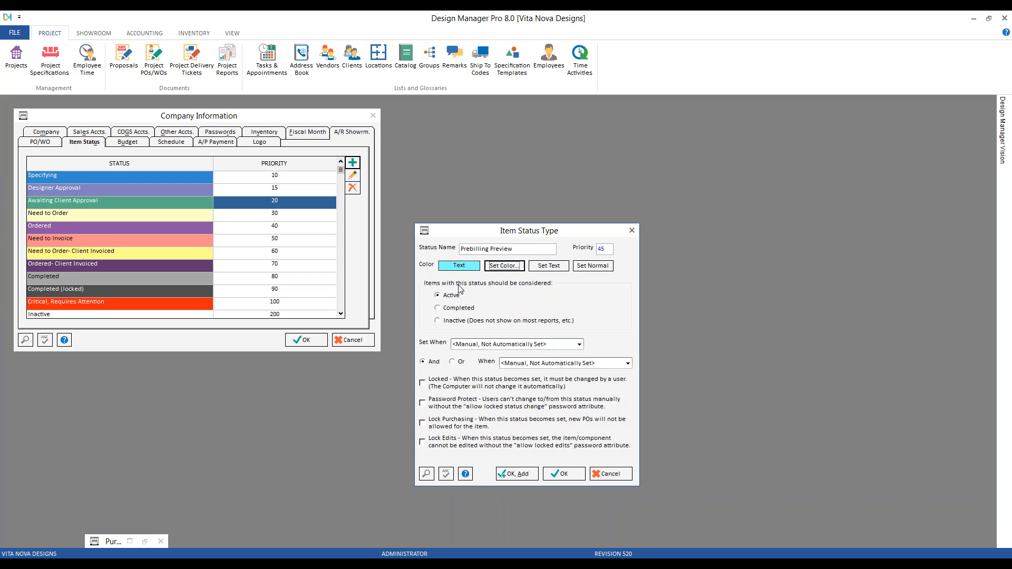
# Set the Prebilling Preview status to apply when Vendor Invoice Posted, enable Password Protect, and save it
pyautogui.click(471, 345)
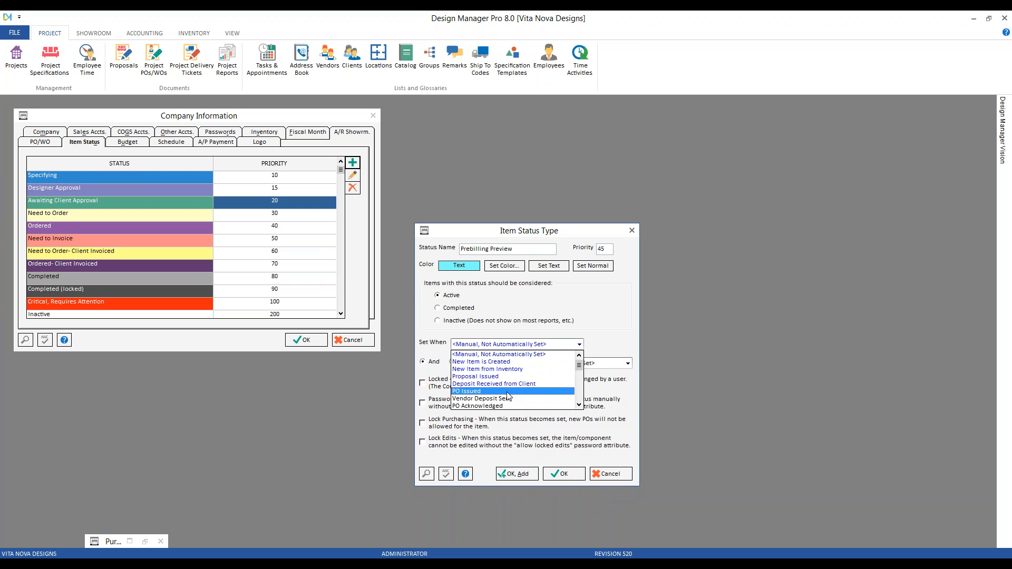
pyautogui.scroll(-5, 509, 396)
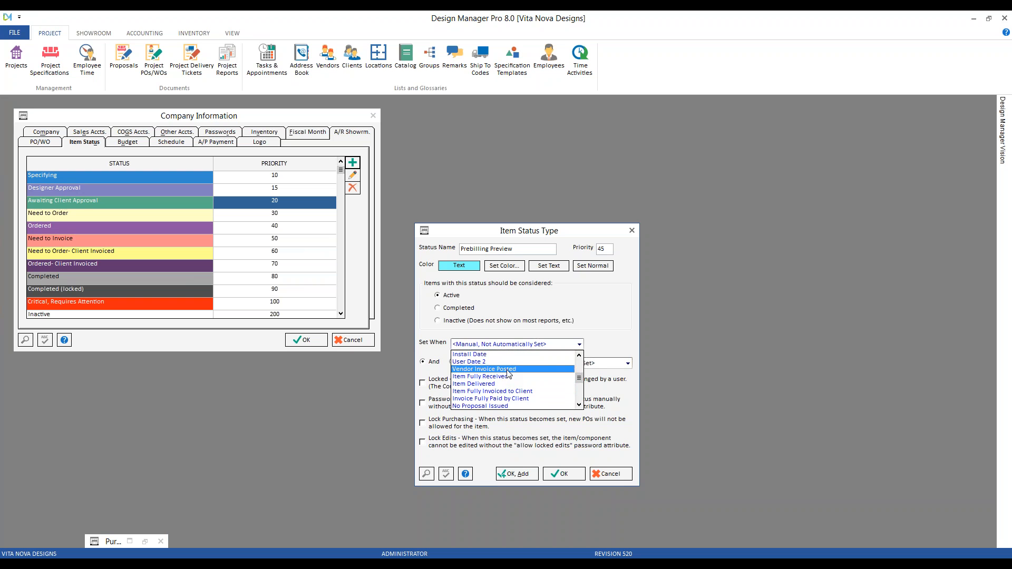
pyautogui.click(507, 371)
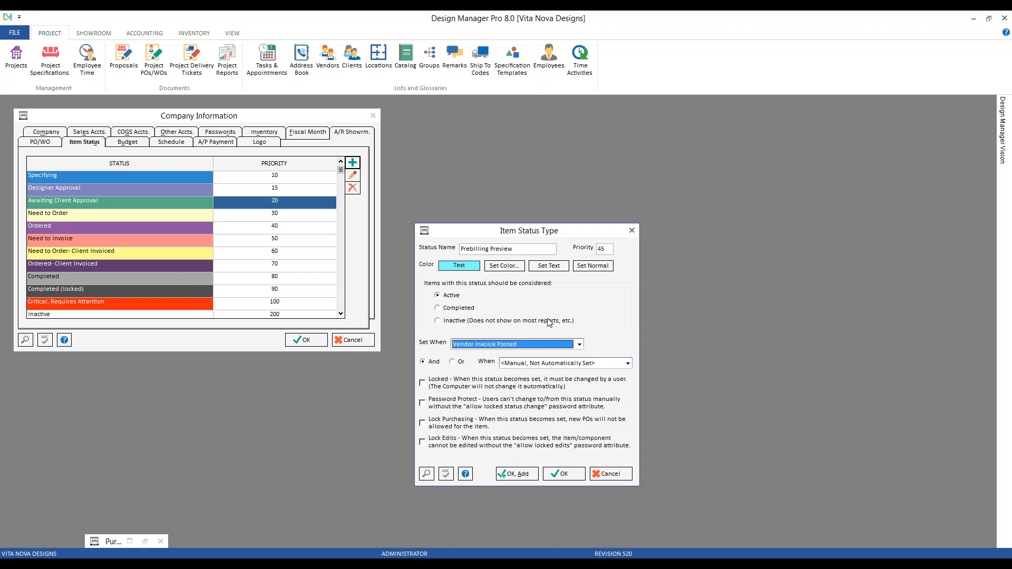
pyautogui.click(427, 402)
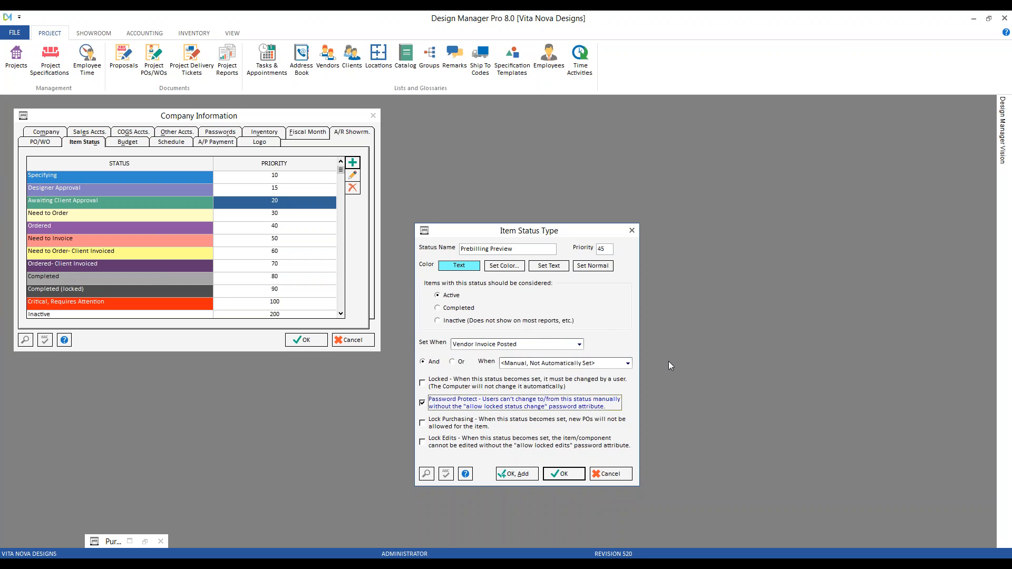
pyautogui.click(563, 474)
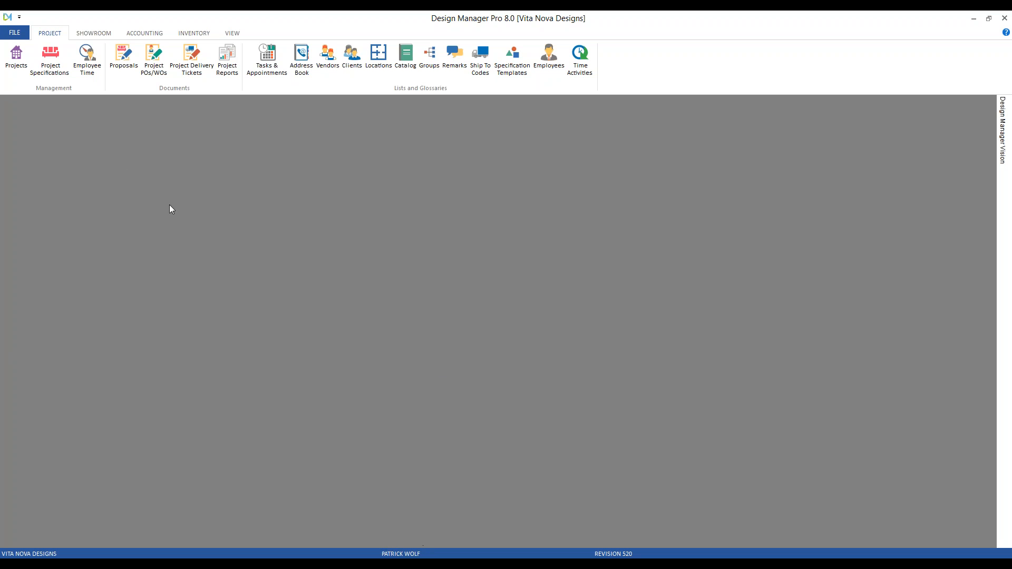
# Open the specifications of project HIL01 under the restricted user login and sort the items by descending reference number
pyautogui.click(50, 57)
pyautogui.write('HIL01')
pyautogui.press('Tab')
pyautogui.click(101, 154)
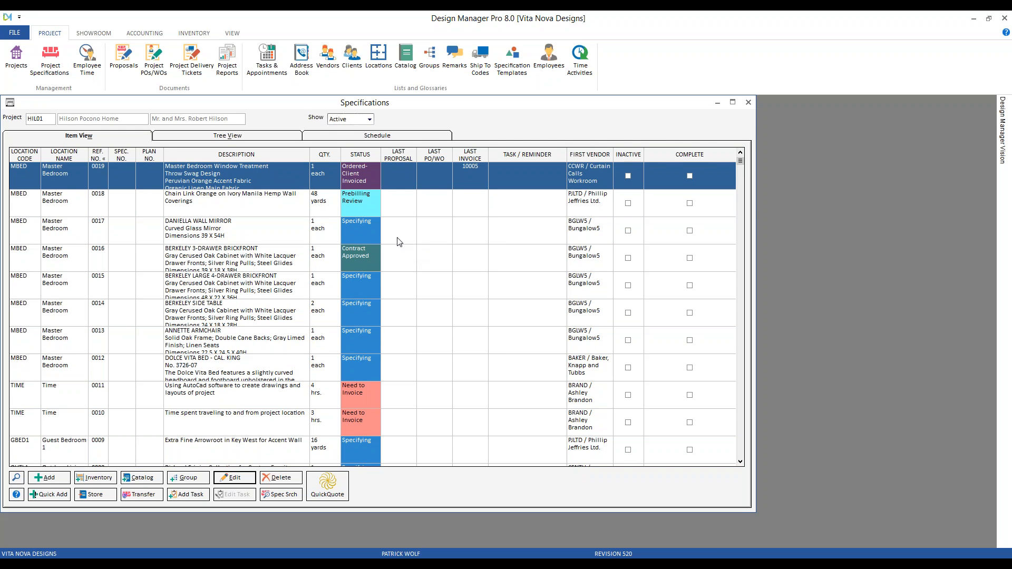
# Try to change the status of the Chain Link wall coverings, ref. no. 0018, to Ordered
pyautogui.click(367, 207)
pyautogui.click(367, 207)
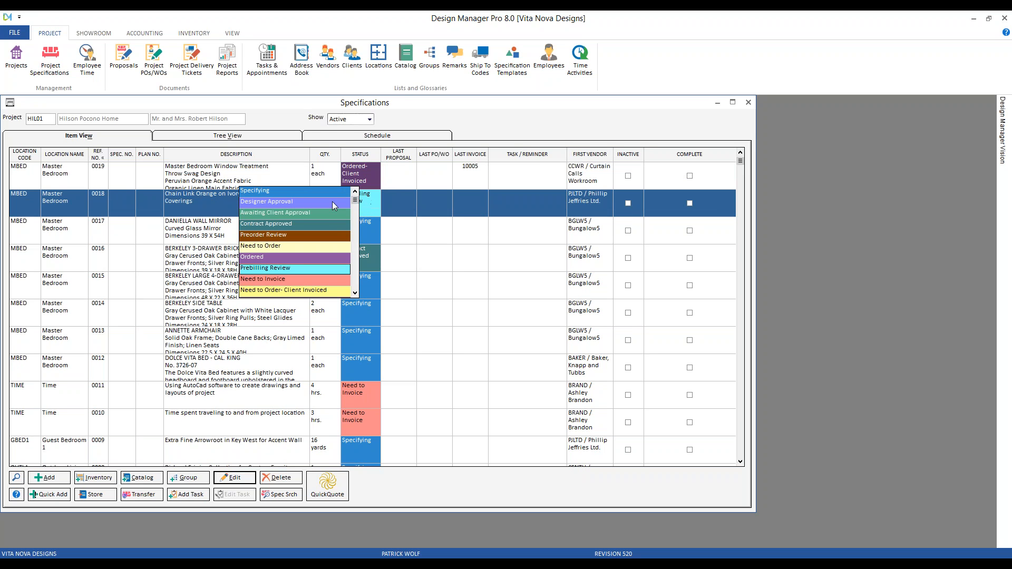
pyautogui.click(296, 257)
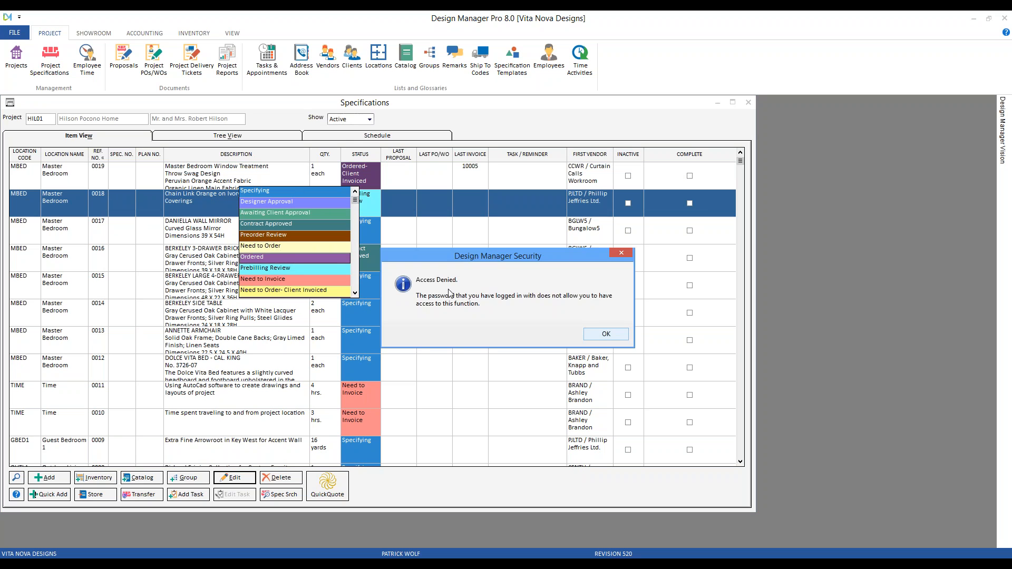
pyautogui.click(597, 335)
# Try to set the Daniella wall mirror's status to Prebilling Review as the restricted user, and close the specifications
pyautogui.click(222, 232)
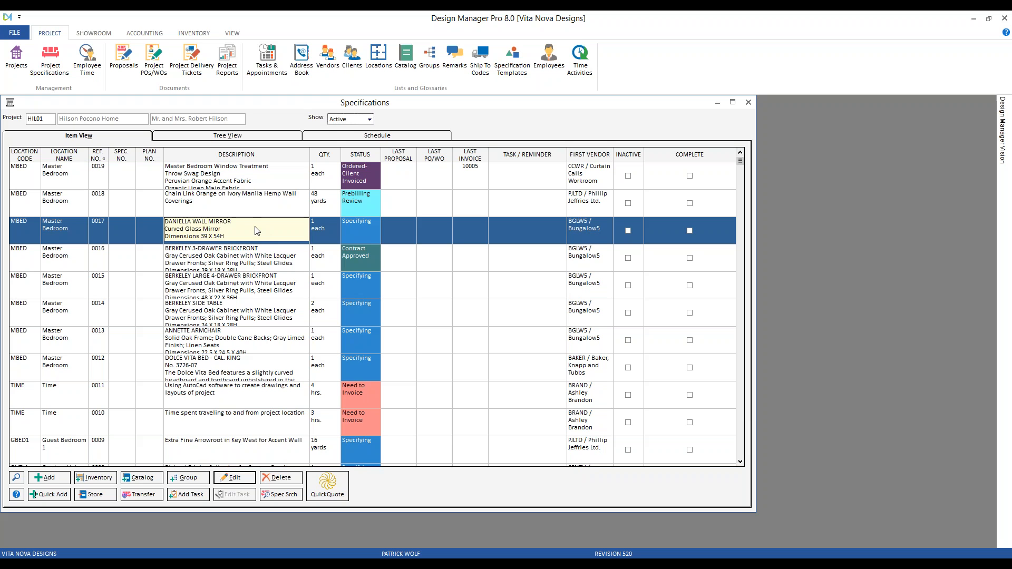
pyautogui.click(353, 227)
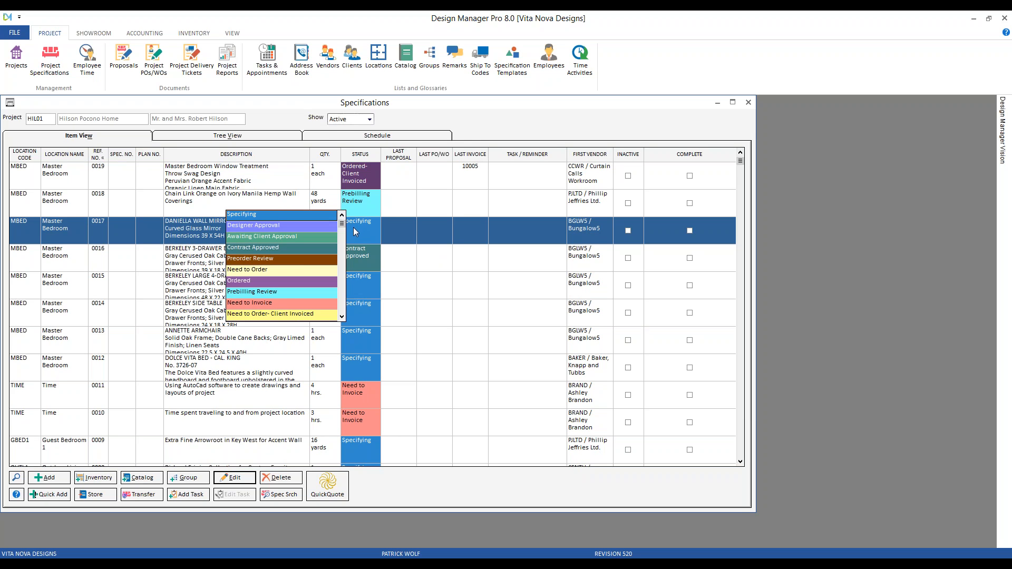
pyautogui.click(286, 291)
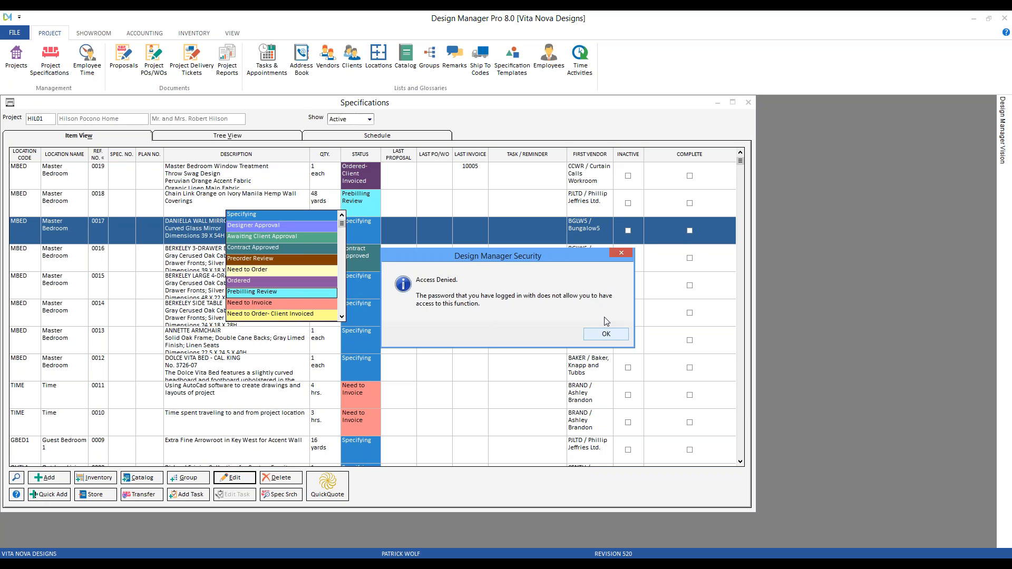
pyautogui.click(611, 335)
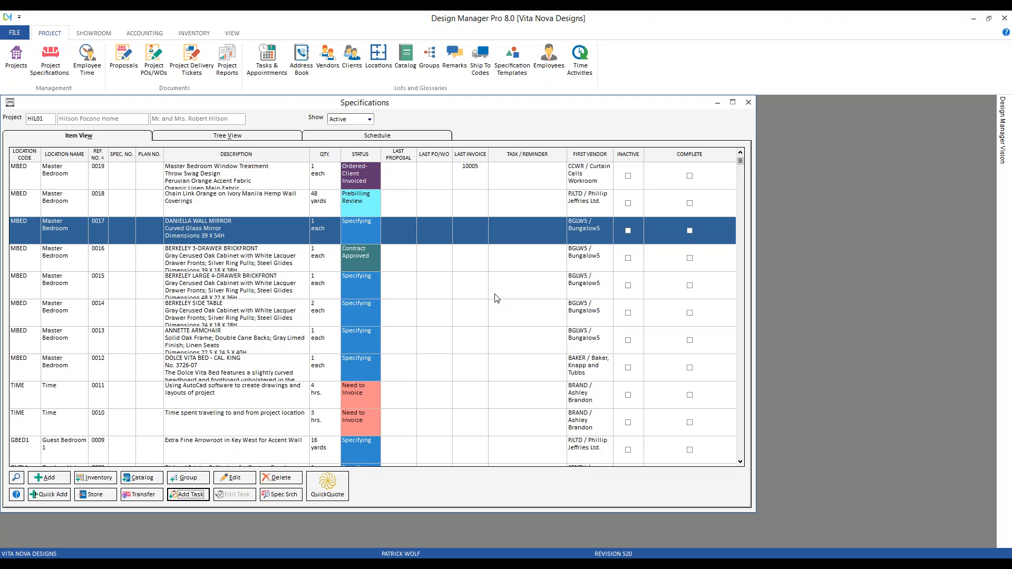
pyautogui.click(747, 102)
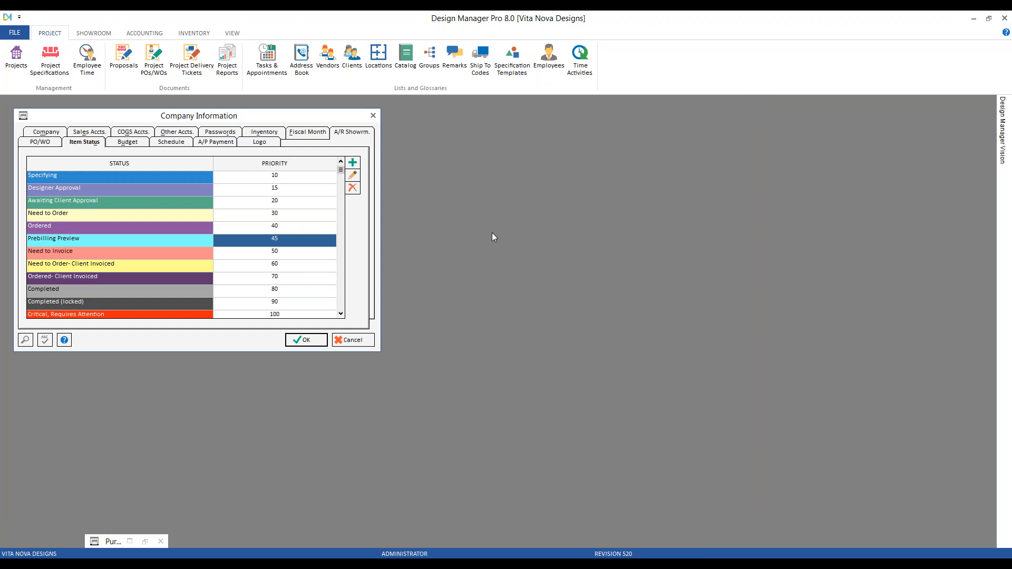
# Add a new item status type named Preorder Review with priority 25, a brown color and white text
pyautogui.click(353, 163)
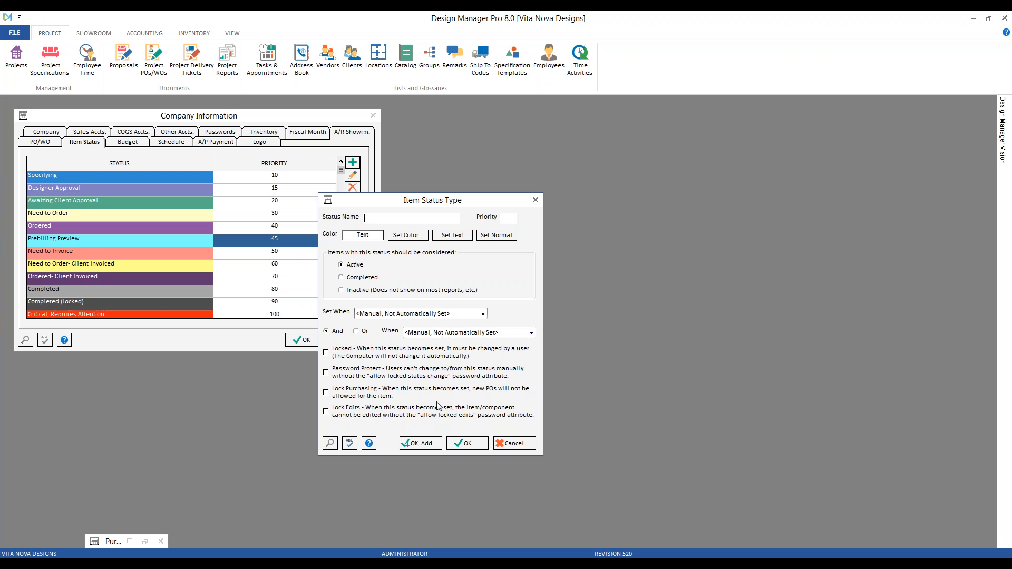
pyautogui.write('Preorder Review')
pyautogui.press('Tab')
pyautogui.press('Tab')
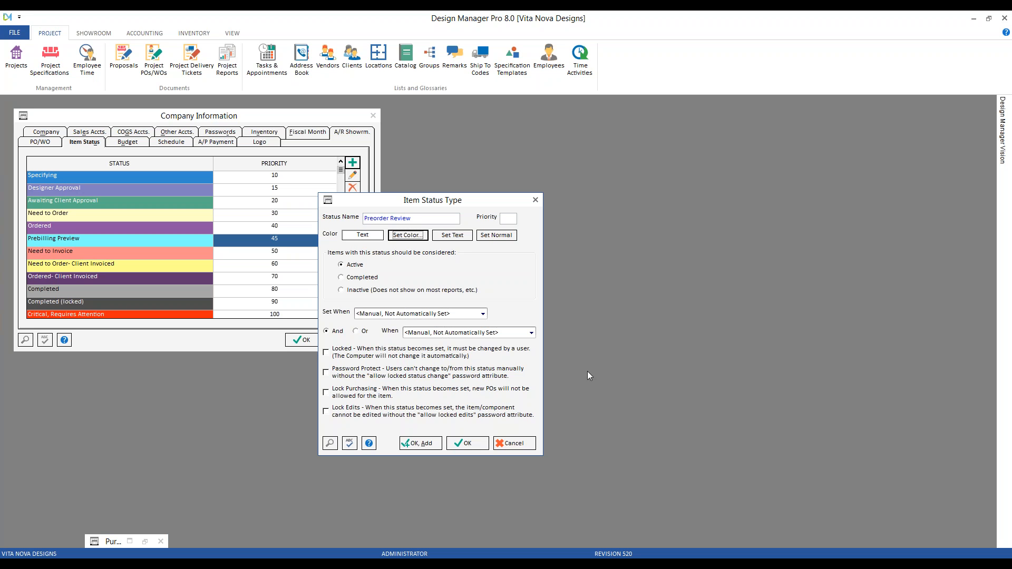
pyautogui.click(506, 219)
pyautogui.write('25')
pyautogui.click(420, 235)
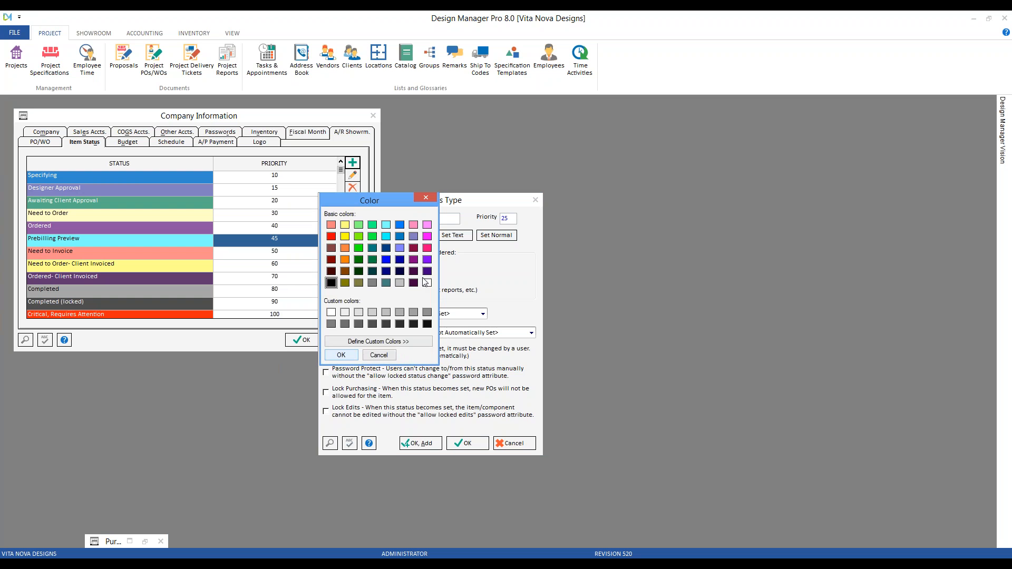
pyautogui.click(345, 271)
pyautogui.click(343, 356)
pyautogui.click(452, 236)
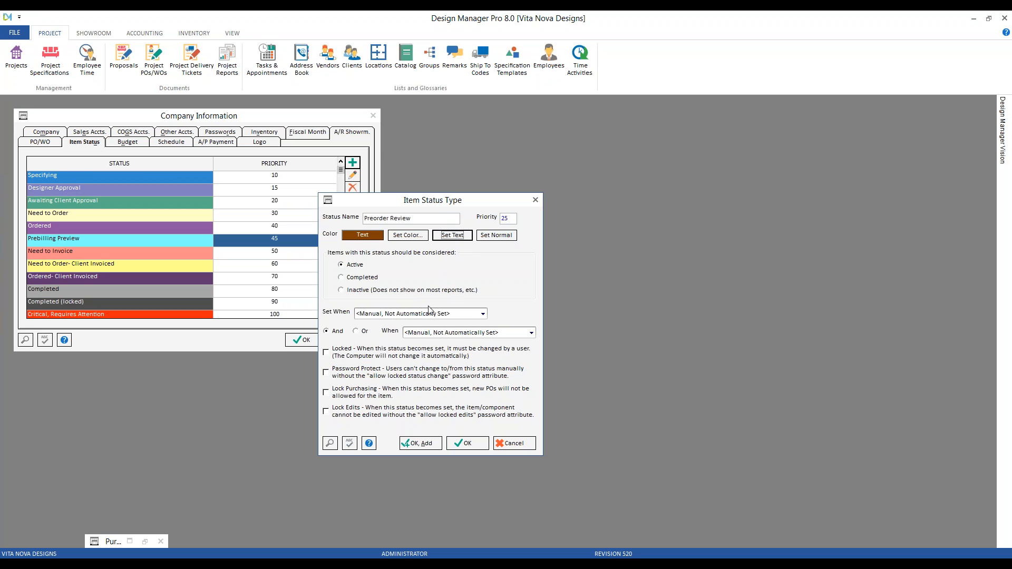
# Set the Preorder Review status to apply when Deposit Received from Client, enable Lock Purchasing, and save it
pyautogui.click(483, 314)
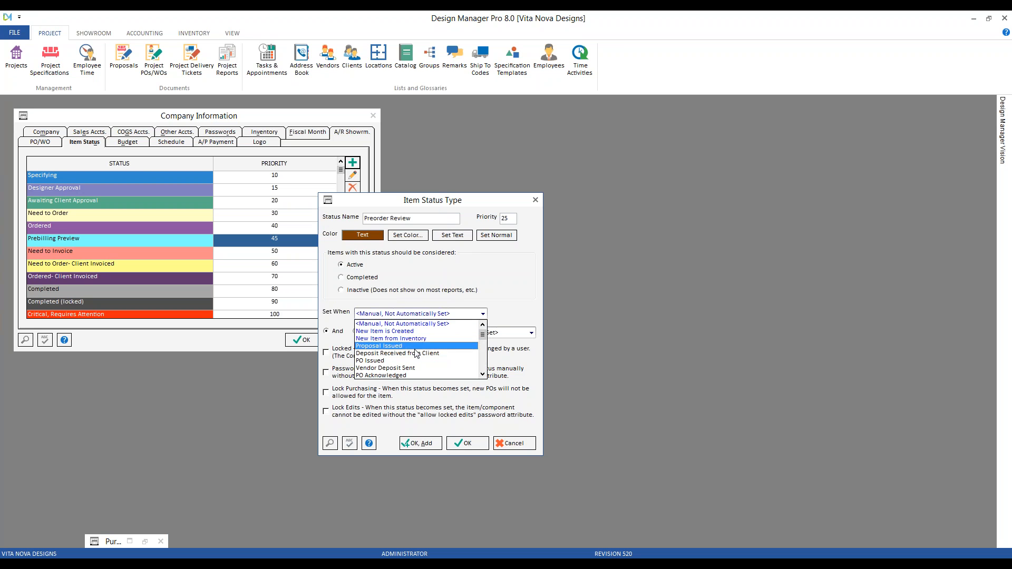
pyautogui.click(443, 353)
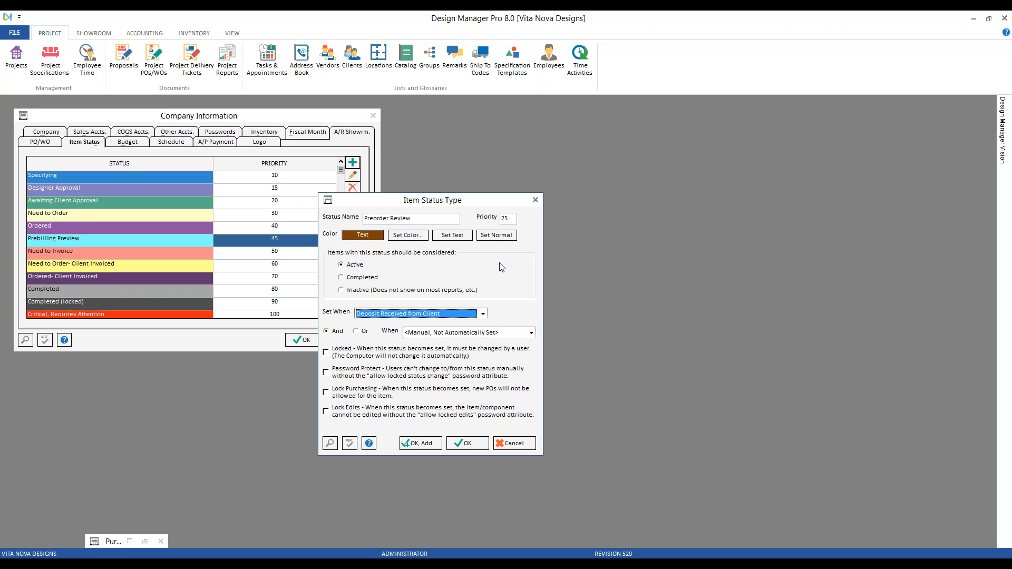
pyautogui.click(356, 393)
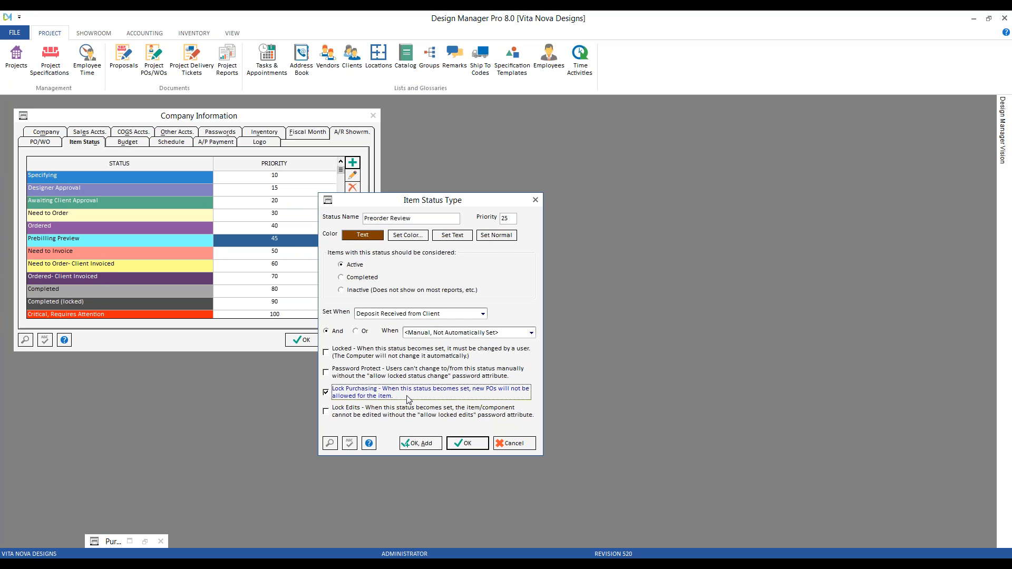
pyautogui.click(471, 445)
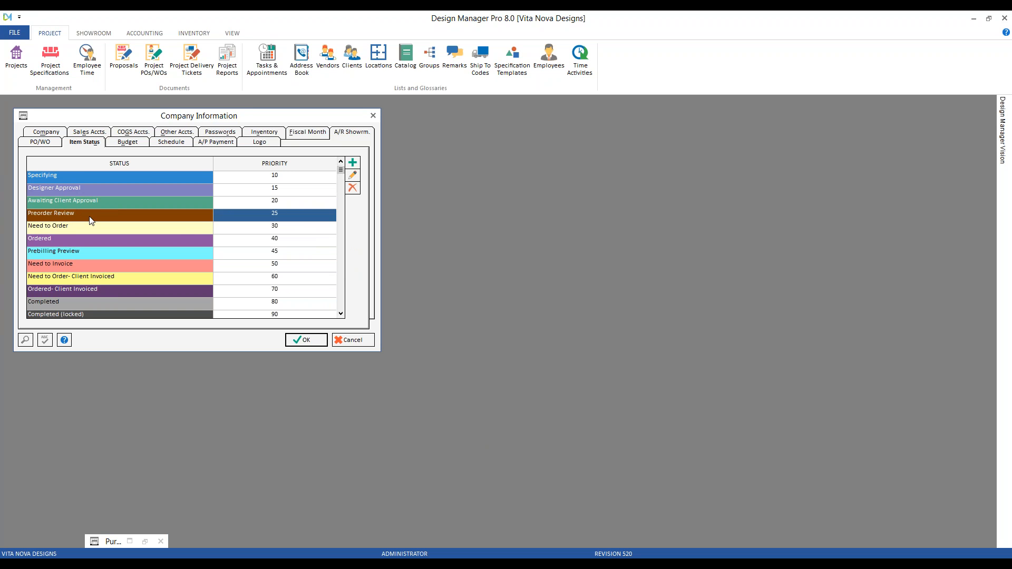
pyautogui.click(240, 205)
pyautogui.click(248, 228)
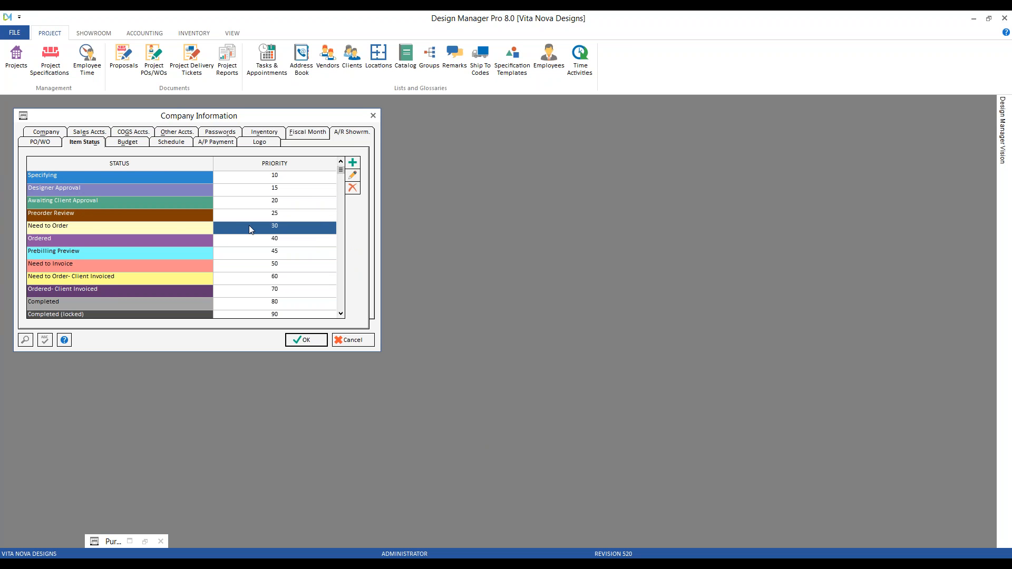
# Open project HIL01's specifications as administrator and sort the items by descending reference number
pyautogui.click(51, 59)
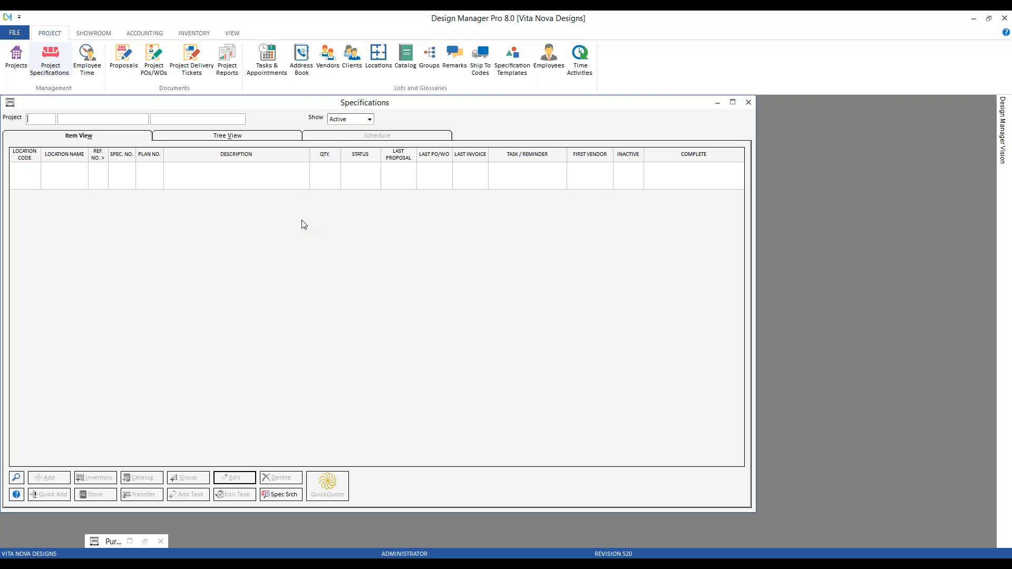
pyautogui.write('HIL01')
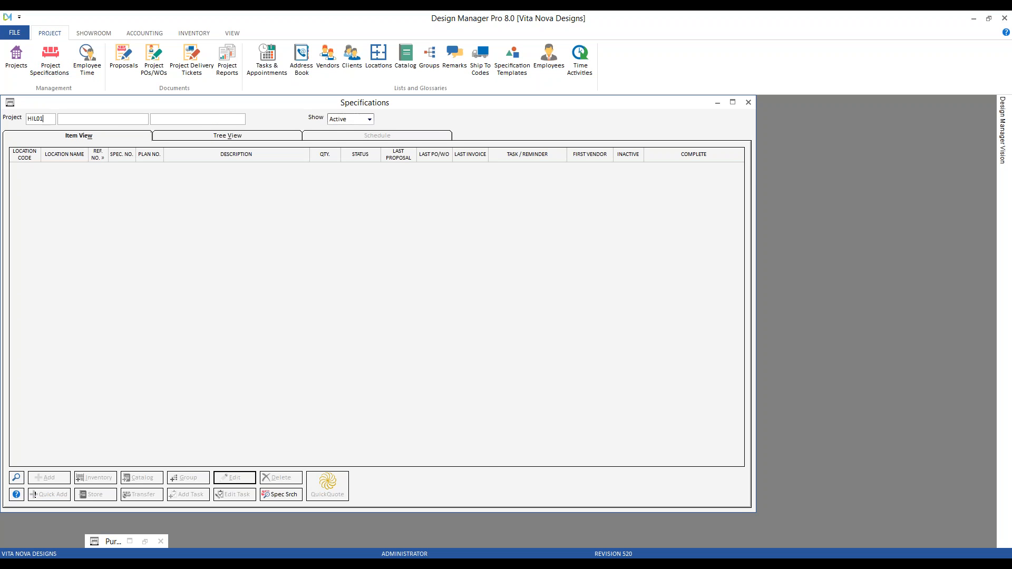
pyautogui.press('Tab')
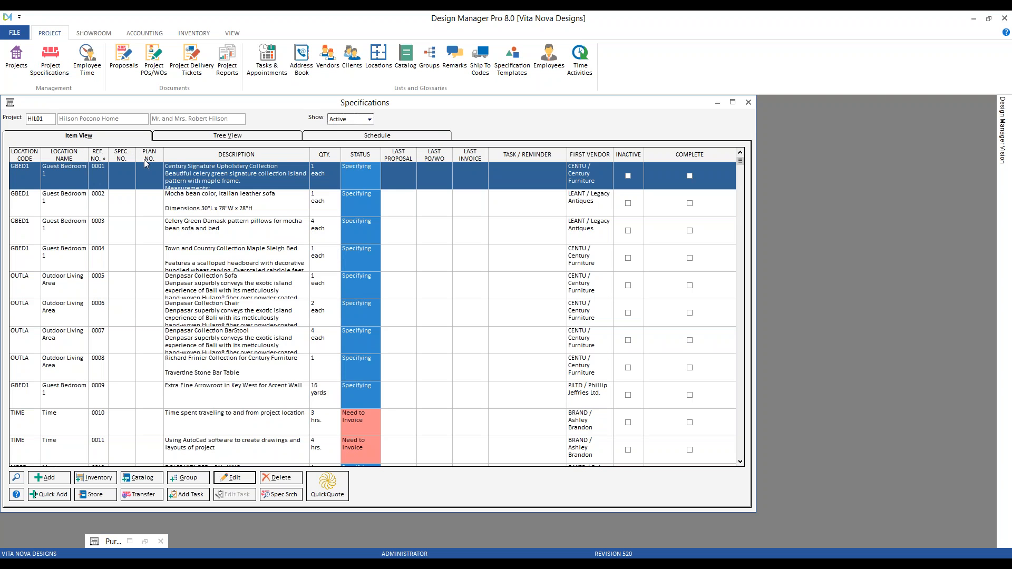
pyautogui.click(101, 155)
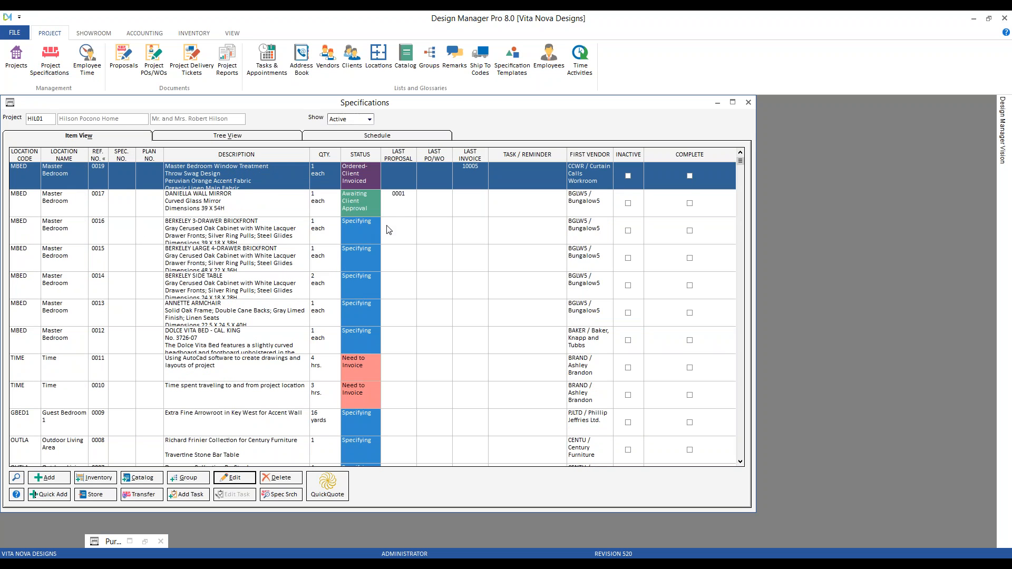
# Manually set the Berkeley 3-drawer brickfront, ref. no. 0016, to the Preorder Review status and close the specifications
pyautogui.click(364, 232)
pyautogui.click(363, 232)
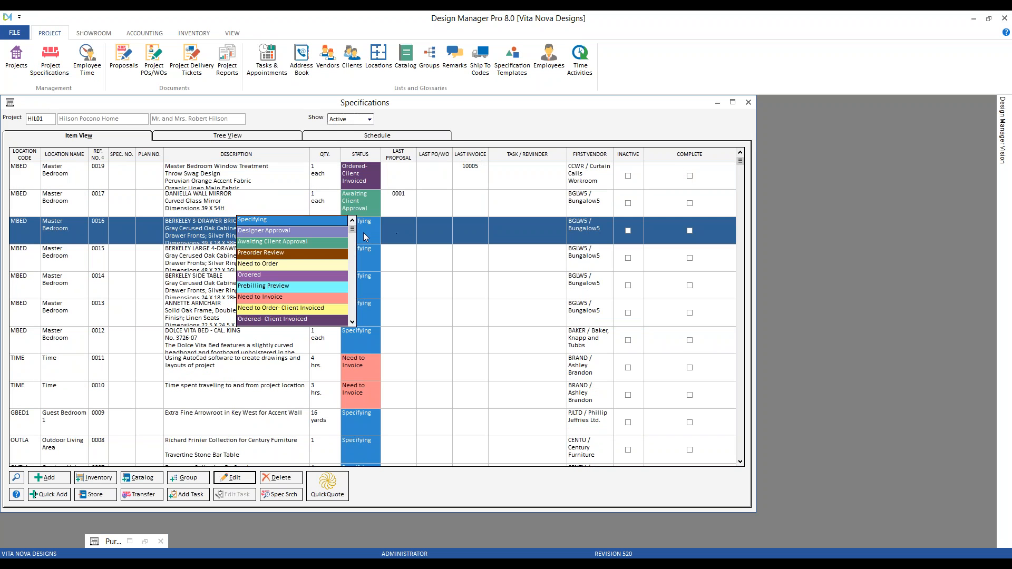
pyautogui.click(287, 256)
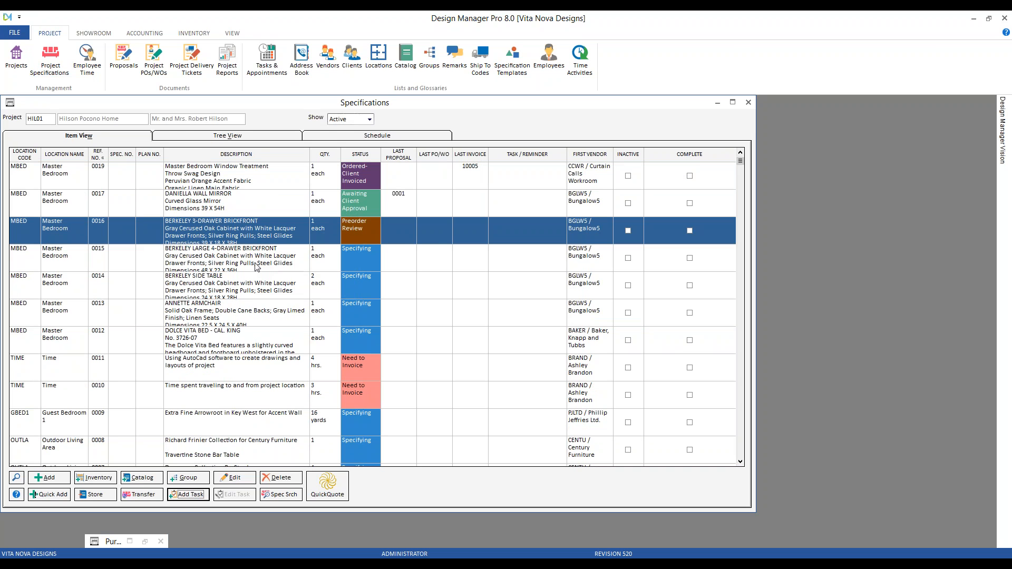
pyautogui.click(748, 102)
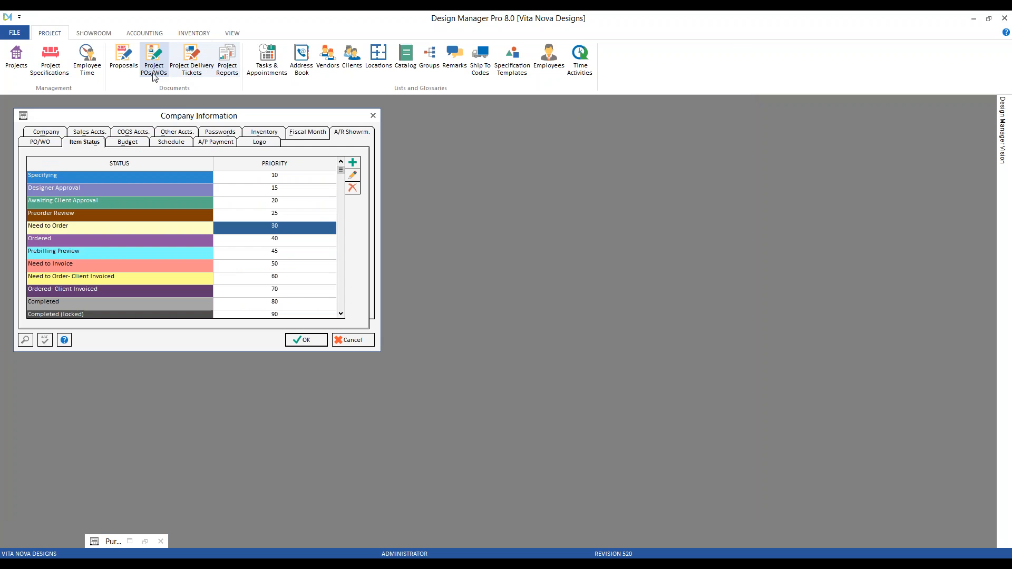
# Start a new purchase order for project HIL01 and try to tag the Berkeley 3-drawer brickfront, component 0016/001
pyautogui.click(154, 59)
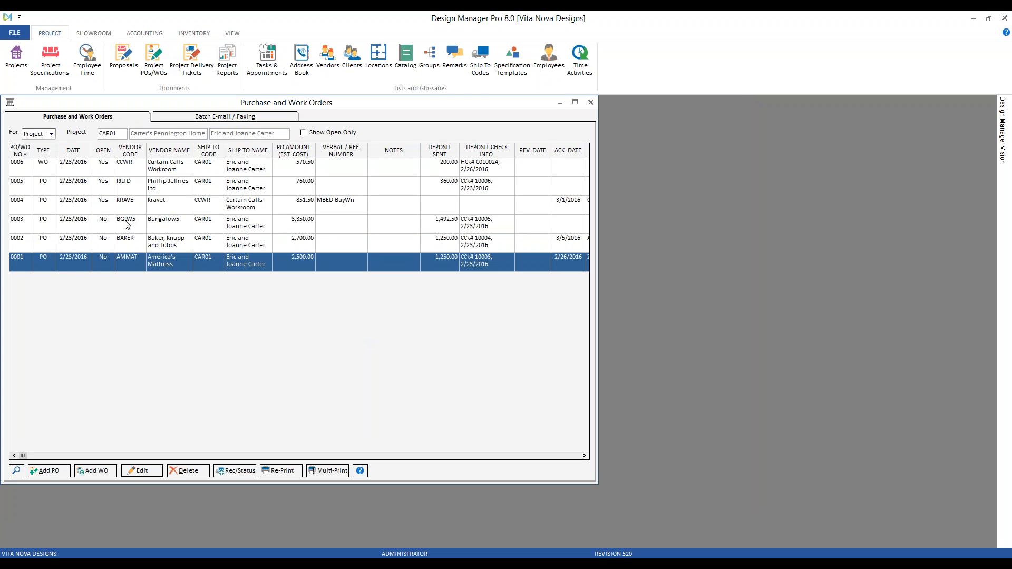
pyautogui.doubleClick(112, 133)
pyautogui.write('HIL01')
pyautogui.press('Tab')
pyautogui.click(55, 470)
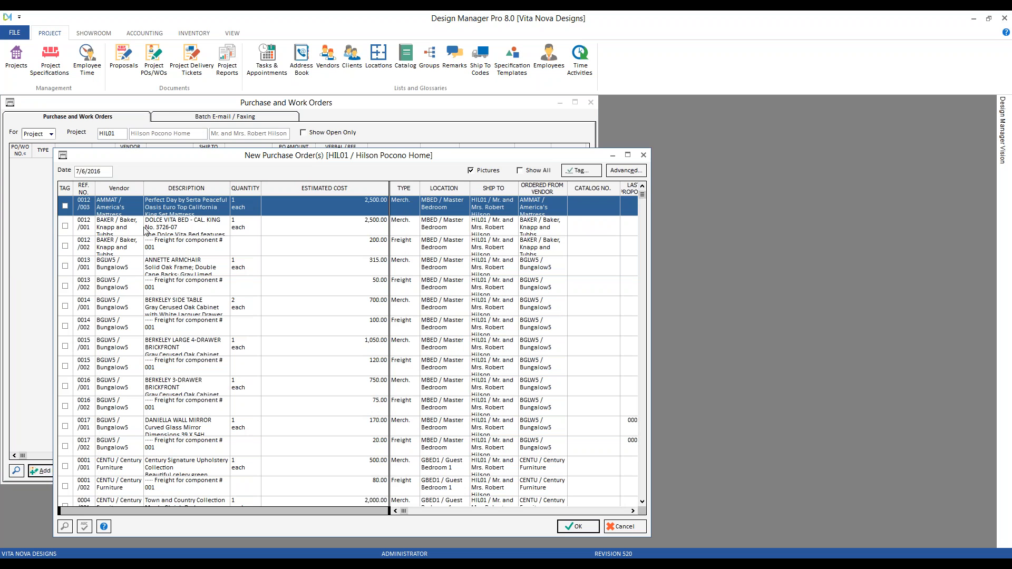
pyautogui.click(65, 386)
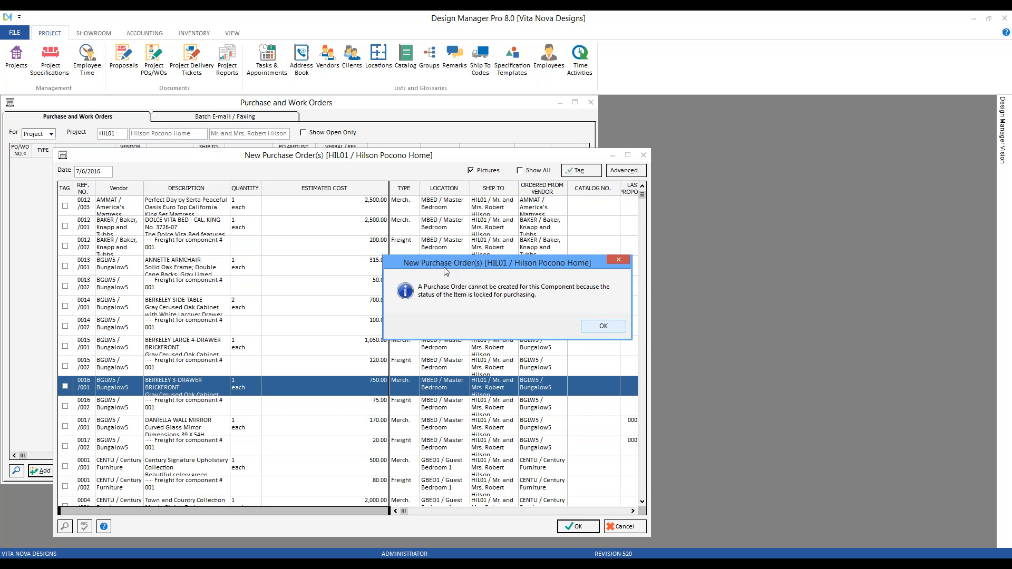
# Cancel the new purchase order for project HIL01 and close the purchase and work orders
pyautogui.click(604, 327)
pyautogui.click(629, 527)
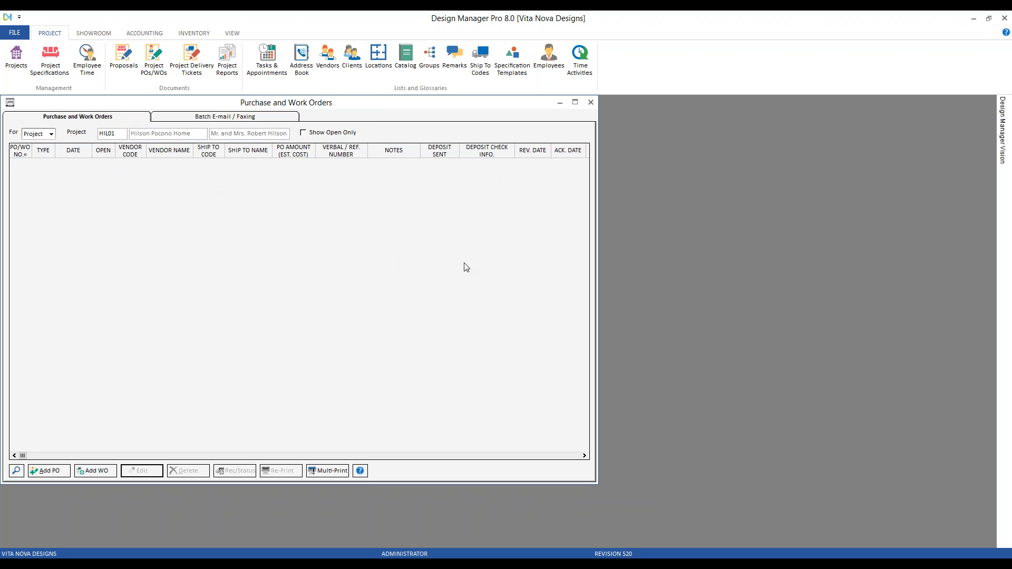
pyautogui.click(590, 103)
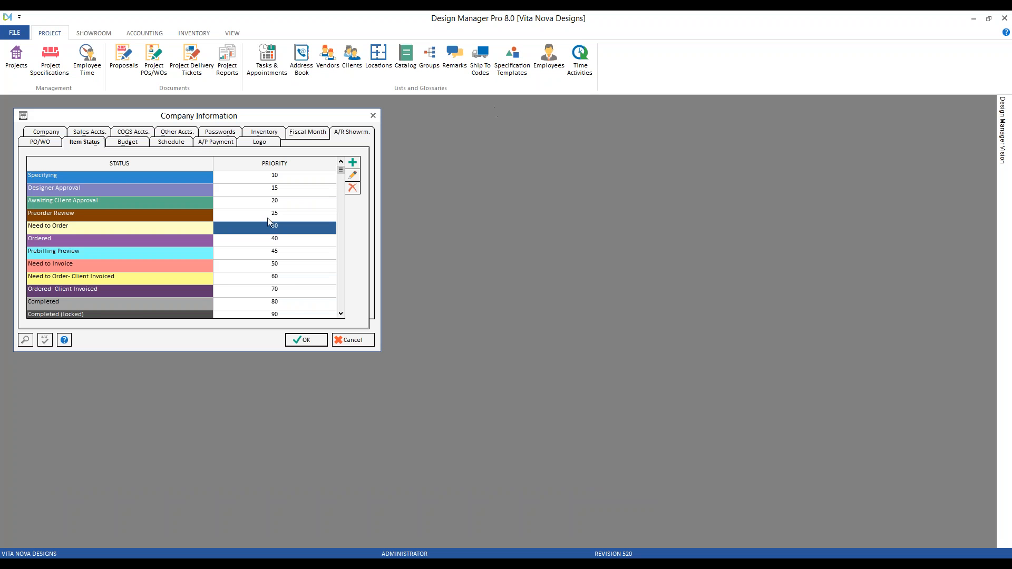
# Review the Lock Edits option for item statuses and the senior designer's Allow Locked Edits permission under project specifications access
pyautogui.click(352, 162)
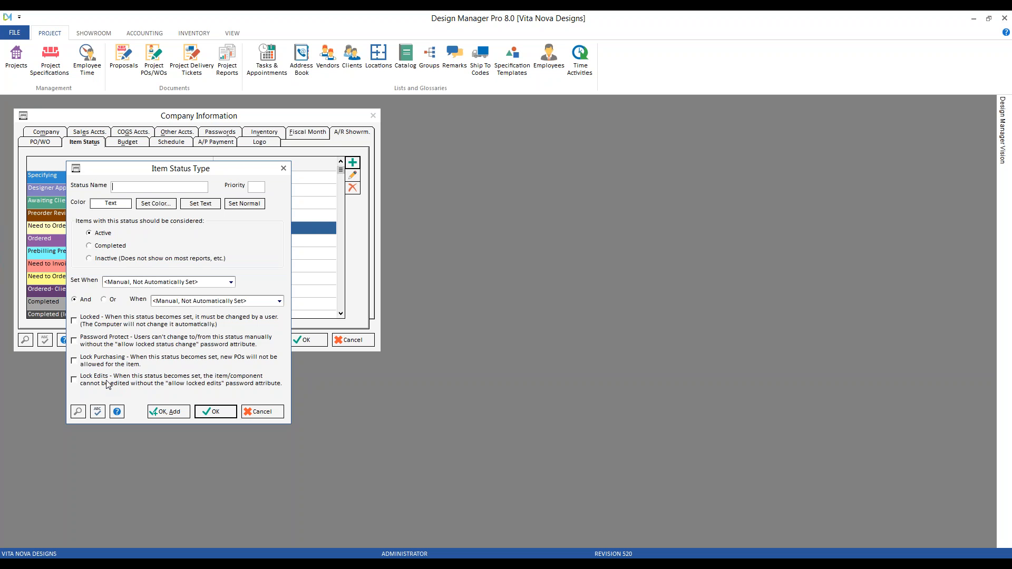
pyautogui.click(244, 406)
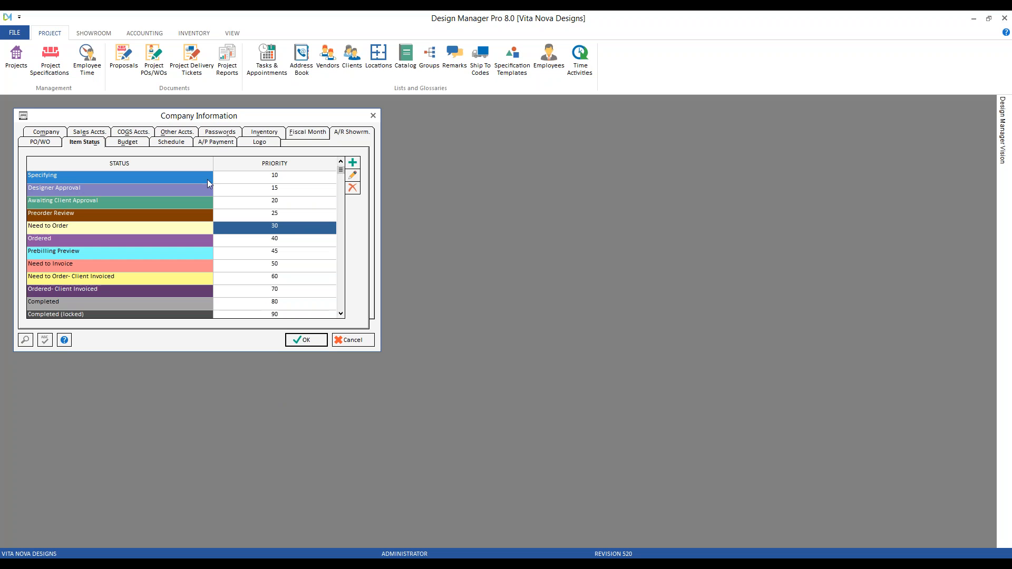
pyautogui.click(235, 133)
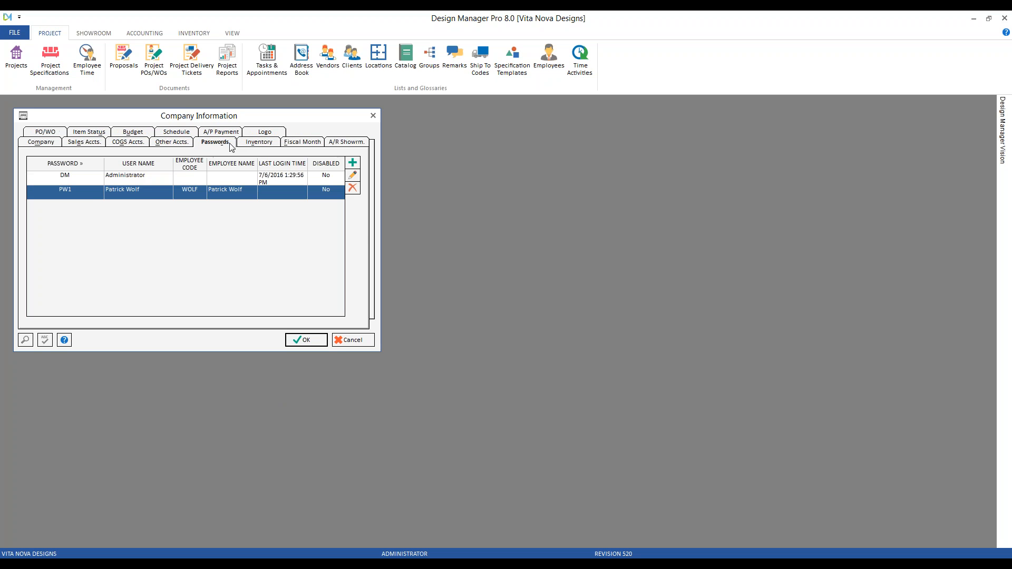
pyautogui.doubleClick(133, 197)
pyautogui.click(99, 289)
pyautogui.click(113, 297)
pyautogui.click(128, 313)
pyautogui.click(143, 322)
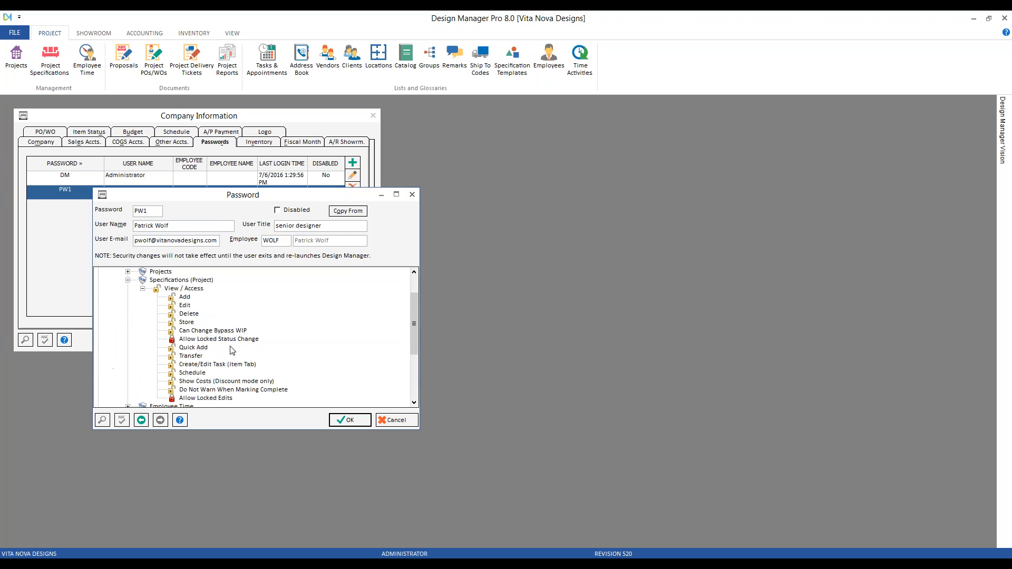
pyautogui.click(206, 399)
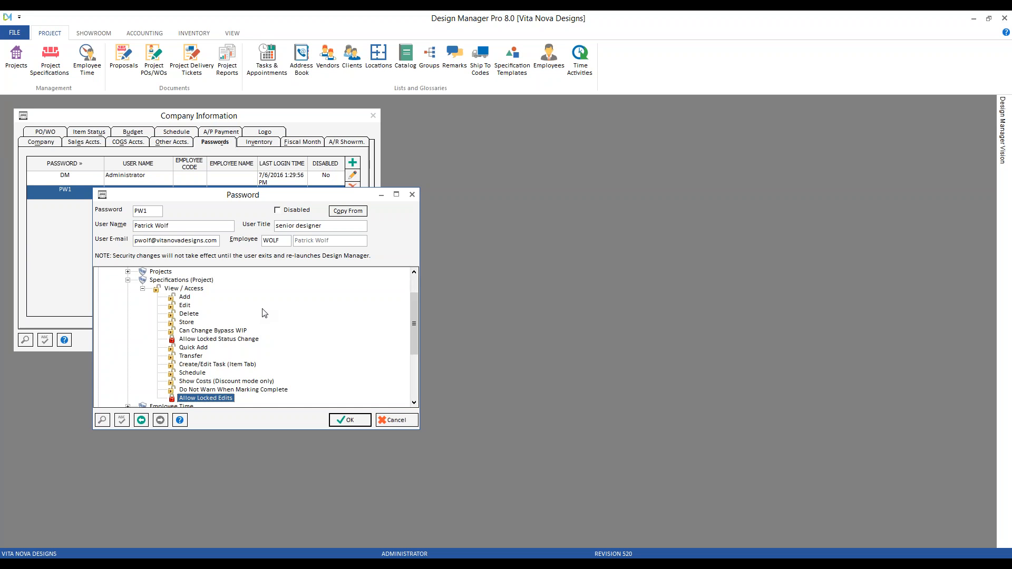
pyautogui.click(400, 425)
# Add an item status type named Contract Approved with priority 23, a violet background color and white text
pyautogui.click(104, 133)
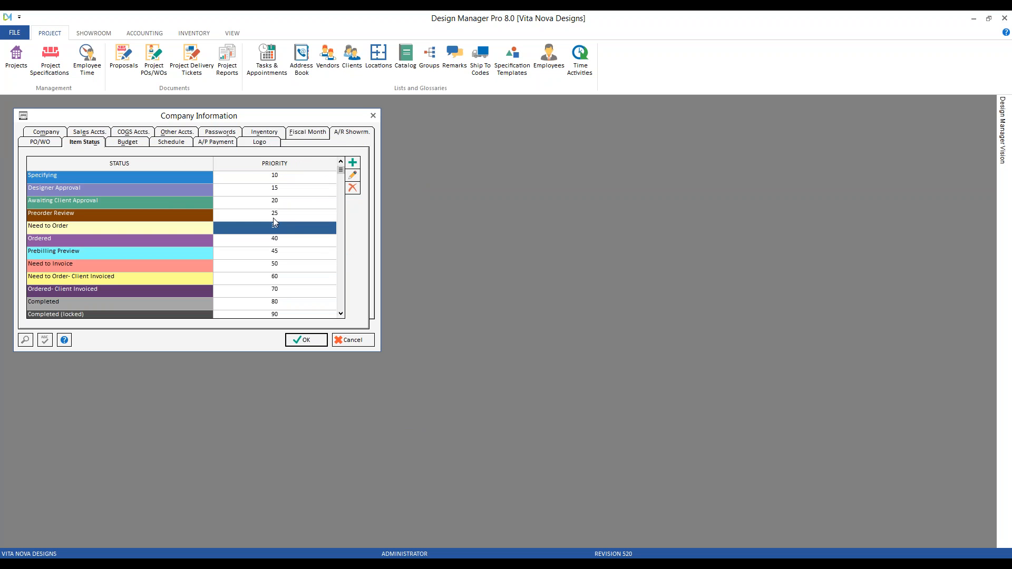
pyautogui.click(353, 163)
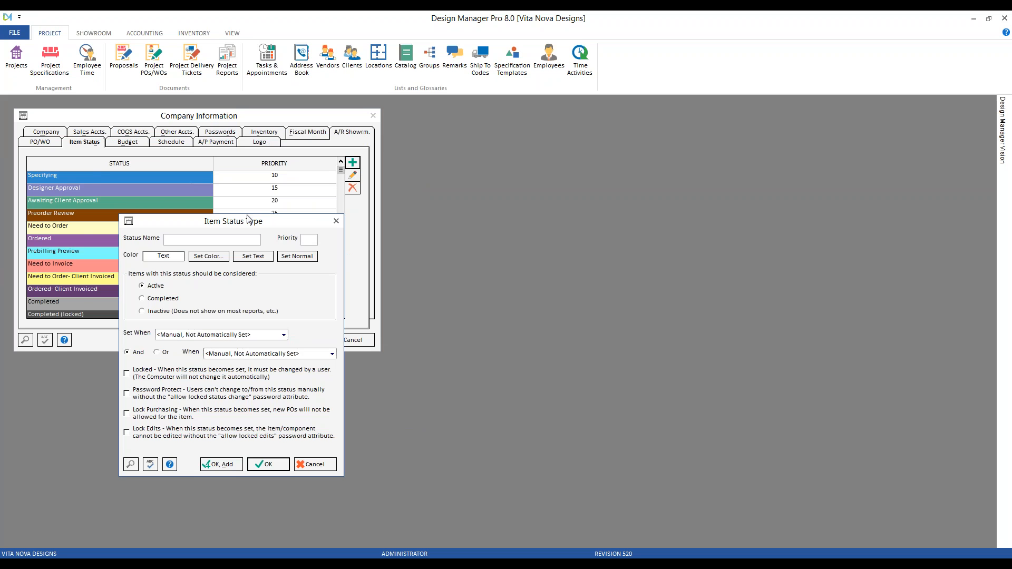
pyautogui.write('Contract Approved')
pyautogui.press('Tab')
pyautogui.click(311, 240)
pyautogui.click(220, 262)
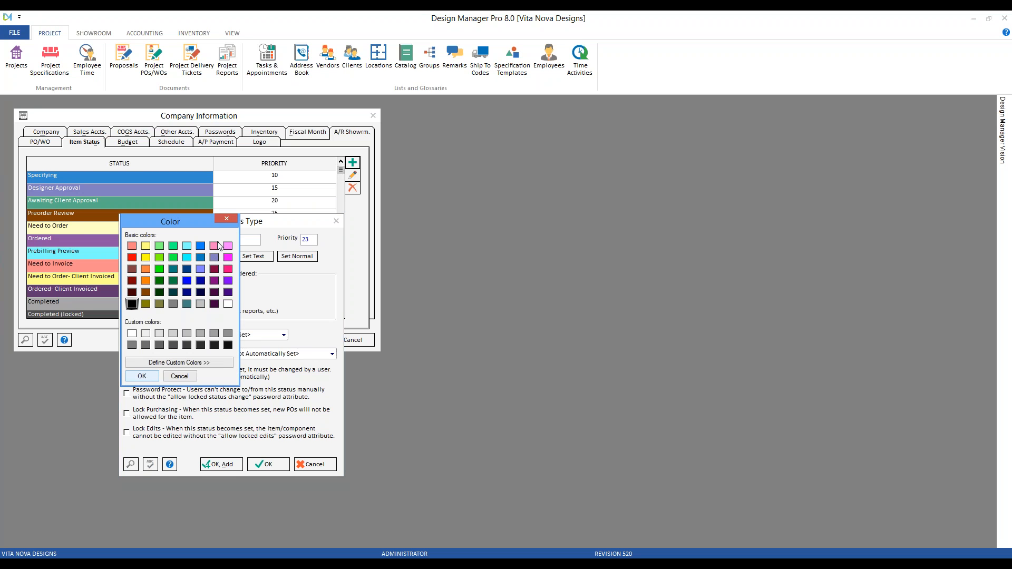
pyautogui.click(229, 282)
pyautogui.click(142, 376)
pyautogui.click(251, 259)
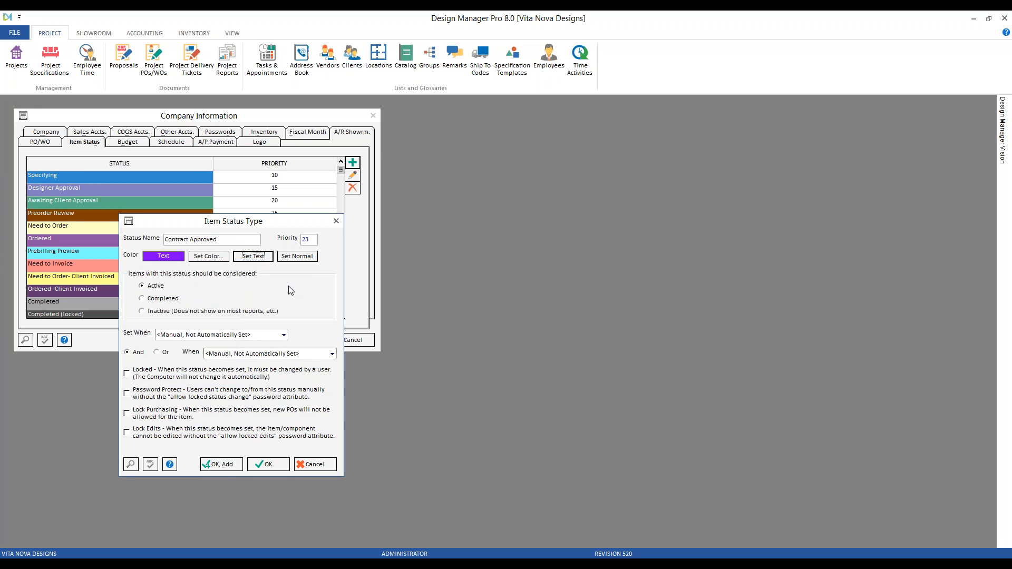
# Set the Contract Approved status to apply when Deposit Received from Client, enable Lock Edits, and save it
pyautogui.click(210, 336)
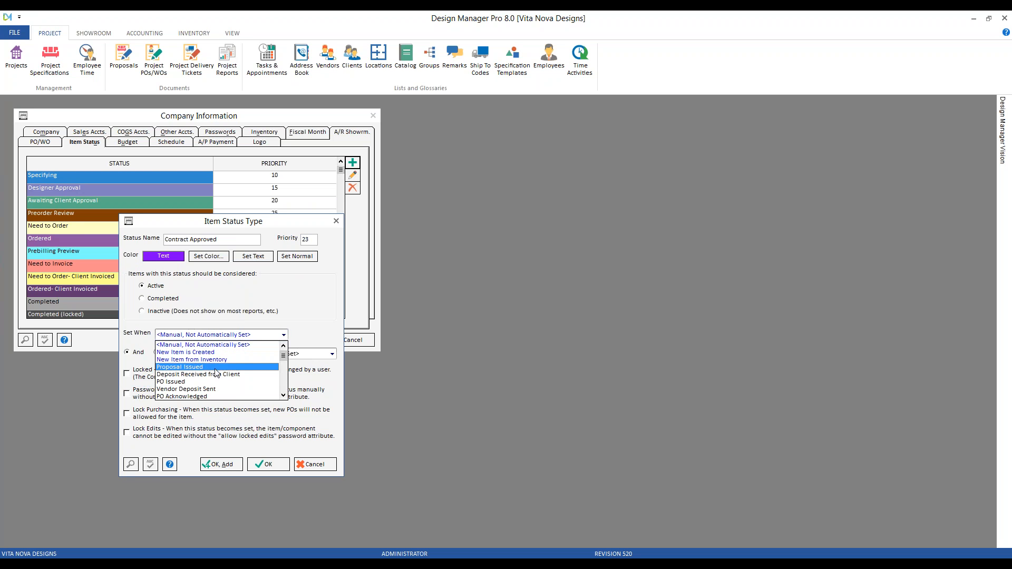
pyautogui.click(232, 375)
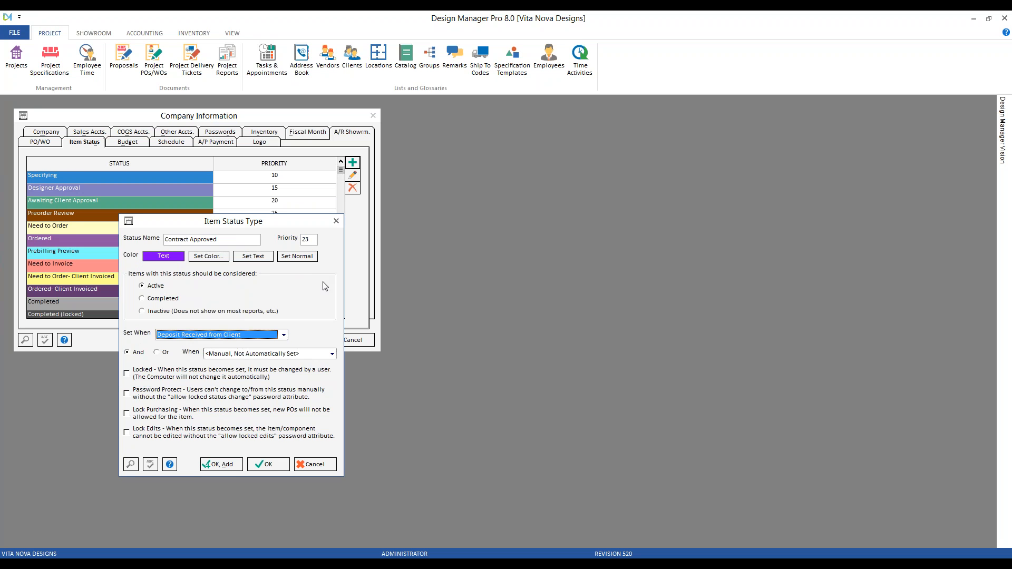
pyautogui.click(127, 433)
pyautogui.click(283, 465)
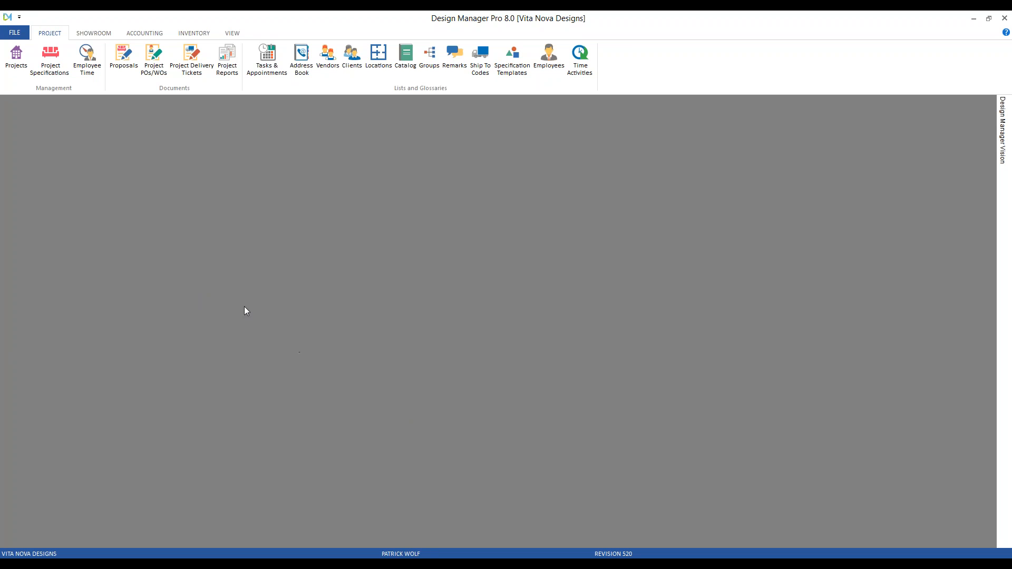
# Open project HIL01's specifications as the senior designer and sort the items by descending reference number
pyautogui.click(50, 59)
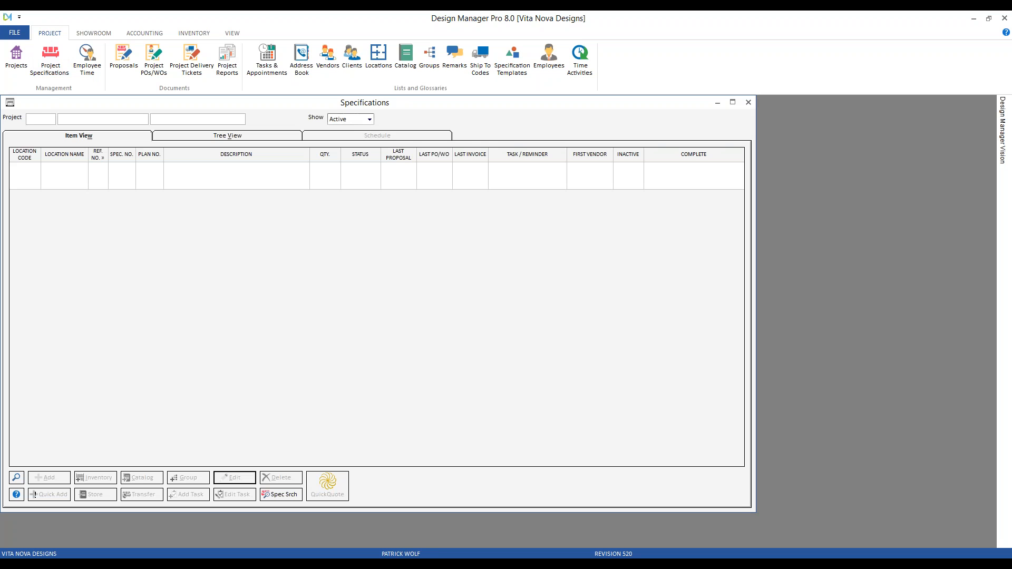
pyautogui.write('HIL01')
pyautogui.press('Tab')
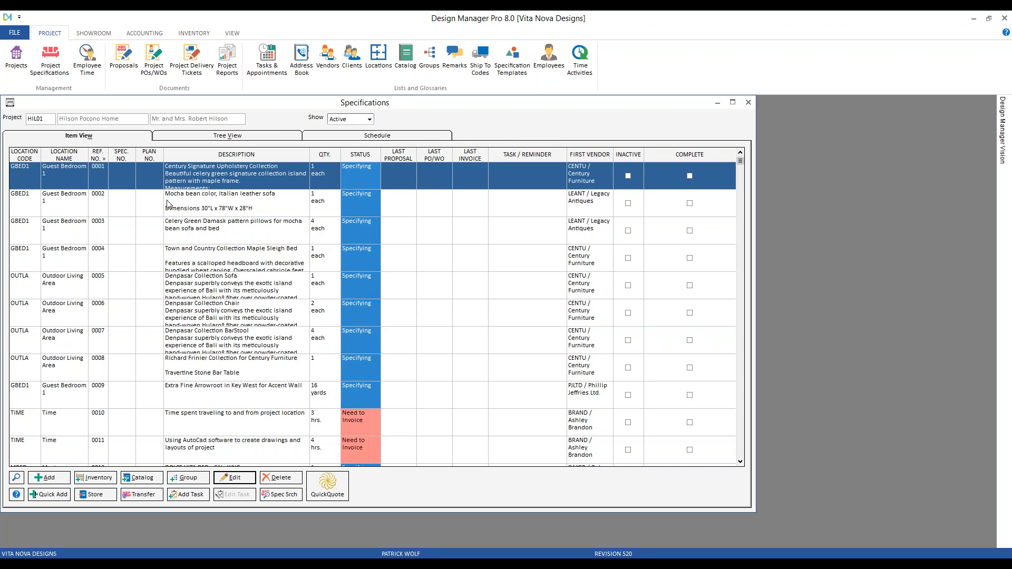
pyautogui.click(99, 155)
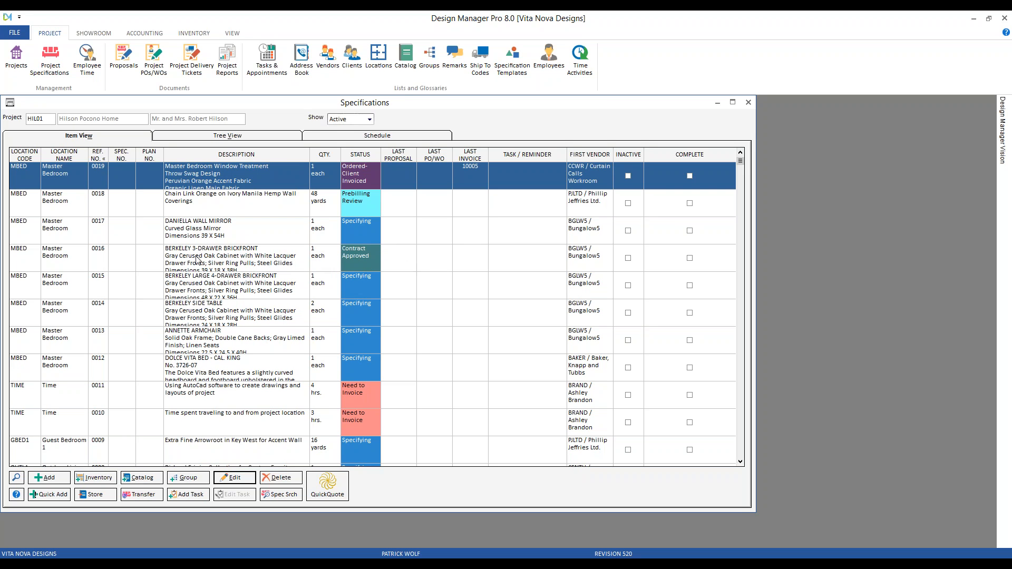
# Try to append "change the description" to the client description of the Berkeley 3-drawer brickfront, ref. no. 0016
pyautogui.doubleClick(267, 261)
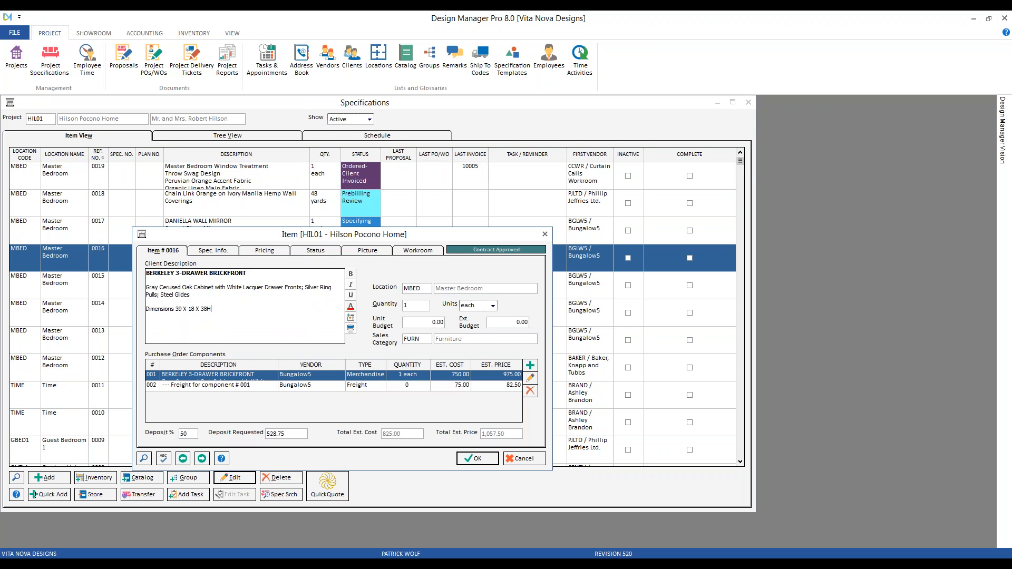
pyautogui.press('Return')
pyautogui.press('Return')
pyautogui.write('change the description')
pyautogui.click(487, 459)
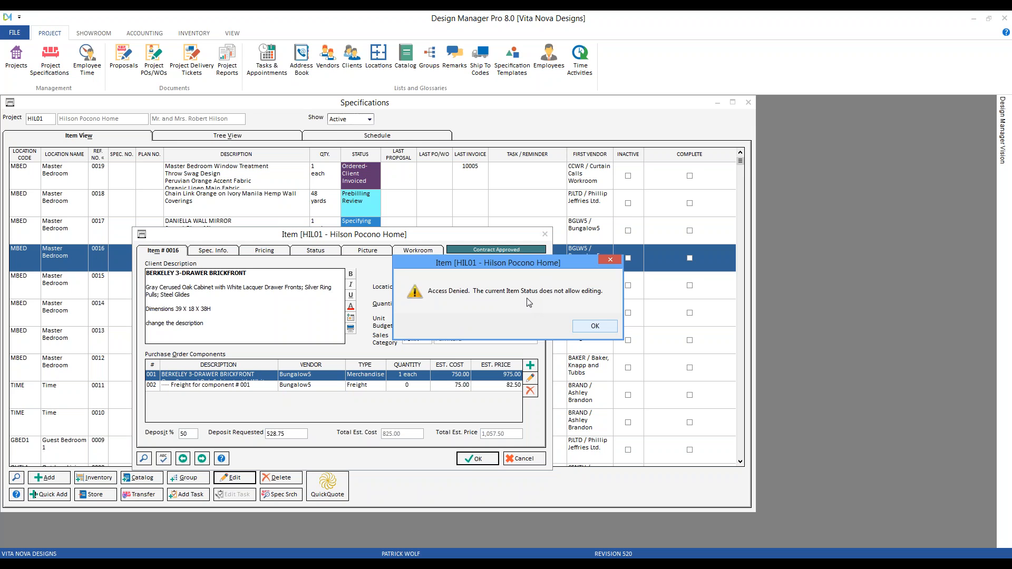
pyautogui.click(607, 327)
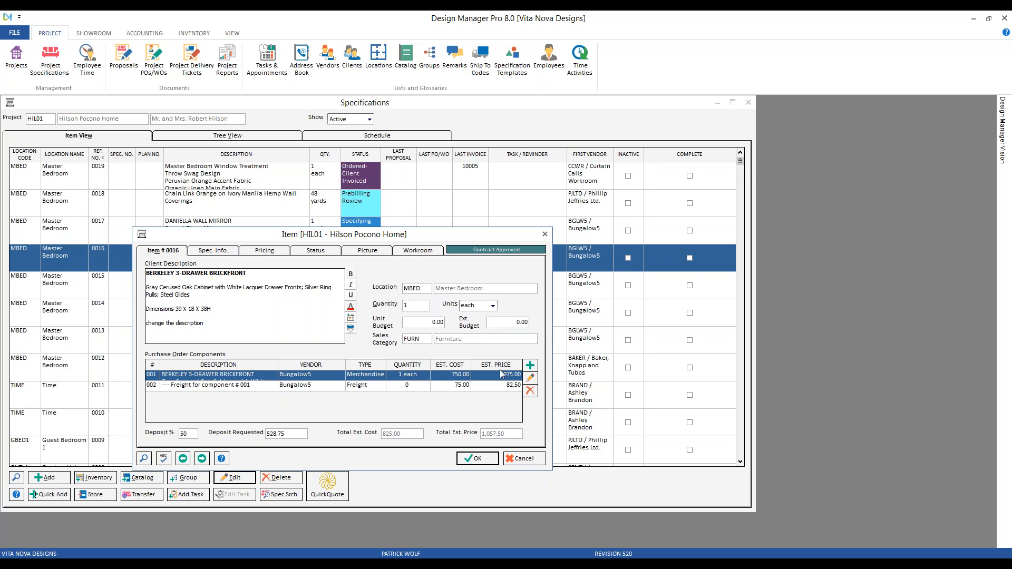
# Try to add a purchase order component to item 0016, then cancel editing the item
pyautogui.click(532, 365)
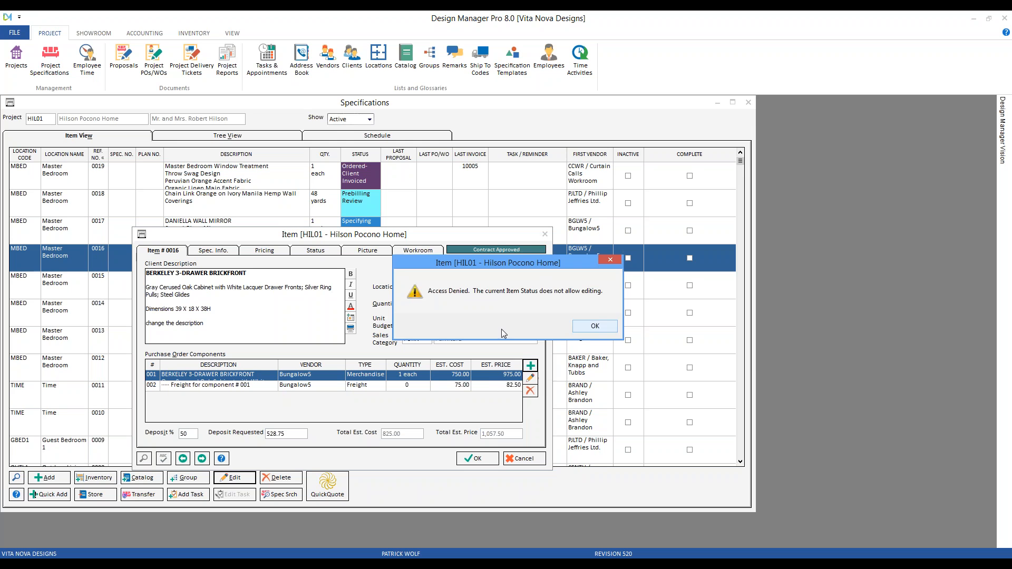
pyautogui.click(595, 325)
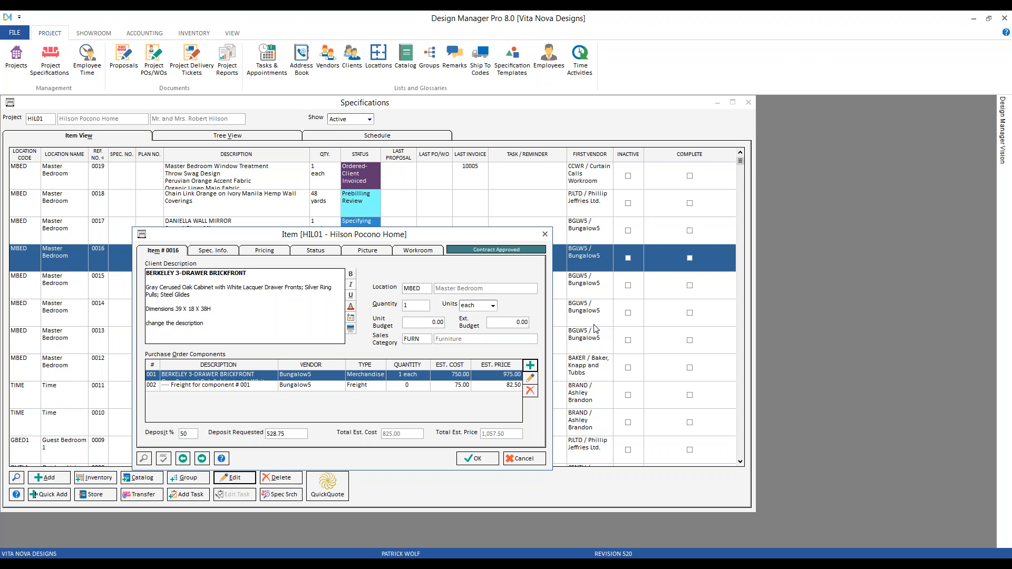
pyautogui.click(524, 459)
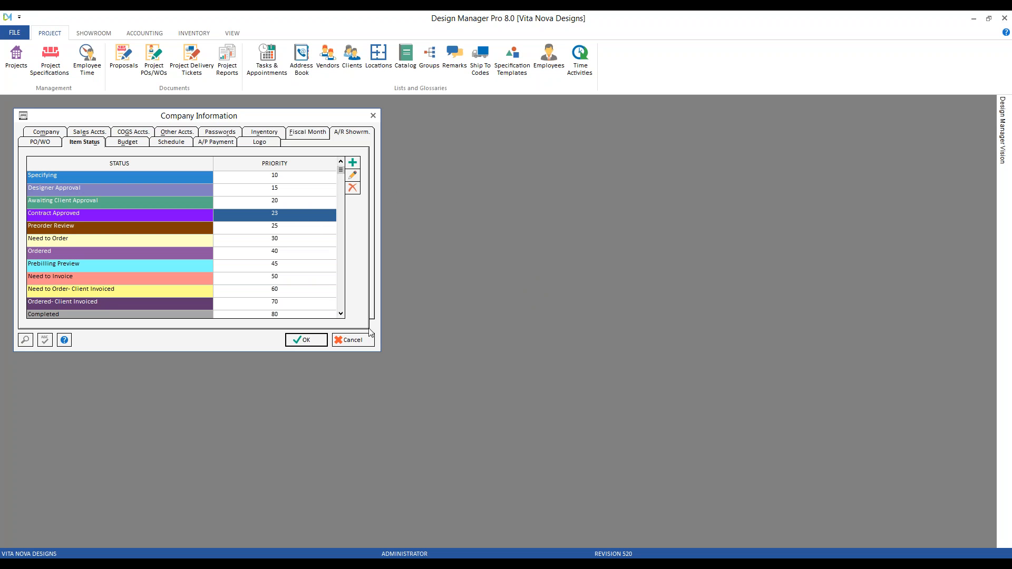
# Close the company information as administrator and search all project specifications for items with the Need to Invoice status
pyautogui.click(360, 342)
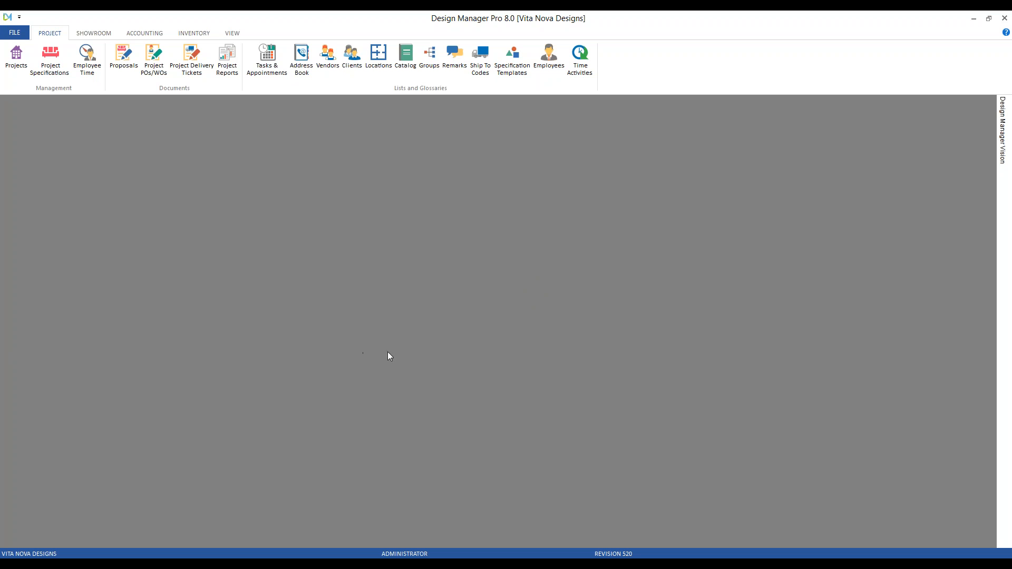
pyautogui.click(59, 58)
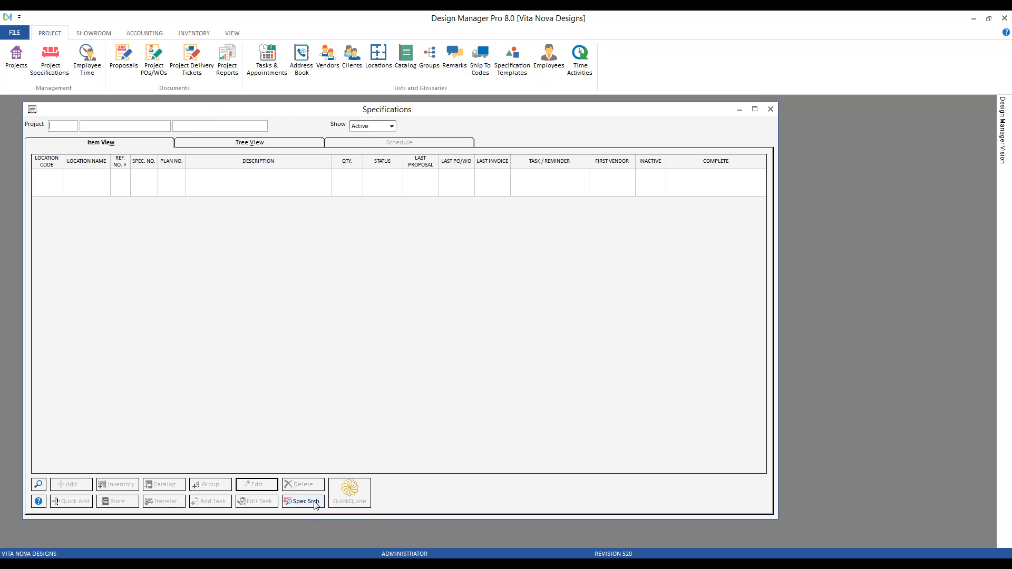
pyautogui.click(316, 504)
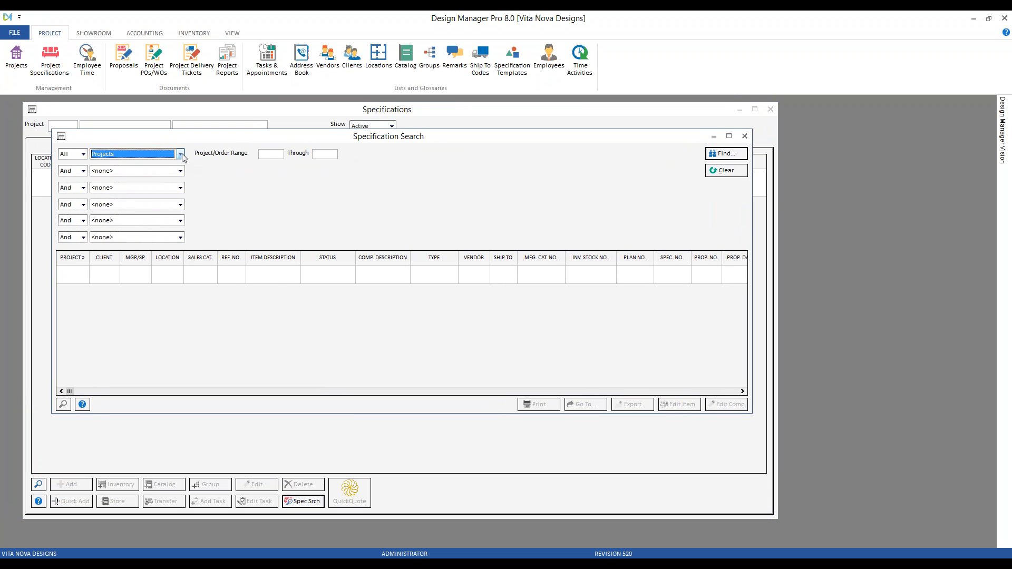
pyautogui.click(181, 154)
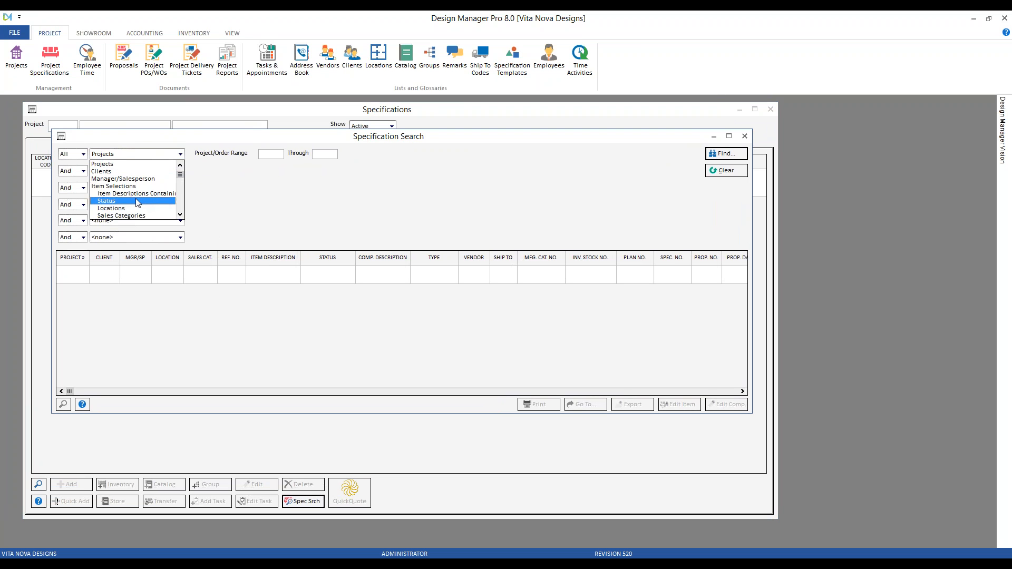
pyautogui.click(108, 204)
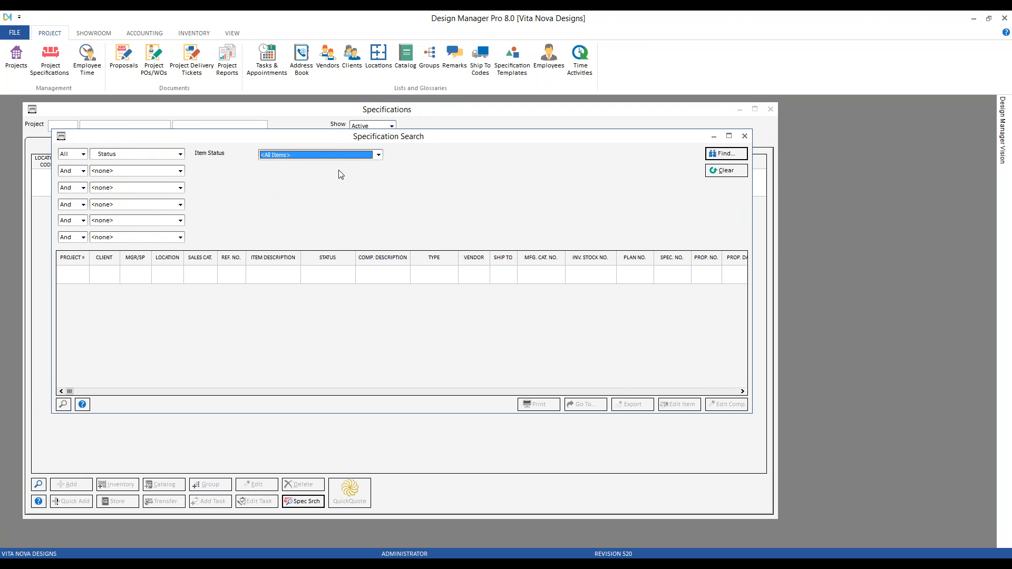
pyautogui.click(379, 154)
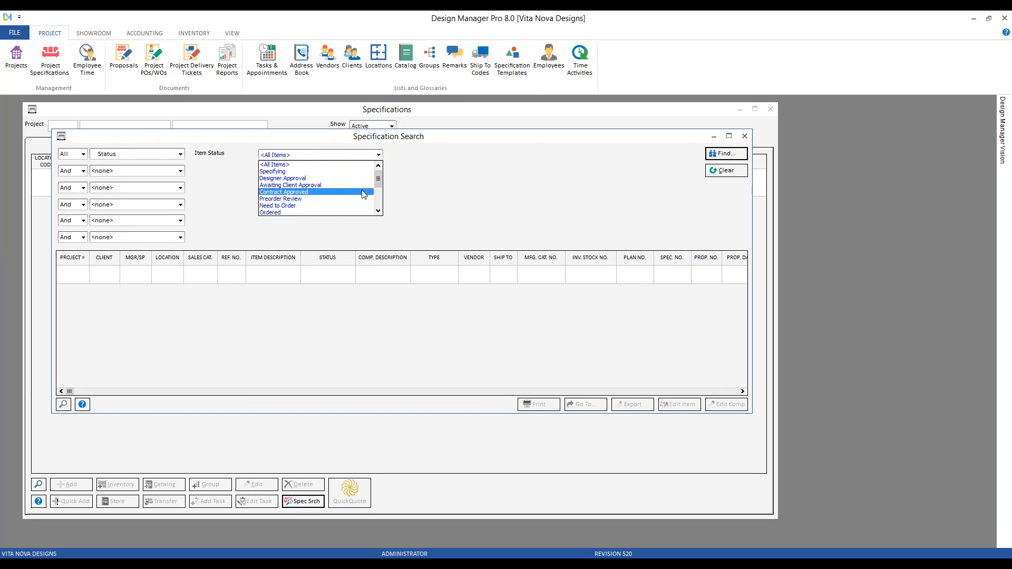
pyautogui.scroll(-1, 343, 193)
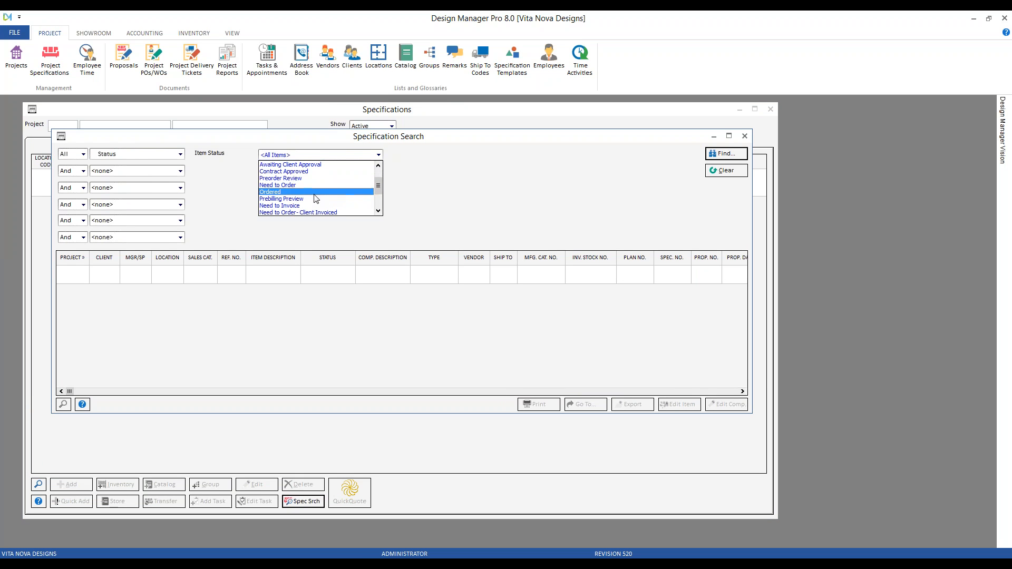
pyautogui.click(307, 206)
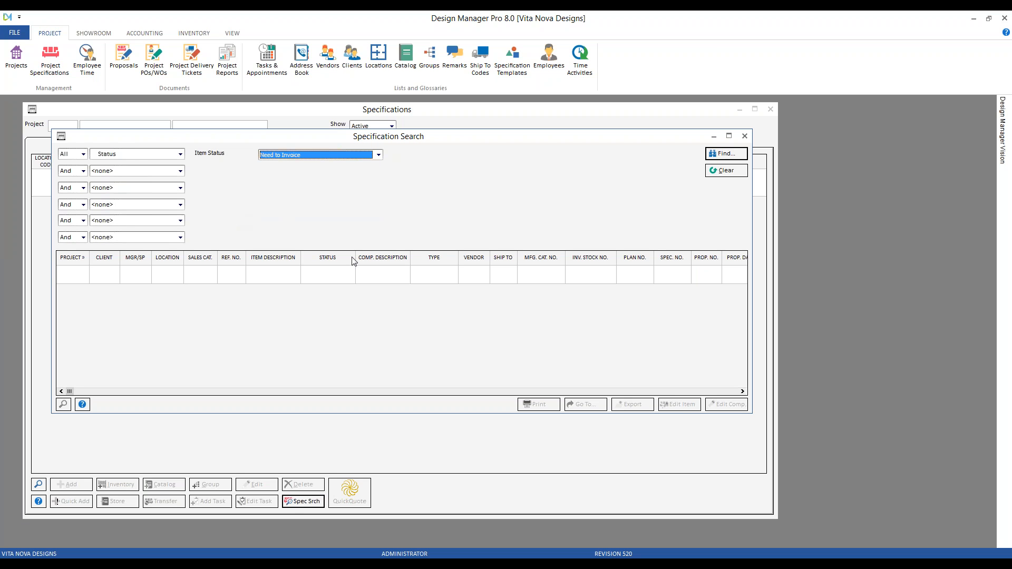
pyautogui.click(732, 157)
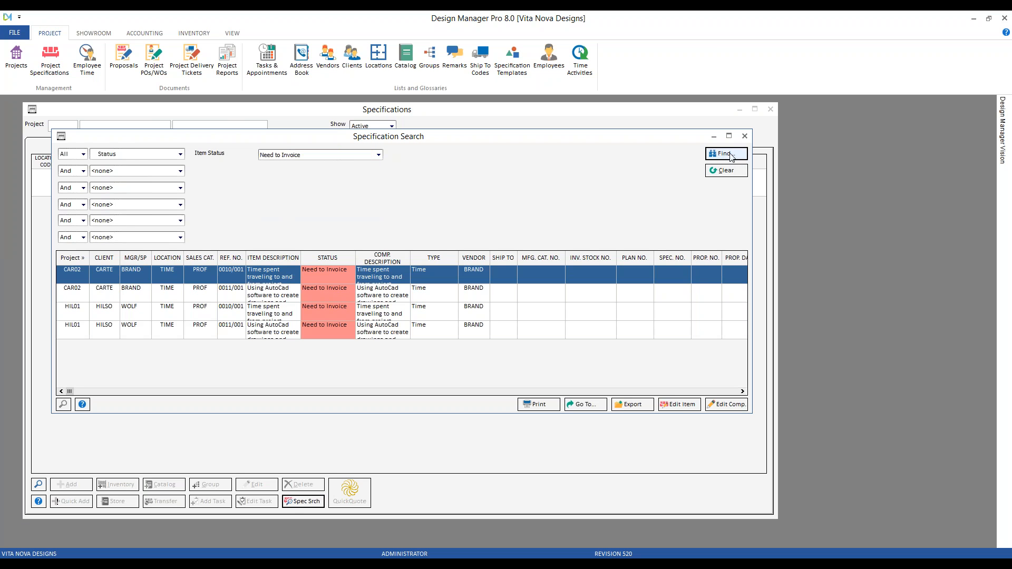
# Look over project HIL01's time items in the search results and clear the search criteria
pyautogui.click(368, 314)
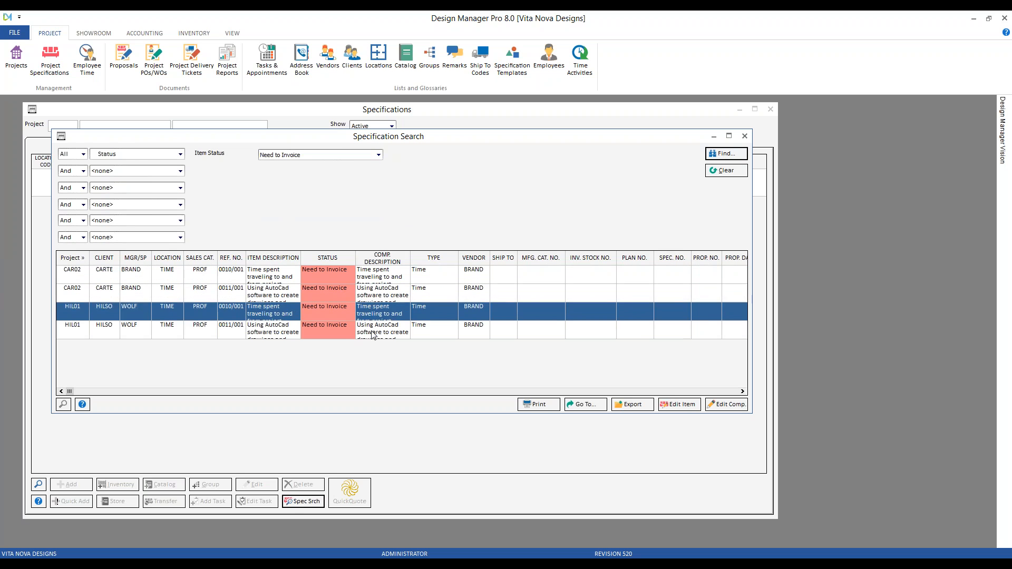
pyautogui.click(371, 332)
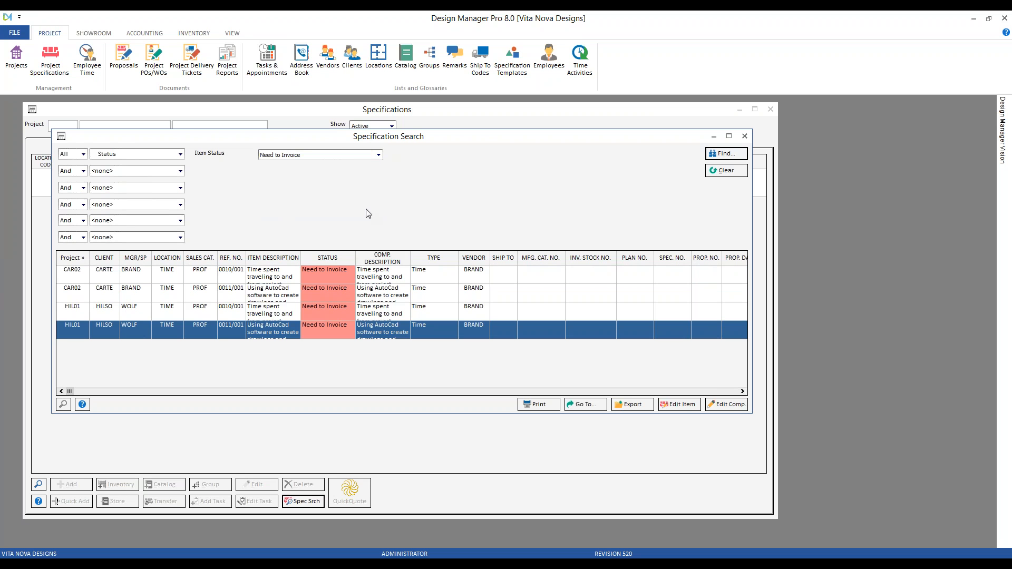
pyautogui.click(726, 172)
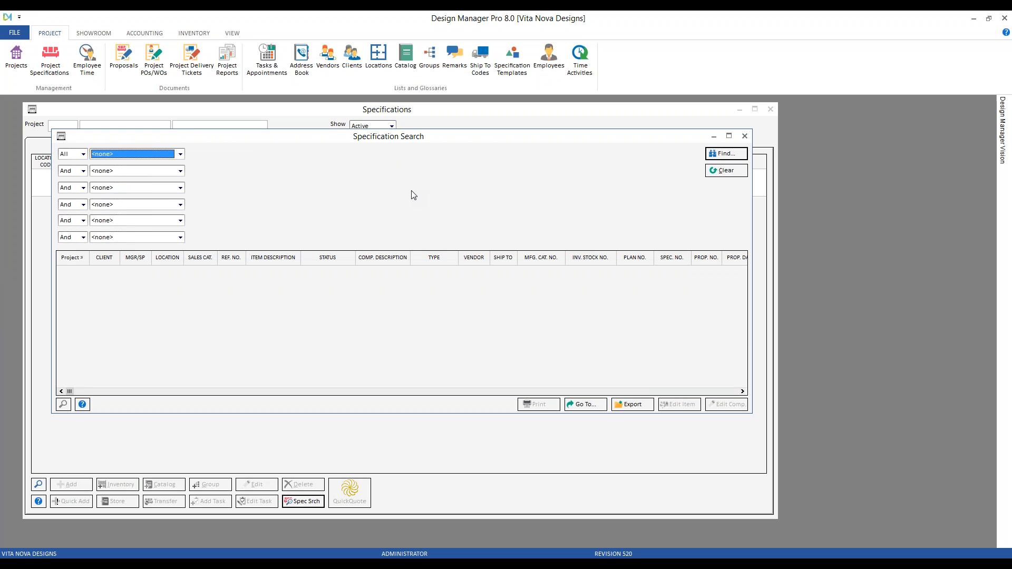
# Set the first specification search criterion to item status Inactive
pyautogui.click(83, 172)
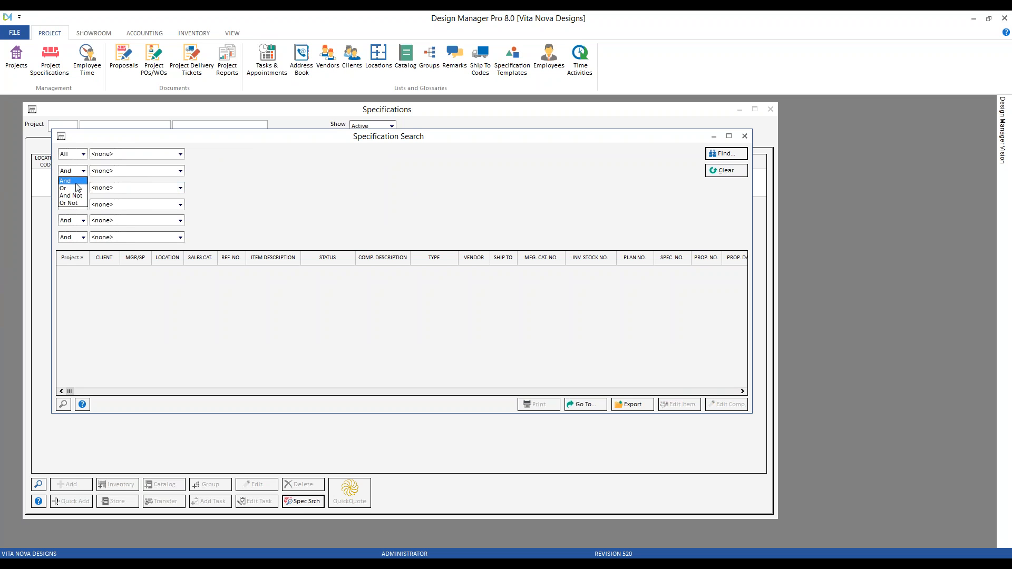
pyautogui.click(76, 181)
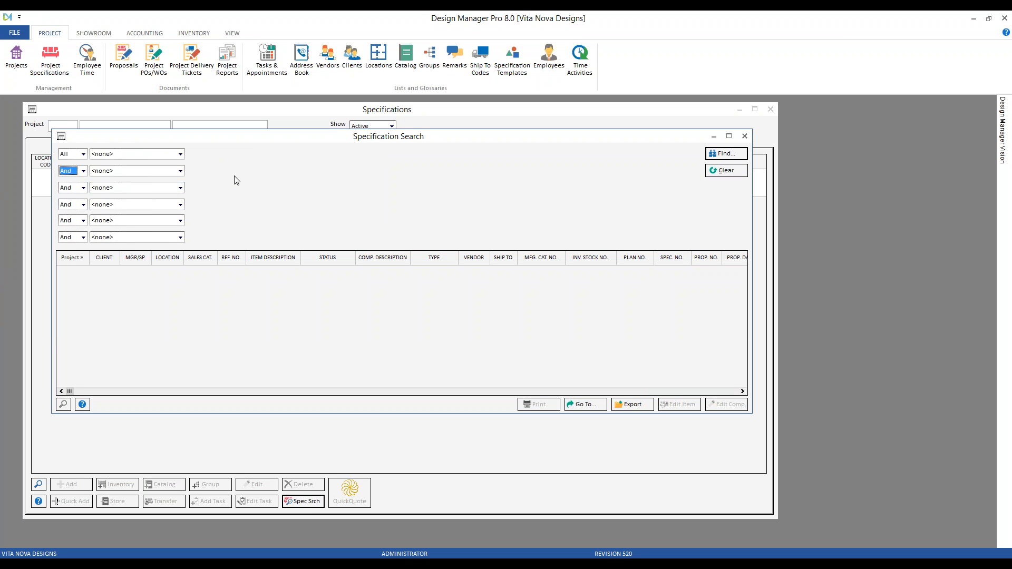
pyautogui.click(181, 154)
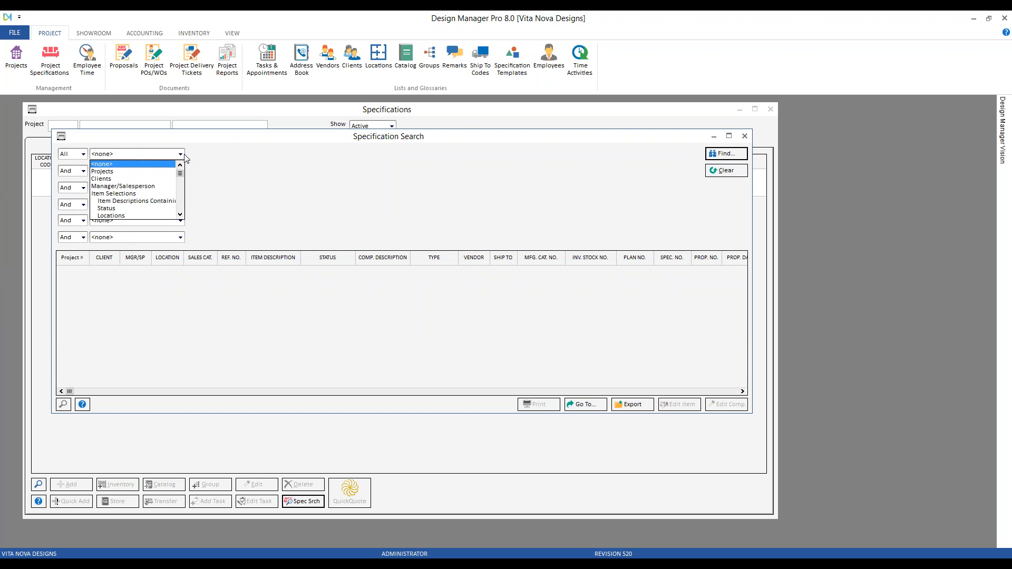
pyautogui.click(119, 209)
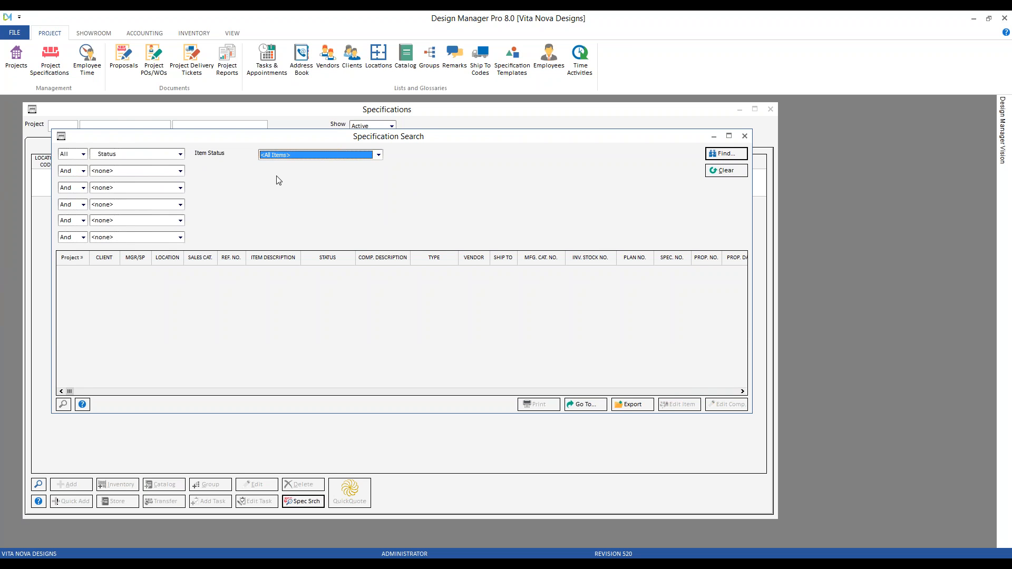
pyautogui.click(381, 158)
pyautogui.scroll(-3, 379, 189)
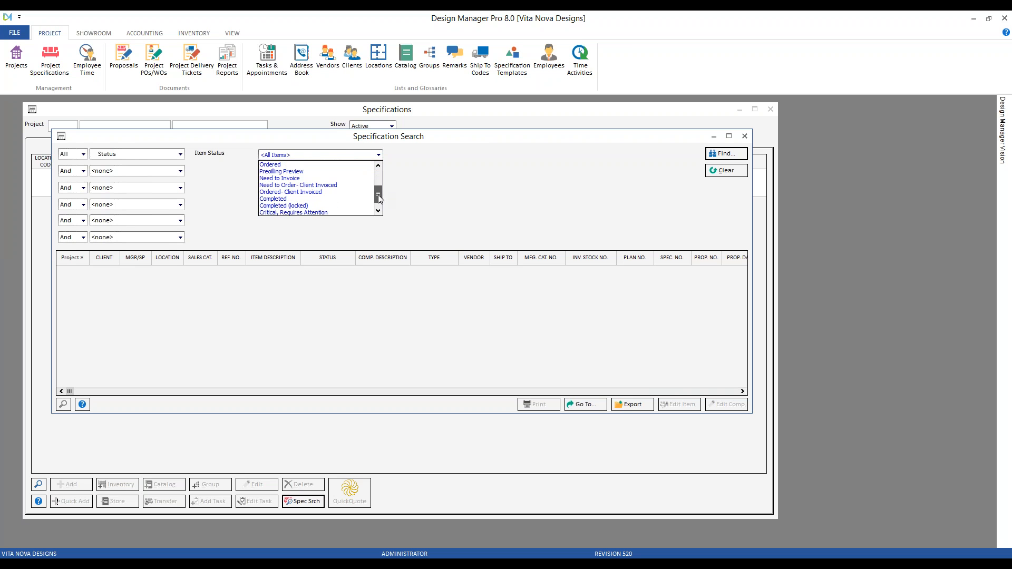
pyautogui.click(330, 213)
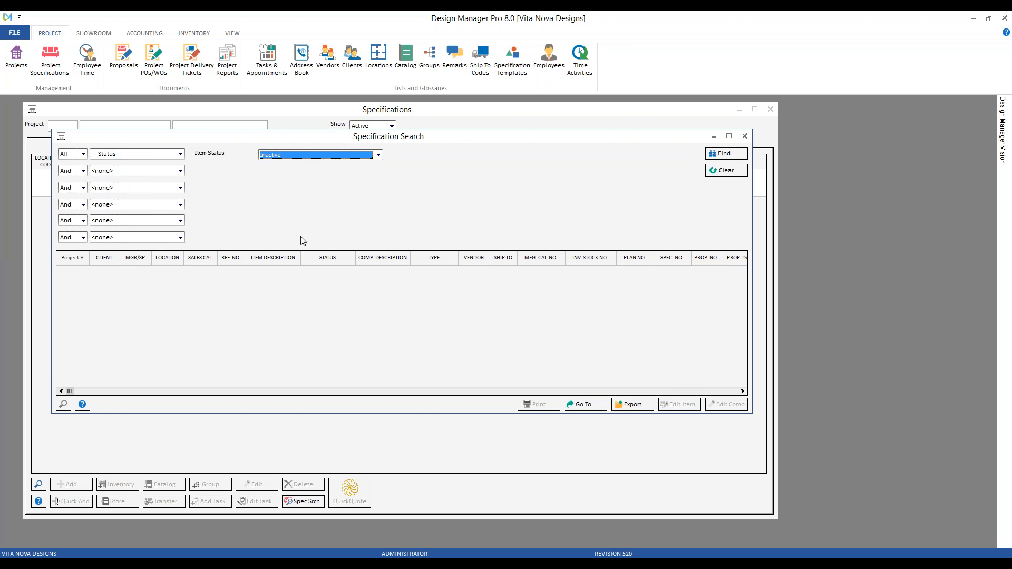
# Add an Or criterion for item status Completed and run the specification search
pyautogui.click(83, 171)
pyautogui.click(76, 188)
pyautogui.click(180, 171)
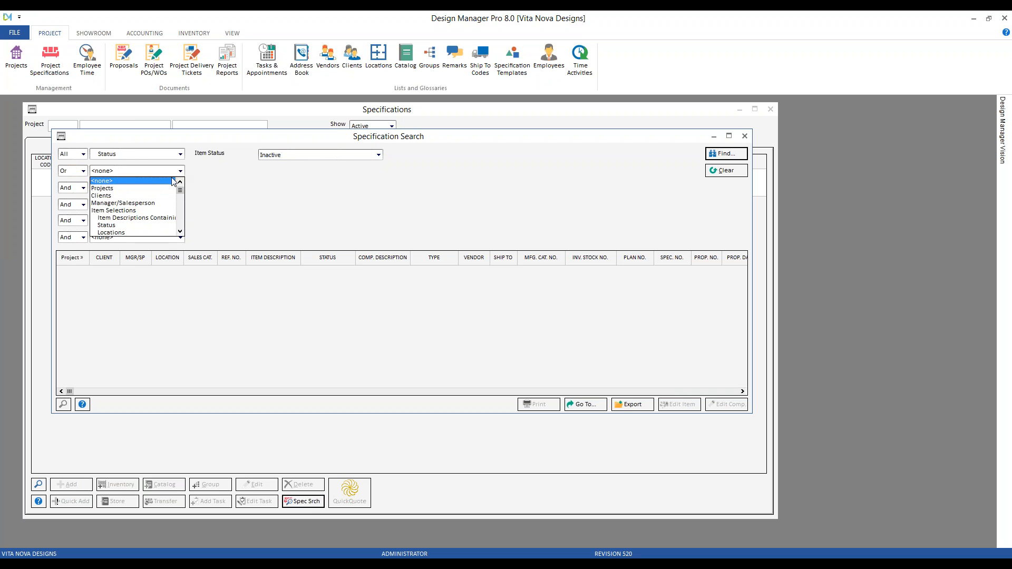
pyautogui.click(135, 225)
pyautogui.click(378, 171)
pyautogui.scroll(-2, 310, 196)
pyautogui.click(291, 209)
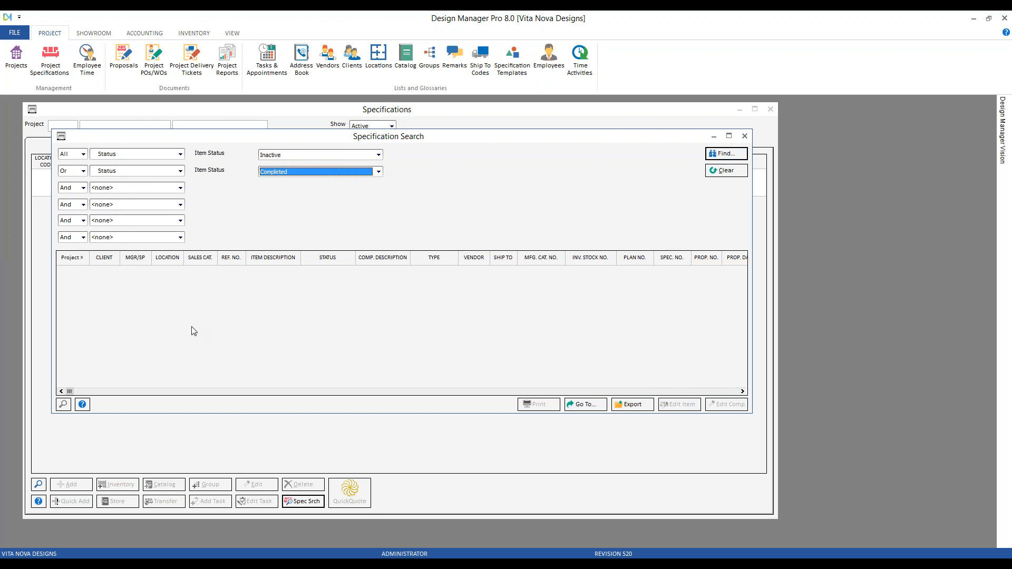
pyautogui.click(723, 157)
# Look through the statuses of the found items down to the end of the results
pyautogui.click(340, 290)
pyautogui.scroll(-2, 344, 296)
pyautogui.scroll(-5, 346, 298)
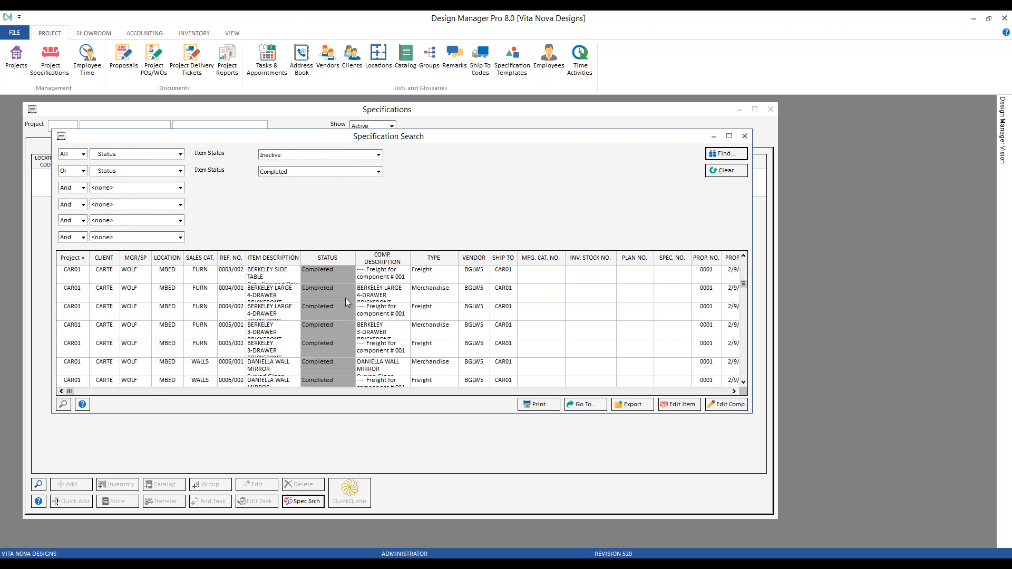
pyautogui.scroll(-4, 343, 313)
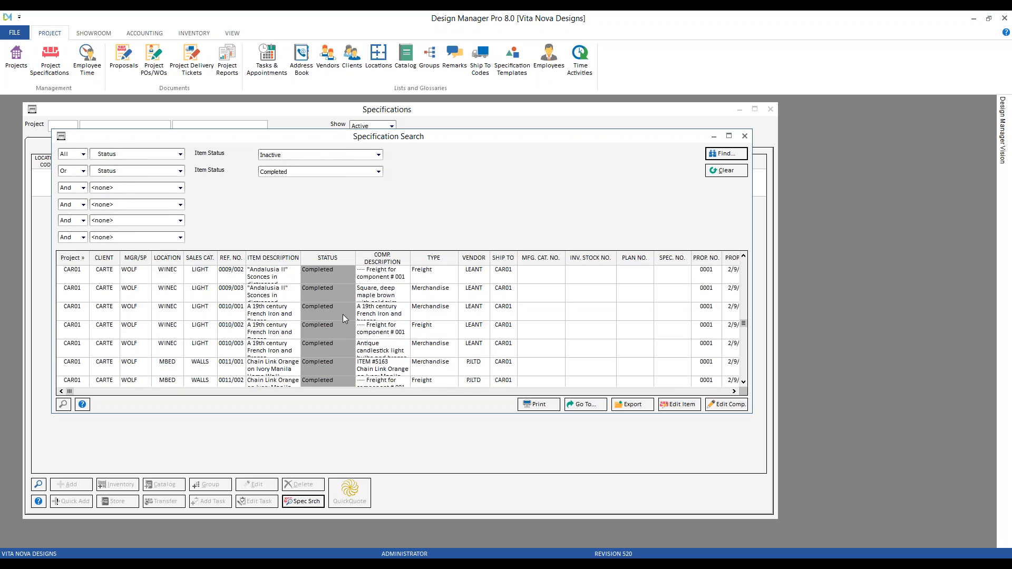
pyautogui.click(333, 362)
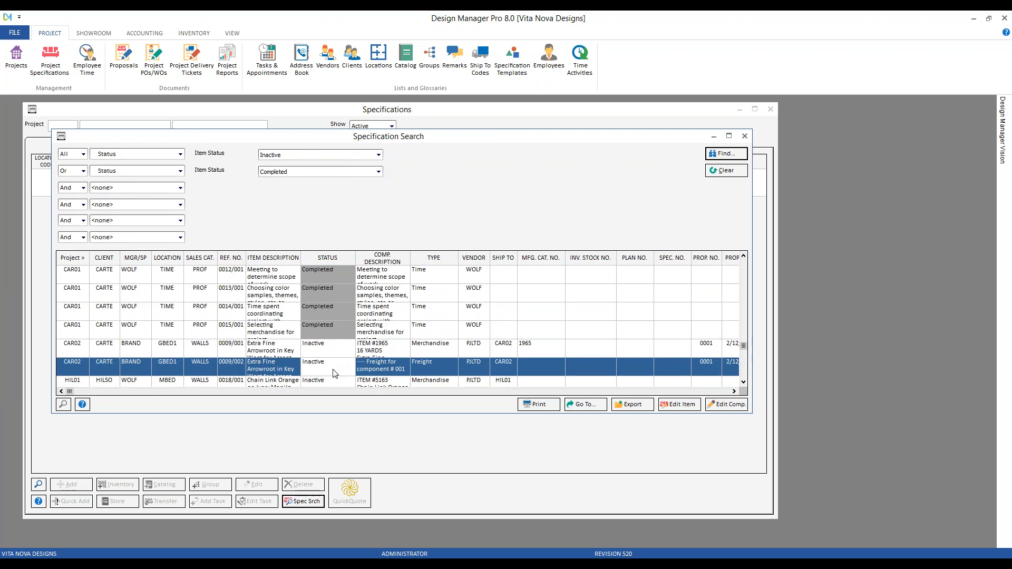
pyautogui.scroll(-2, 336, 367)
pyautogui.click(334, 367)
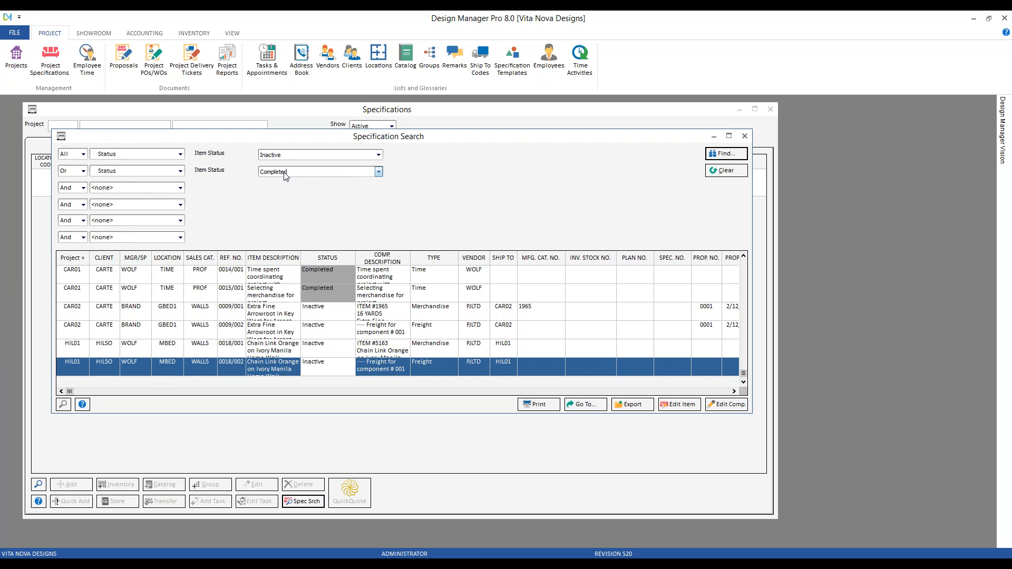
# Add an And criterion limiting the search to projects HIL01 through HIL01 and run the search again
pyautogui.click(180, 188)
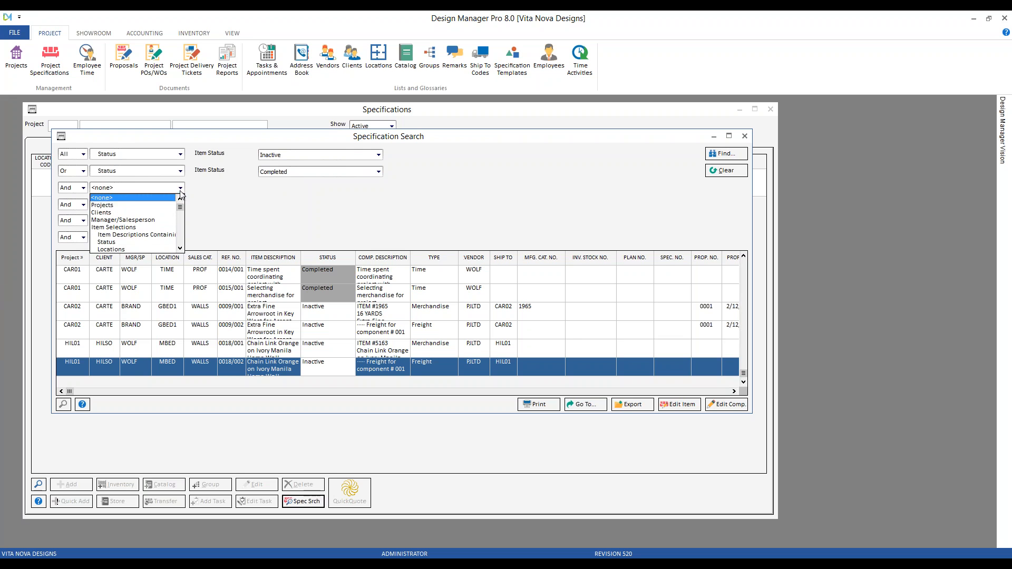
pyautogui.click(158, 205)
pyautogui.write('HIL01')
pyautogui.press('Tab')
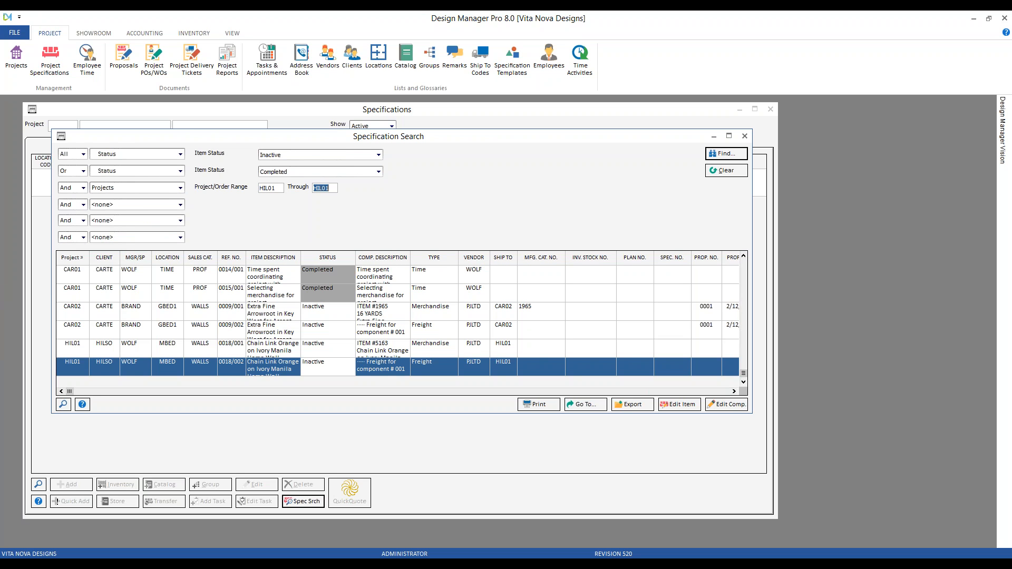
pyautogui.click(726, 153)
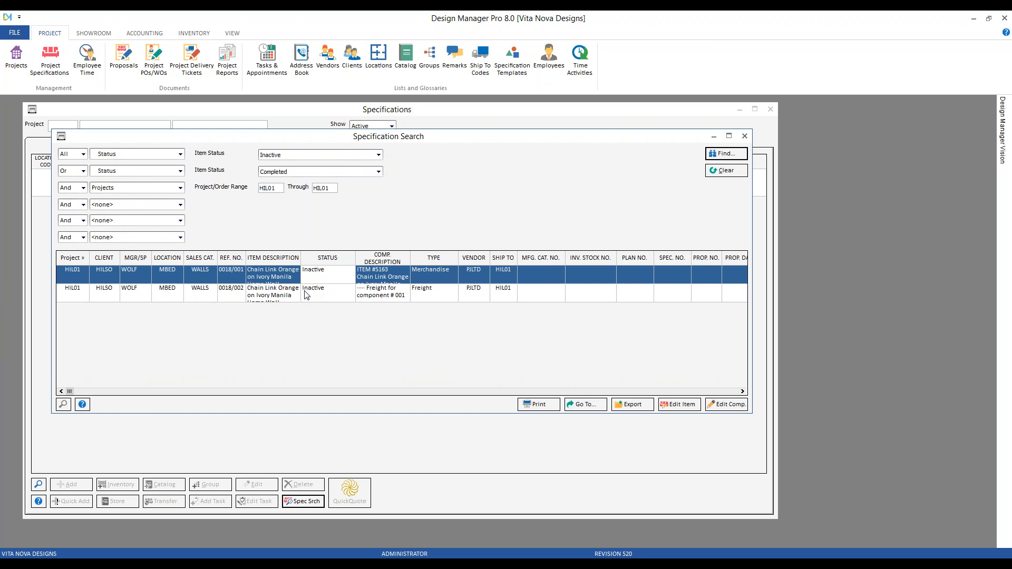
# Look over the project and status of the HIL01 components in the search results
pyautogui.click(326, 296)
pyautogui.click(325, 281)
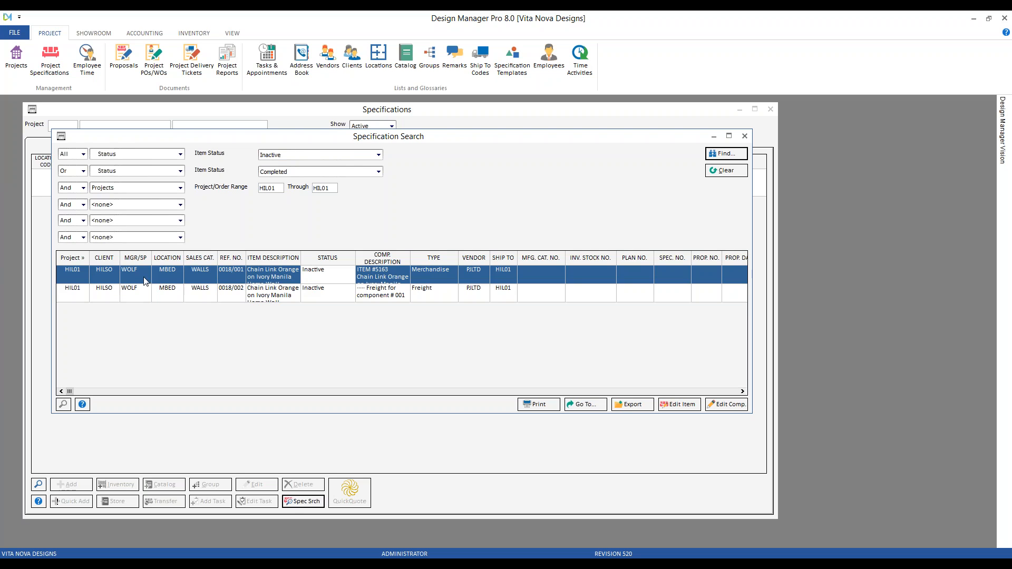
pyautogui.click(74, 292)
pyautogui.click(77, 276)
pyautogui.click(76, 289)
pyautogui.click(78, 274)
# View the print options for the specification search results without printing the report
pyautogui.click(539, 405)
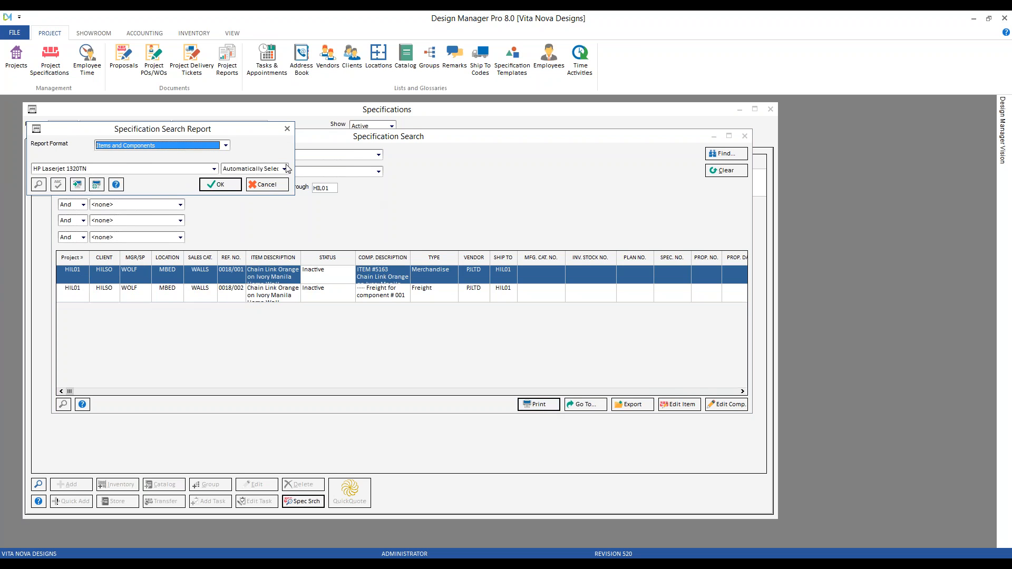
pyautogui.click(271, 187)
pyautogui.click(623, 401)
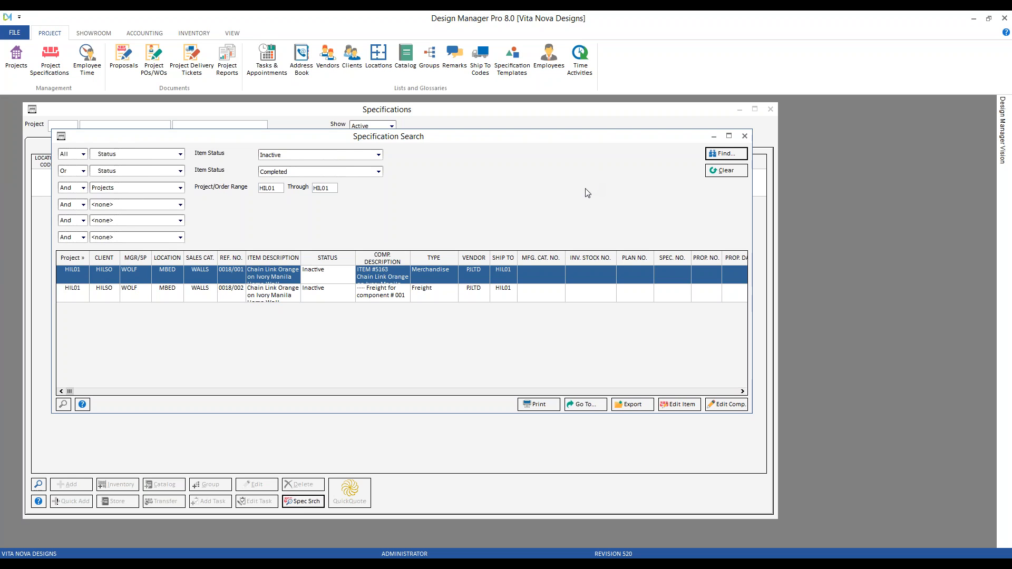
# Close the specification search and specifications windows and open the Client Status report among the Project Management reports
pyautogui.click(745, 136)
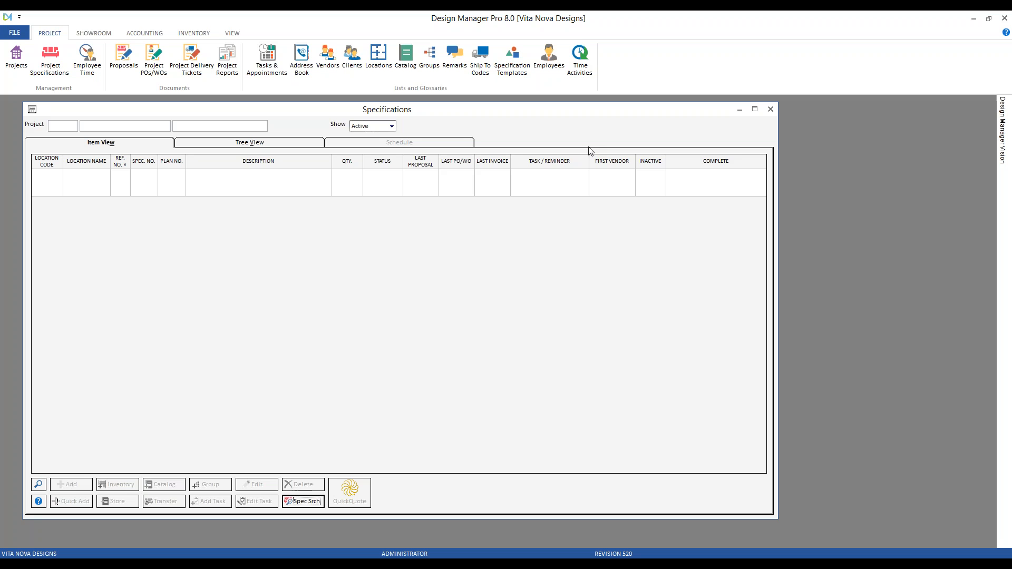
pyautogui.click(770, 109)
pyautogui.click(227, 58)
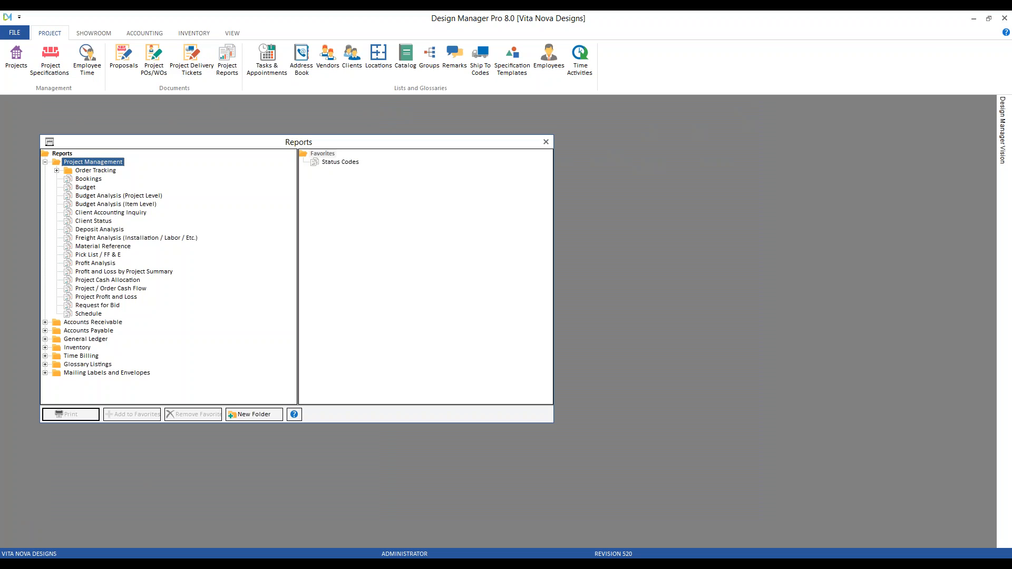
pyautogui.click(57, 170)
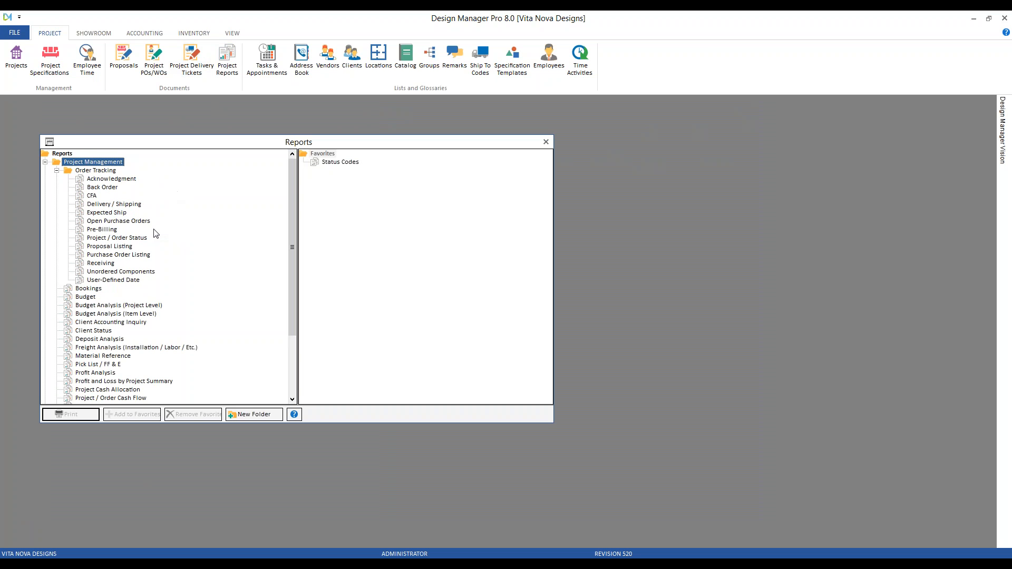
pyautogui.scroll(-3, 156, 233)
pyautogui.click(102, 256)
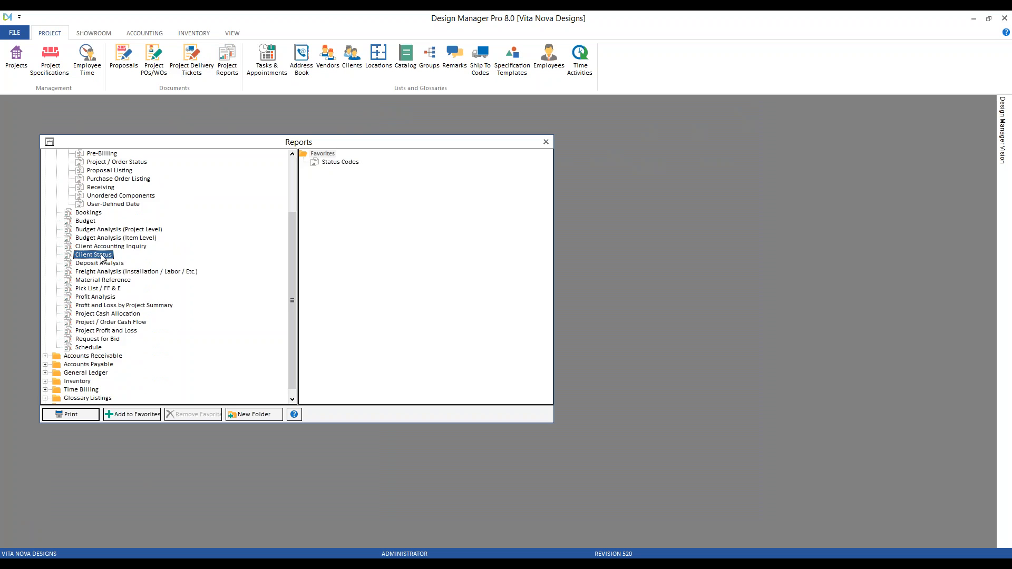
pyautogui.doubleClick(102, 256)
# Preview the Client Status report for the client of project CAR01 with color status shown and all item statuses included
pyautogui.write('CAR')
pyautogui.write('E')
pyautogui.press('BackSpace')
pyautogui.write('T')
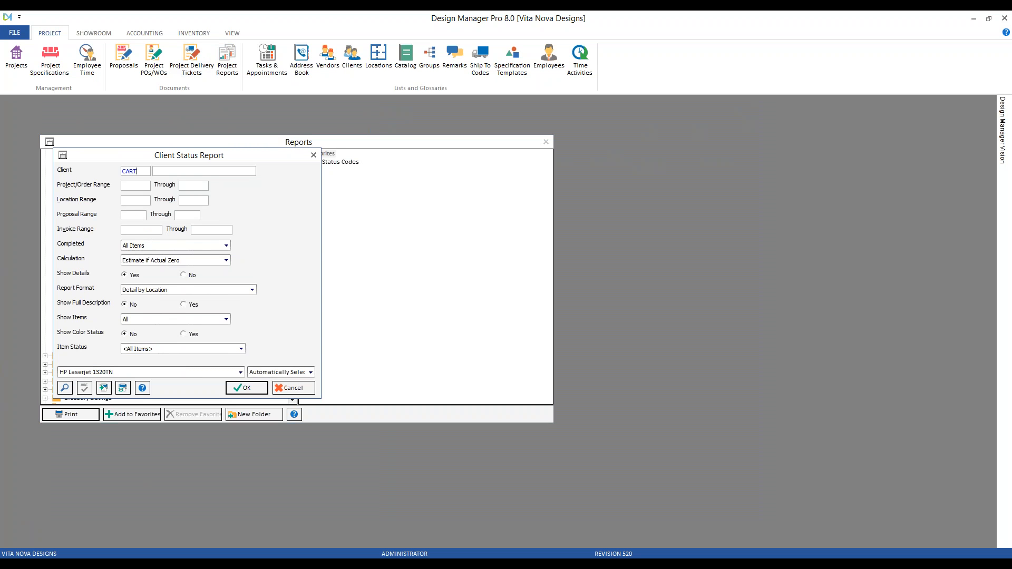
pyautogui.write('E')
pyautogui.press('Tab')
pyautogui.click(193, 337)
pyautogui.click(180, 350)
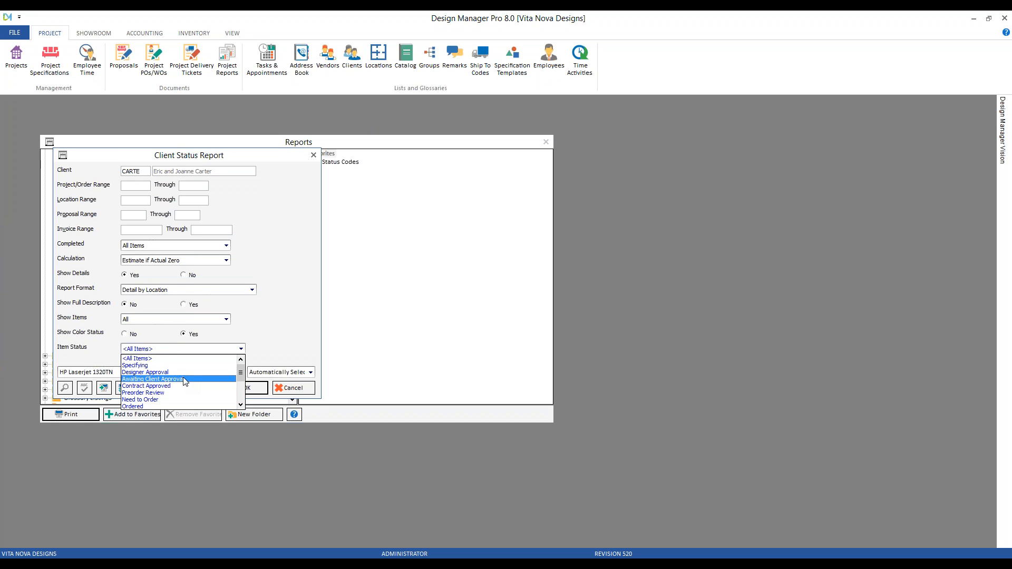
pyautogui.click(253, 343)
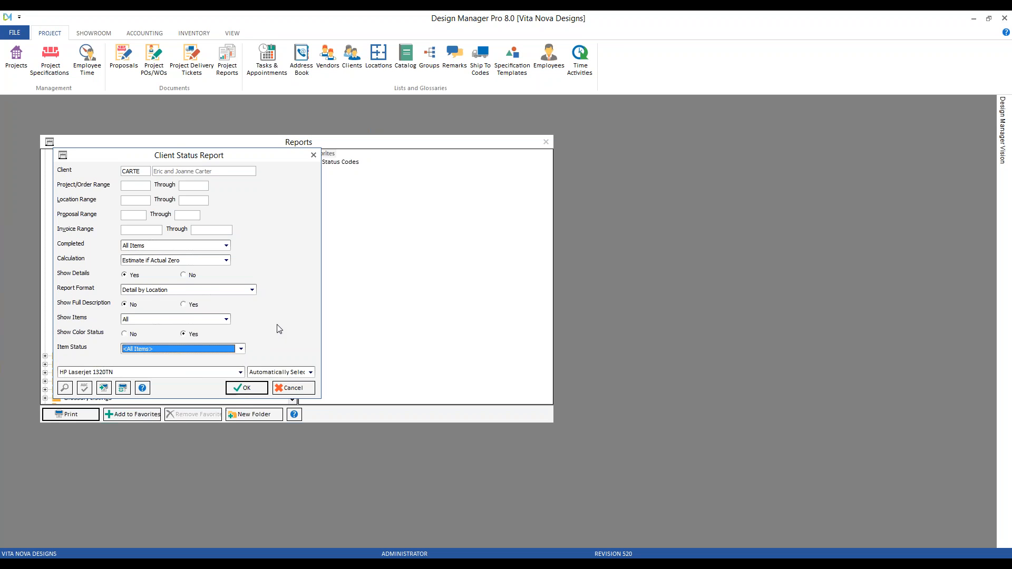
pyautogui.click(247, 388)
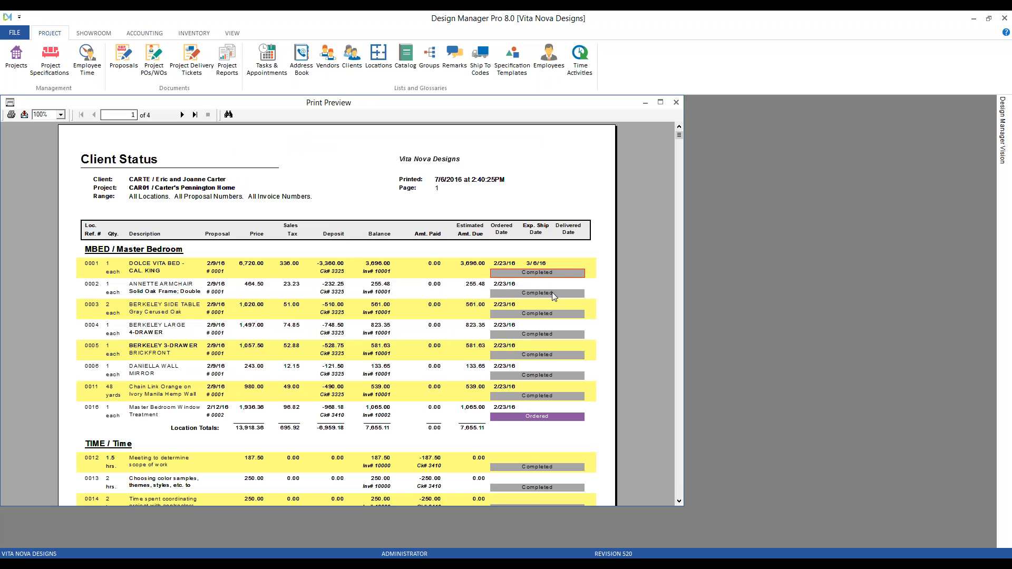
# Review the colored item statuses on the first two pages of the Client Status report and close the preview
pyautogui.scroll(-3, 548, 329)
pyautogui.scroll(-2, 548, 329)
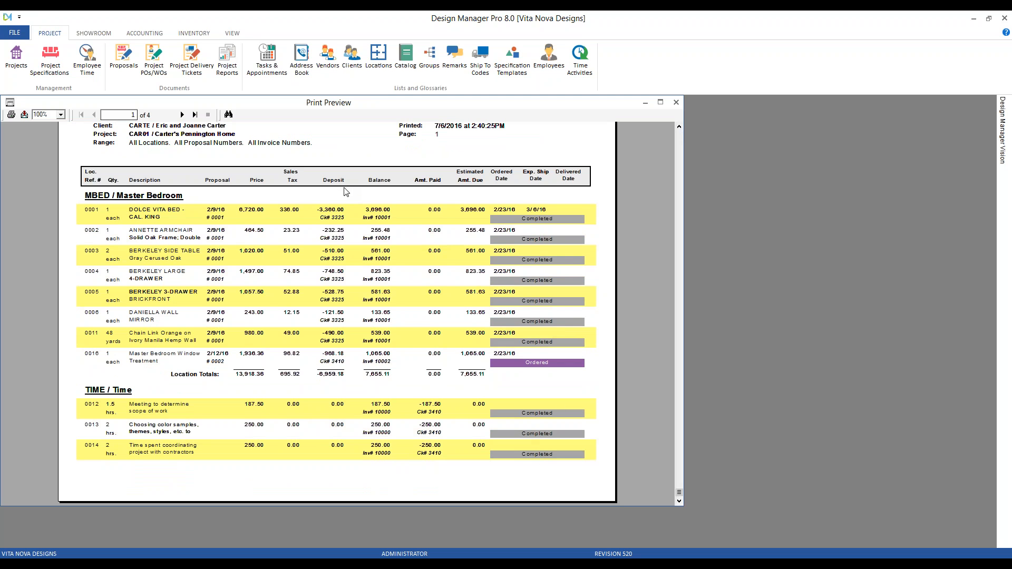
pyautogui.click(182, 115)
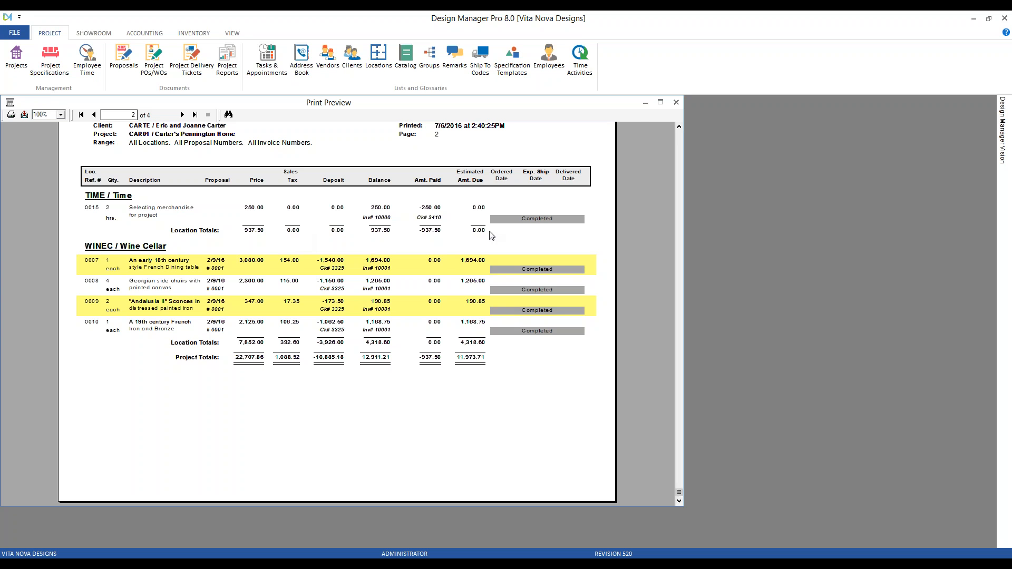
pyautogui.click(675, 102)
# Preview the Client Status report for the same client with color status shown and item status Need to Invoice, and close it
pyautogui.doubleClick(108, 255)
pyautogui.moveTo(193, 185); pyautogui.dragTo(235, 199)
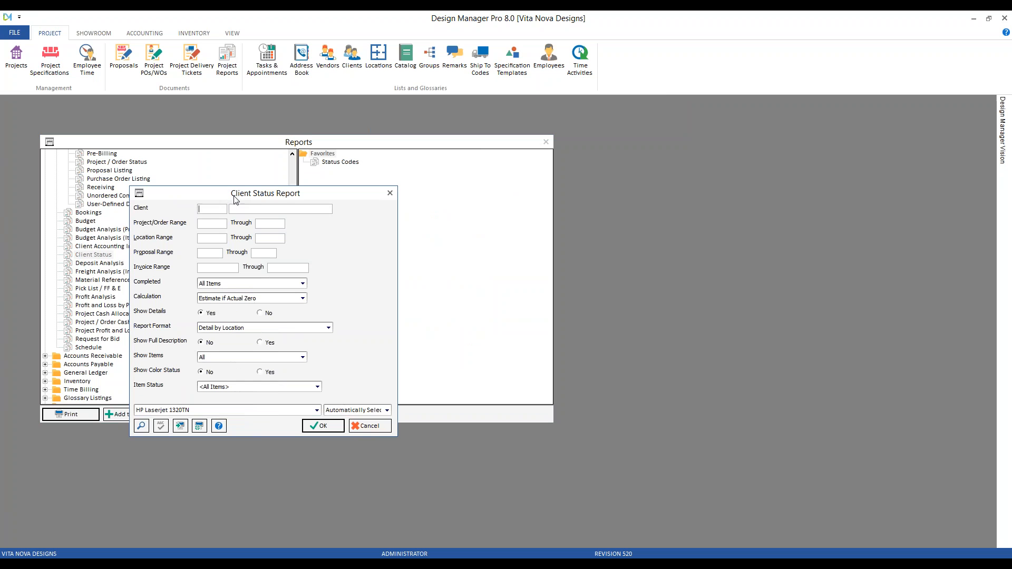
pyautogui.write('CARTE')
pyautogui.press('Tab')
pyautogui.click(269, 372)
pyautogui.click(317, 387)
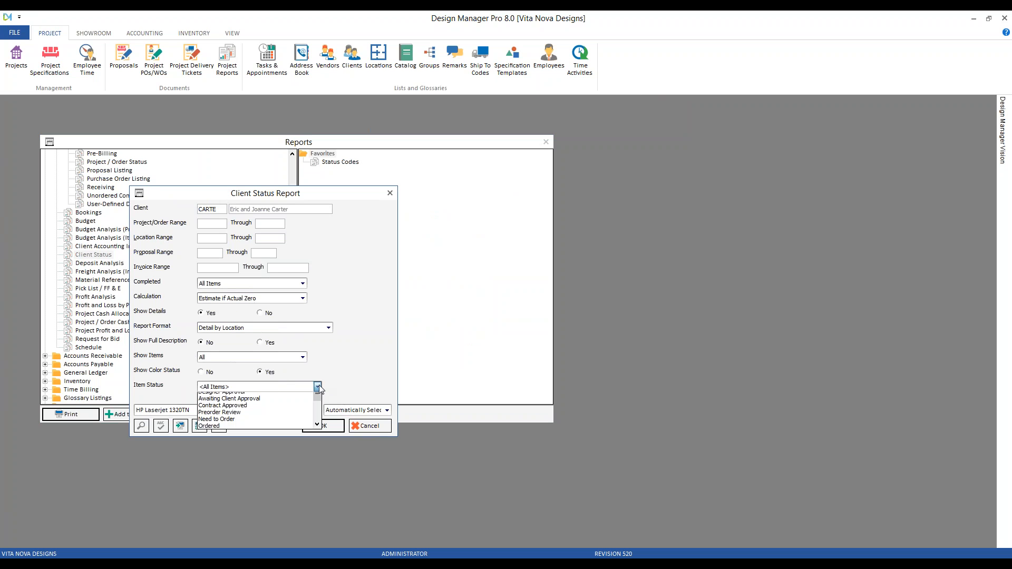
pyautogui.scroll(-2, 253, 419)
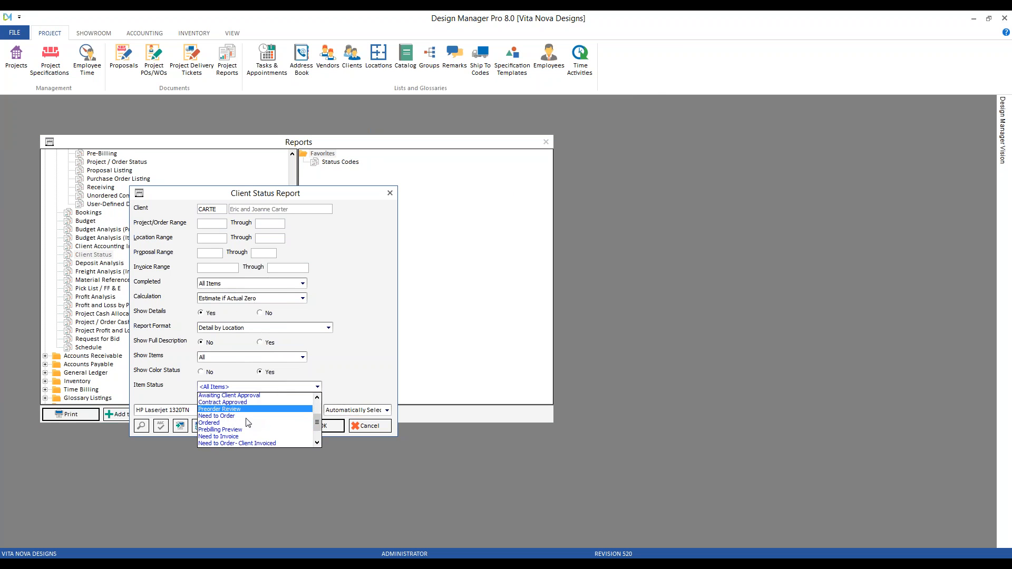
pyautogui.click(255, 424)
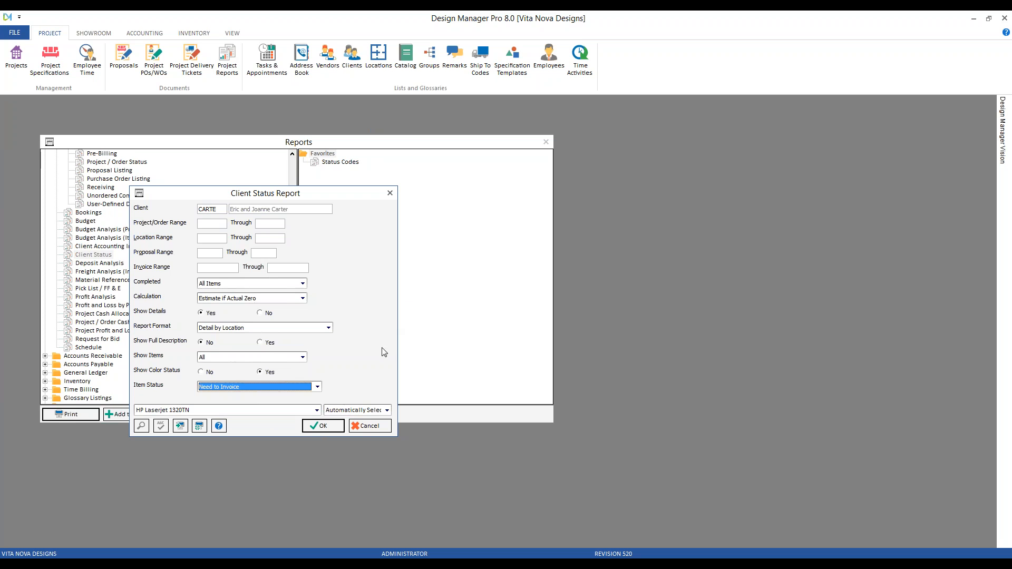
pyautogui.click(319, 431)
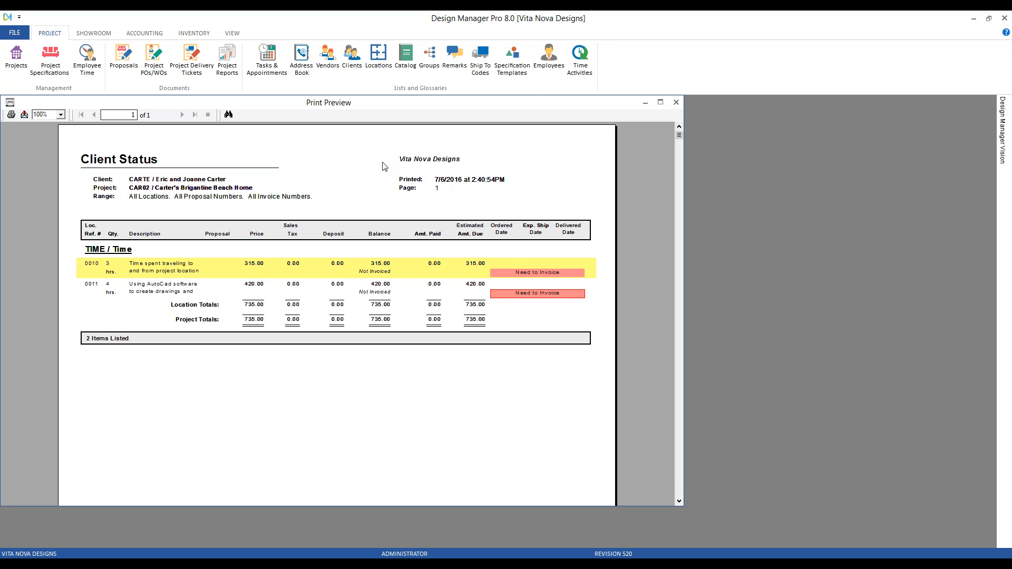
pyautogui.click(675, 103)
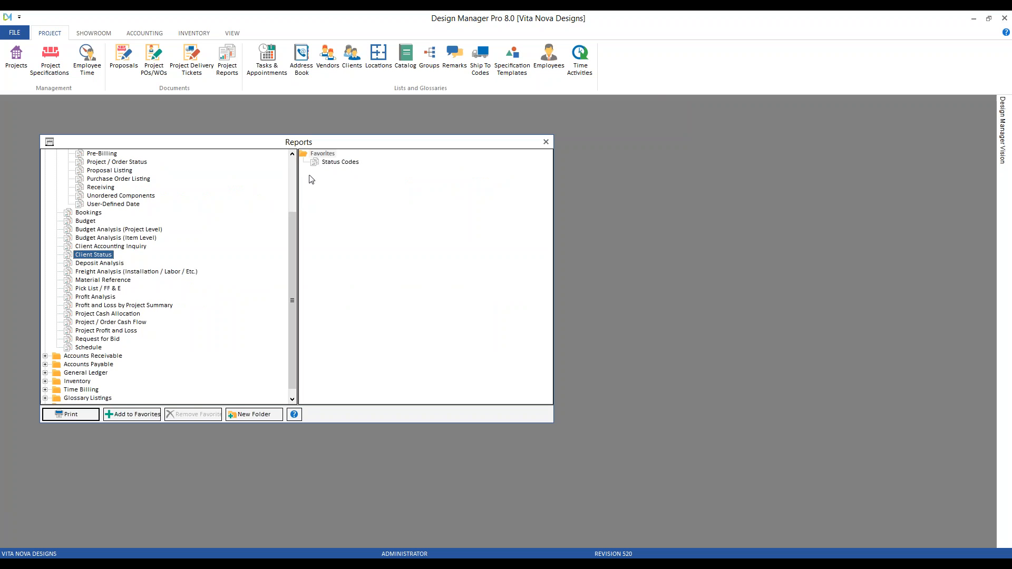
pyautogui.scroll(3, 294, 172)
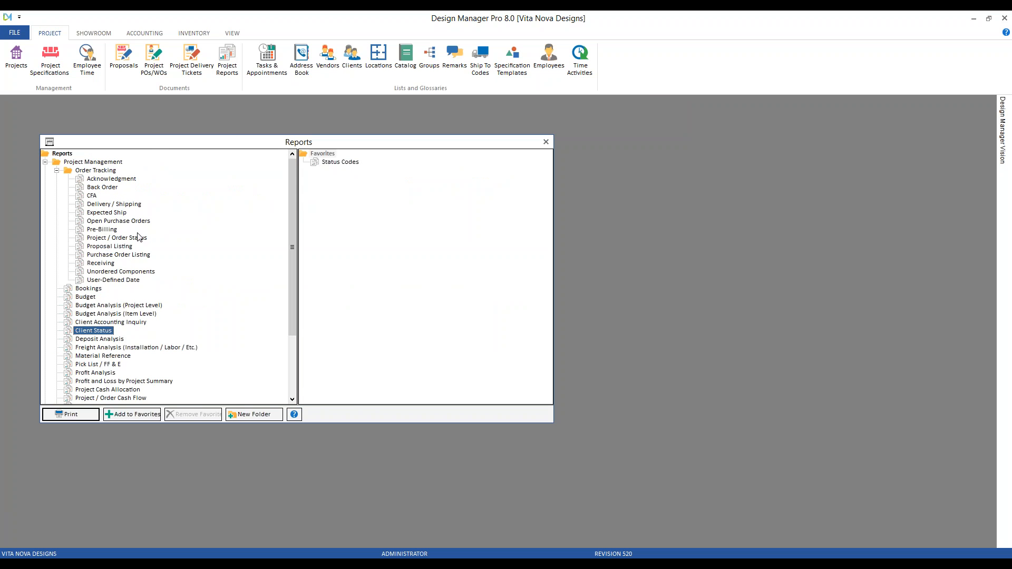
# Preview the Project / Order Status report filtered to item status Need to Invoice, and close the preview
pyautogui.doubleClick(140, 242)
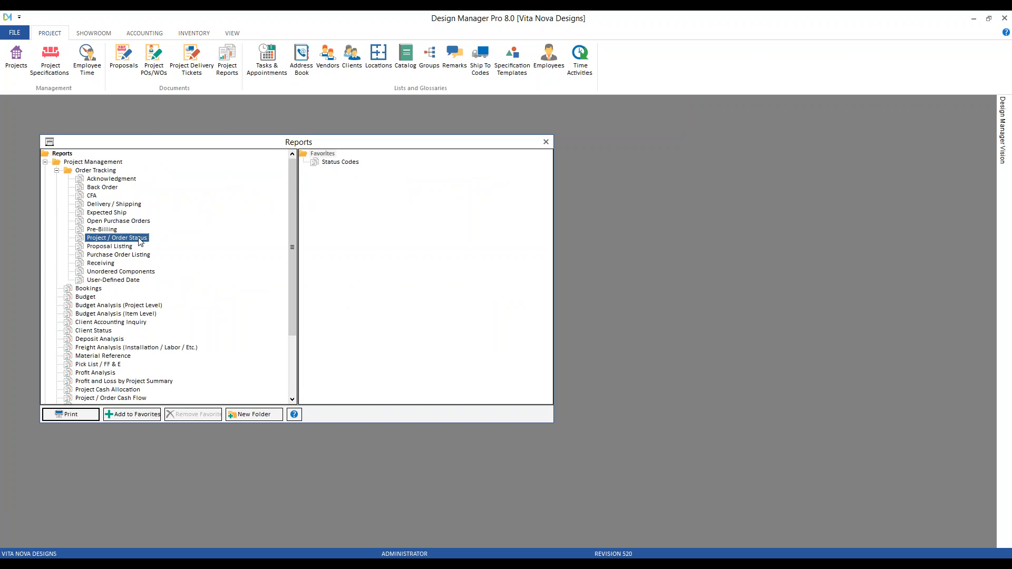
pyautogui.moveTo(221, 209); pyautogui.dragTo(224, 200)
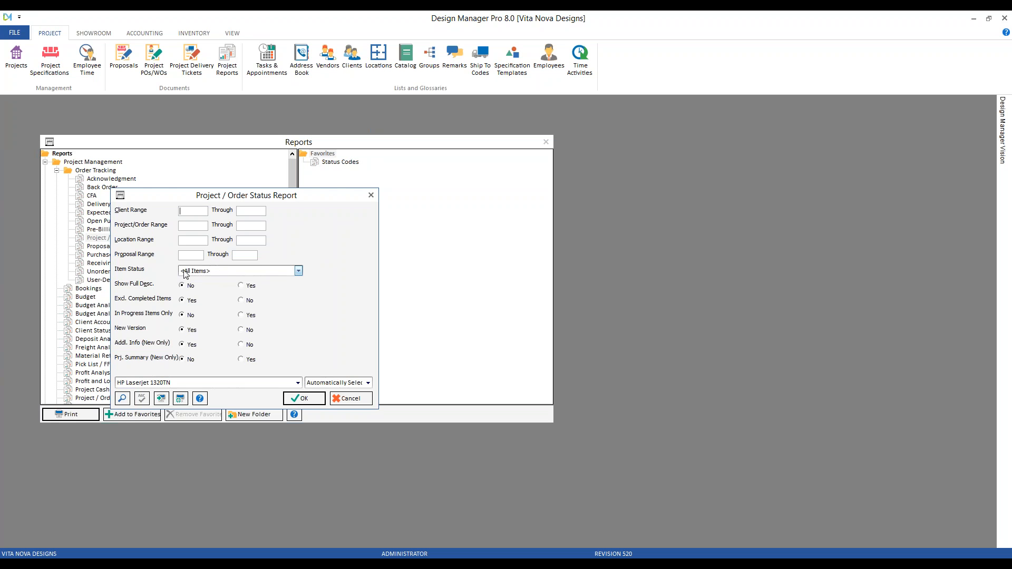
pyautogui.click(292, 271)
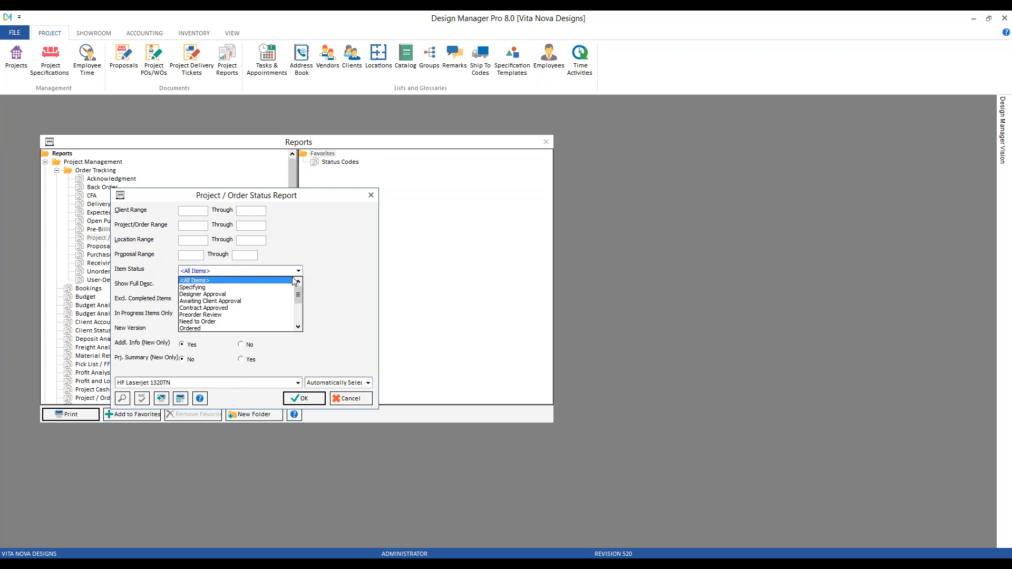
pyautogui.scroll(-2, 224, 296)
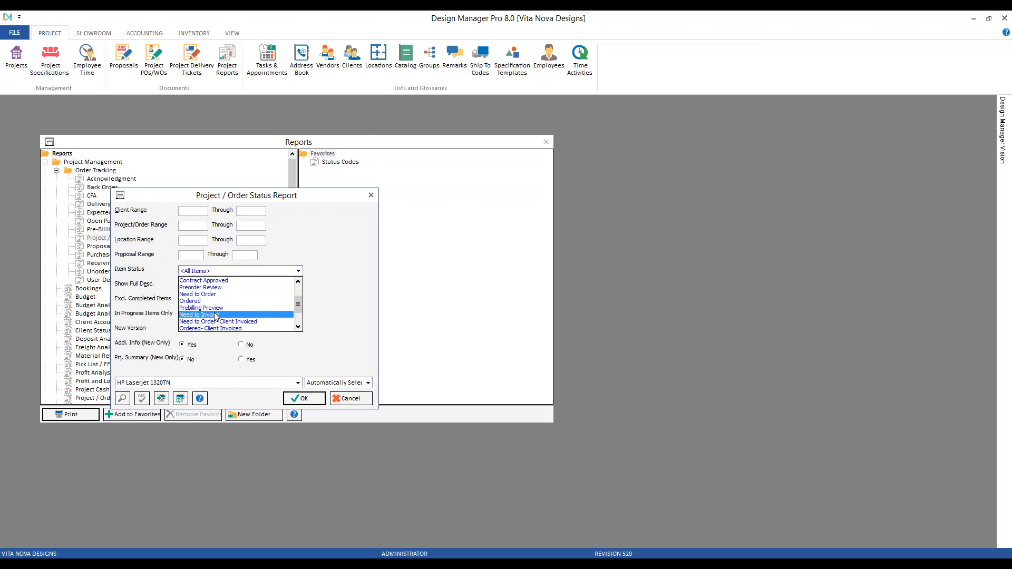
pyautogui.click(215, 315)
pyautogui.click(304, 399)
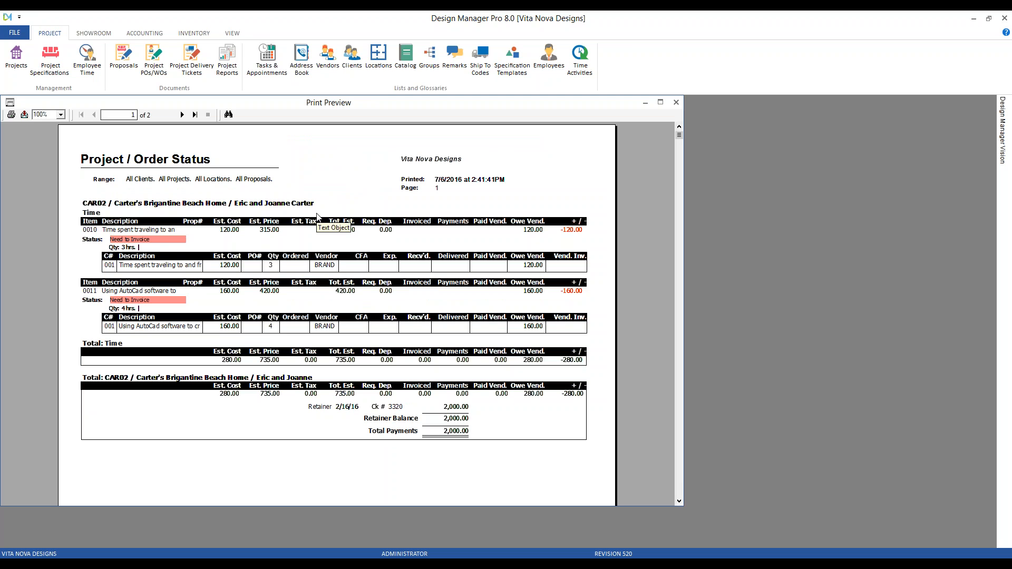
pyautogui.click(676, 102)
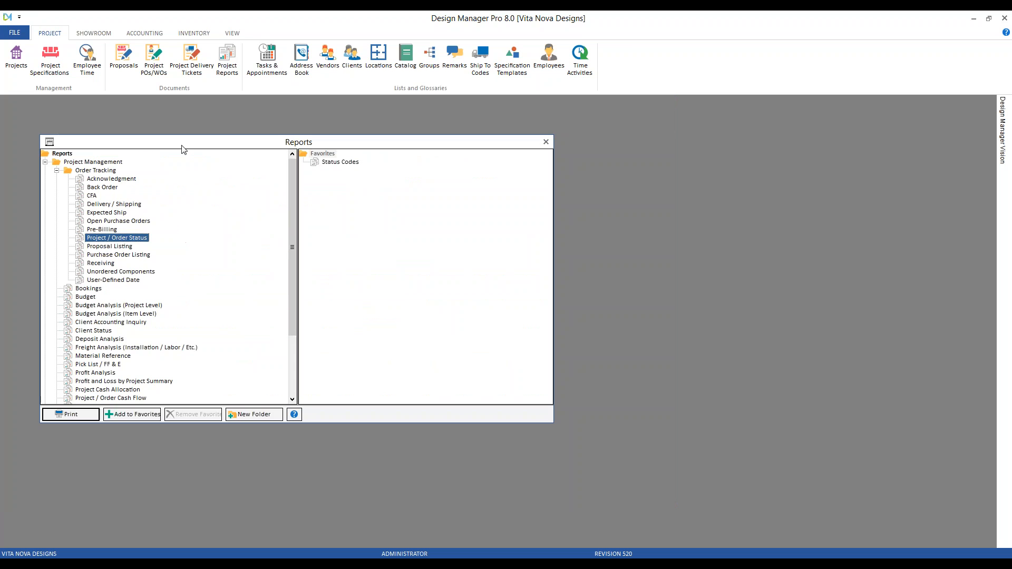
# Preview the Pre-Billing report for all items, review its color-coded statuses, and close the preview and the report list
pyautogui.click(117, 230)
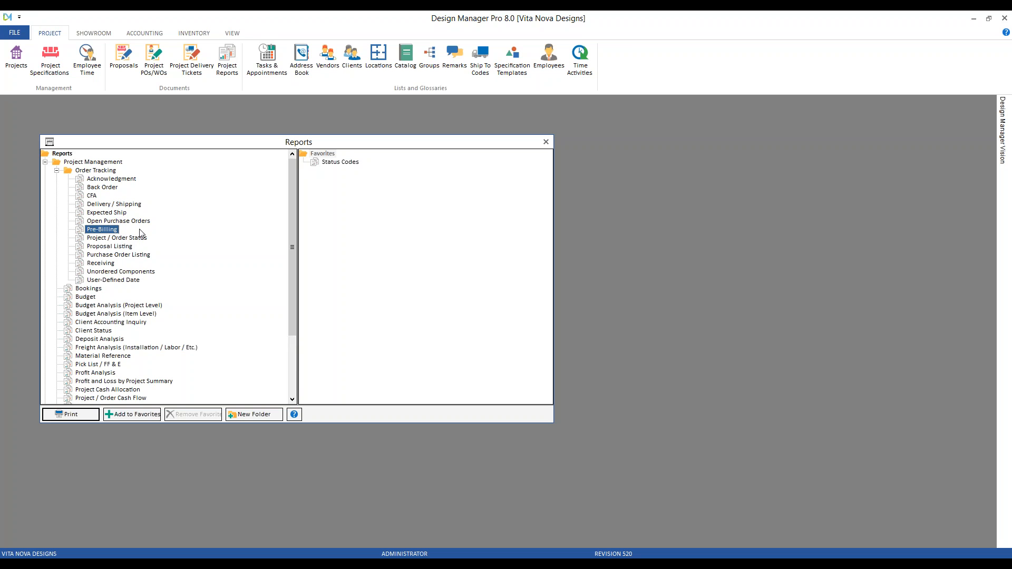
pyautogui.doubleClick(113, 232)
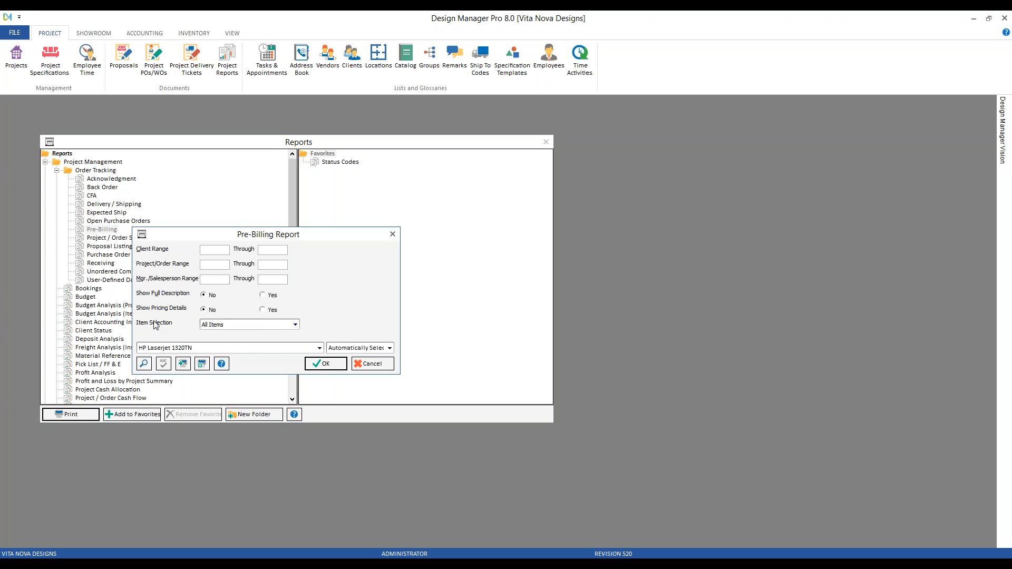
pyautogui.click(232, 324)
pyautogui.click(318, 332)
pyautogui.click(295, 325)
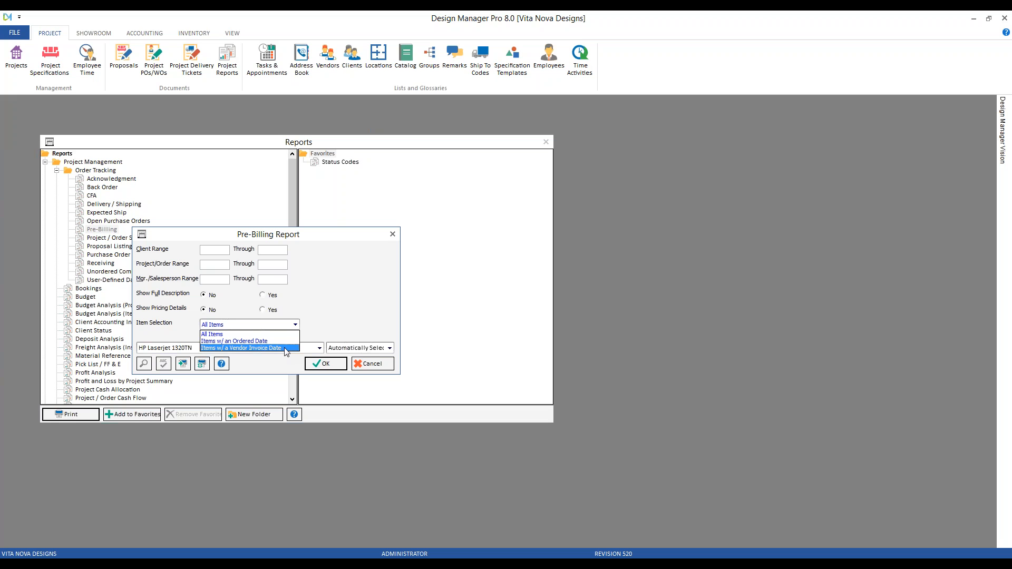
pyautogui.click(348, 317)
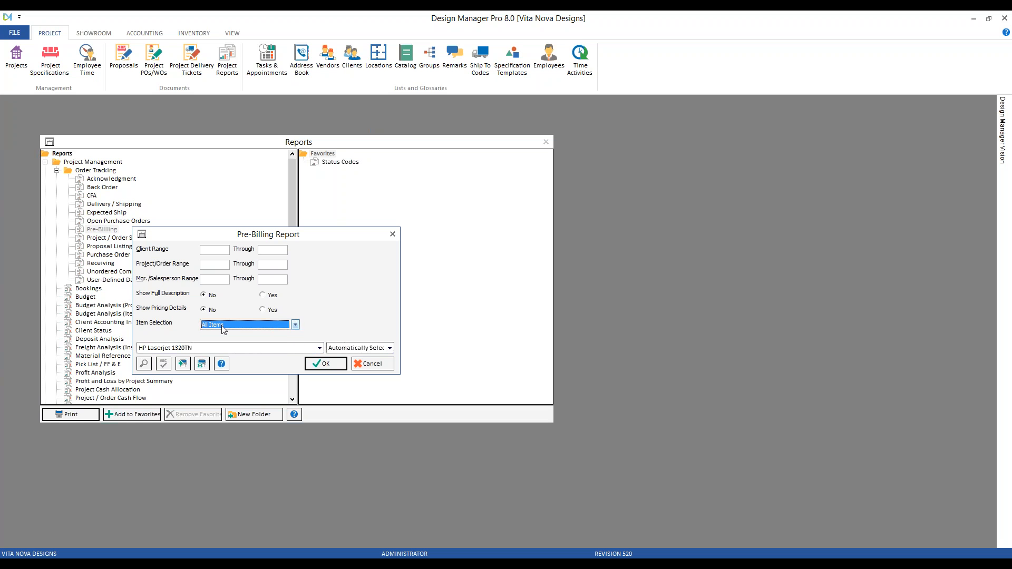
pyautogui.click(326, 365)
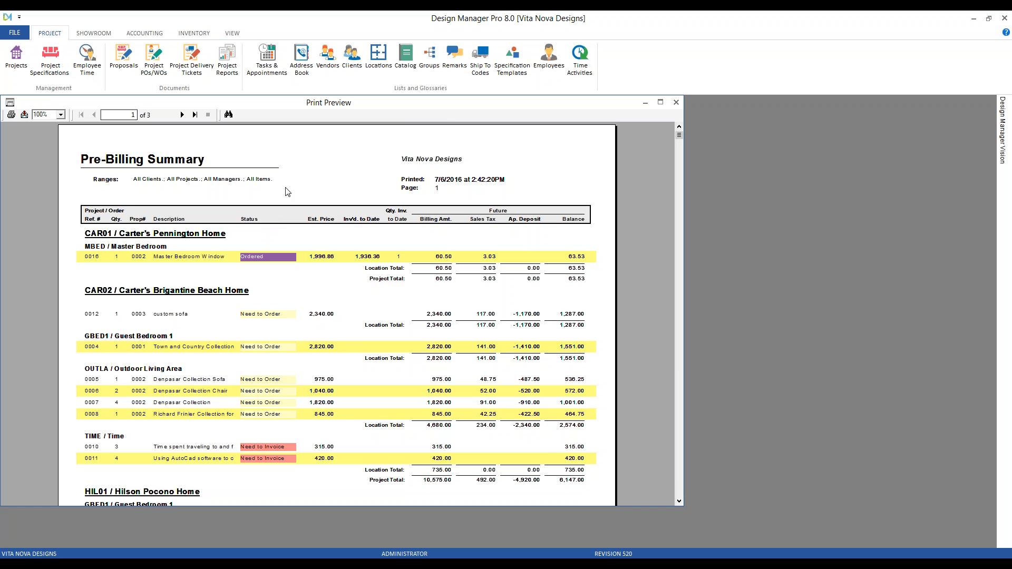
pyautogui.scroll(-1, 287, 193)
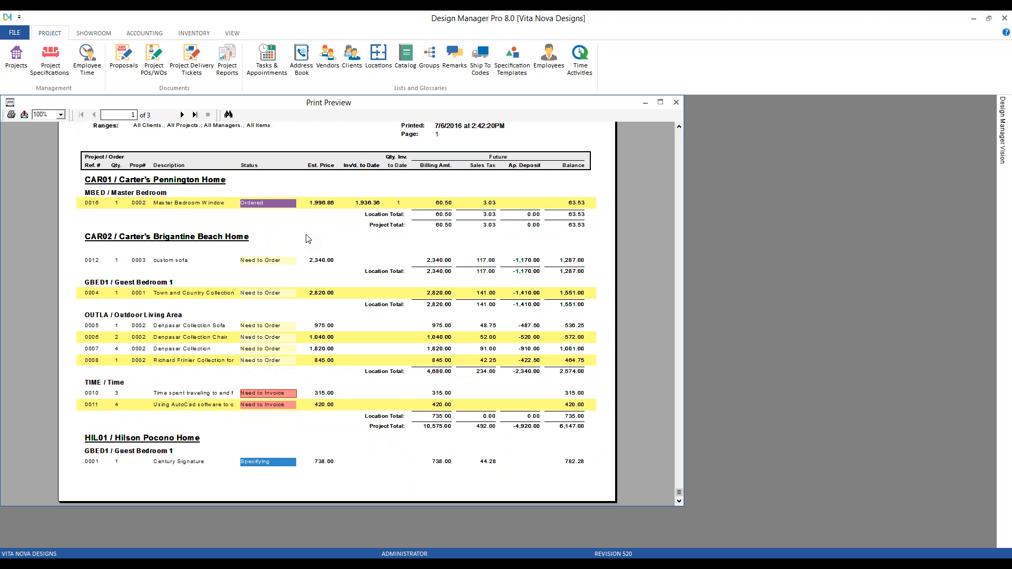
pyautogui.click(676, 102)
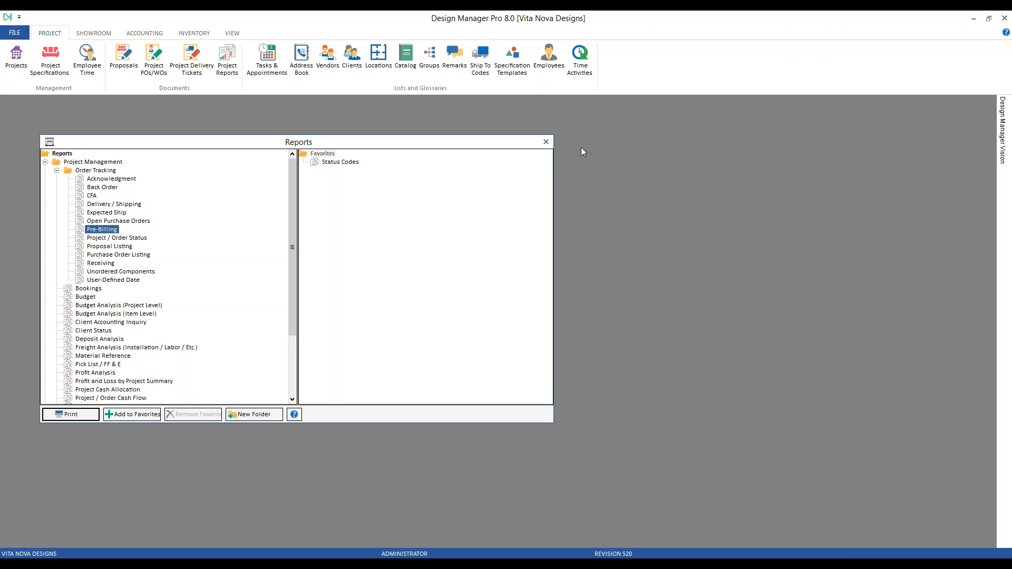
pyautogui.click(545, 144)
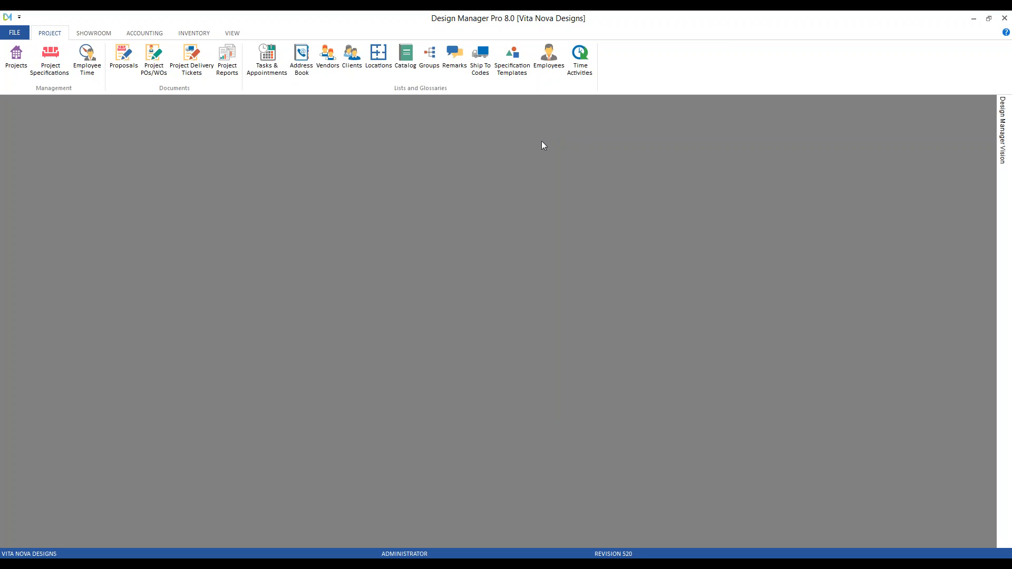
# Review the default schedule phases and durations in the company information, and leave without changes
pyautogui.click(21, 34)
pyautogui.click(33, 57)
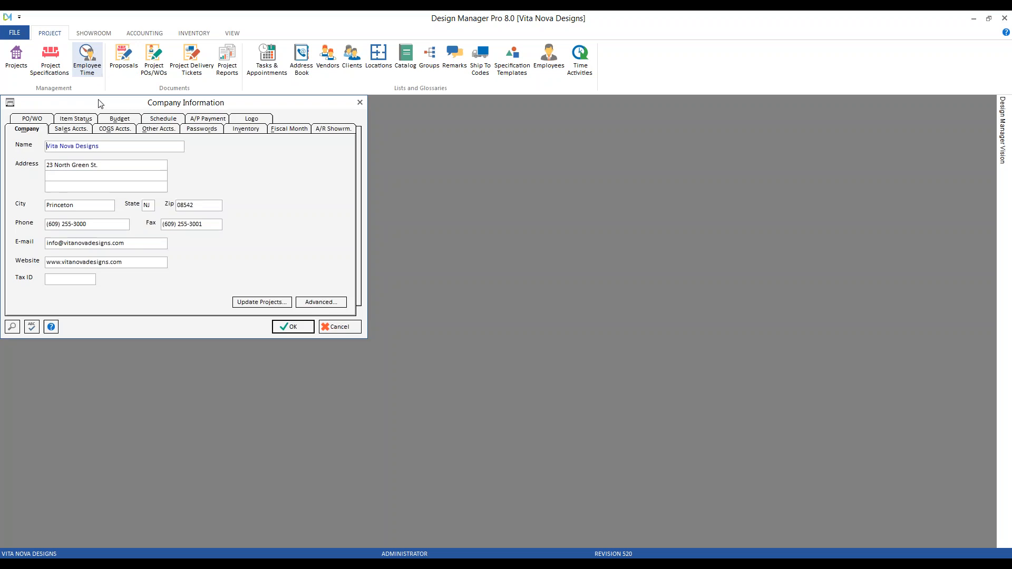
pyautogui.moveTo(116, 113); pyautogui.dragTo(160, 133)
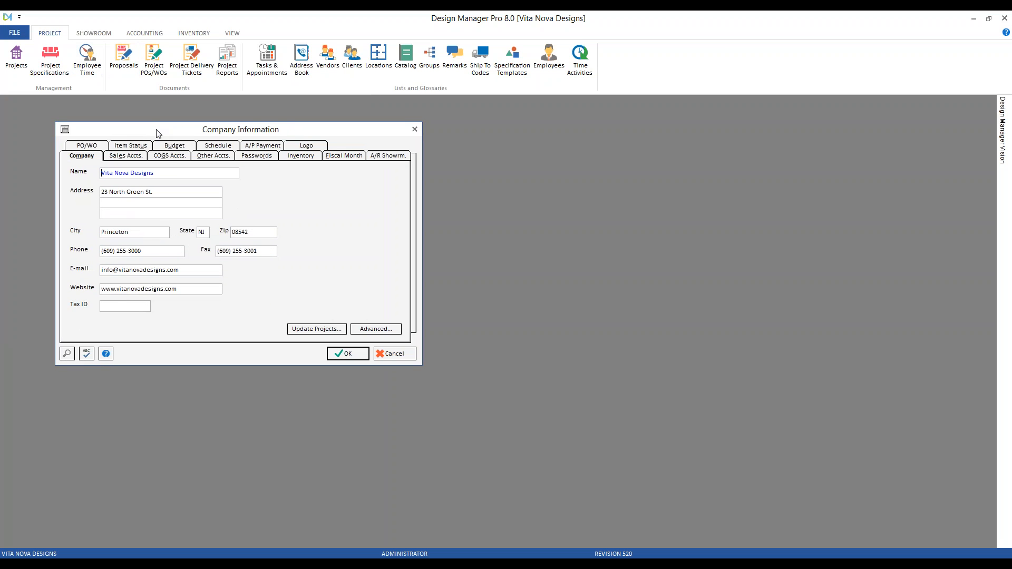
pyautogui.click(226, 147)
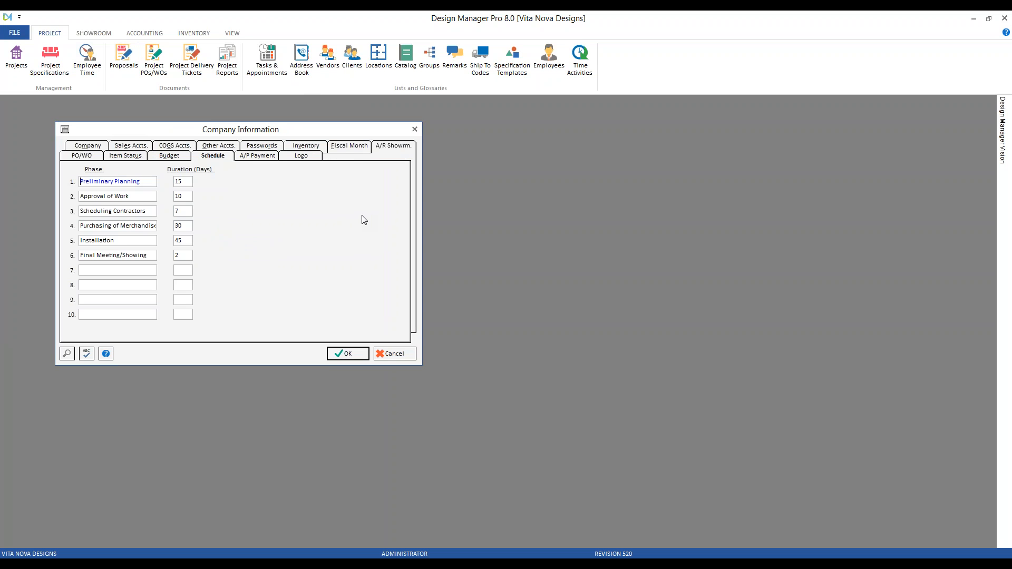
pyautogui.moveTo(145, 183); pyautogui.dragTo(59, 181)
pyautogui.click(182, 182)
pyautogui.click(402, 358)
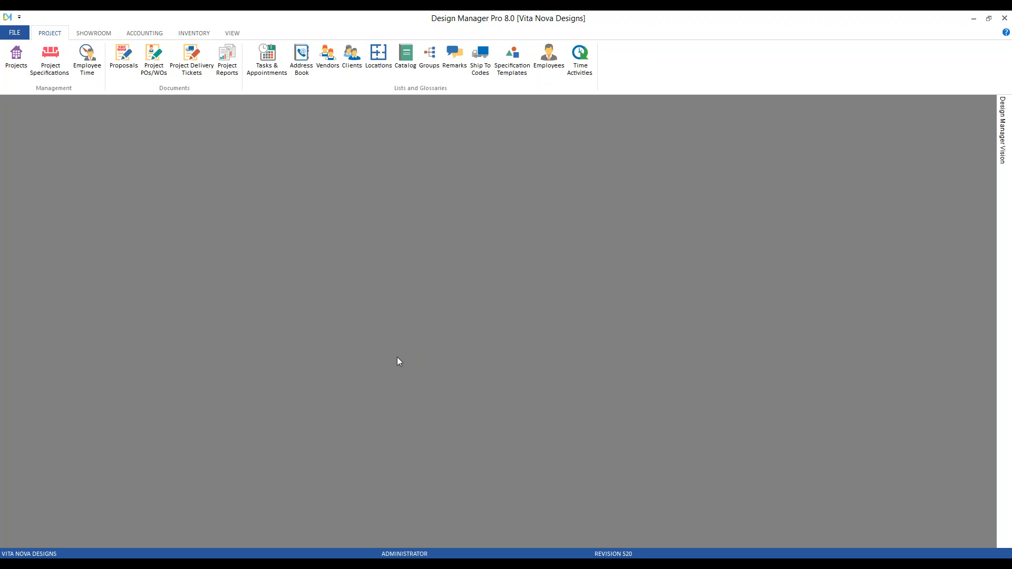
# Open the specifications of project HIL02 and show its schedule
pyautogui.click(50, 57)
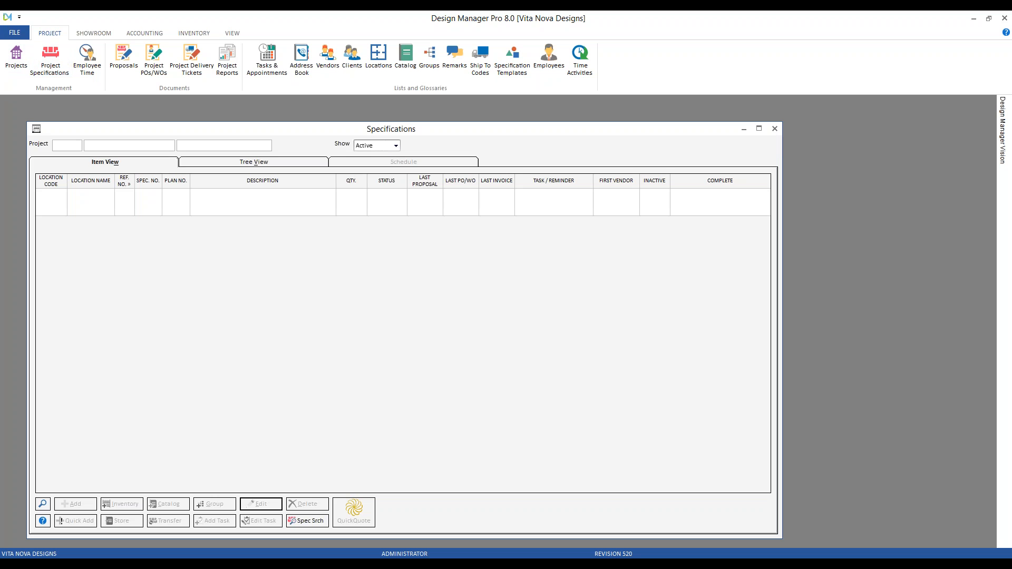
pyautogui.write('HIL02')
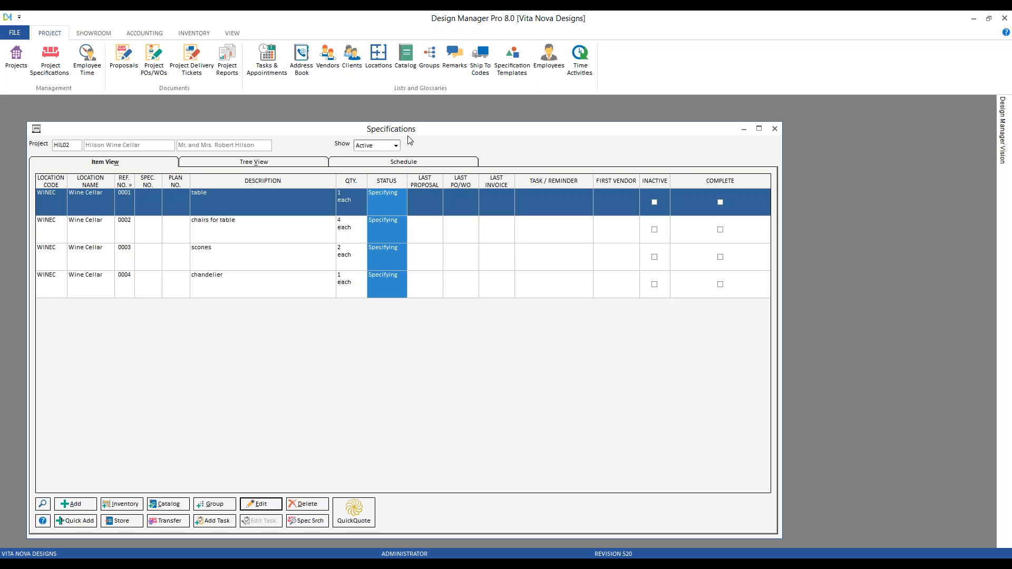
pyautogui.click(420, 166)
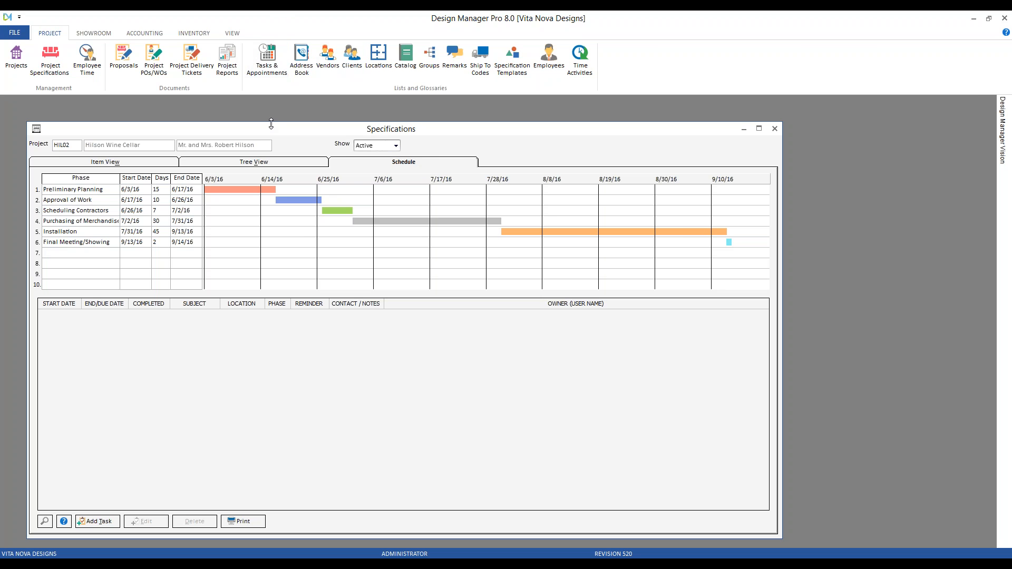
pyautogui.moveTo(252, 134); pyautogui.dragTo(276, 119)
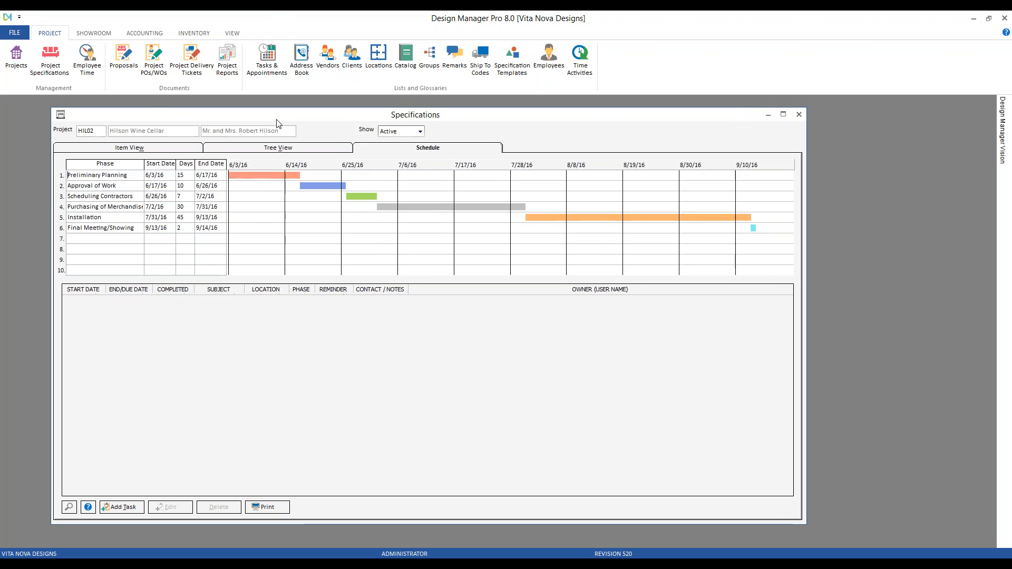
# Look up the opened date of project HIL02 in the projects list and close the list
pyautogui.click(17, 58)
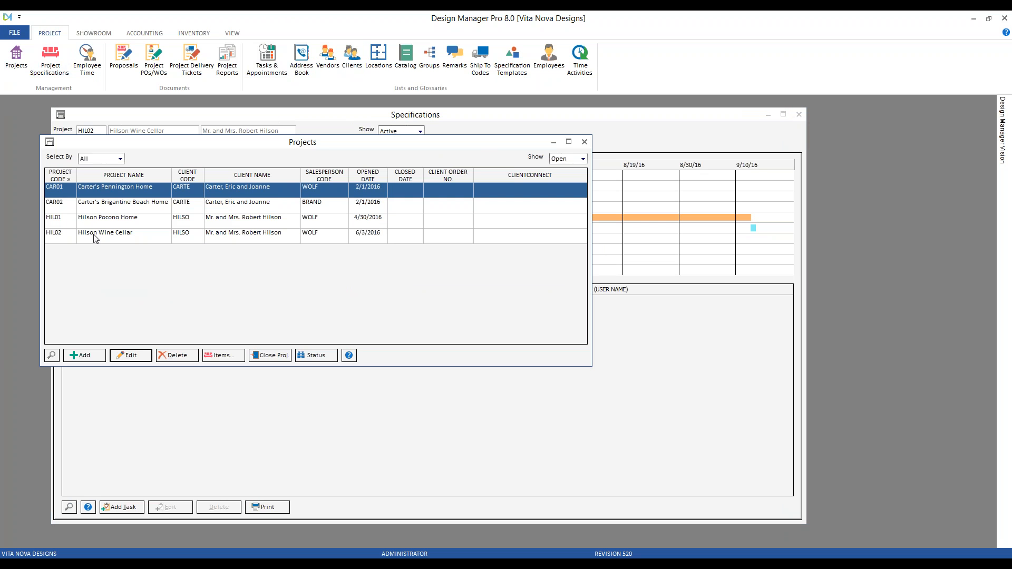
pyautogui.click(95, 239)
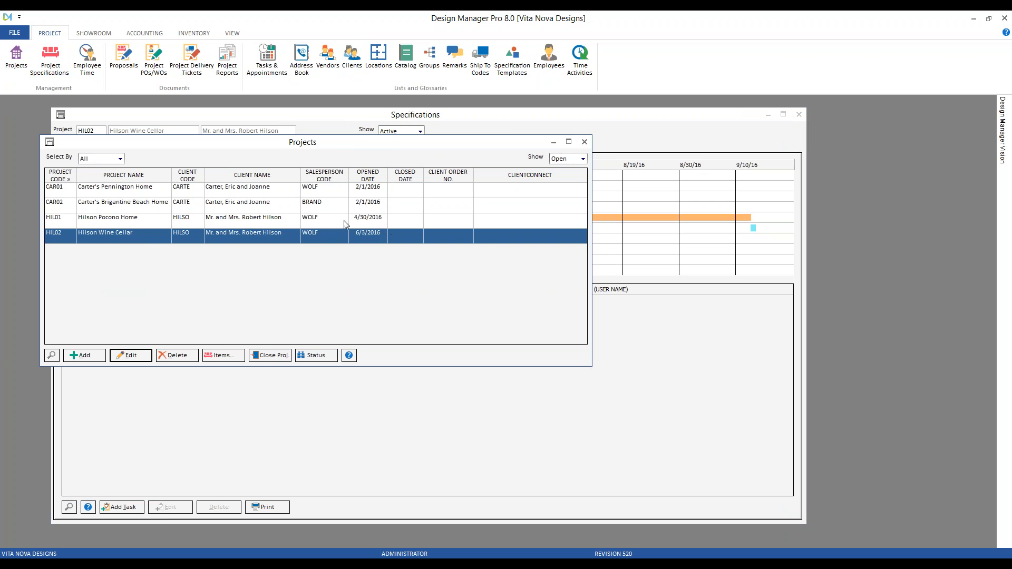
pyautogui.click(585, 142)
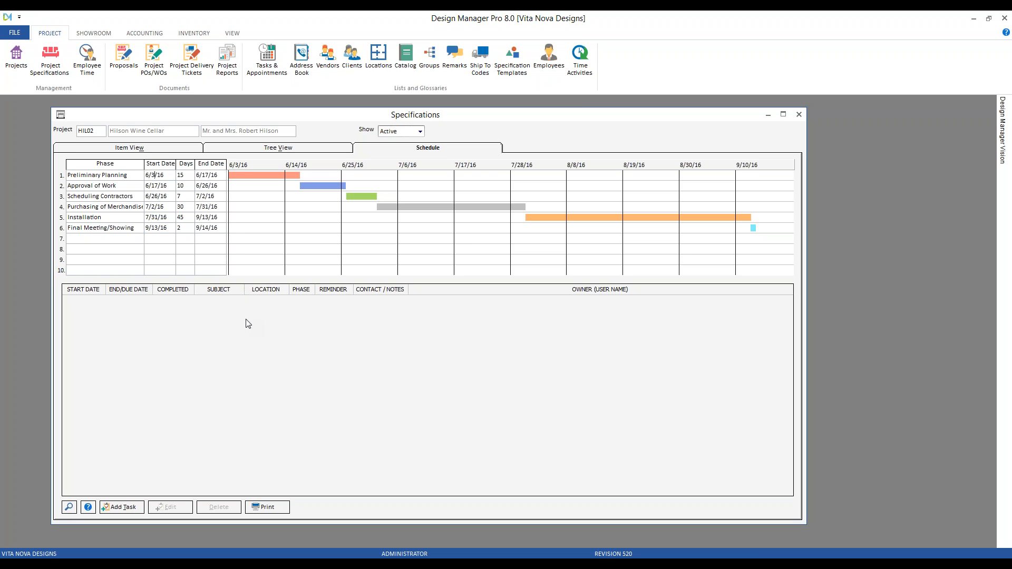
# Set the duration of the Preliminary Planning phase to 7 days
pyautogui.click(189, 176)
pyautogui.press('BackSpace')
pyautogui.press('BackSpace')
pyautogui.write('7')
pyautogui.press('Tab')
# Set the Approval of Work phase to start on 6/9/16 and last 5 days
pyautogui.press('BackSpace')
pyautogui.press('BackSpace')
pyautogui.write('9')
pyautogui.press('Tab')
pyautogui.doubleClick(180, 186)
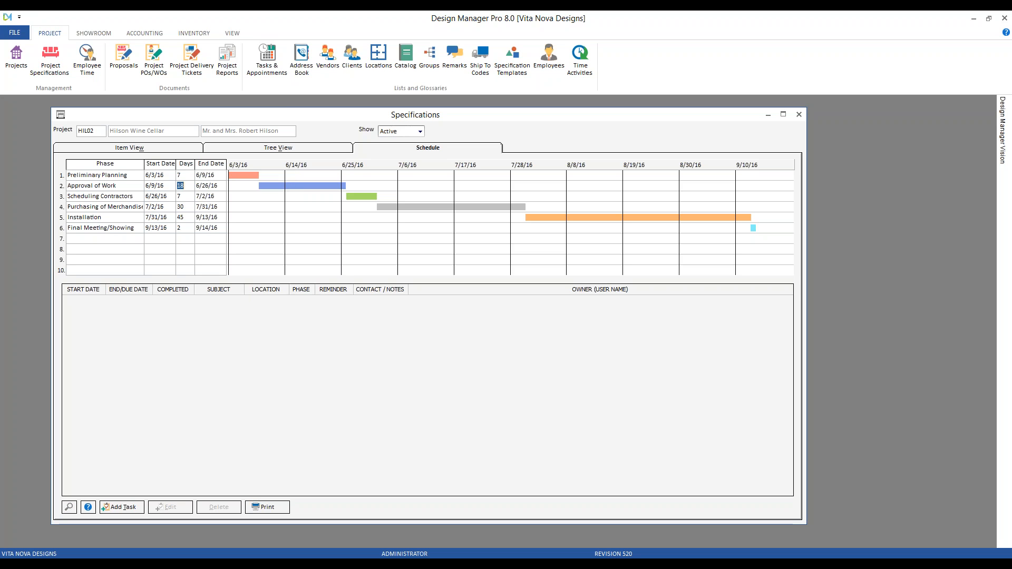
pyautogui.write('5')
pyautogui.press('Tab')
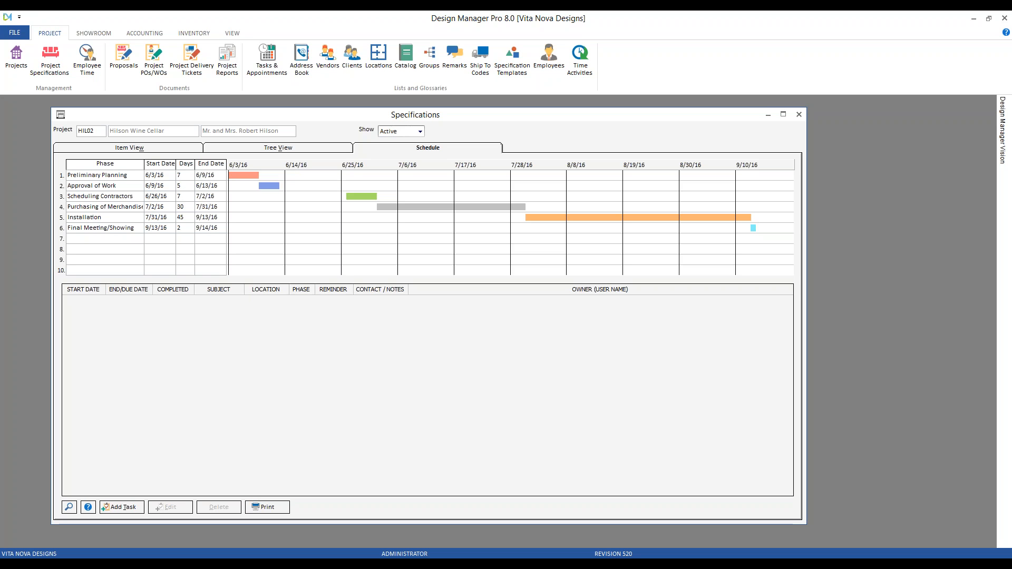
# Set the Scheduling Contractors phase to start on 6/13/16 and last 4 days
pyautogui.moveTo(152, 199); pyautogui.dragTo(165, 200)
pyautogui.press('BackSpace')
pyautogui.write('13/1')
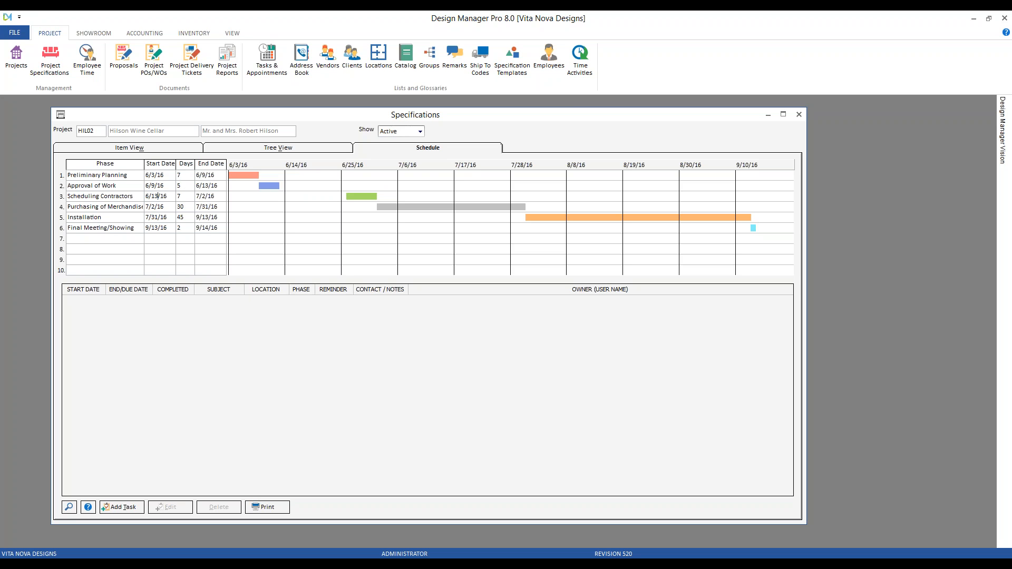
pyautogui.press('Tab')
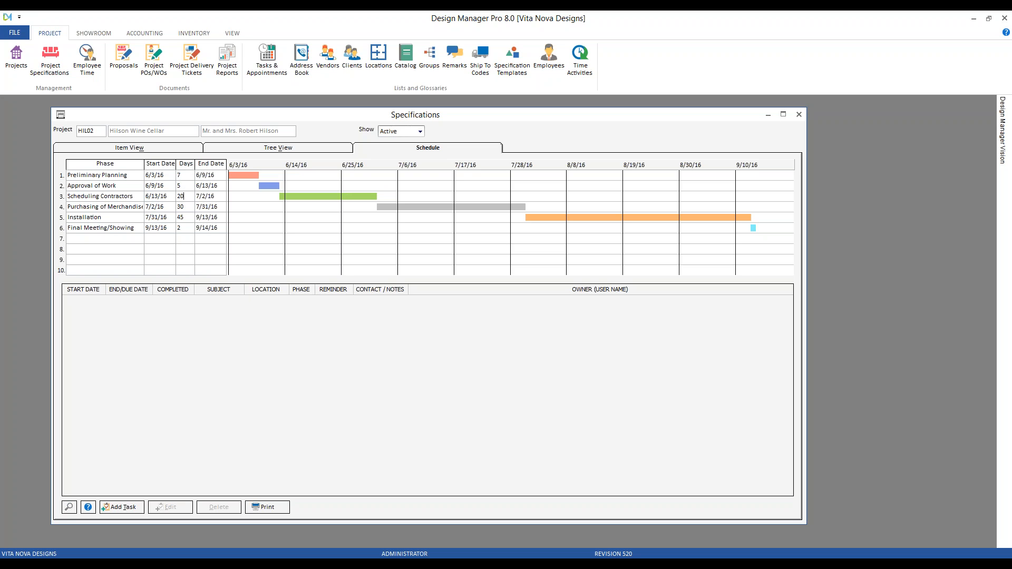
pyautogui.press('BackSpace')
pyautogui.press('BackSpace')
pyautogui.press('Tab')
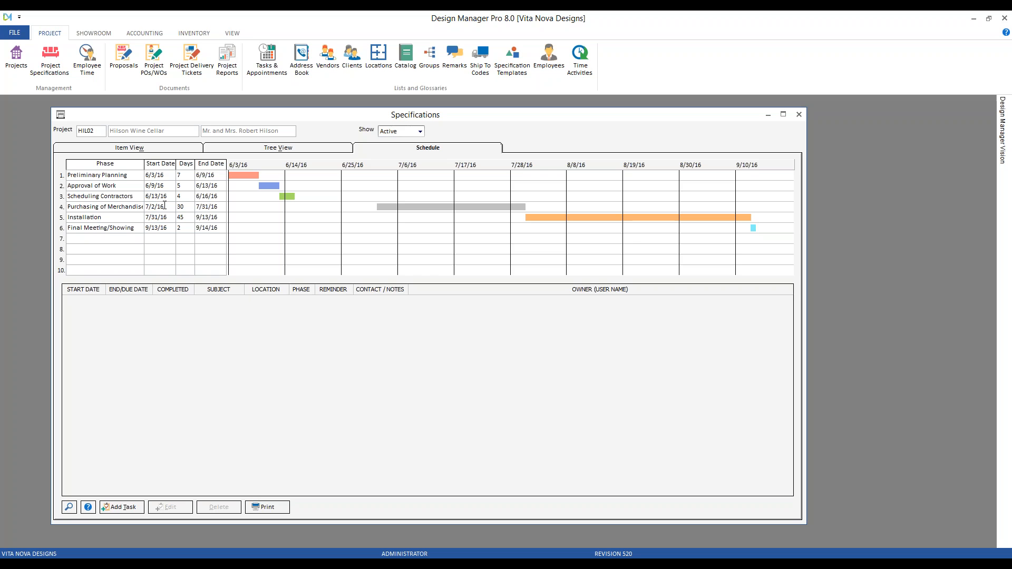
# Set the Purchasing of Merchandise phase to start on 6/16/16 and last 15 days
pyautogui.moveTo(156, 206); pyautogui.dragTo(140, 208)
pyautogui.write('6/16')
pyautogui.press('Tab')
pyautogui.doubleClick(177, 206)
pyautogui.write('15')
pyautogui.press('Tab')
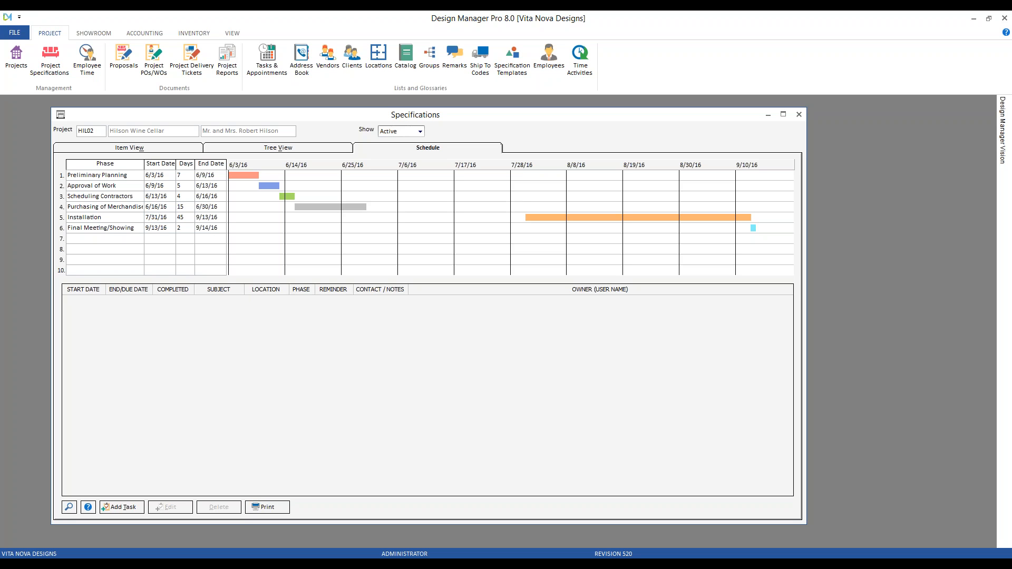
# Set the Installation phase to start on 6/30/16 and last 24 days
pyautogui.moveTo(146, 217); pyautogui.dragTo(155, 217)
pyautogui.write('6/30')
pyautogui.press('Tab')
pyautogui.write('2')
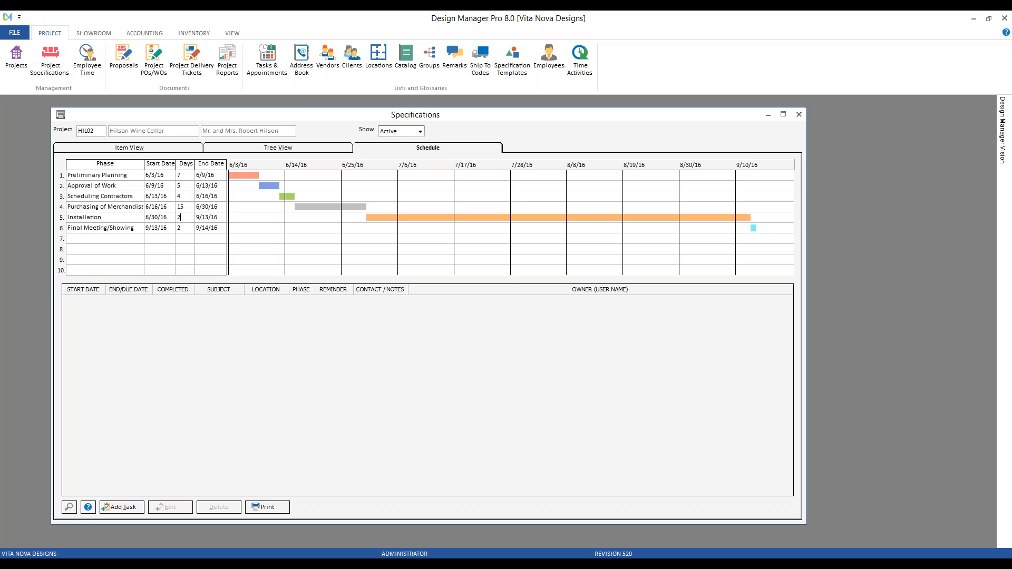
pyautogui.press('Tab')
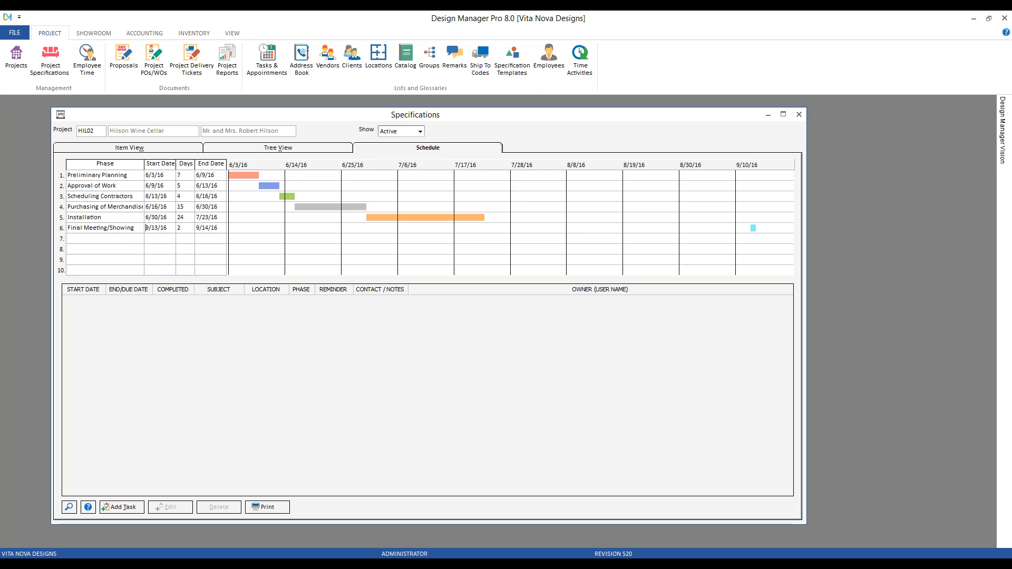
# Set the Final Meeting/Showing phase to start on 7/23/16 and last 1 day
pyautogui.moveTo(158, 228); pyautogui.dragTo(143, 228)
pyautogui.write('7/23')
pyautogui.press('Tab')
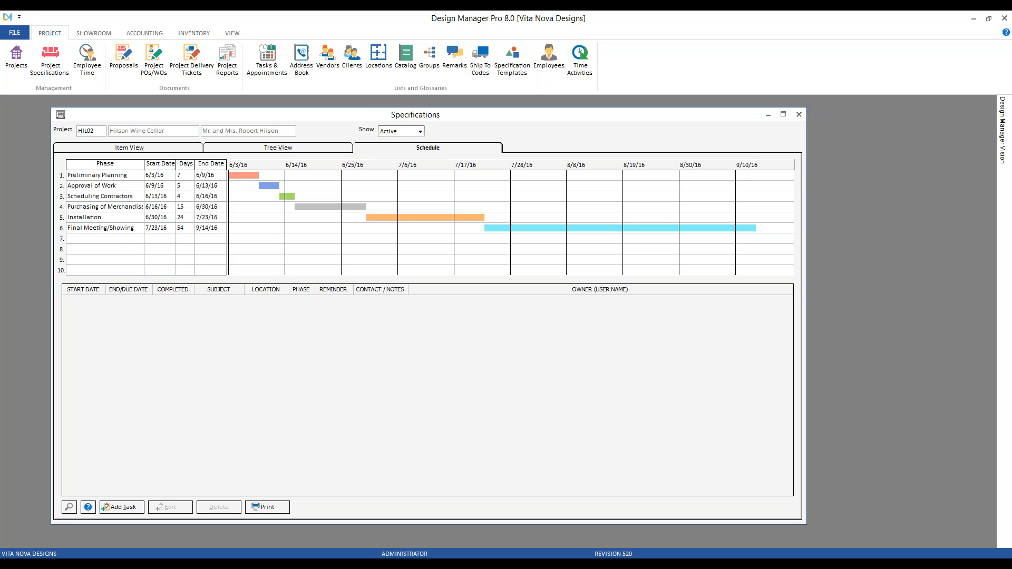
pyautogui.press('BackSpace')
pyautogui.press('BackSpace')
pyautogui.write('1')
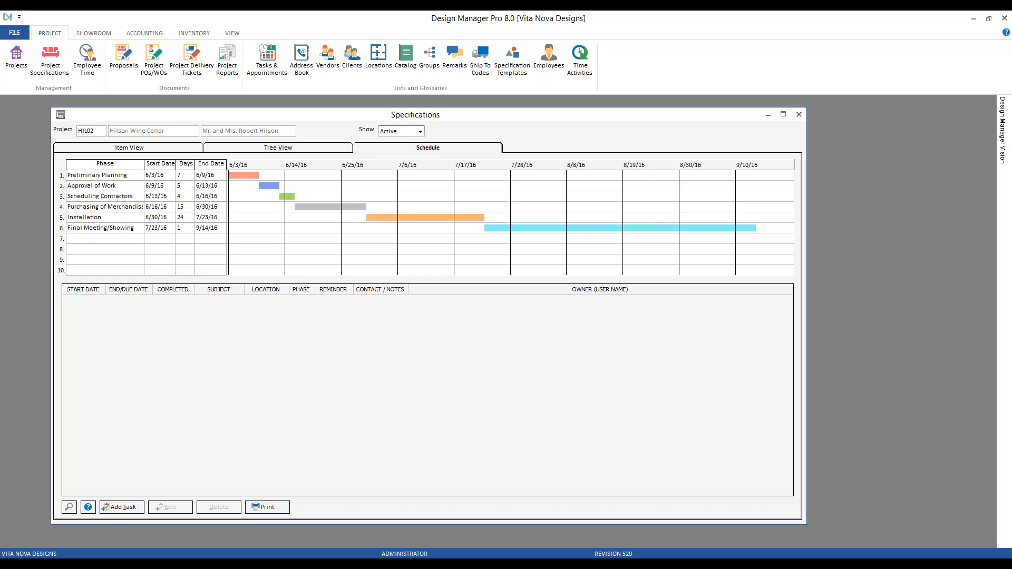
pyautogui.press('Tab')
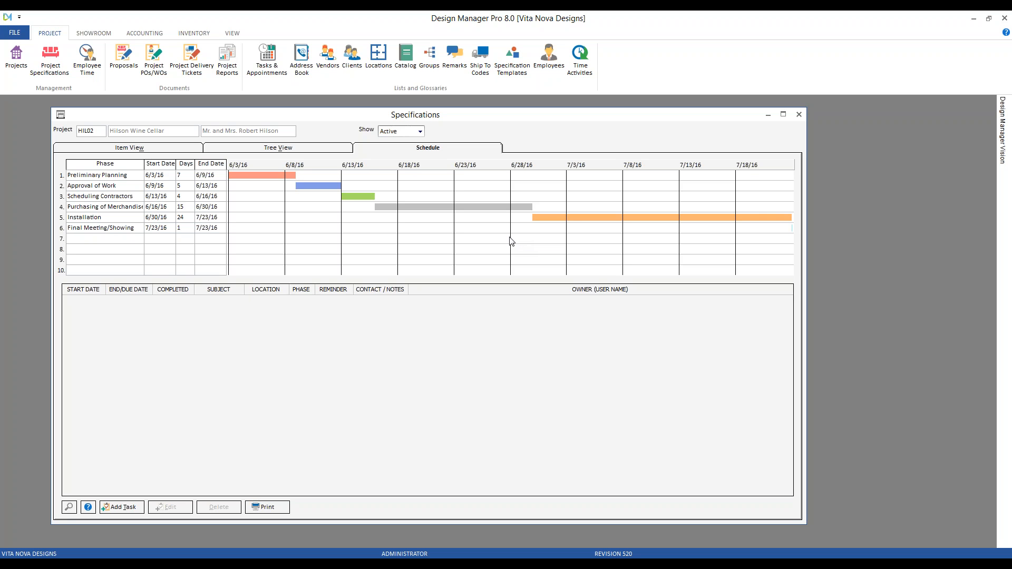
# Add a schedule task with the subject "Meeting with Design Team", due and starting on 6/3/2016
pyautogui.click(122, 507)
pyautogui.moveTo(133, 153); pyautogui.dragTo(357, 190)
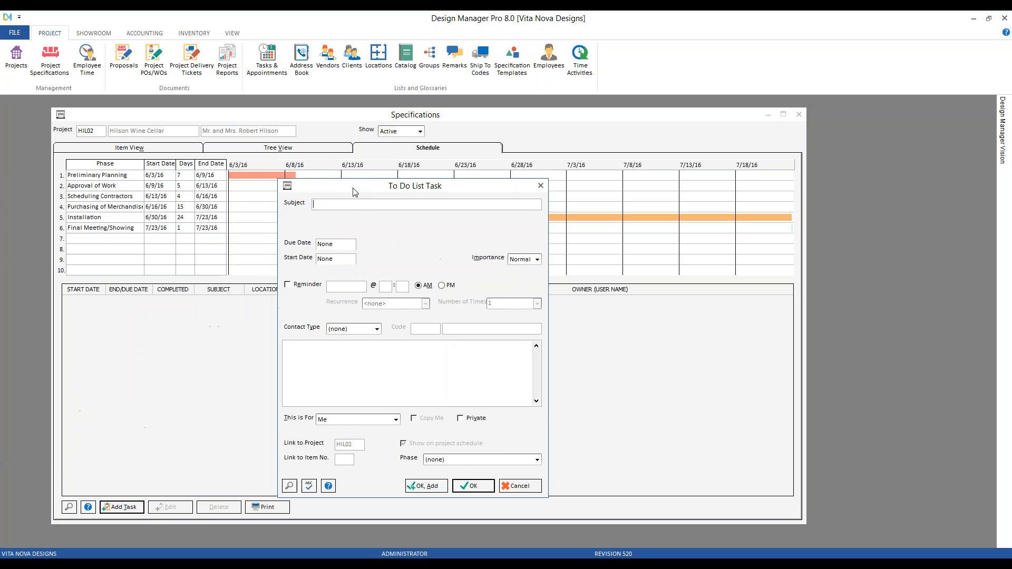
pyautogui.write('Meeting wit')
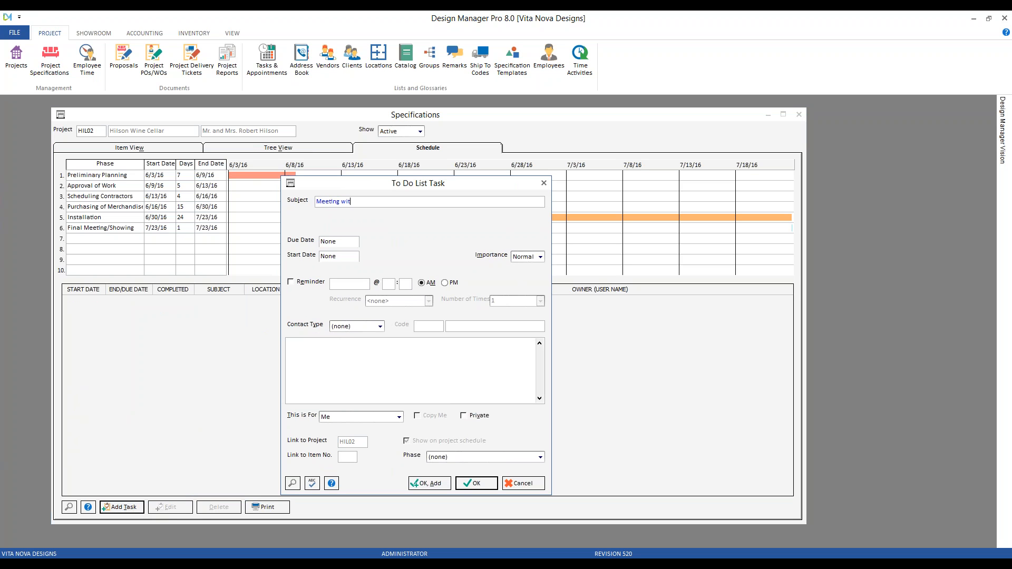
pyautogui.write('h Design Team')
pyautogui.press('Tab')
pyautogui.write('6 3')
pyautogui.press('Tab')
pyautogui.write('6 3')
pyautogui.press('Tab')
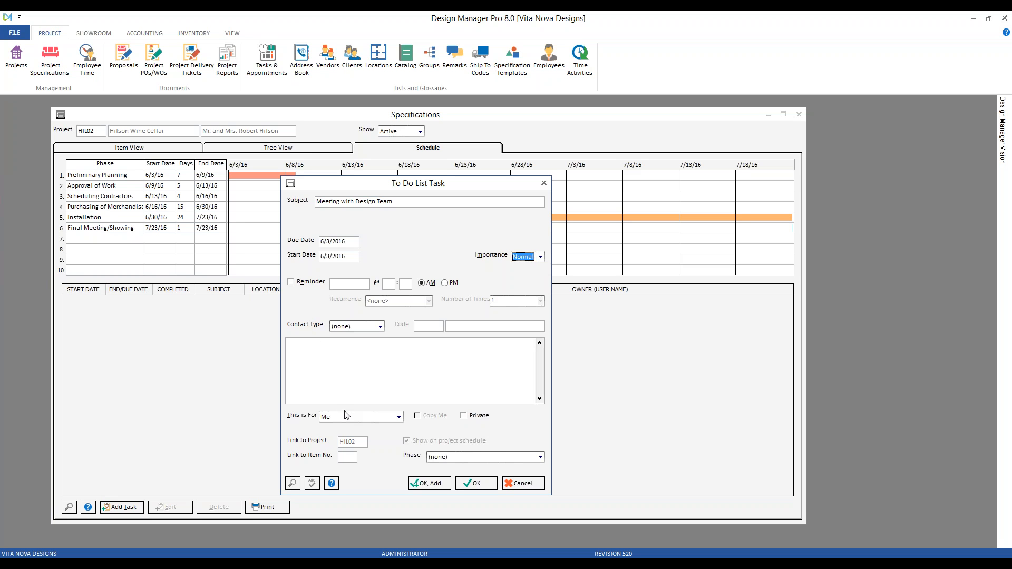
# Assign the meeting task to Everyone, link it to the Preliminary Planning phase, and save it
pyautogui.click(399, 417)
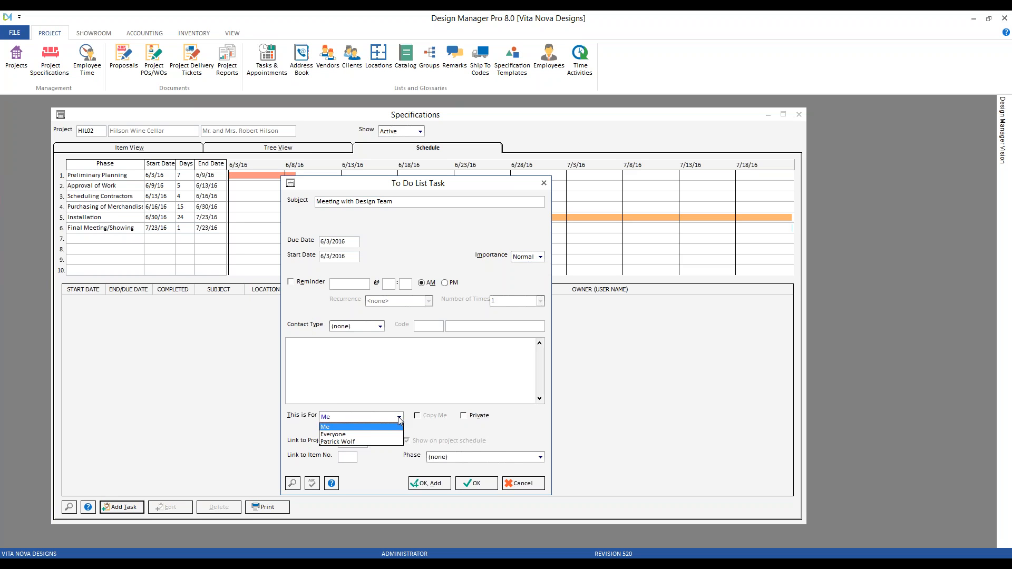
pyautogui.click(369, 434)
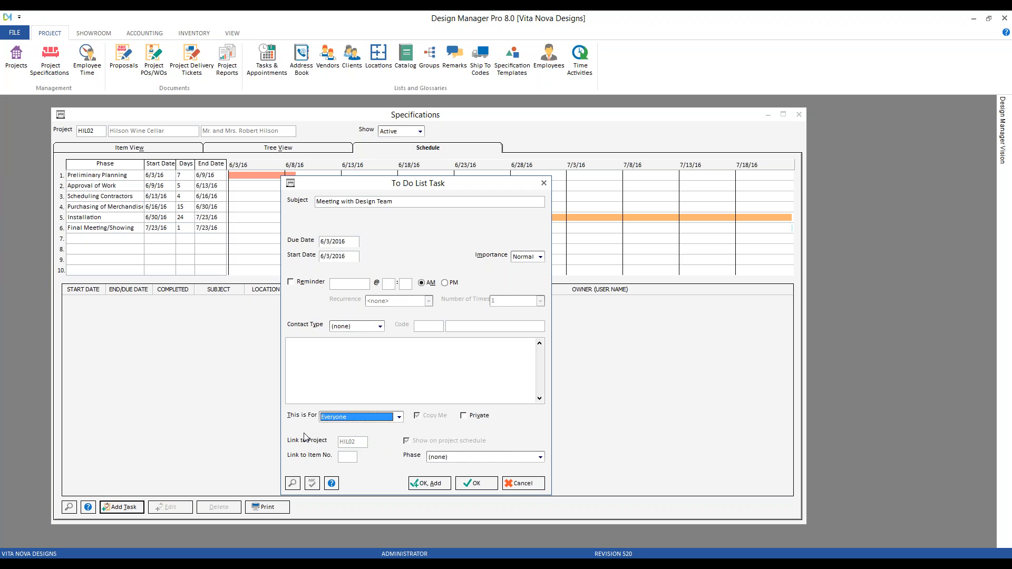
pyautogui.click(540, 457)
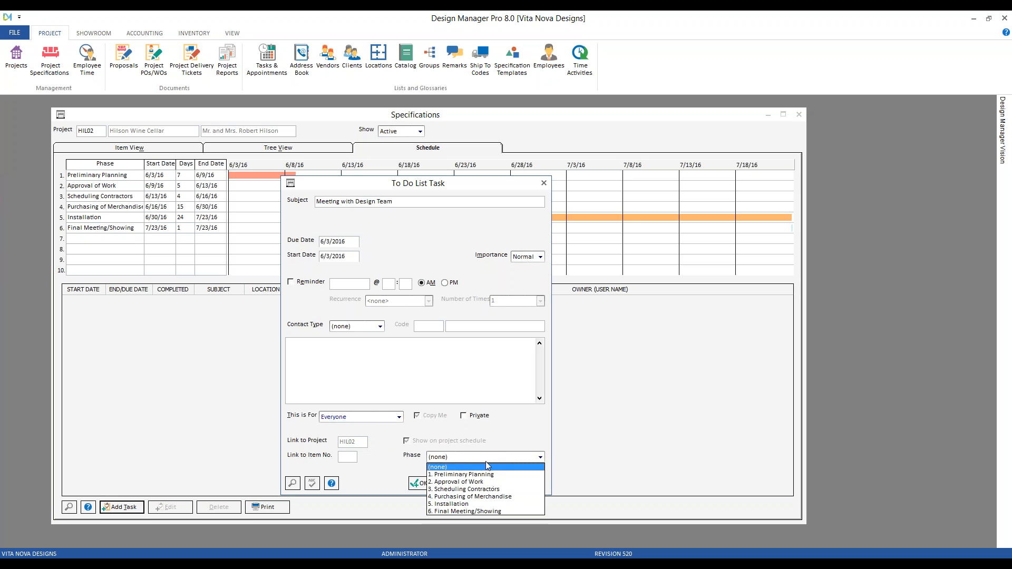
pyautogui.click(491, 474)
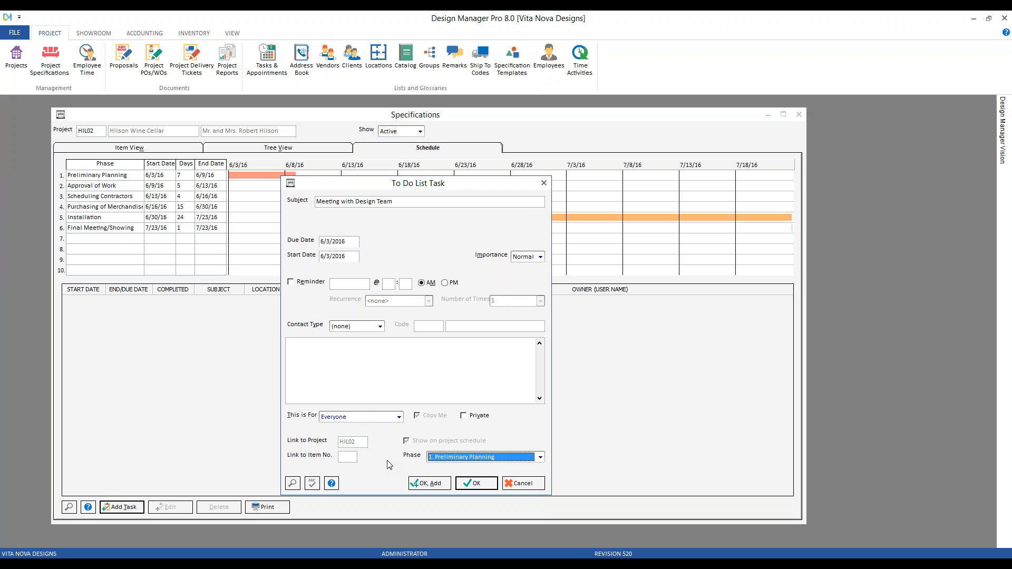
pyautogui.click(487, 483)
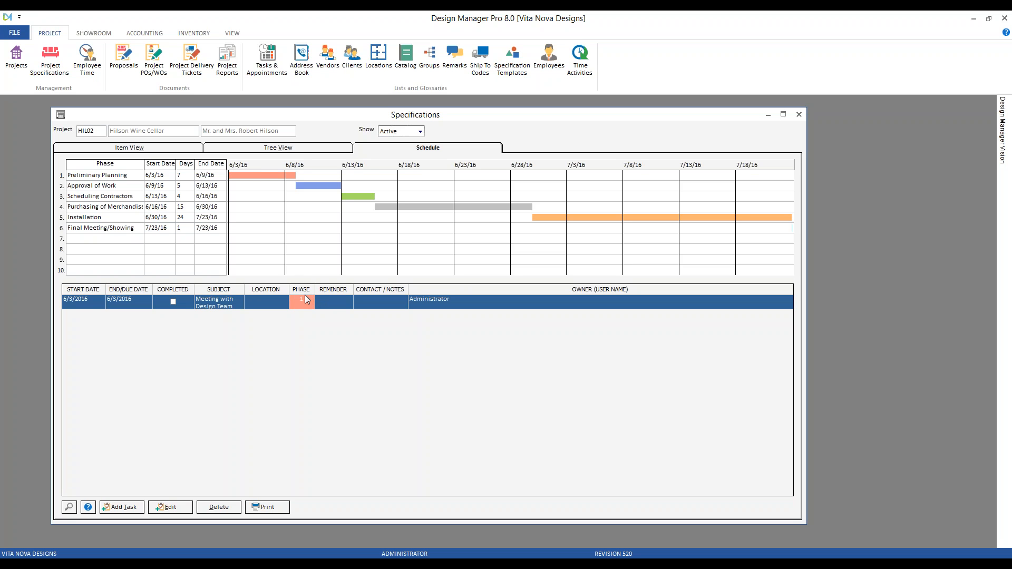
# Preview the Project Schedule report for HIL02 and close the preview
pyautogui.click(278, 509)
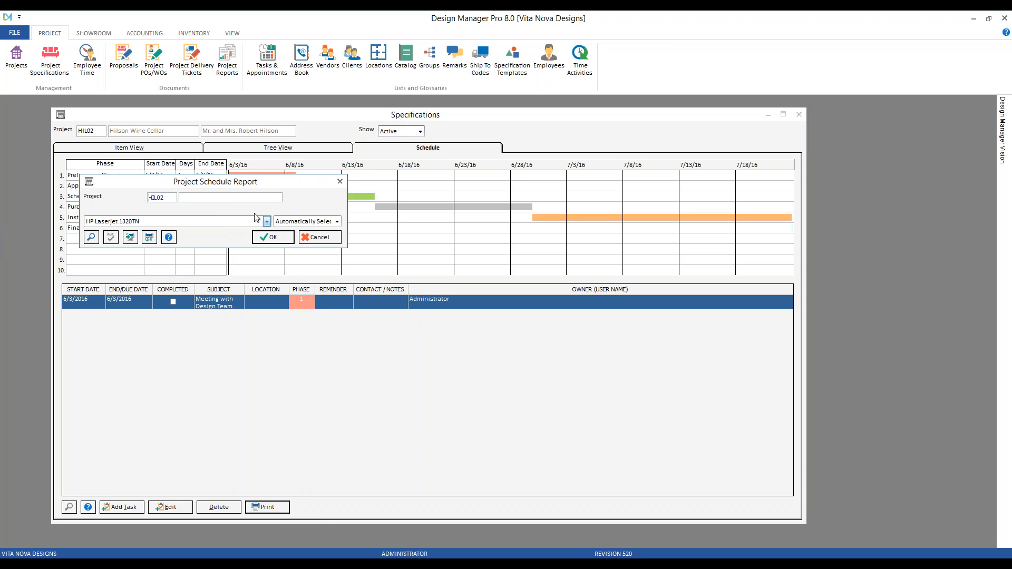
pyautogui.click(270, 237)
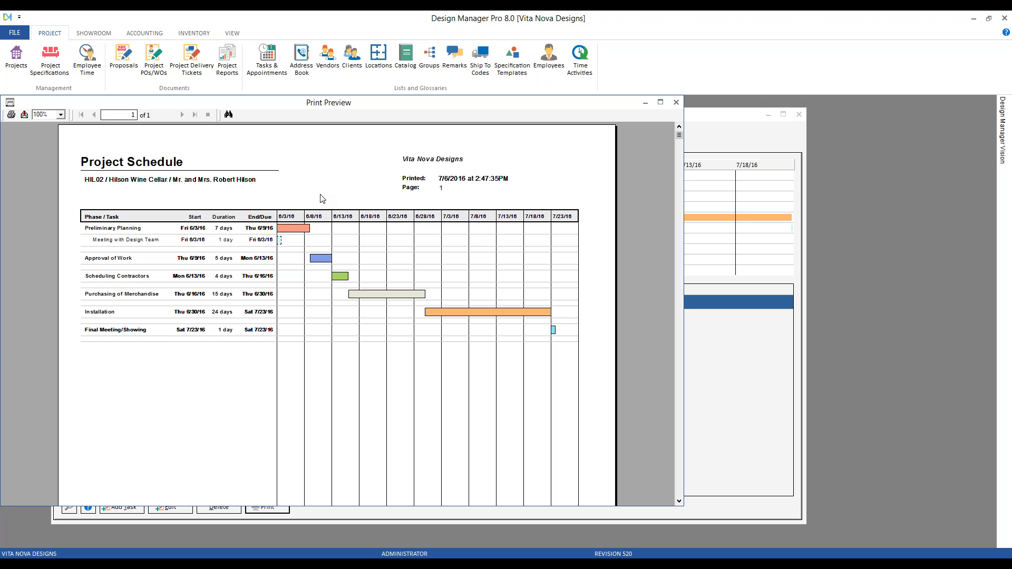
pyautogui.click(25, 116)
pyautogui.click(197, 161)
pyautogui.click(677, 103)
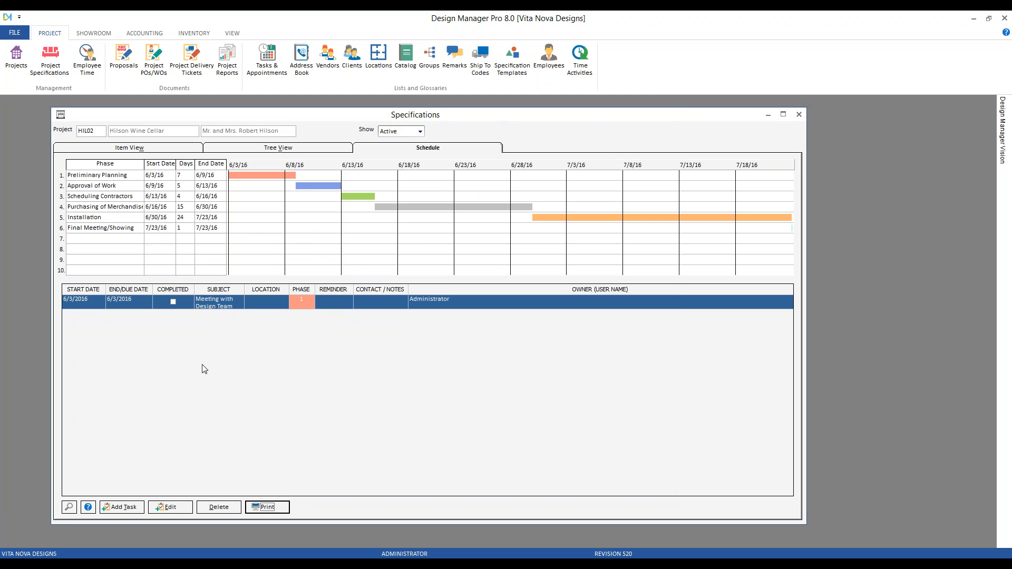
# Add a schedule task about exploring table options with the client, due and starting on 6/29/2016
pyautogui.click(125, 507)
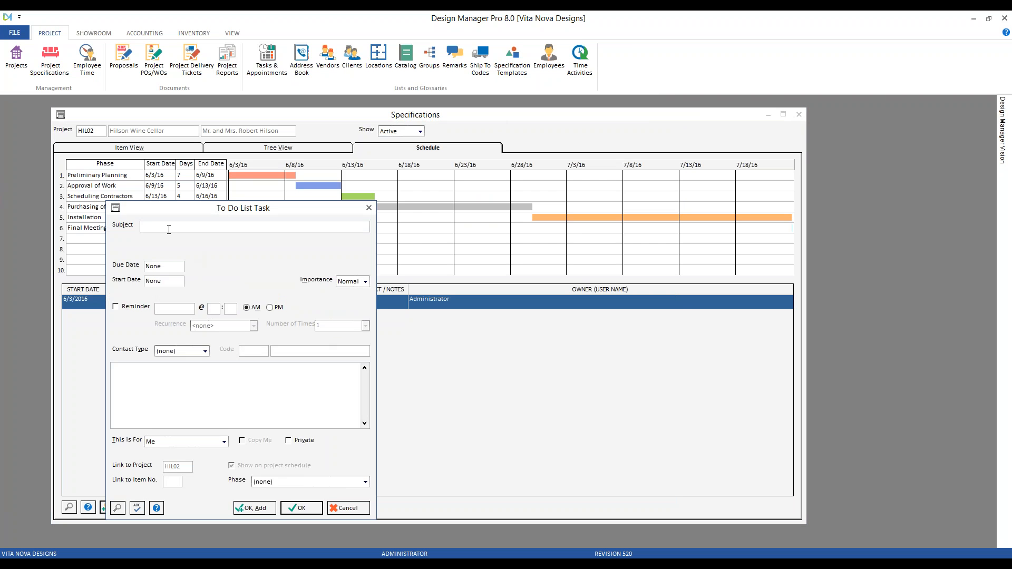
pyautogui.write('Explore table options with Mrs. Hilson')
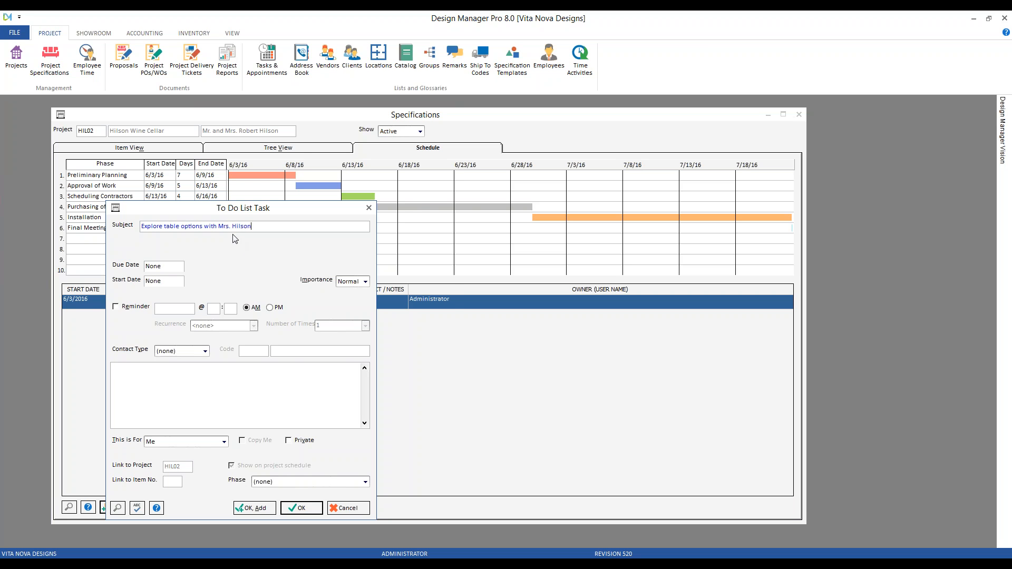
pyautogui.moveTo(225, 211); pyautogui.dragTo(365, 211)
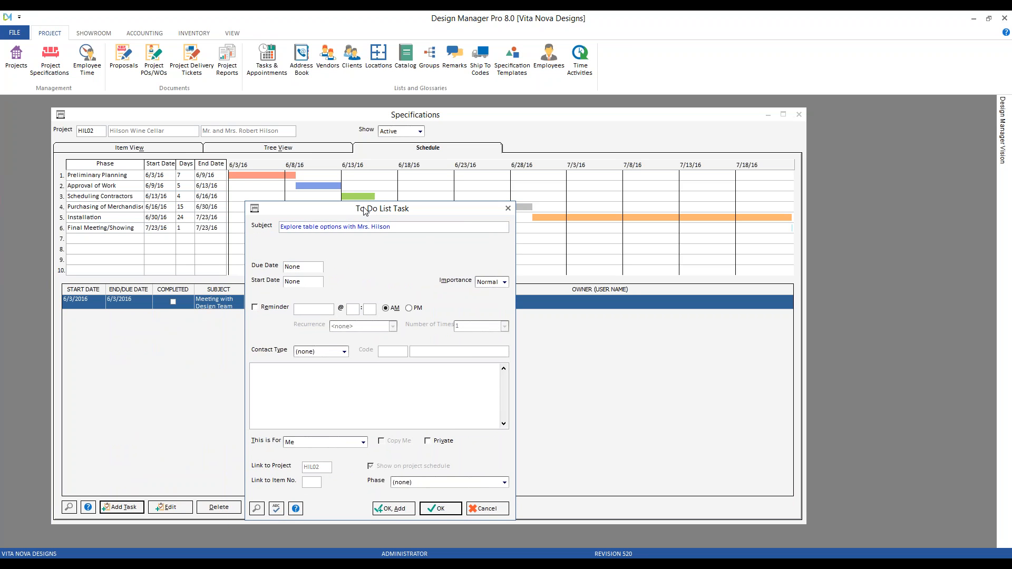
pyautogui.click(315, 267)
pyautogui.write('6/29/2016')
pyautogui.press('Tab')
pyautogui.write('6/29/2016')
pyautogui.press('Tab')
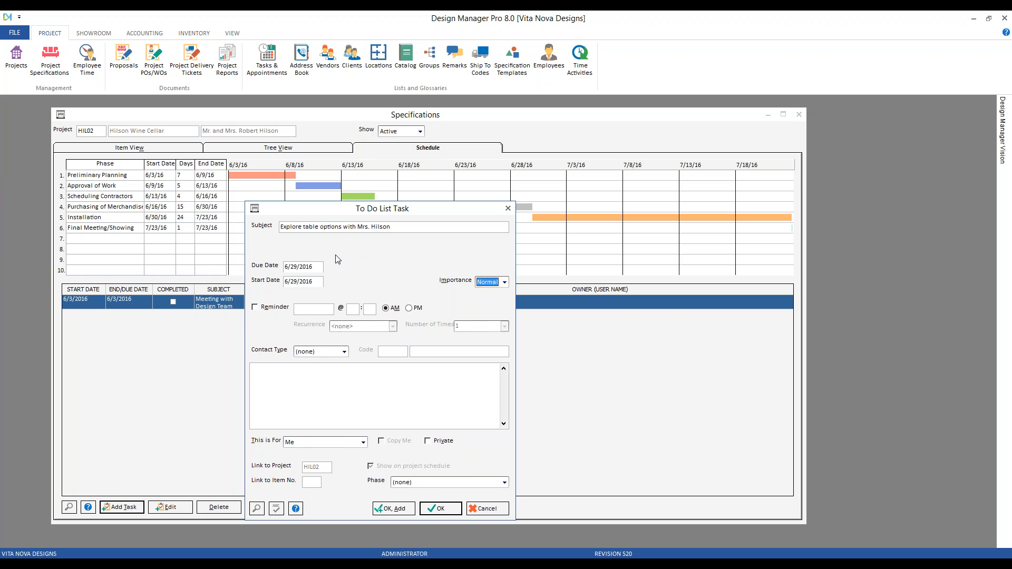
# Set the task's contact type to Client and choose the project's client from the search list
pyautogui.click(344, 352)
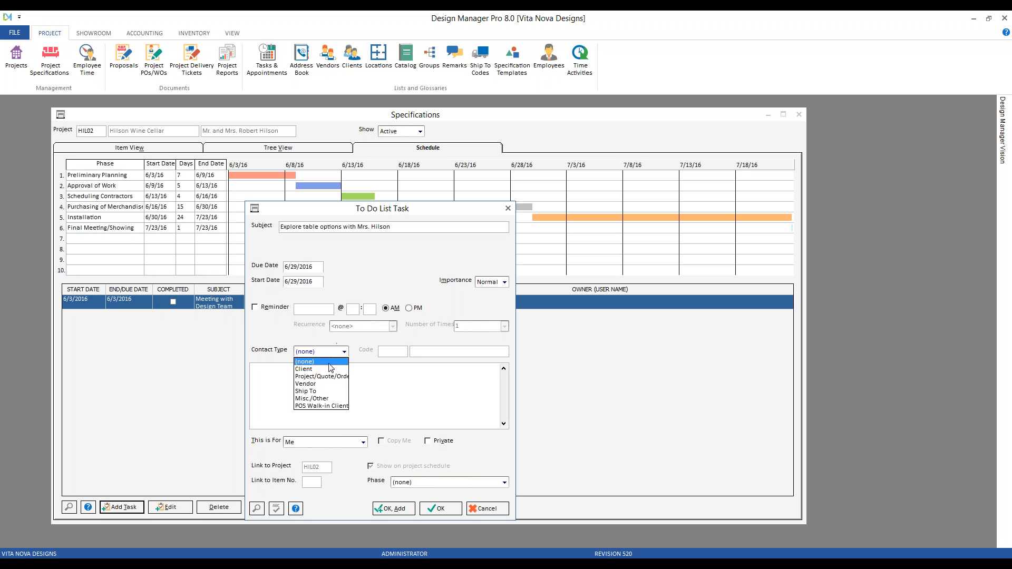
pyautogui.click(326, 369)
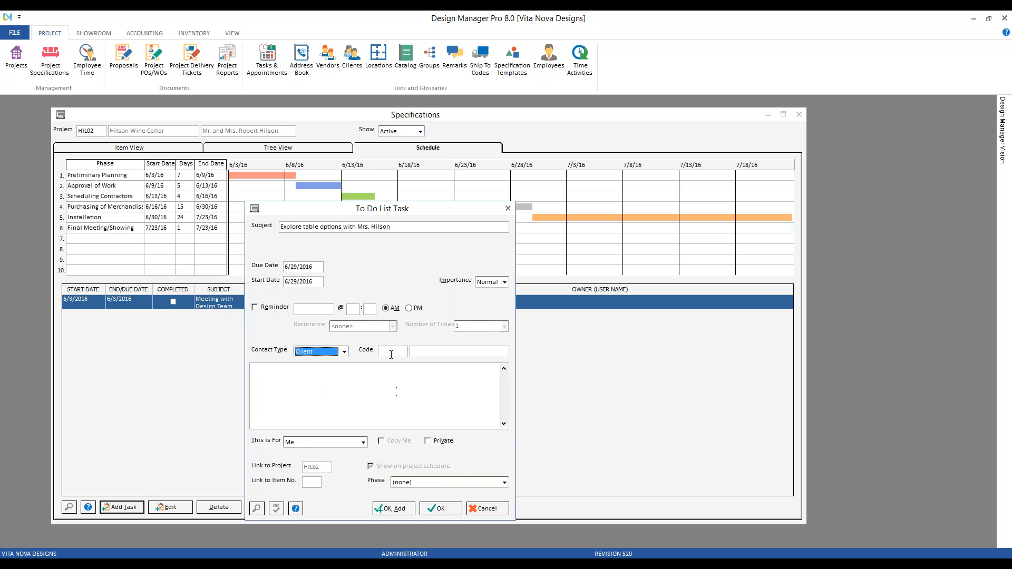
pyautogui.click(256, 508)
pyautogui.doubleClick(400, 414)
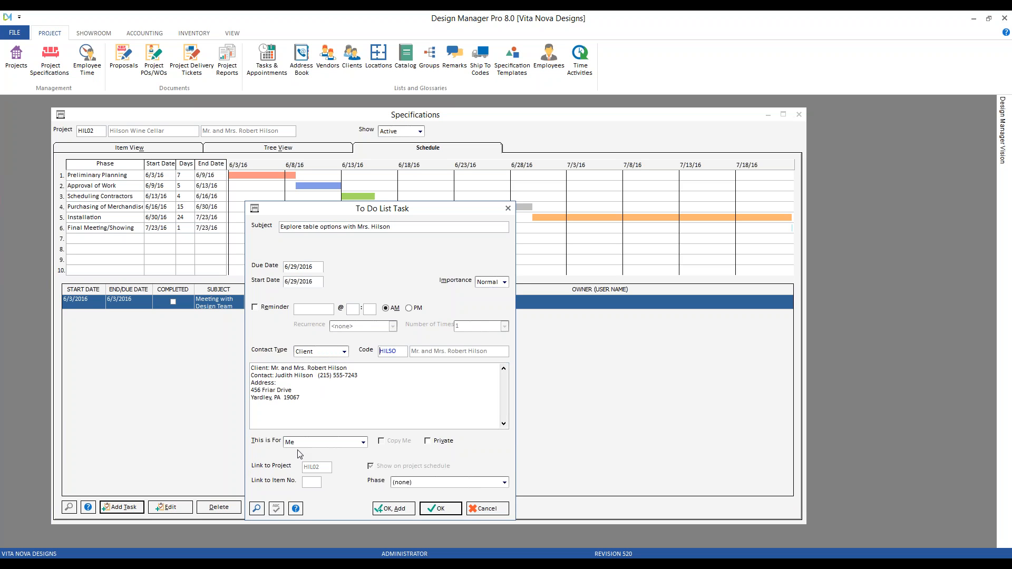
# Link the task to item 0001 (table) and the Purchasing of Merchandise phase, and save it
pyautogui.click(315, 481)
pyautogui.click(256, 508)
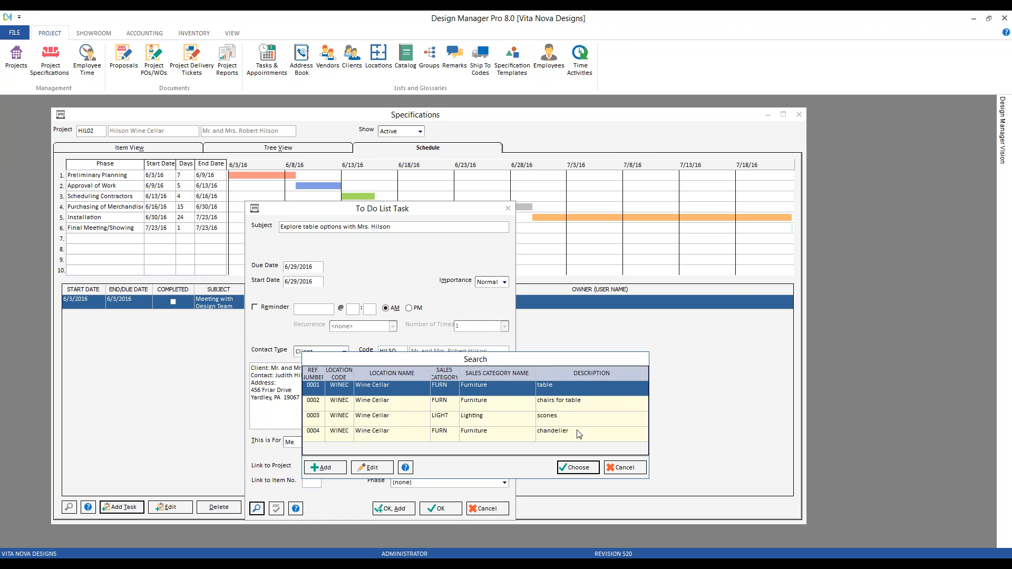
pyautogui.click(575, 468)
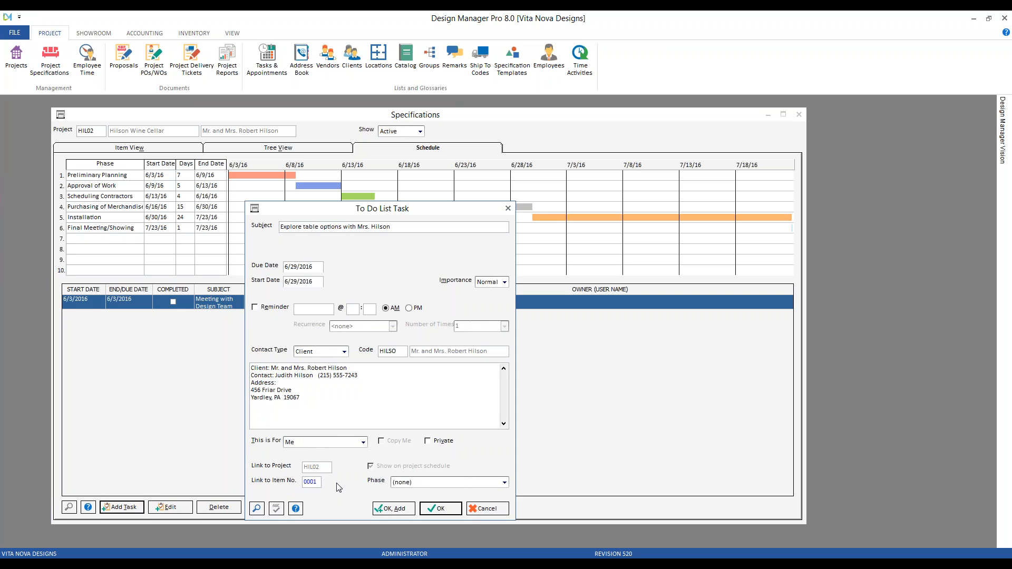
pyautogui.click(448, 483)
pyautogui.click(446, 520)
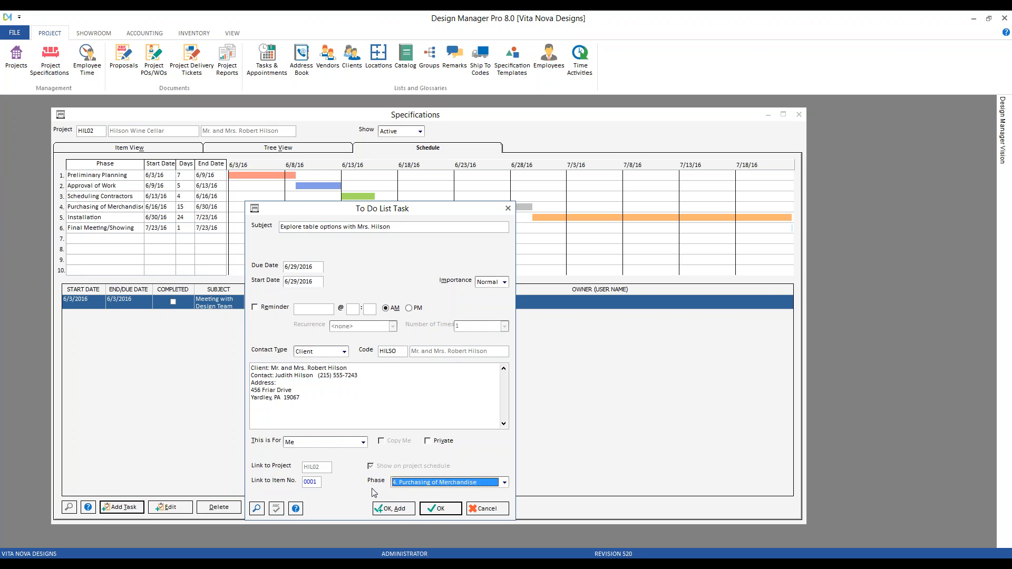
pyautogui.click(439, 509)
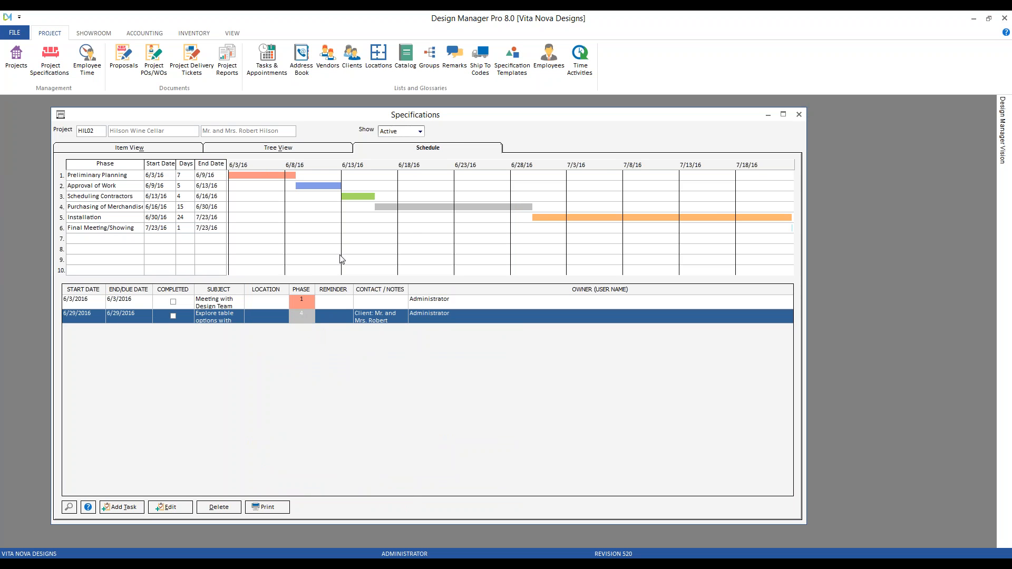
# Compare the table's task reminder in the item list with the tasks on the project schedule
pyautogui.click(180, 150)
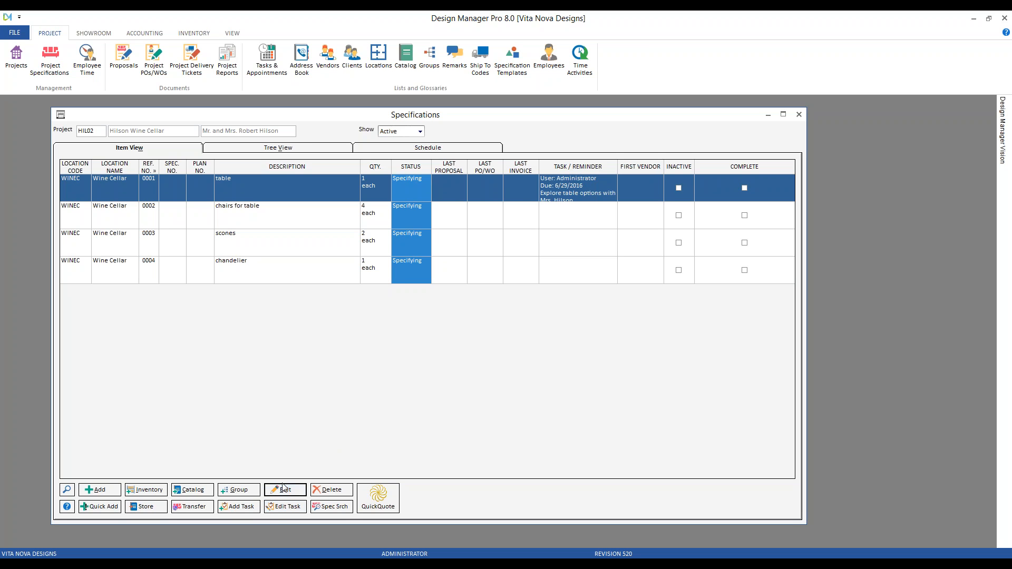
pyautogui.click(436, 153)
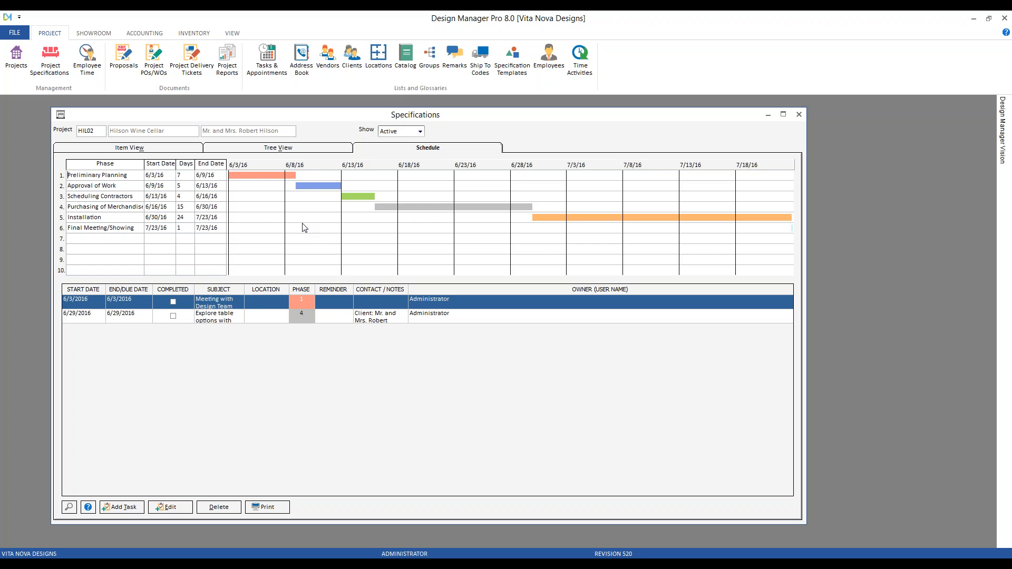
pyautogui.click(157, 146)
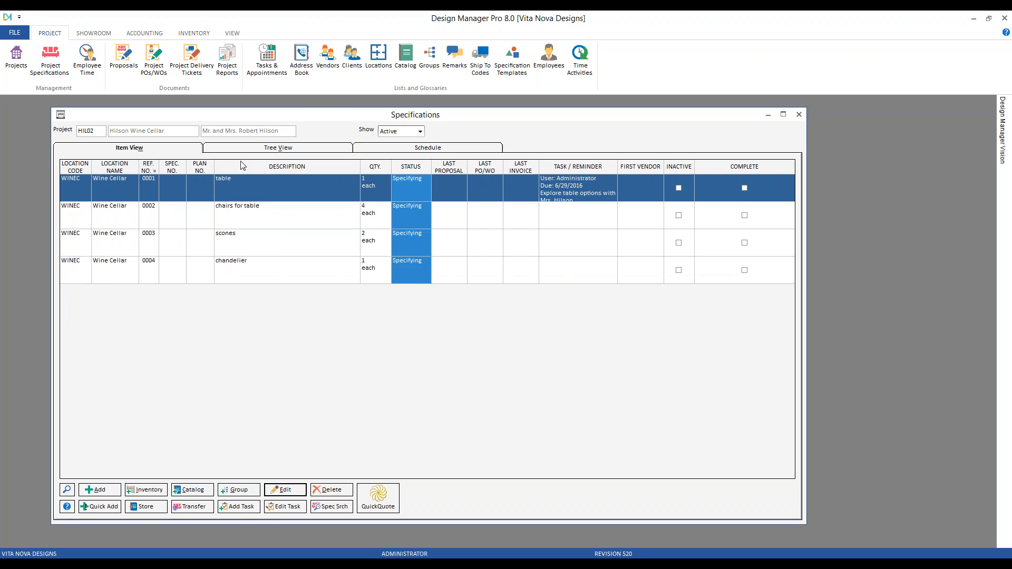
# Add the task "Contact Century about Shipping" to component 001 of the table item, due and starting on 7/15/2016
pyautogui.doubleClick(274, 190)
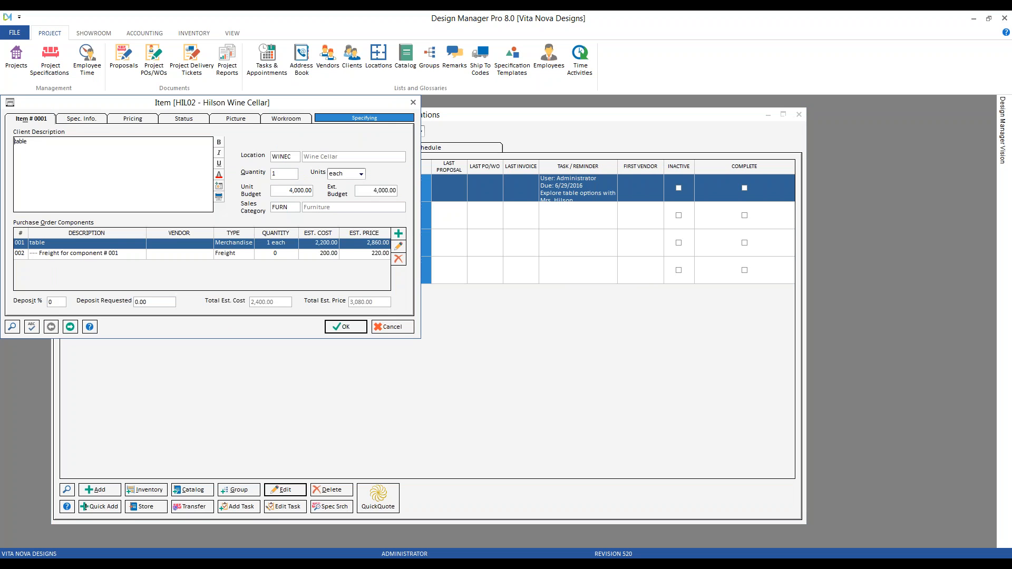
pyautogui.click(398, 246)
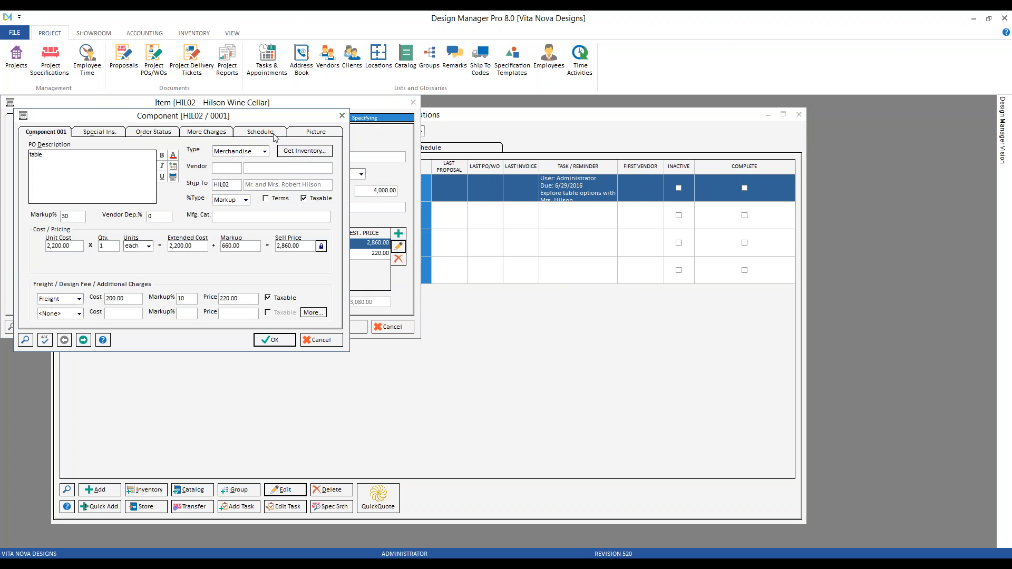
pyautogui.click(270, 134)
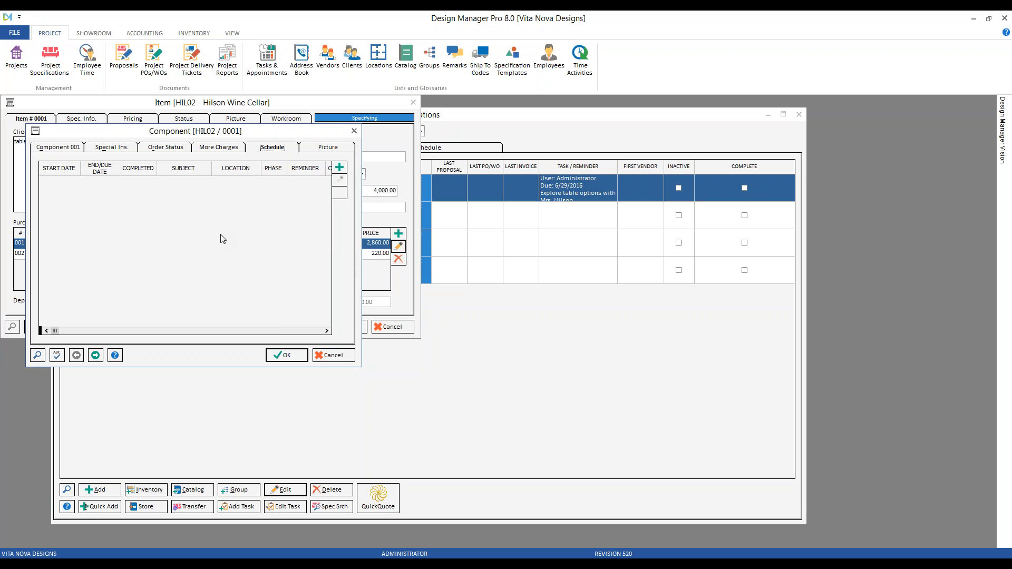
pyautogui.click(340, 167)
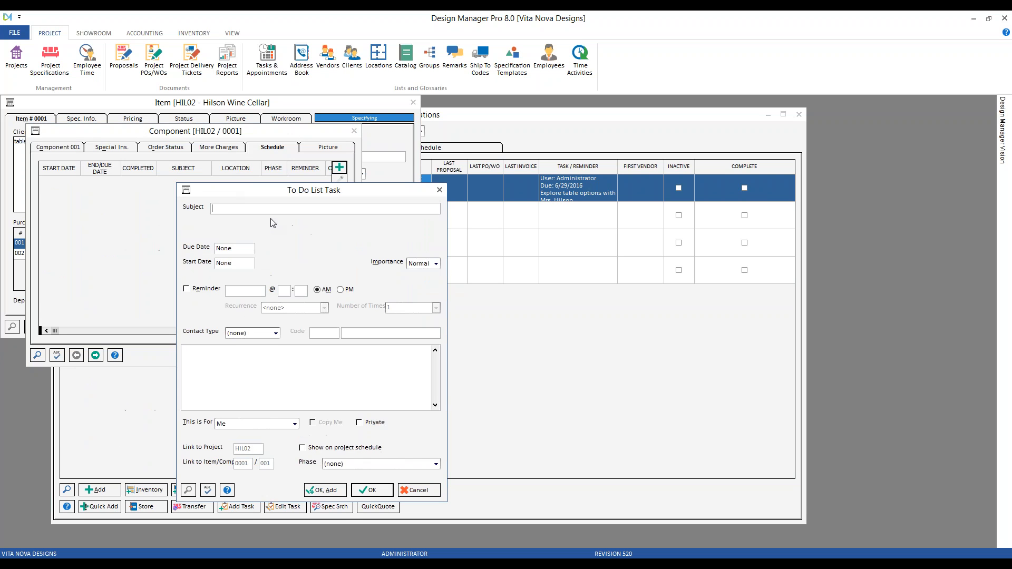
pyautogui.write('Contact Century about Shipping')
pyautogui.click(235, 248)
pyautogui.write('7/15/2016')
pyautogui.press('Tab')
pyautogui.write('7')
pyautogui.write('/15/2016')
pyautogui.press('Tab')
# Set the shipping task's contact type to Vendor with the code CENTU
pyautogui.click(267, 336)
pyautogui.click(248, 362)
pyautogui.click(334, 336)
pyautogui.write('CENTU')
pyautogui.press('Tab')
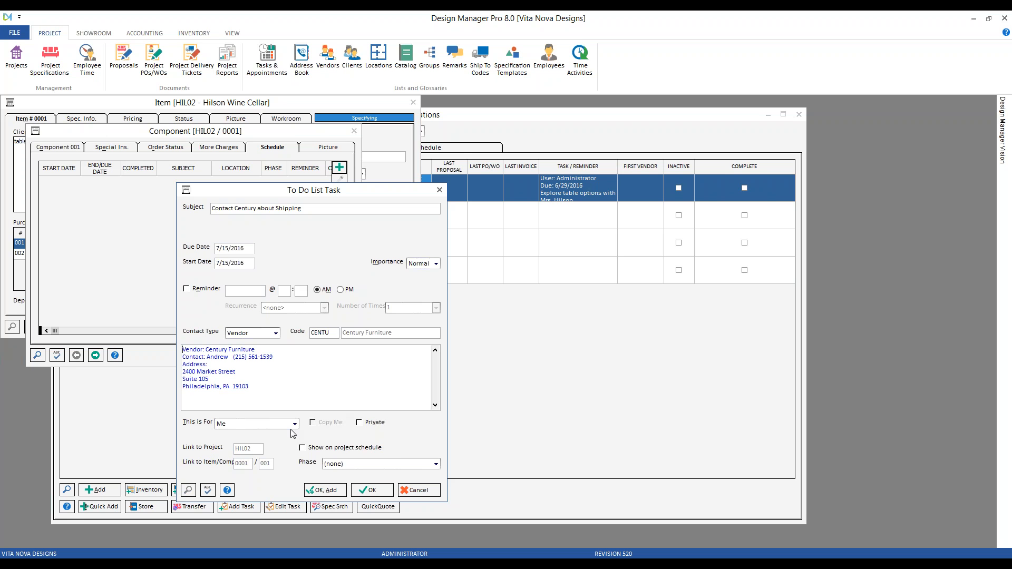
# Link the shipping task to the Installation phase, then save the task, the component and the table item
pyautogui.click(436, 464)
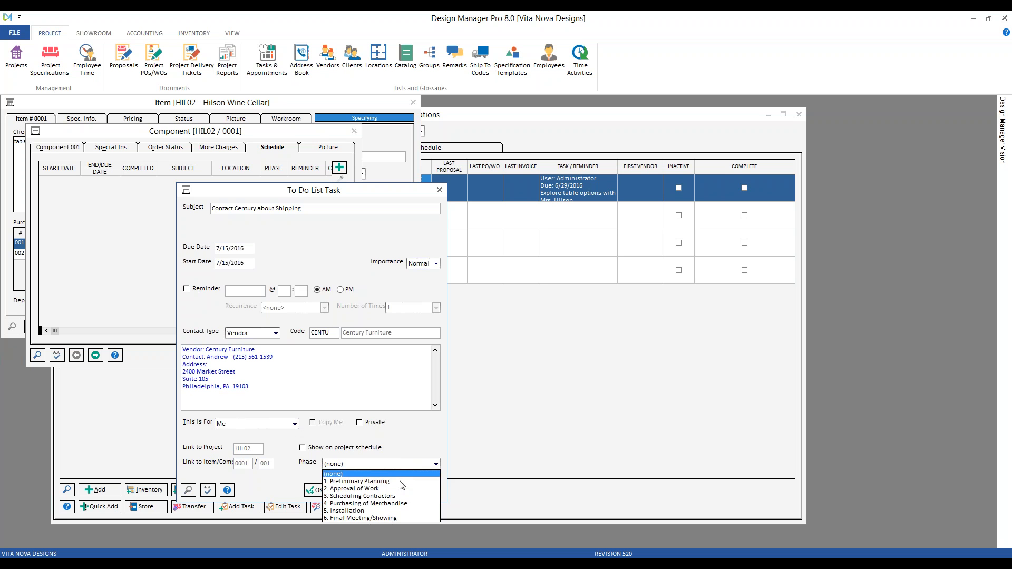
pyautogui.click(382, 510)
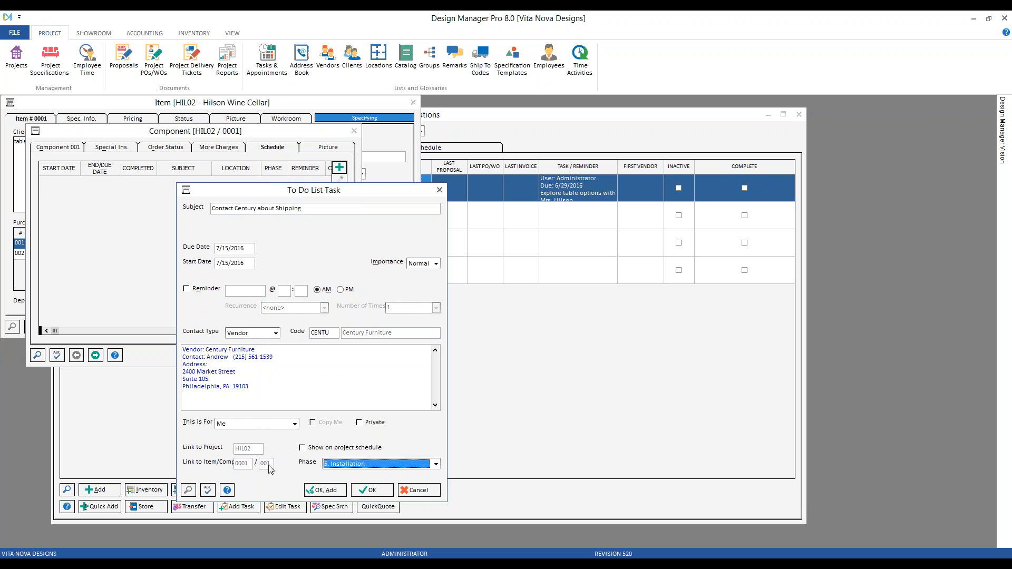
pyautogui.click(370, 490)
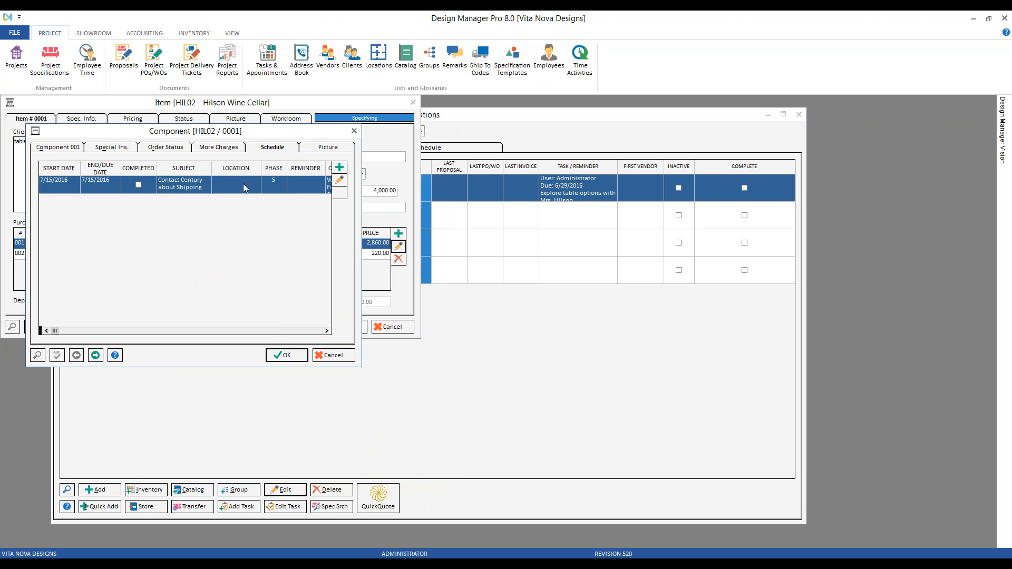
pyautogui.click(289, 356)
pyautogui.click(352, 326)
# Check the project schedule's task list for the shipping task and return to the item list
pyautogui.click(388, 151)
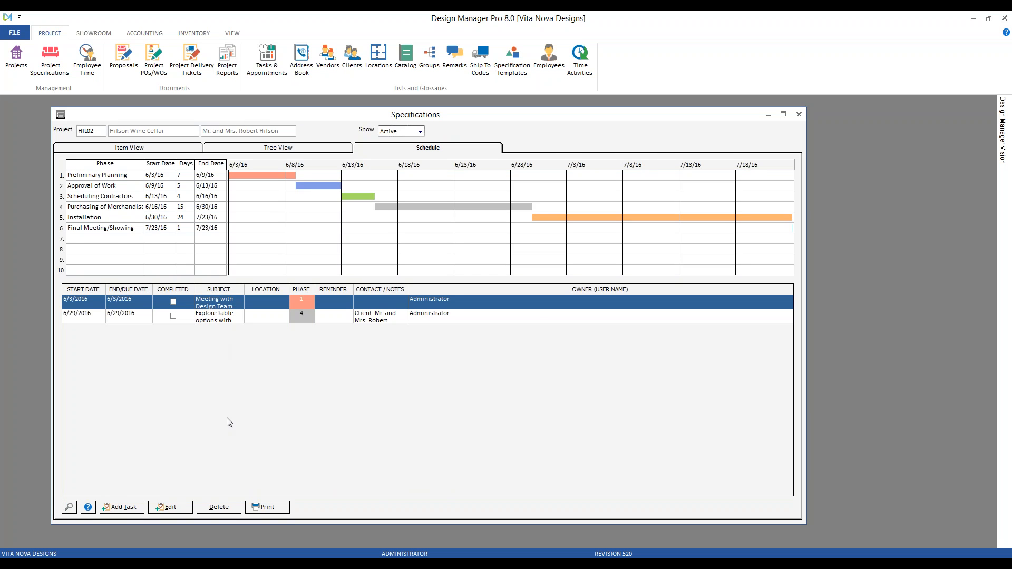
pyautogui.click(127, 153)
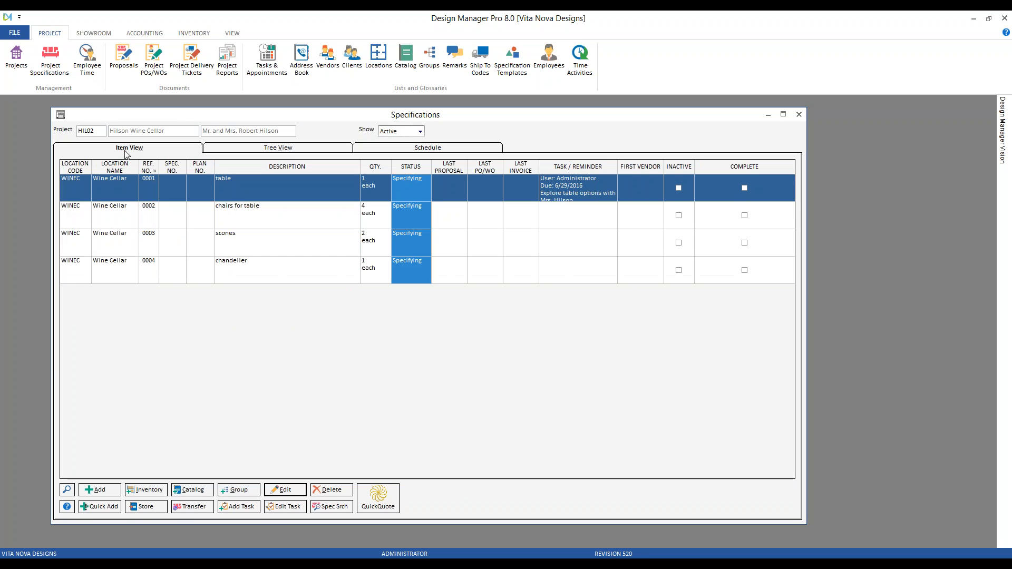